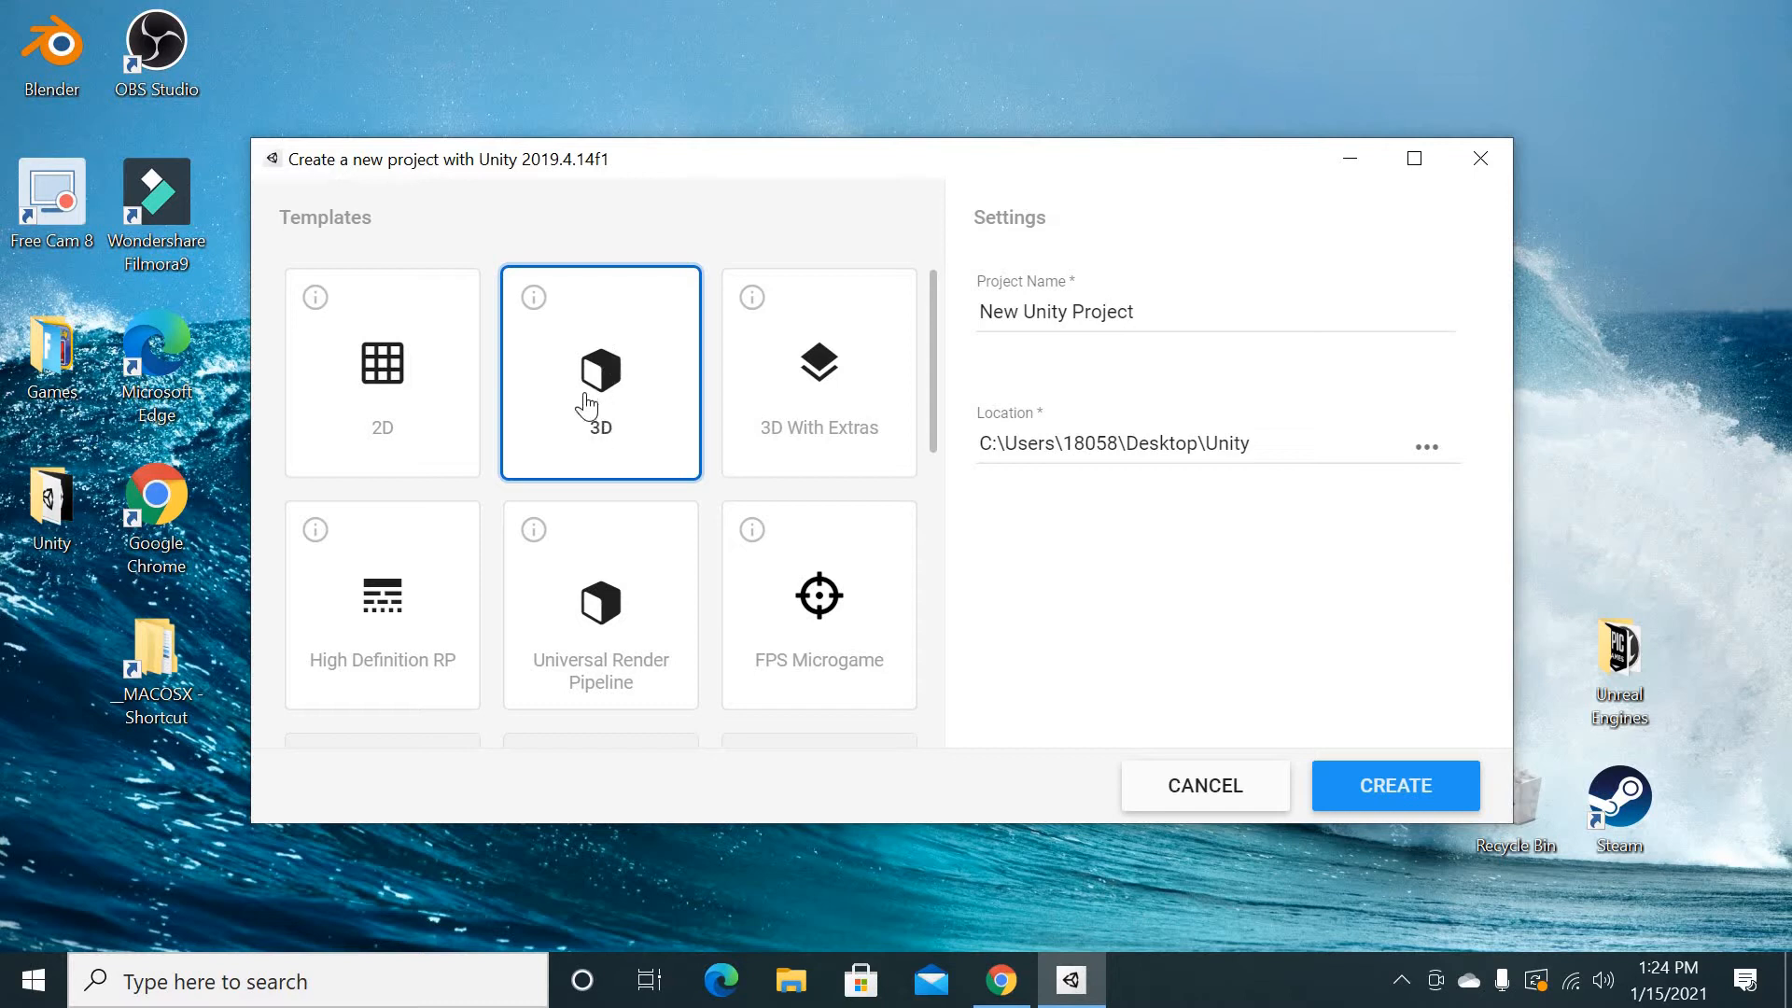
Name the new 3D project First Game and create it
double_click(1141, 314)
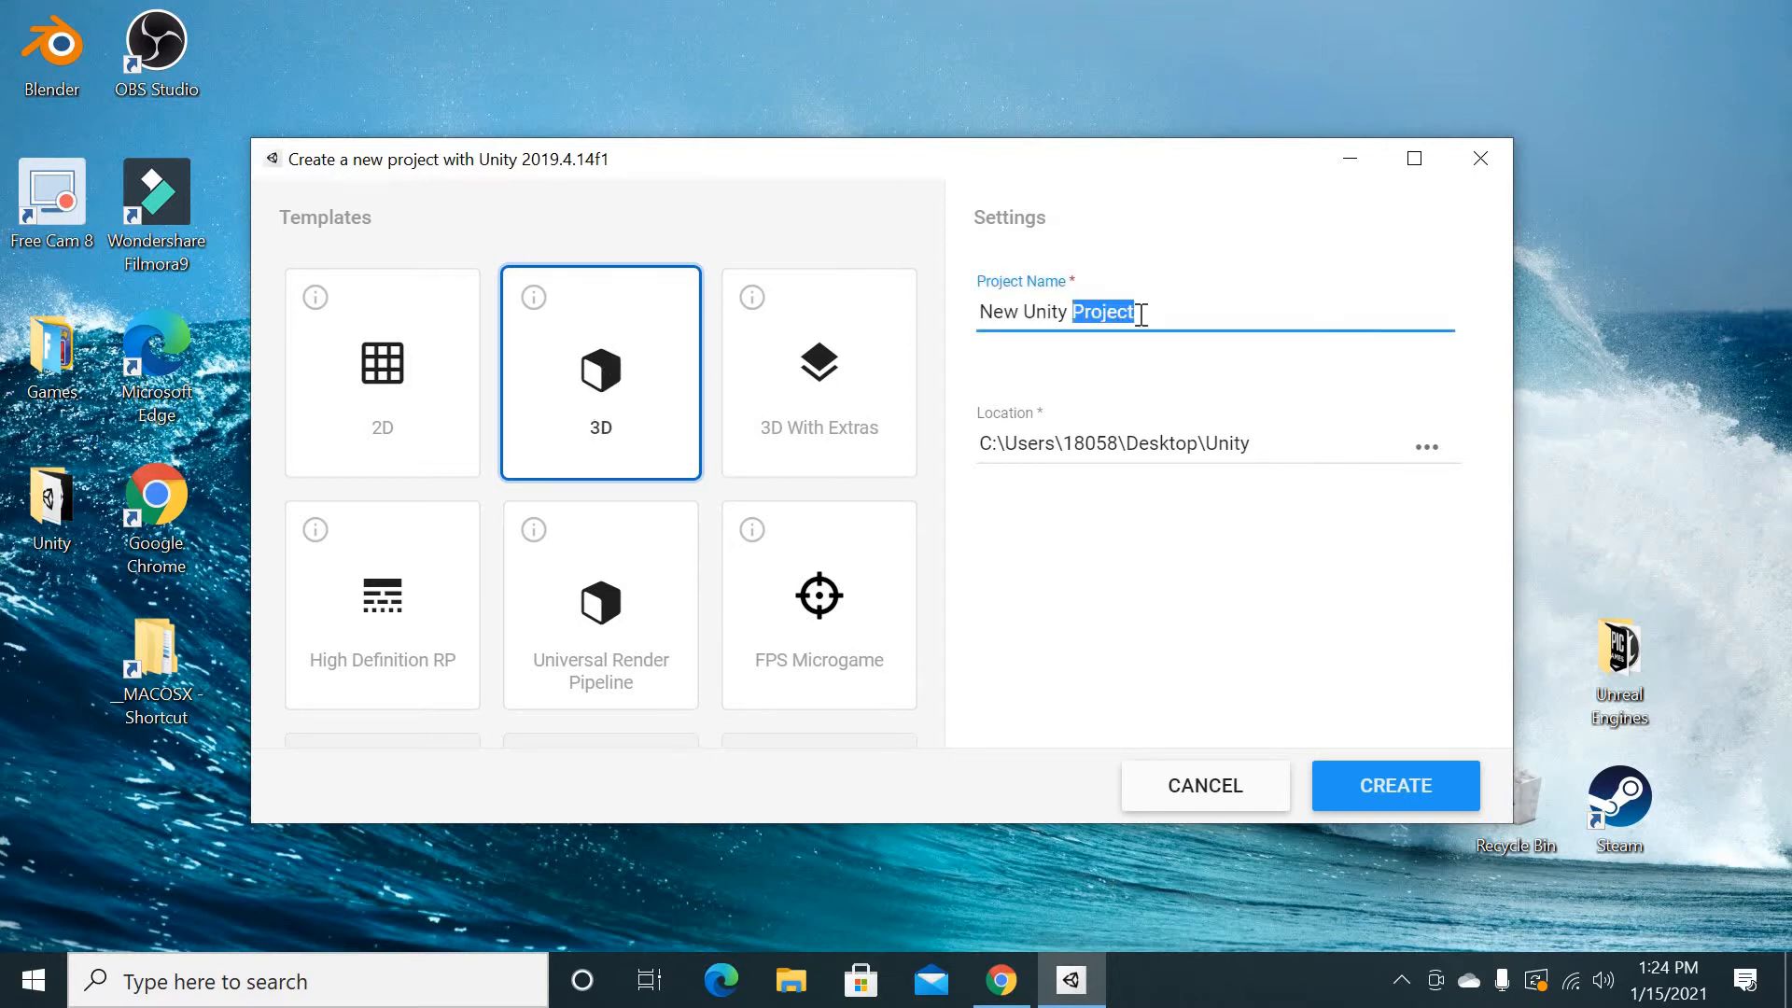
triple_click(1140, 313)
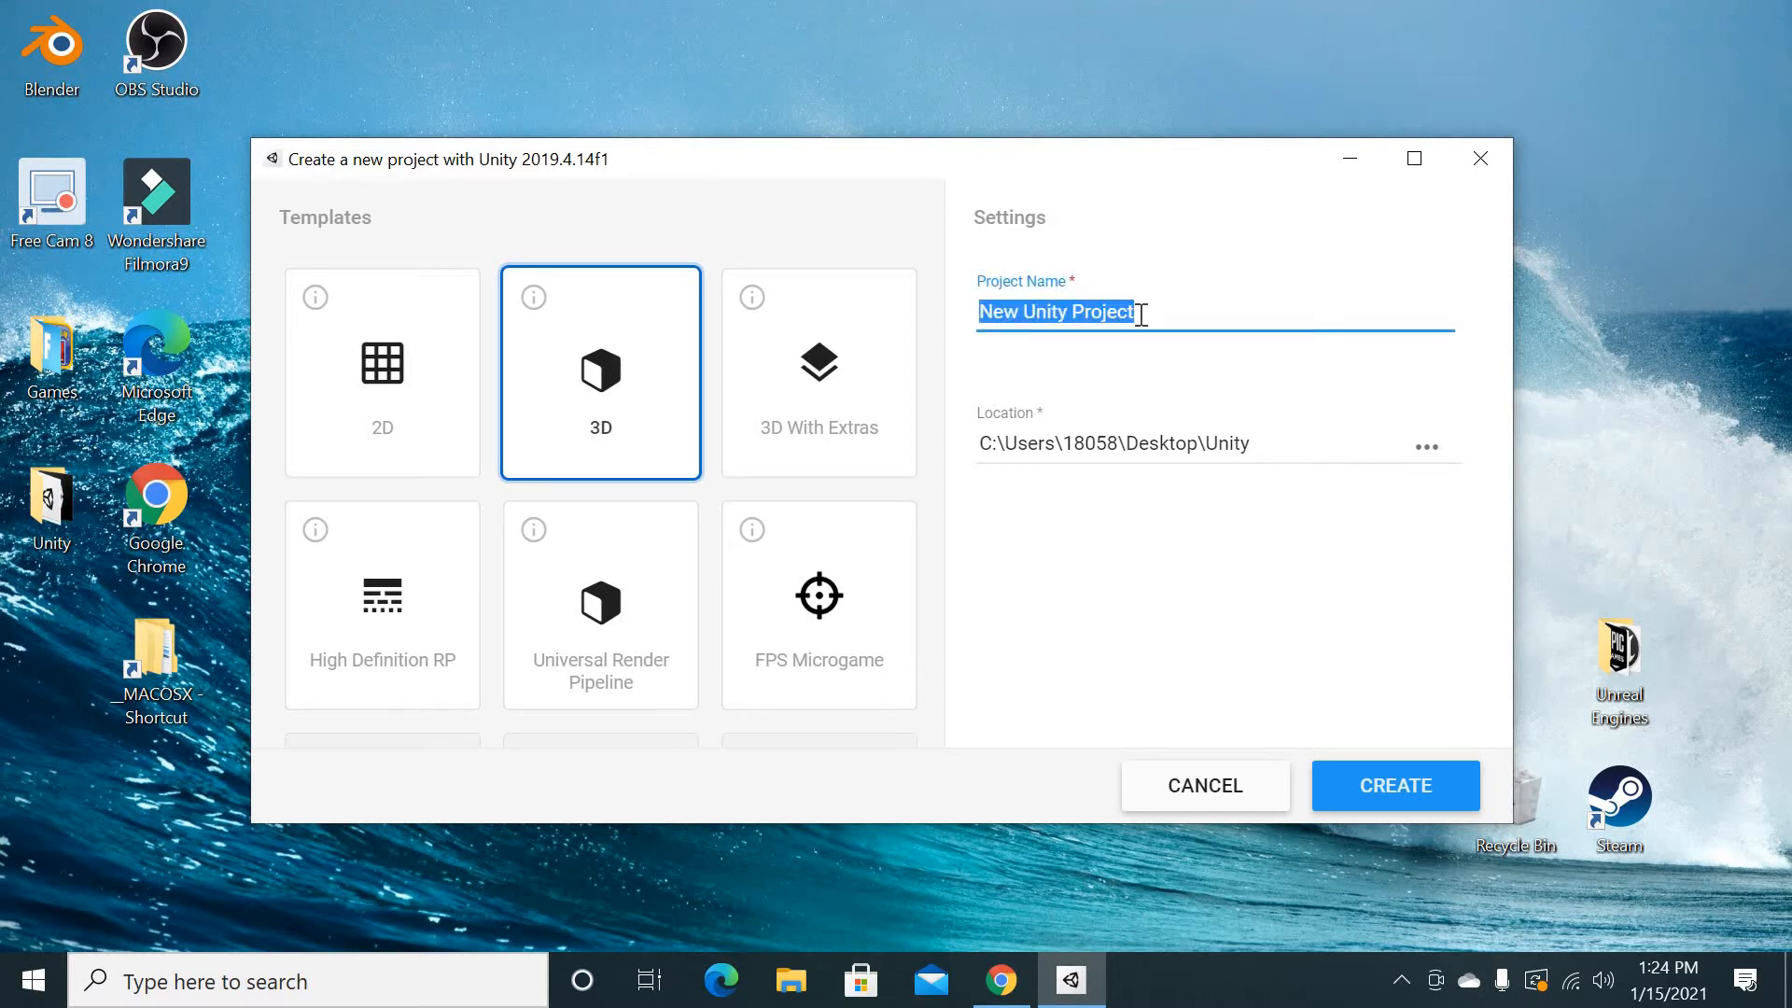
type("First Game")
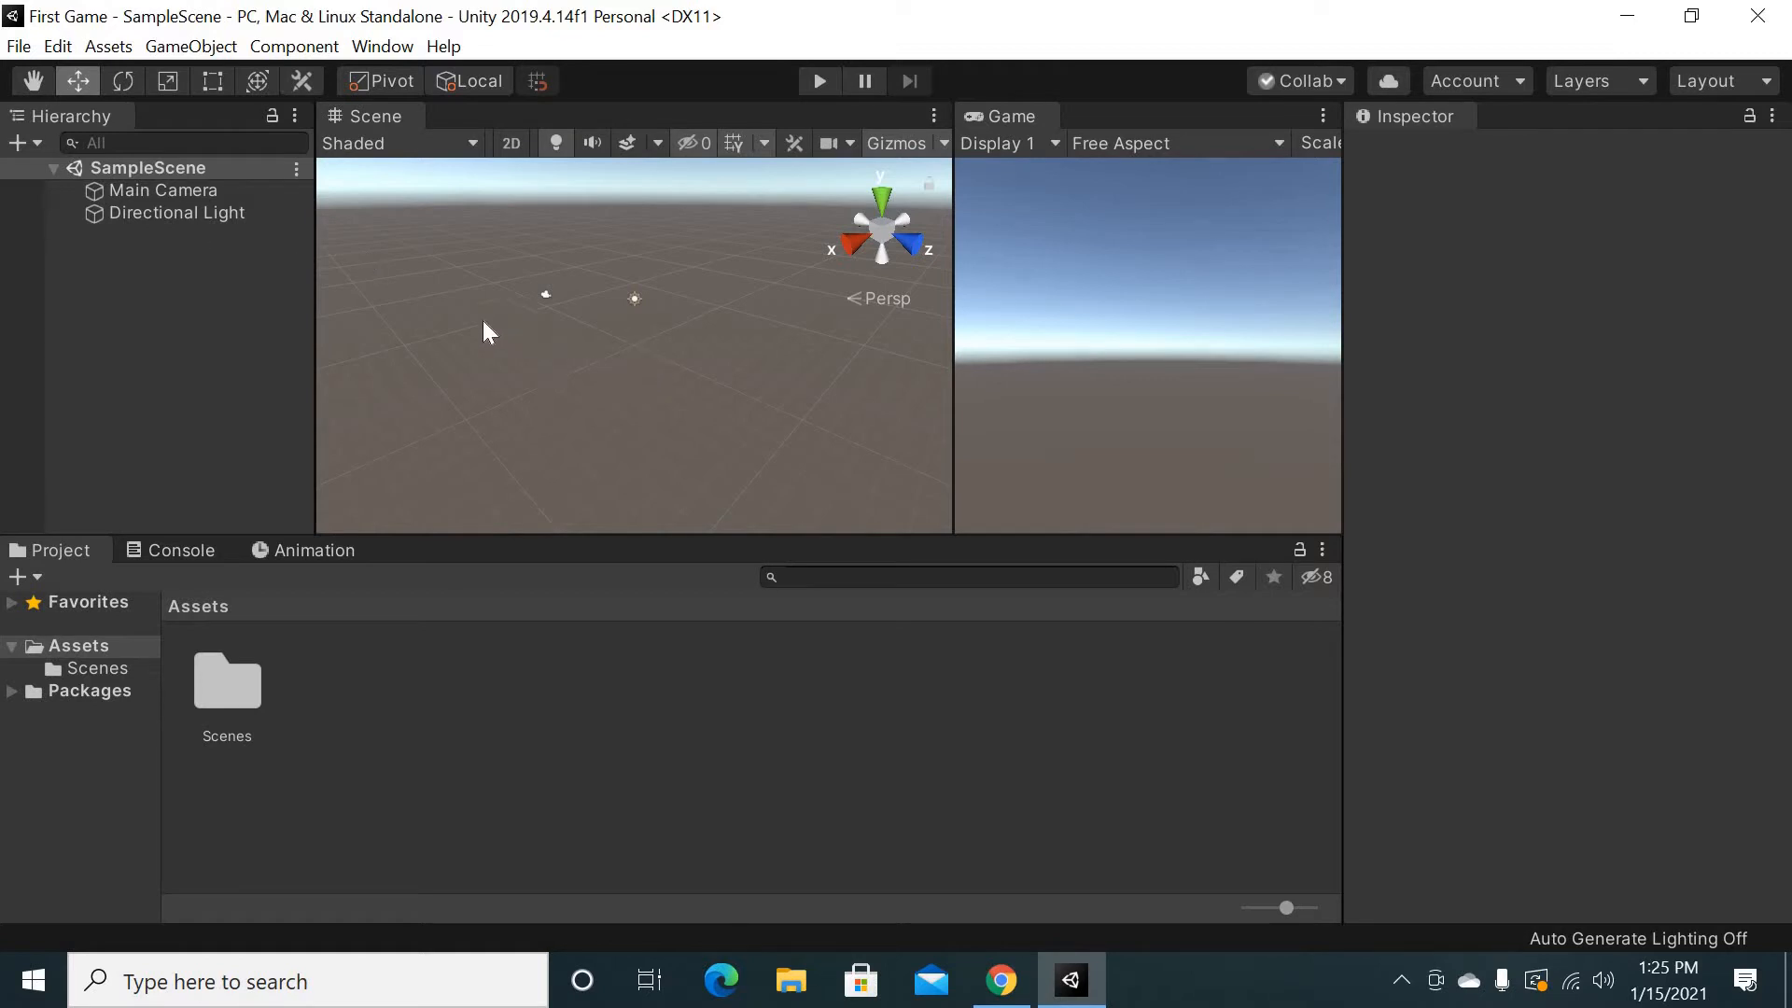
left_click_drag(619, 412, 737, 336, "alt")
left_click(211, 193)
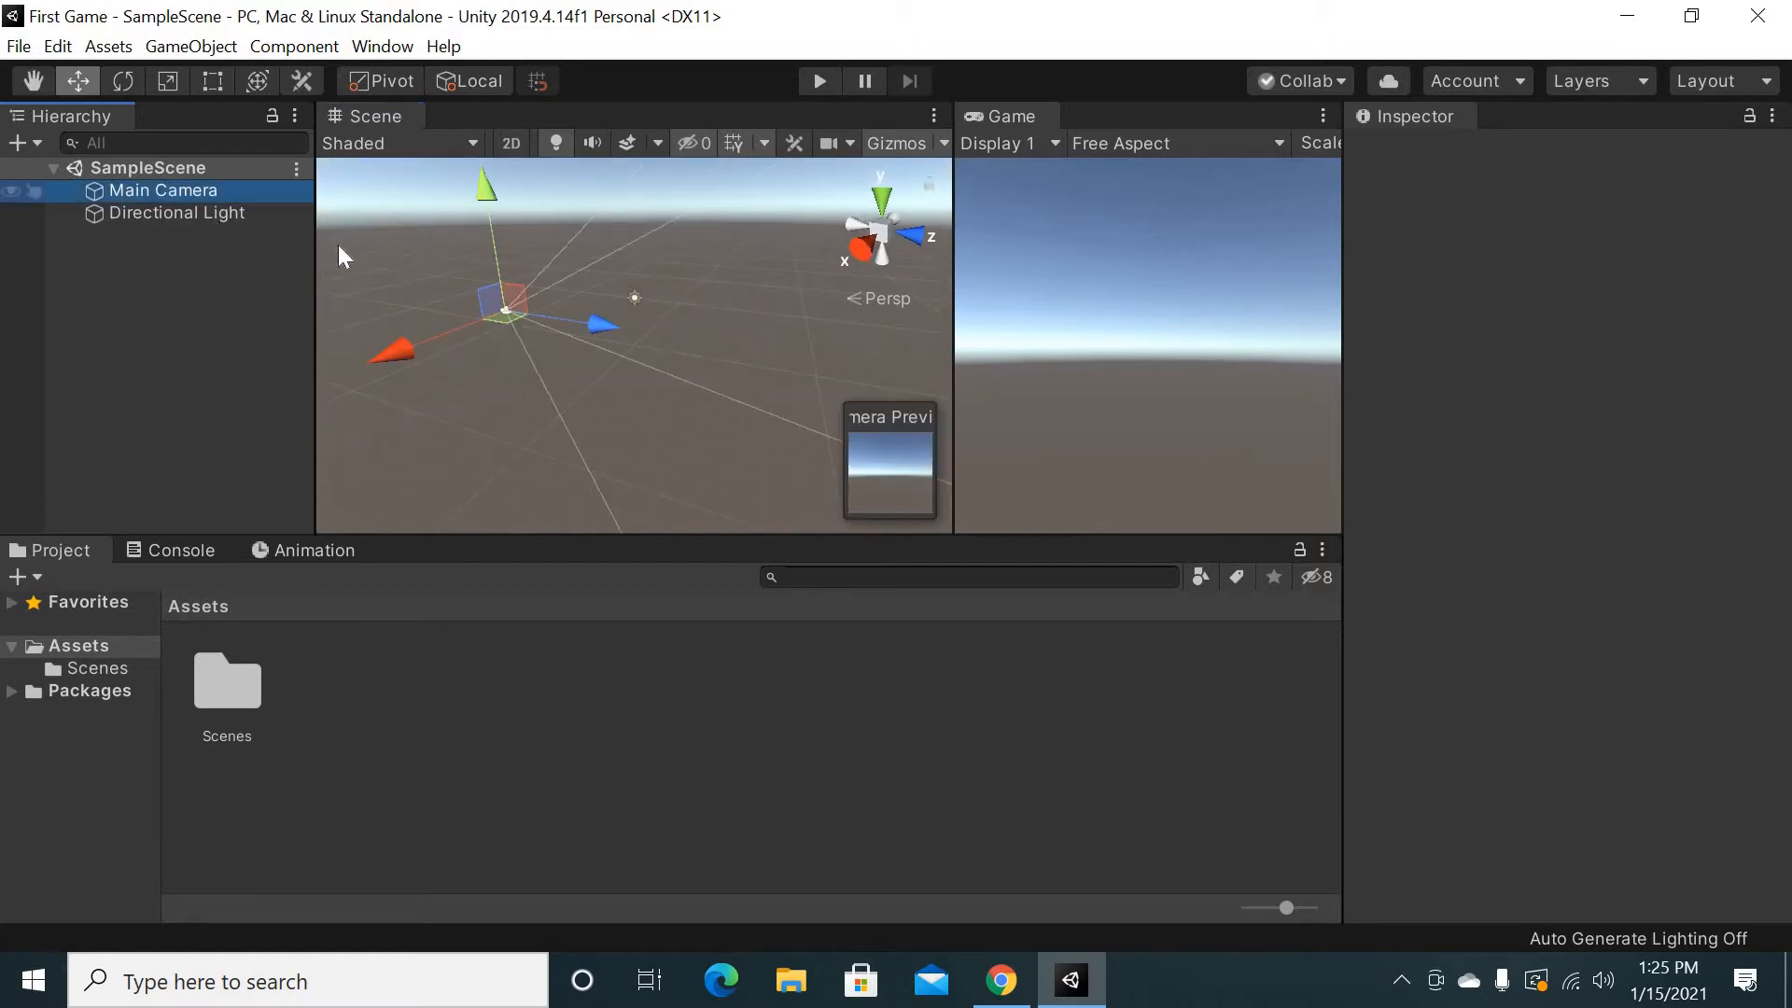
left_click(217, 269)
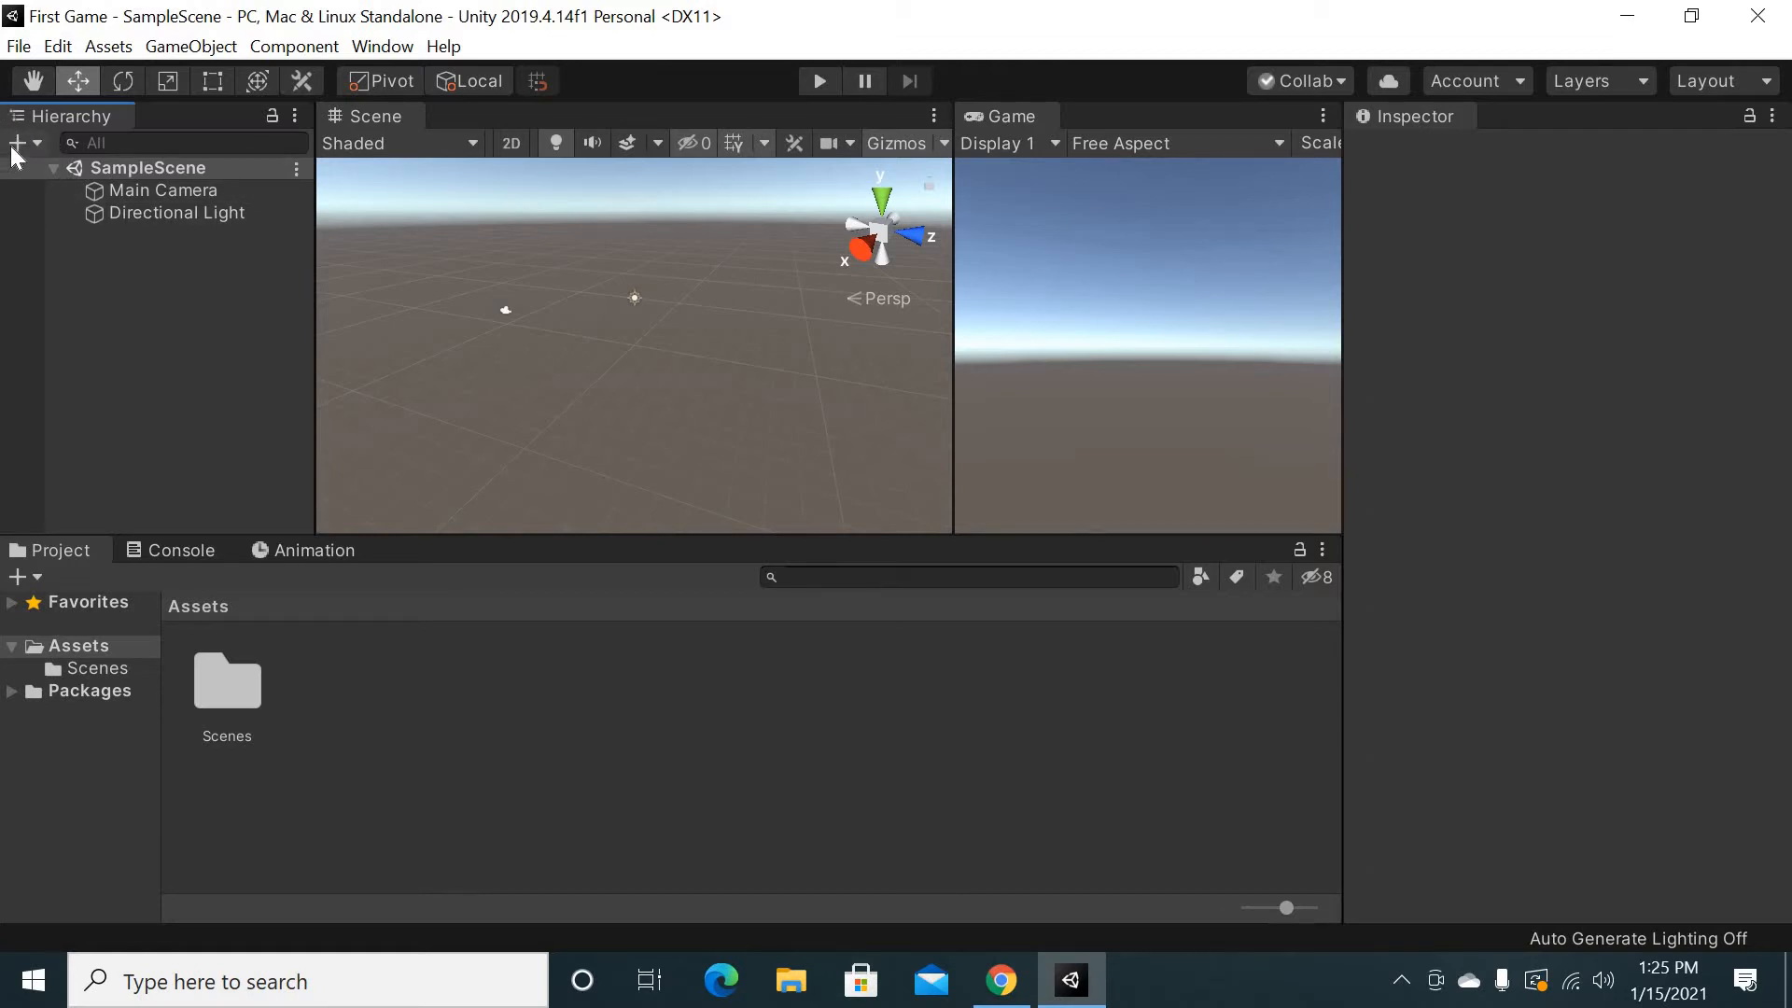
Add a 3D cube to the sample scene and rename it Player
left_click(16, 145)
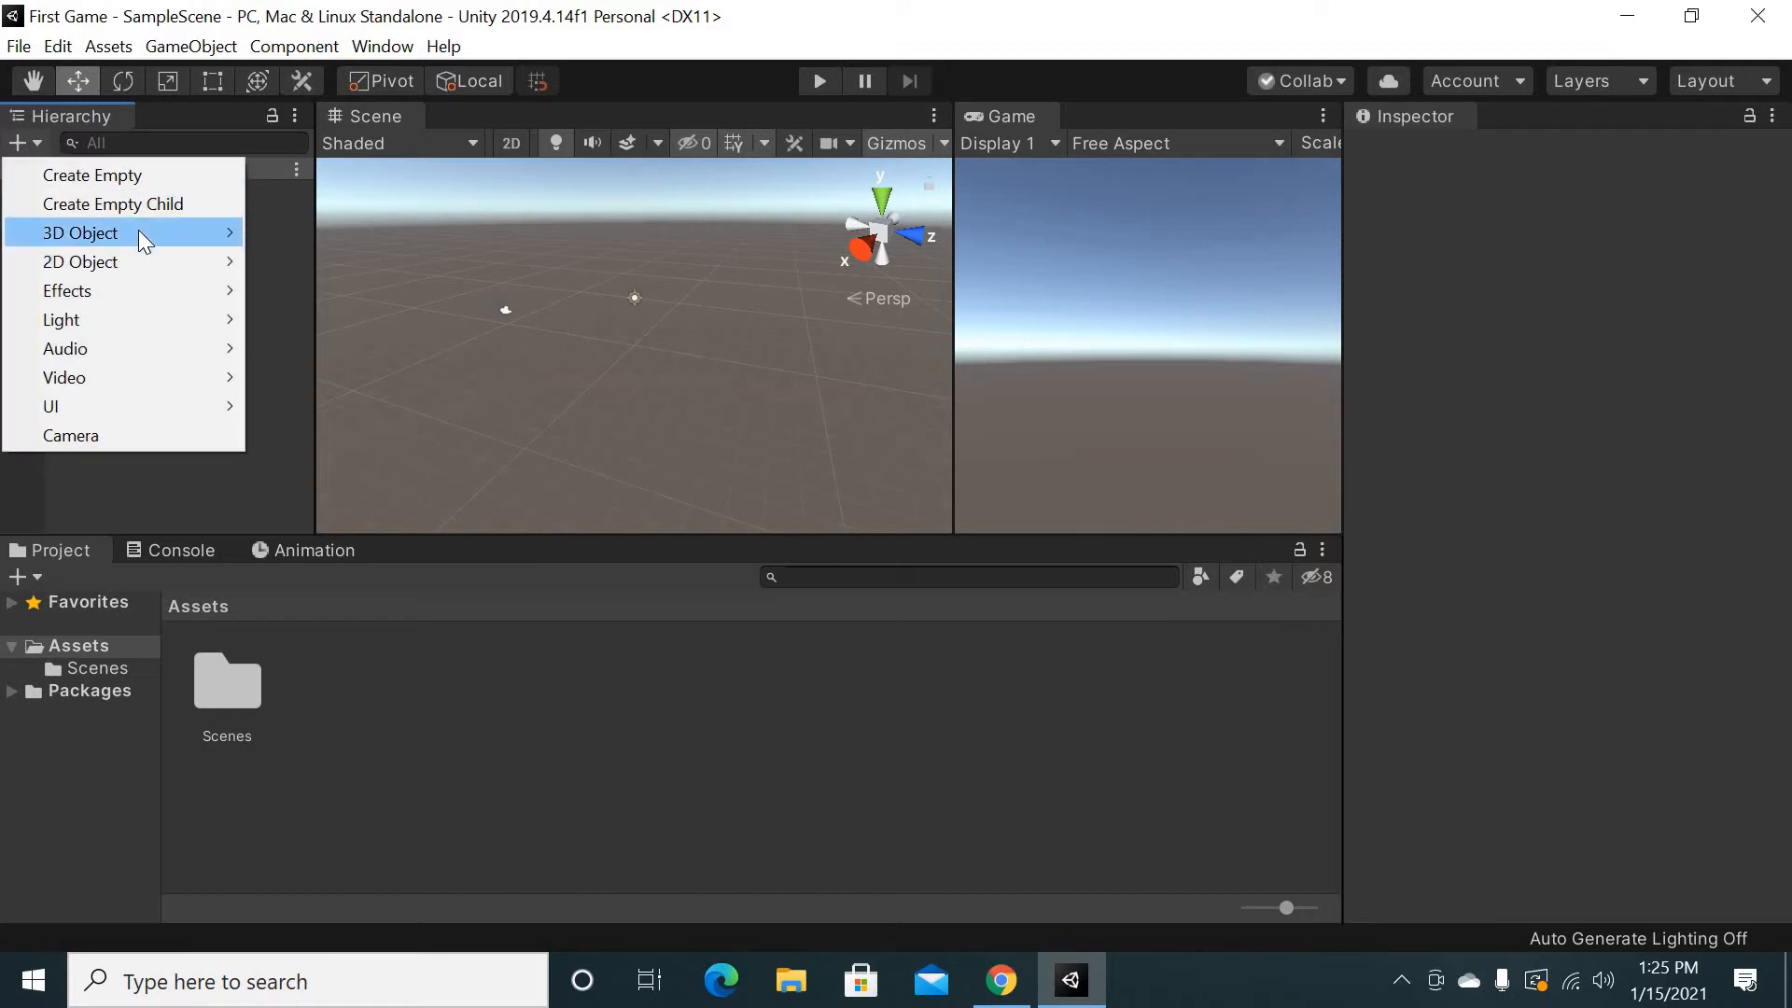
mouse_move(142, 241)
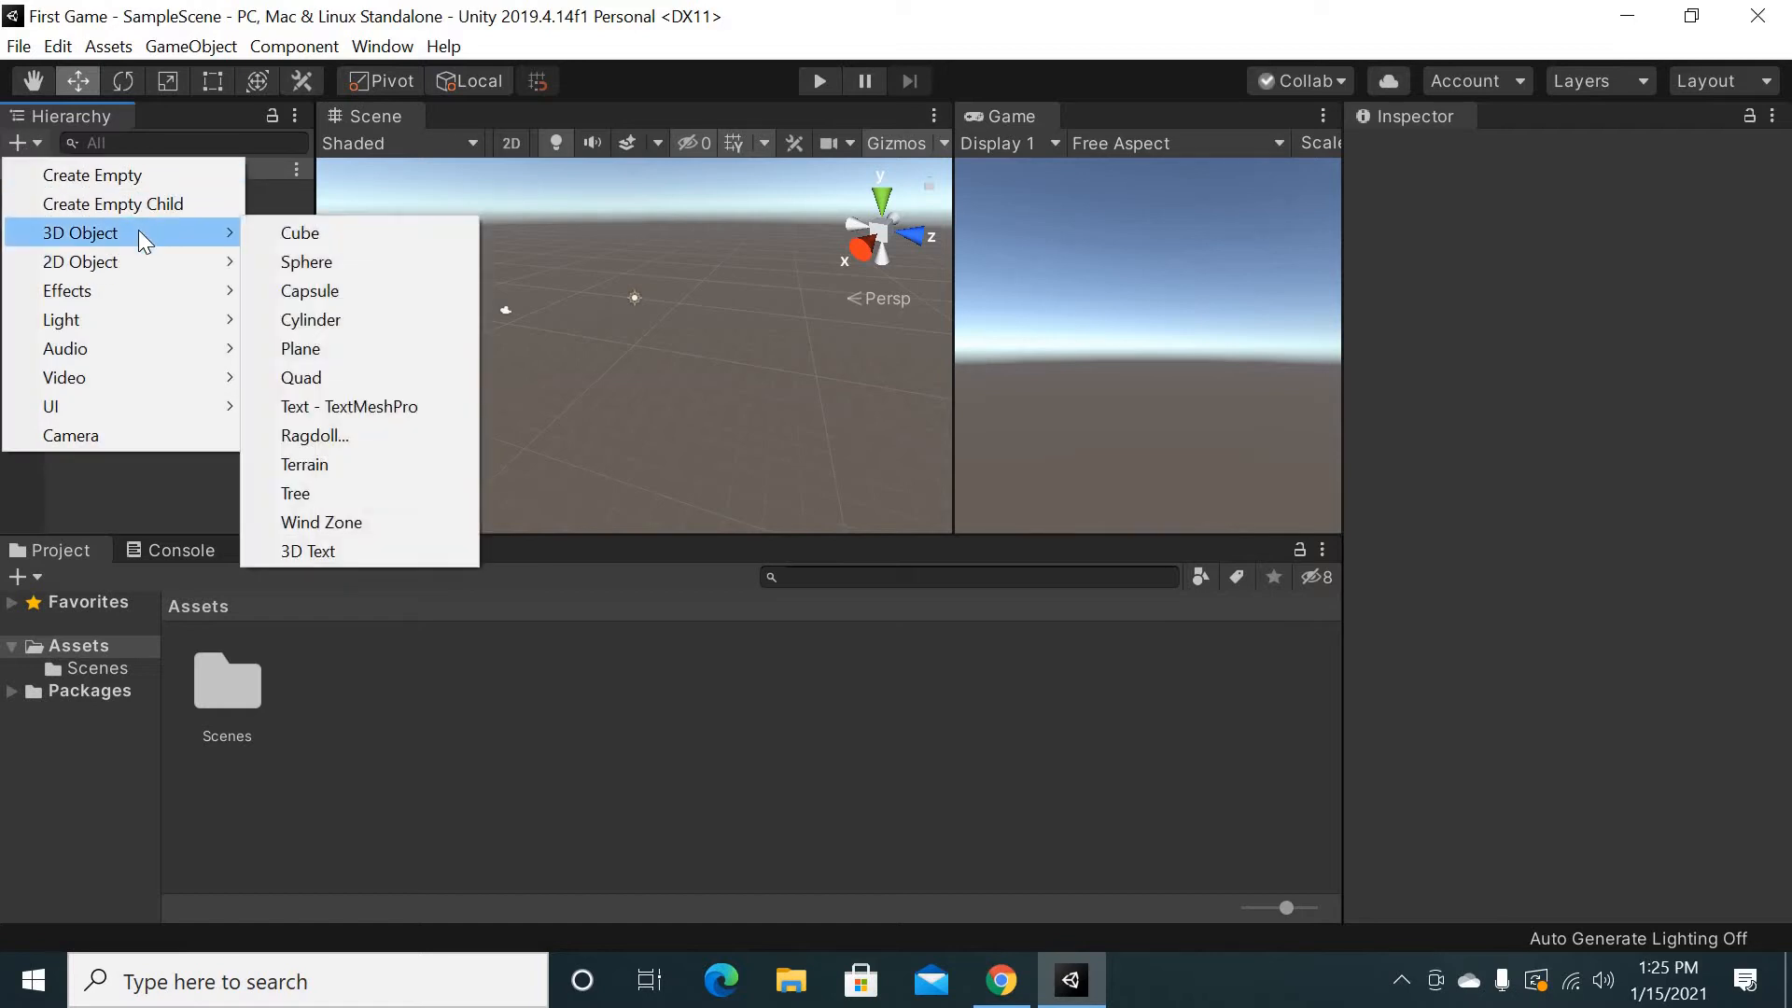
left_click(315, 232)
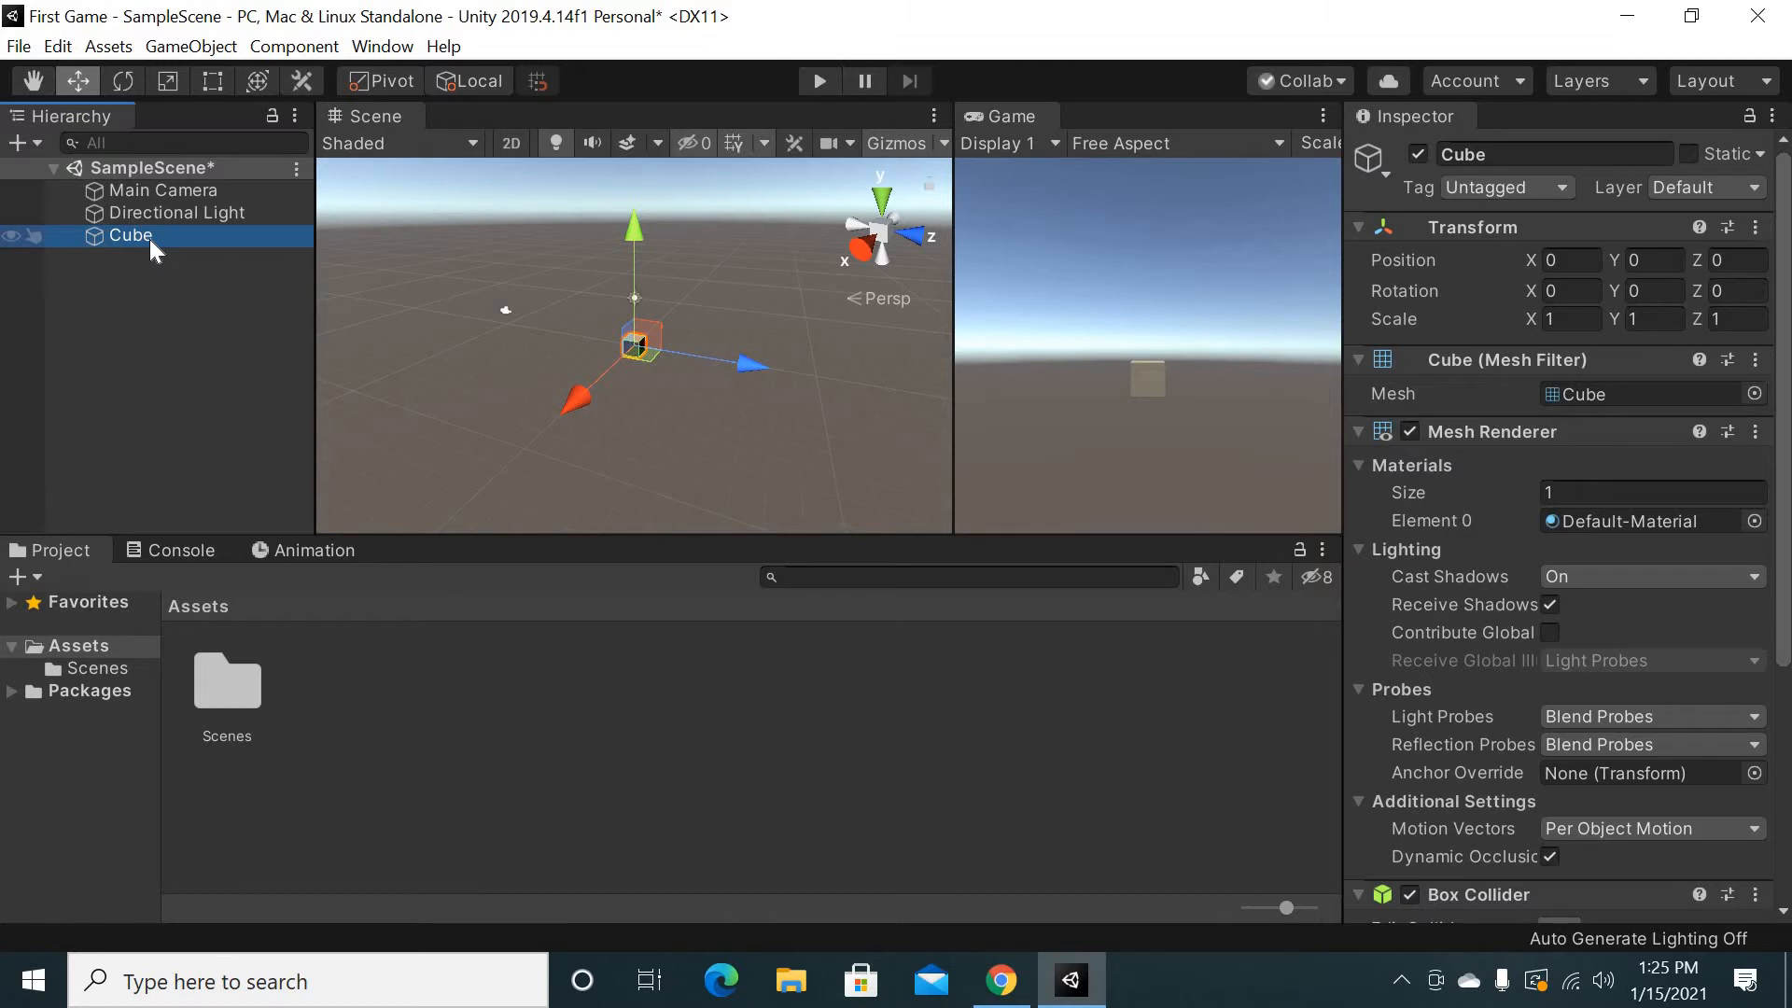
right_click(149, 239)
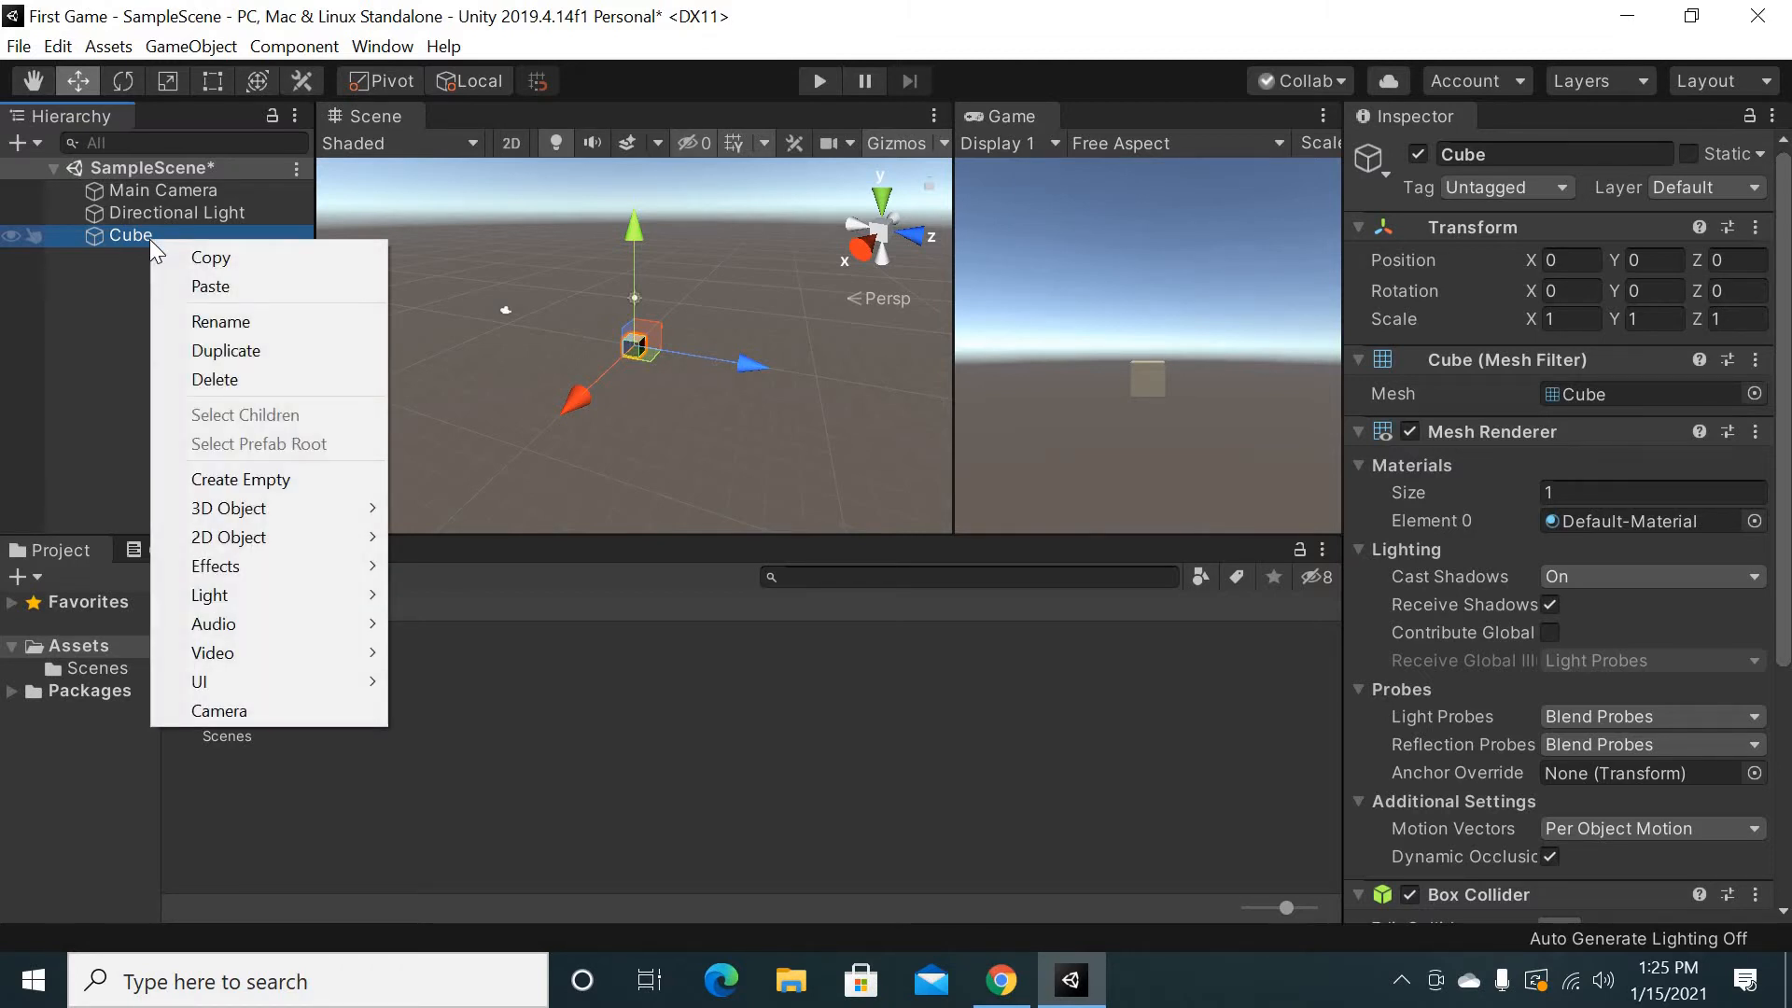
mouse_move(285, 502)
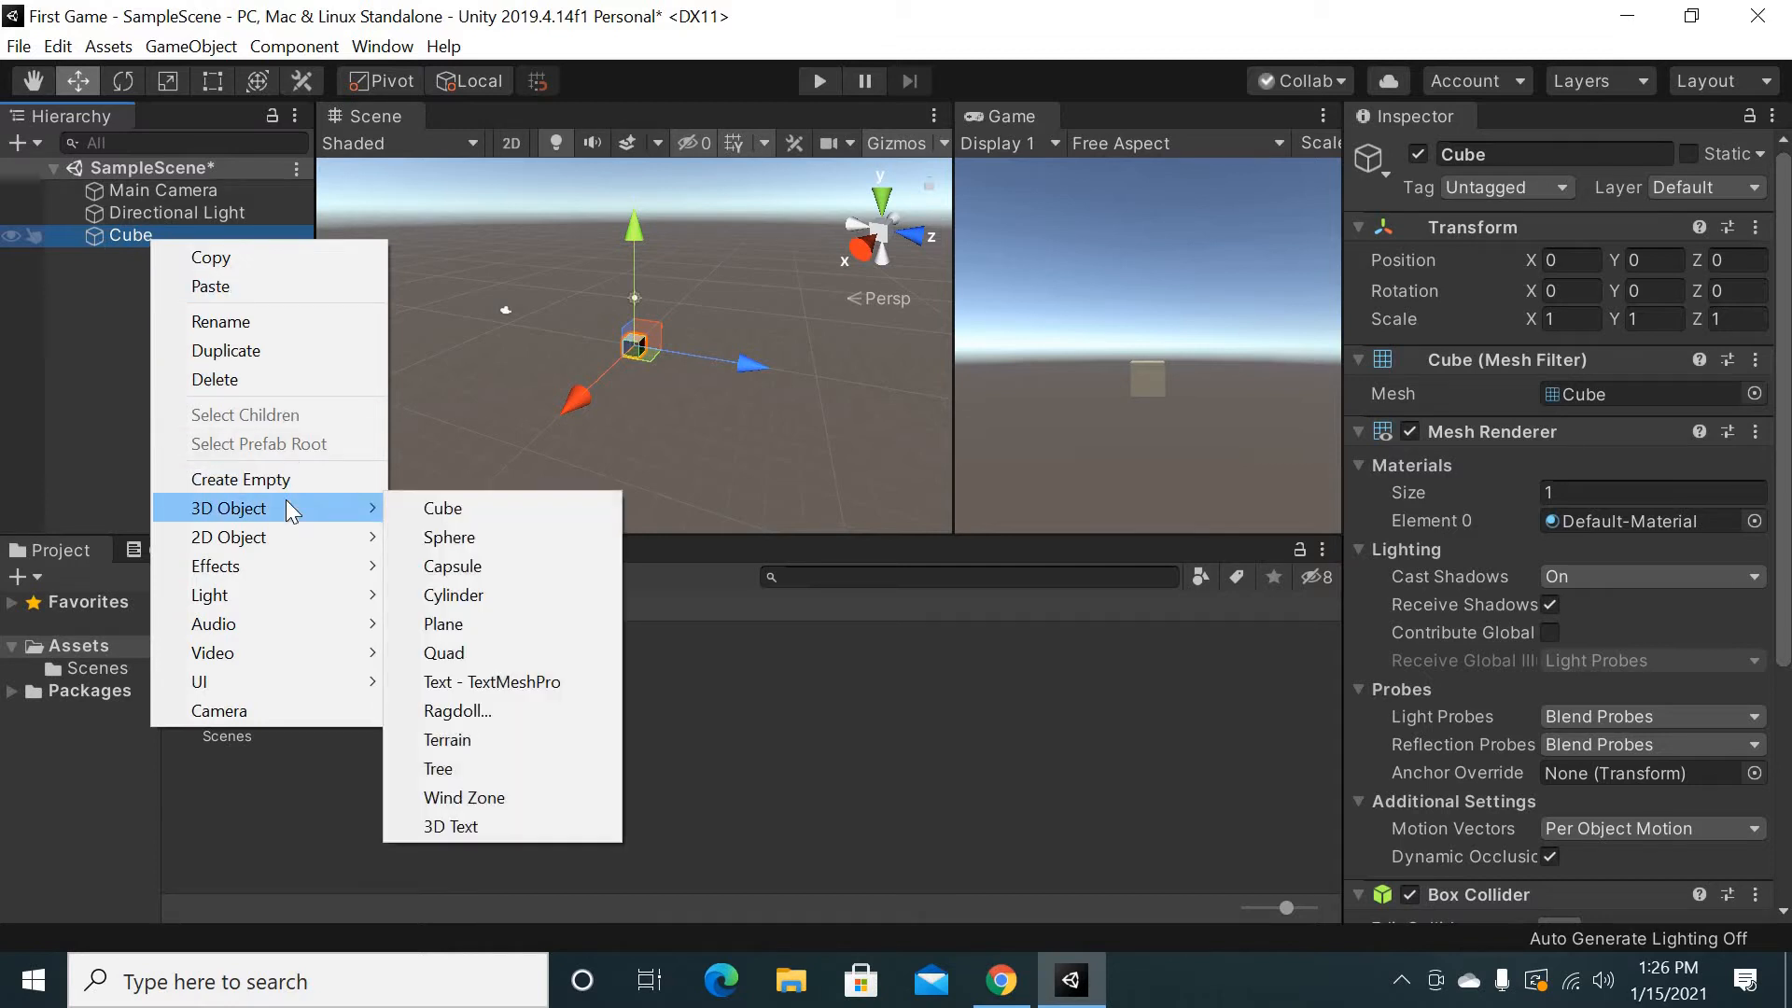
left_click(266, 322)
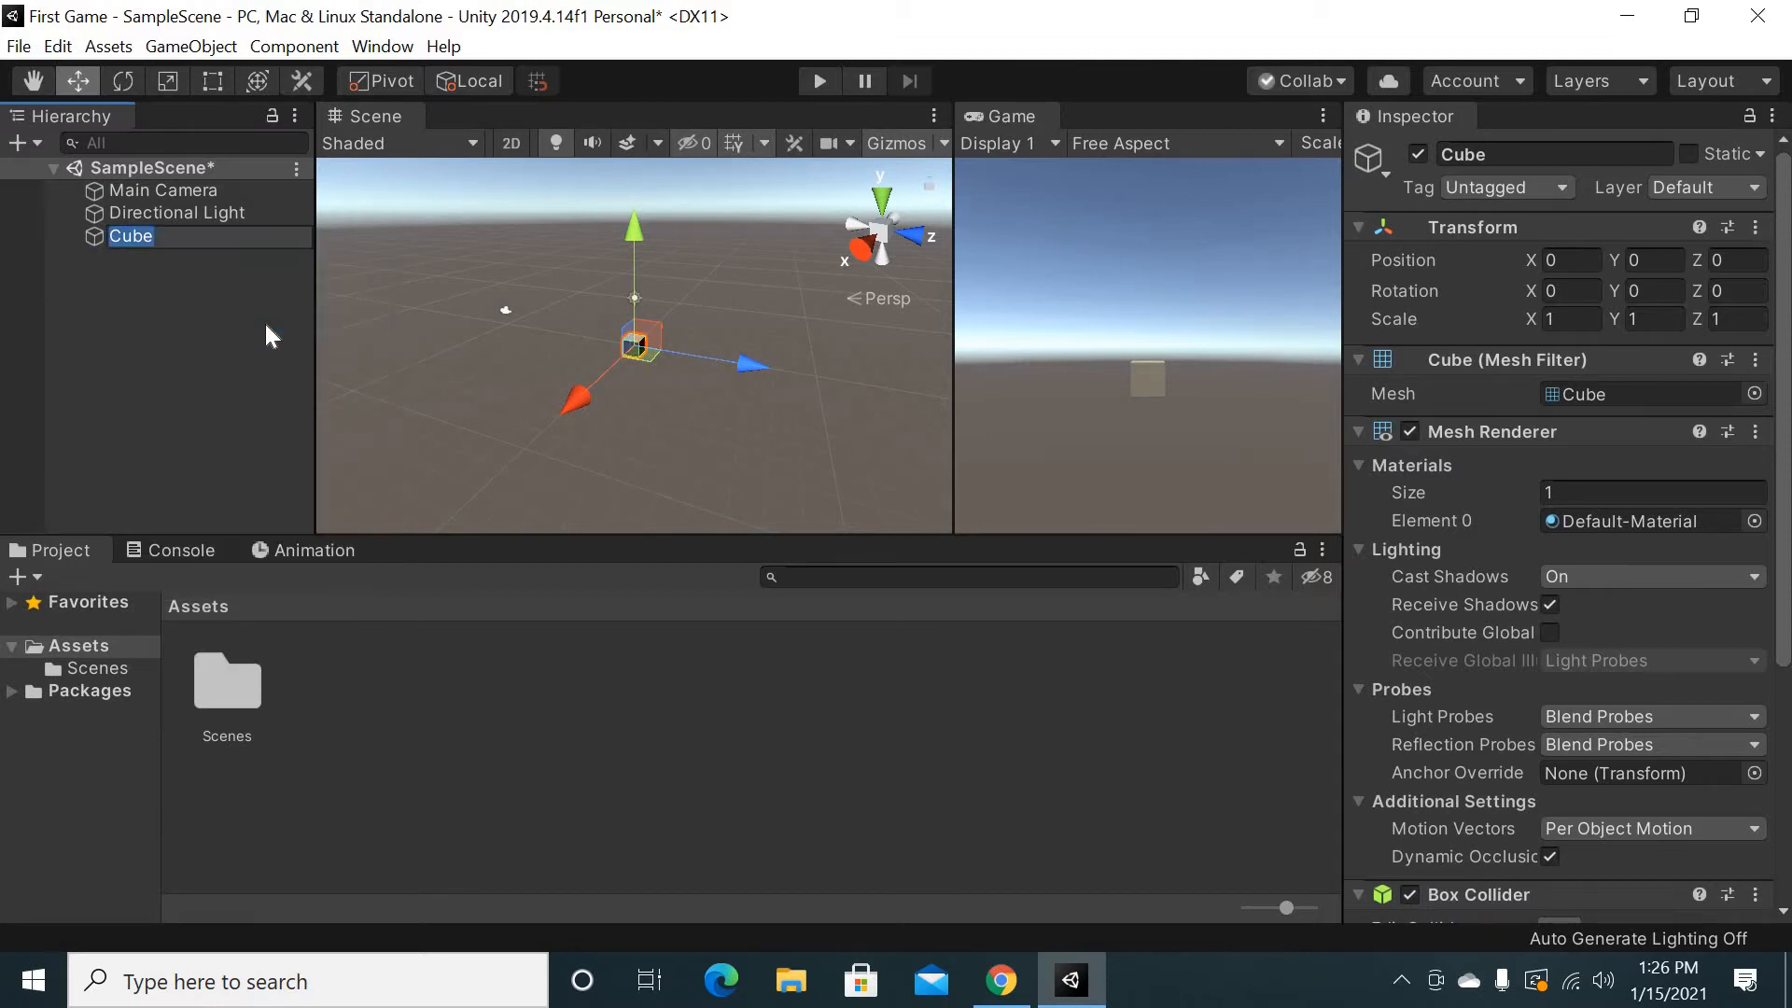
type("Player")
key("Return")
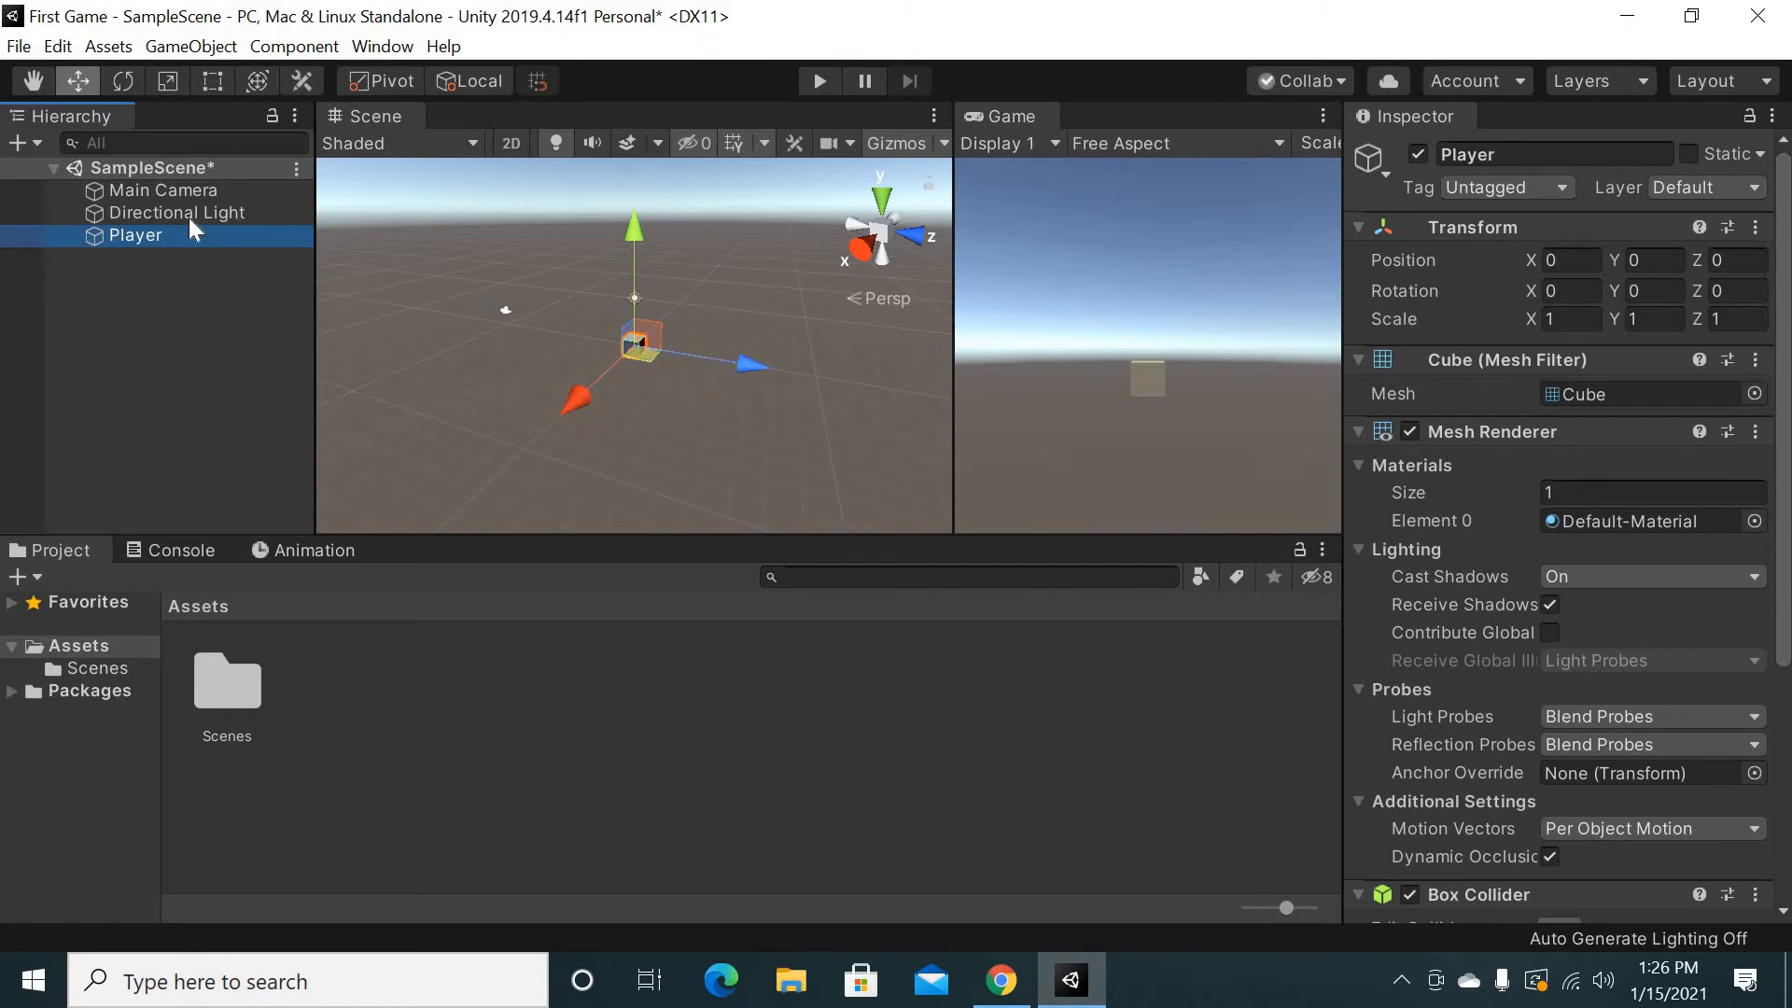
Add a 3D cylinder to the scene as a separate object alongside Player
left_click(16, 144)
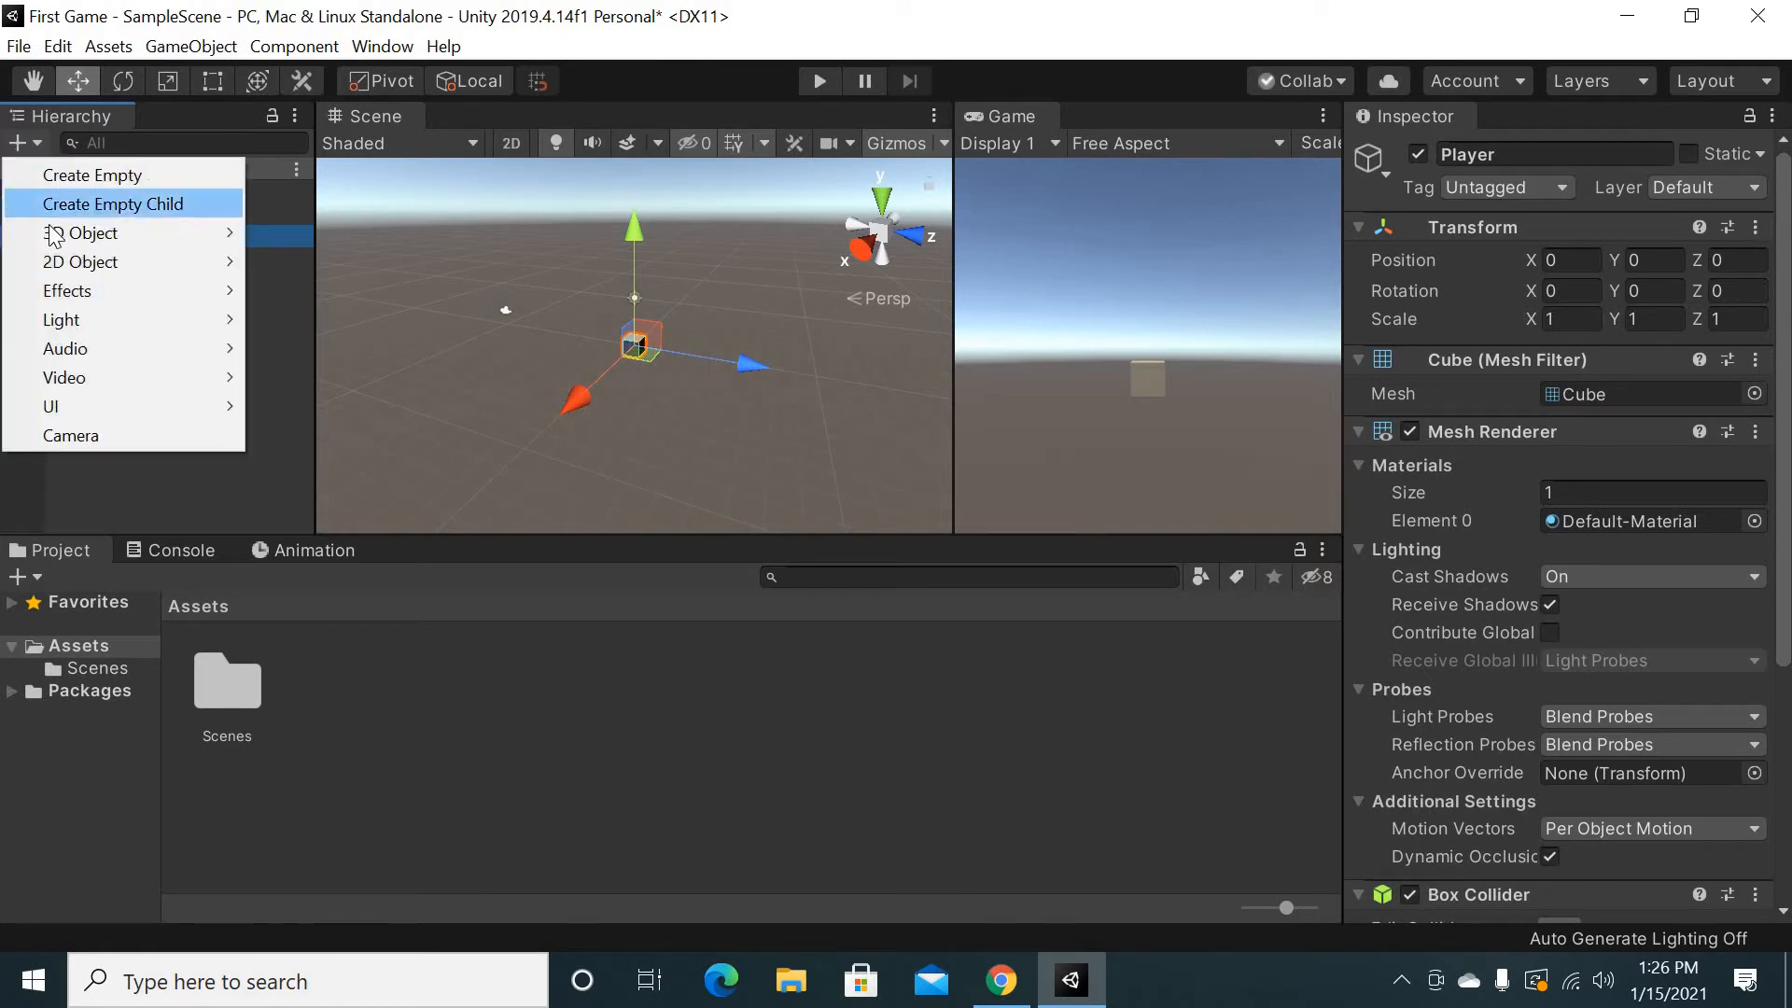
mouse_move(27, 224)
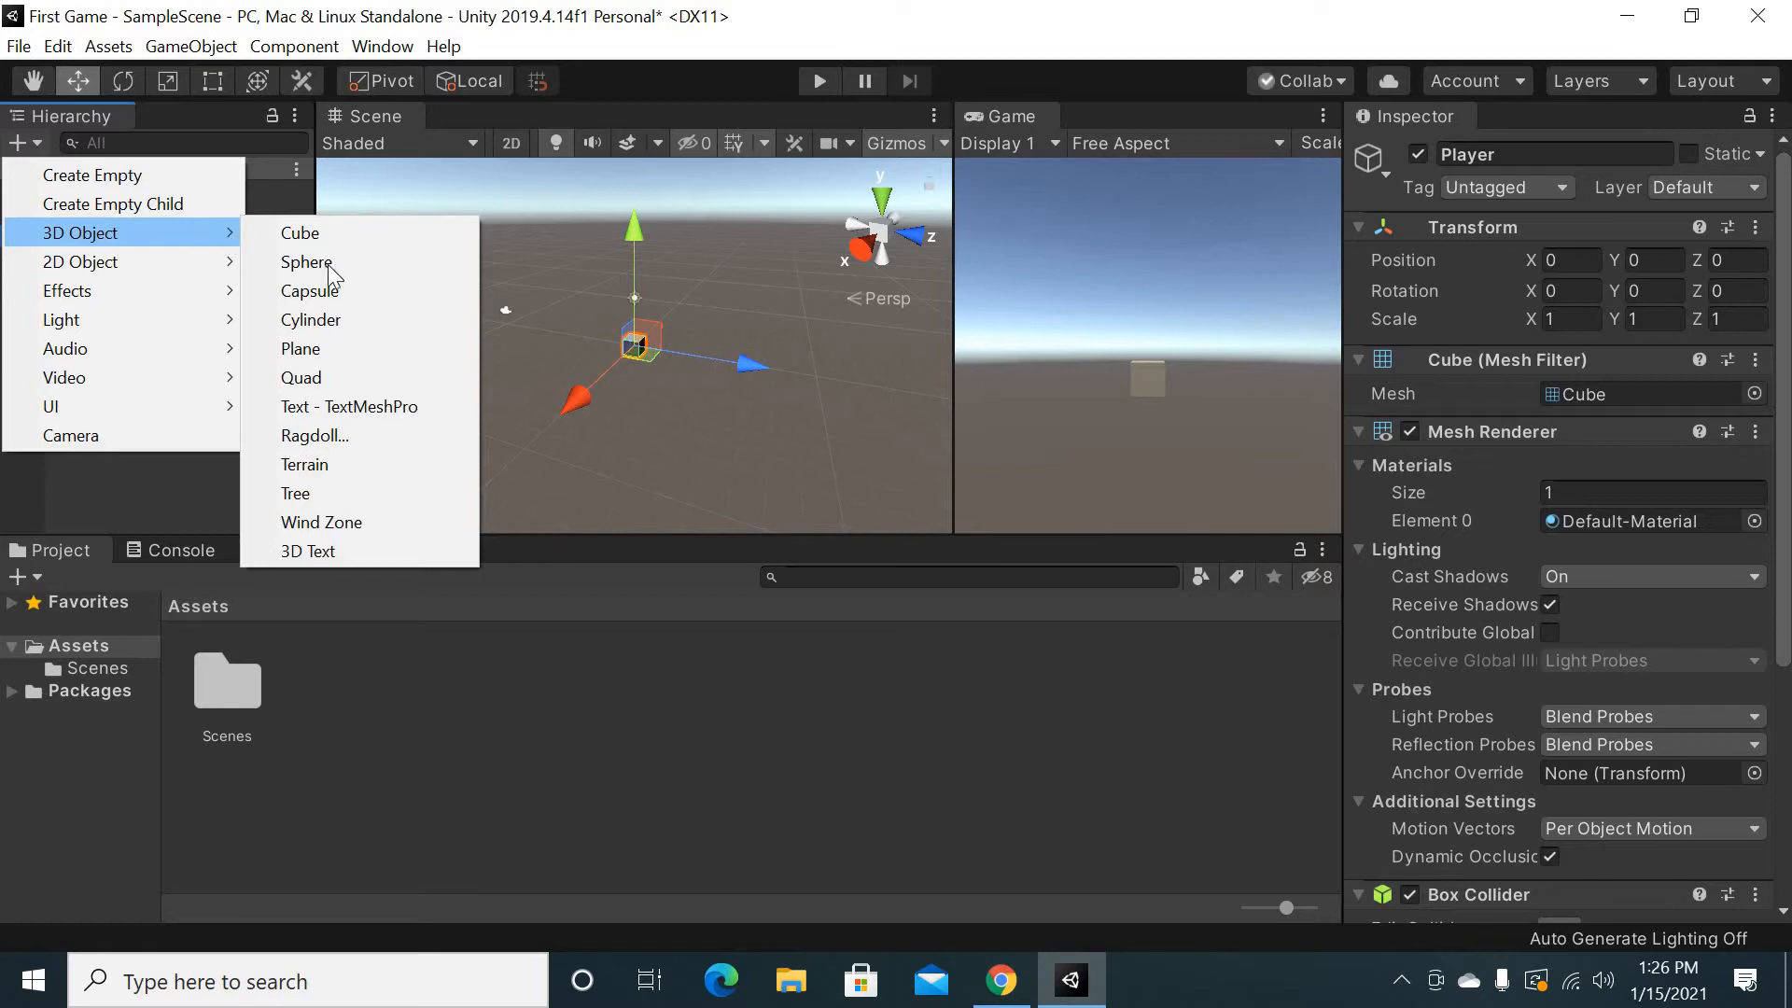
left_click(331, 316)
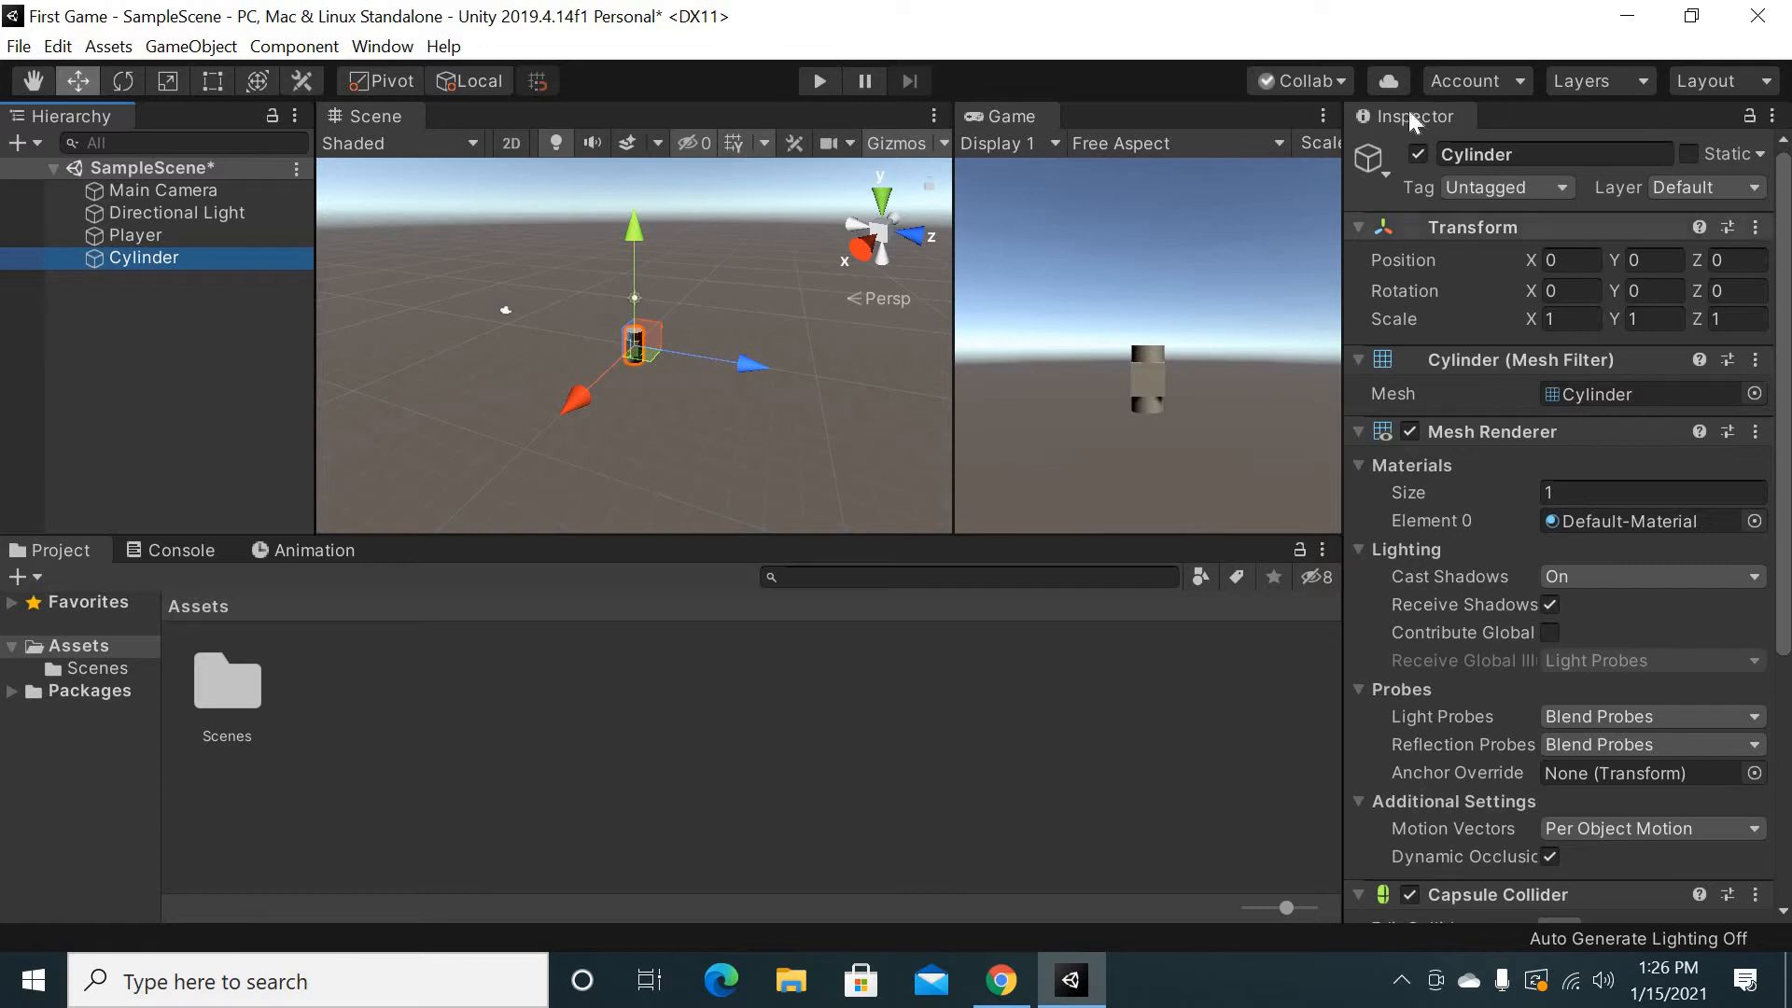
Set the cylinder's X rotation to 90 and its Y scale to 90
left_click(1573, 293)
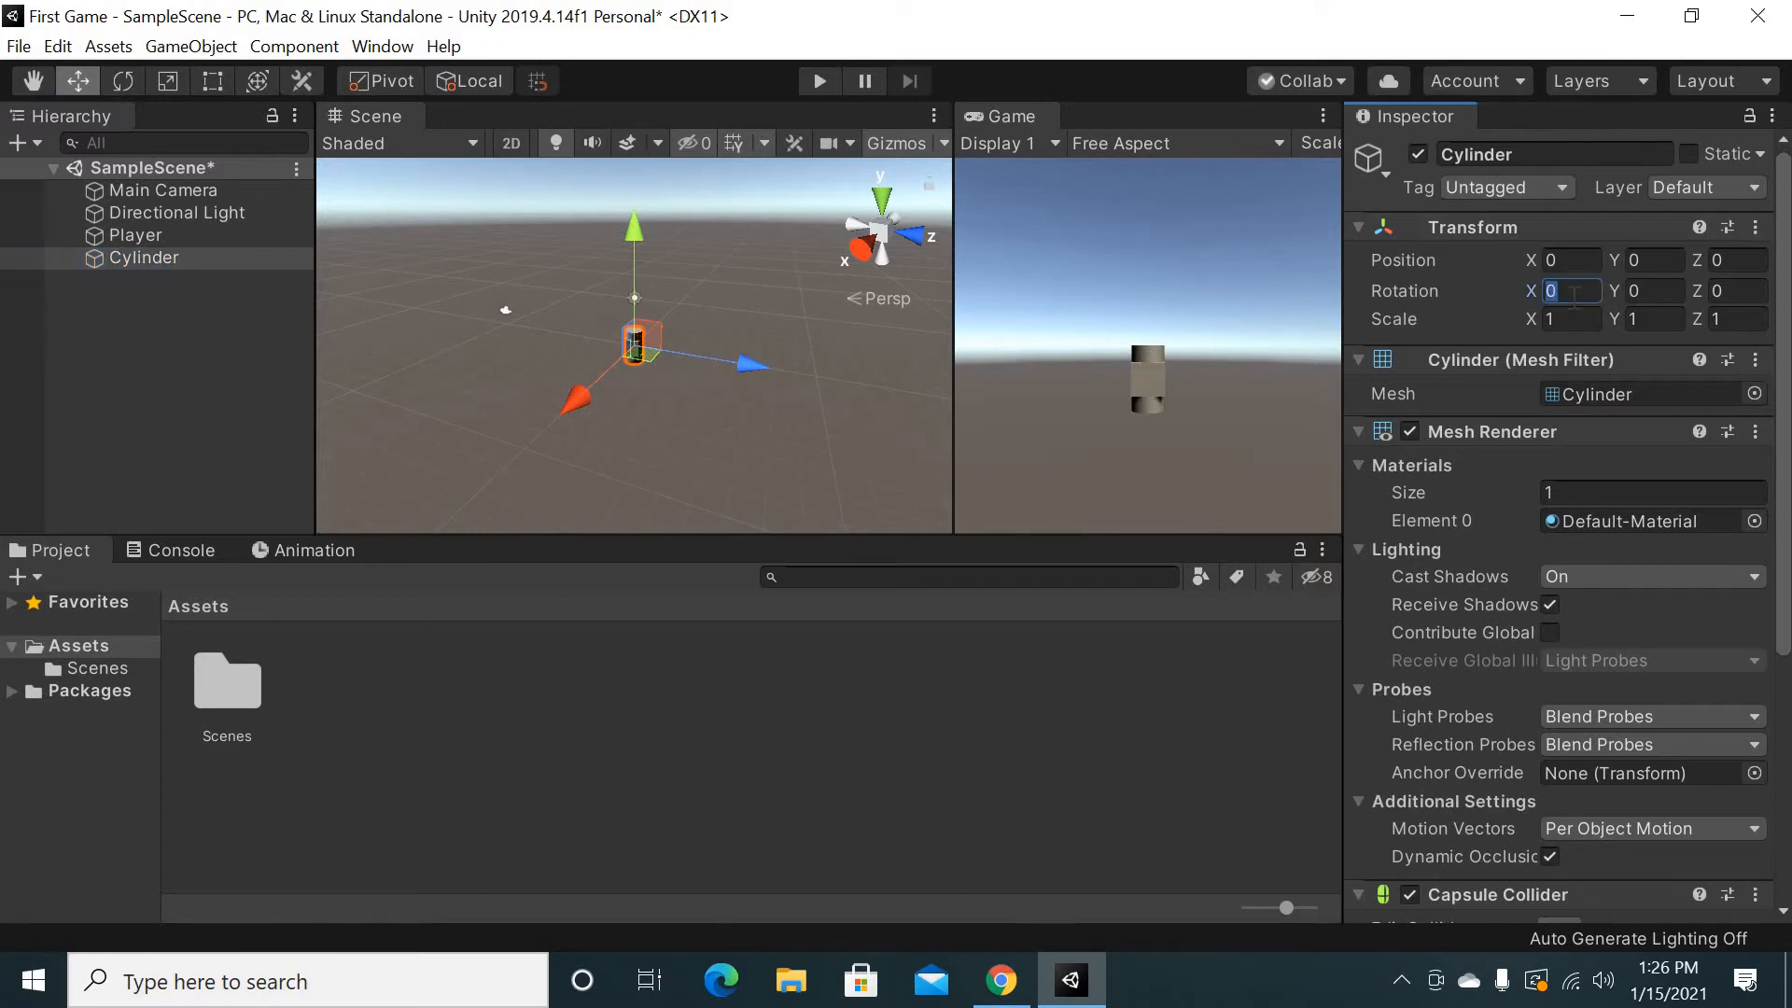
type("90")
right_click(1564, 234)
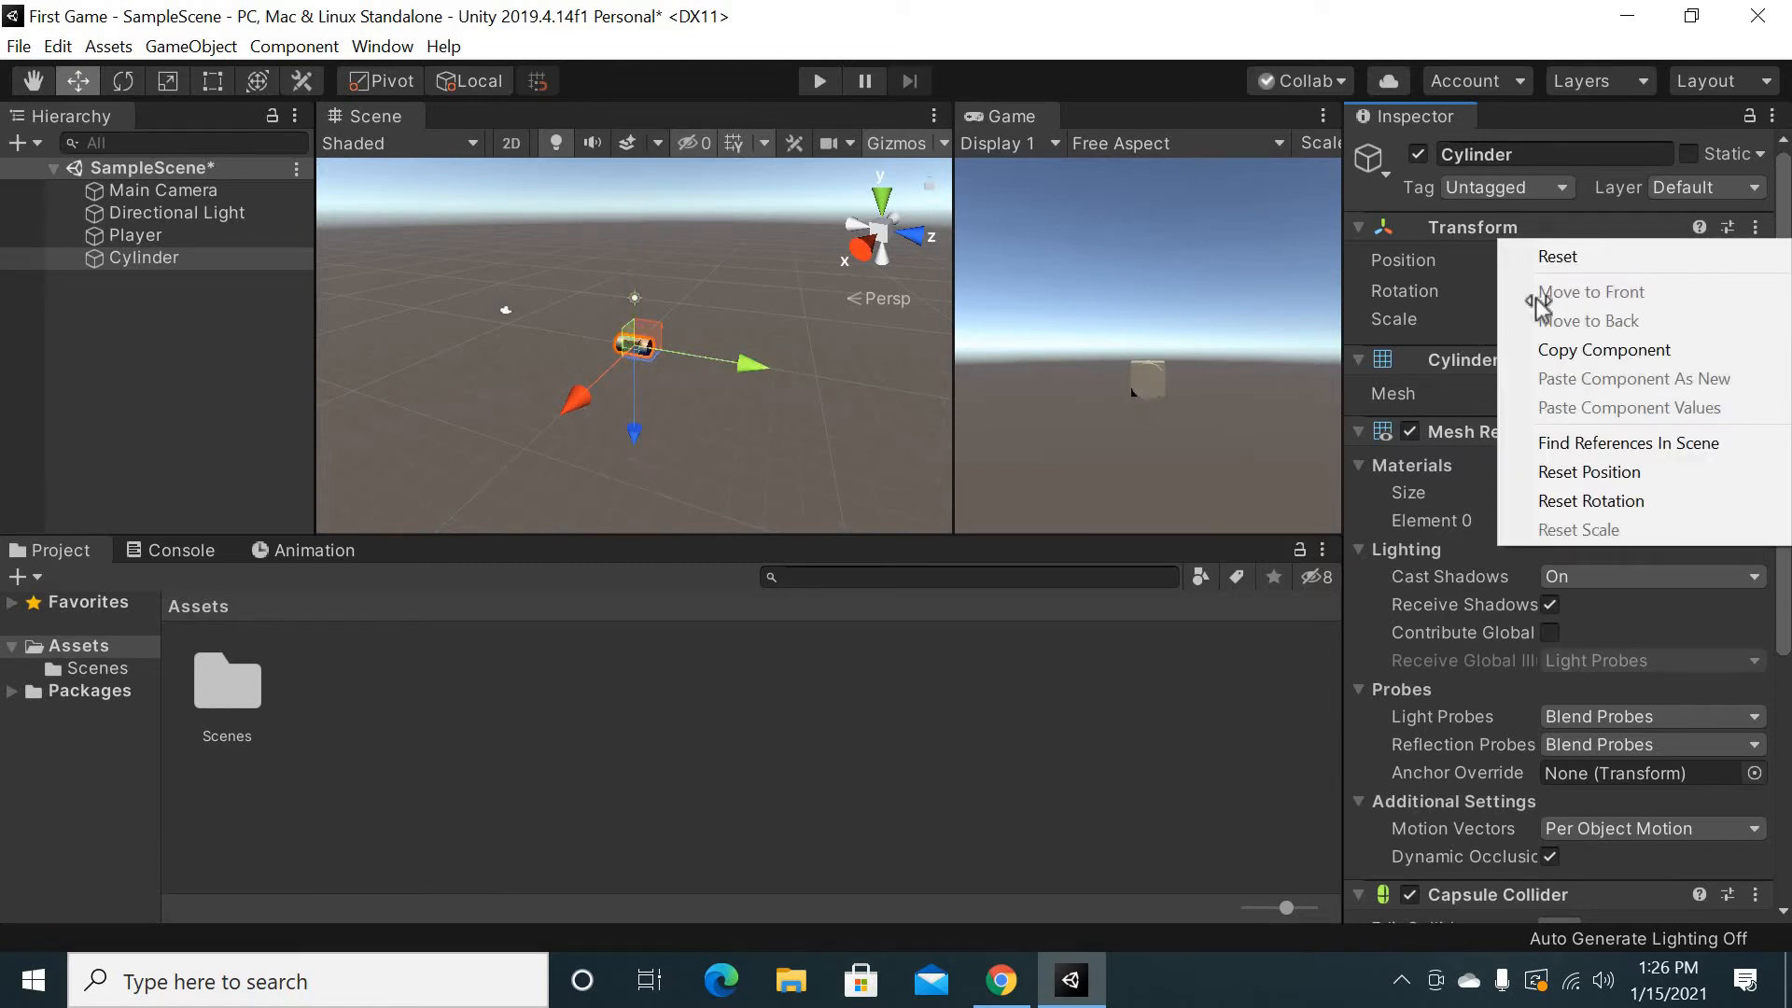
left_click(1530, 341)
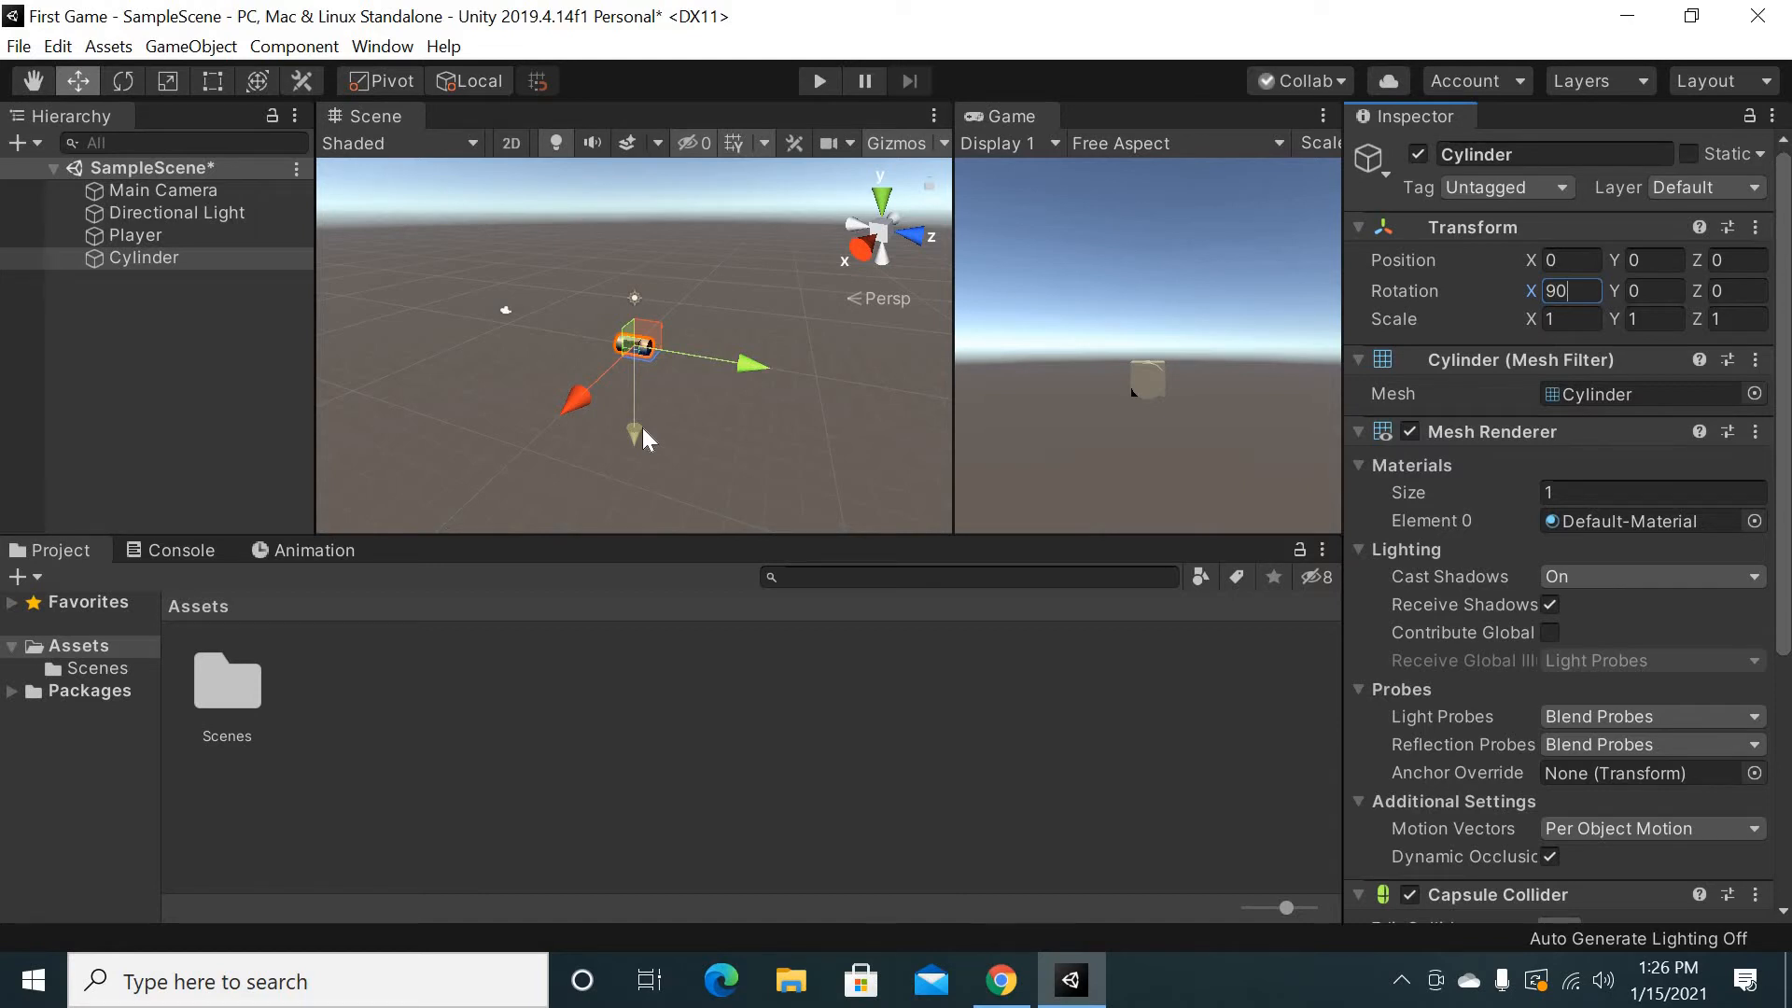
left_click(1656, 319)
type("90")
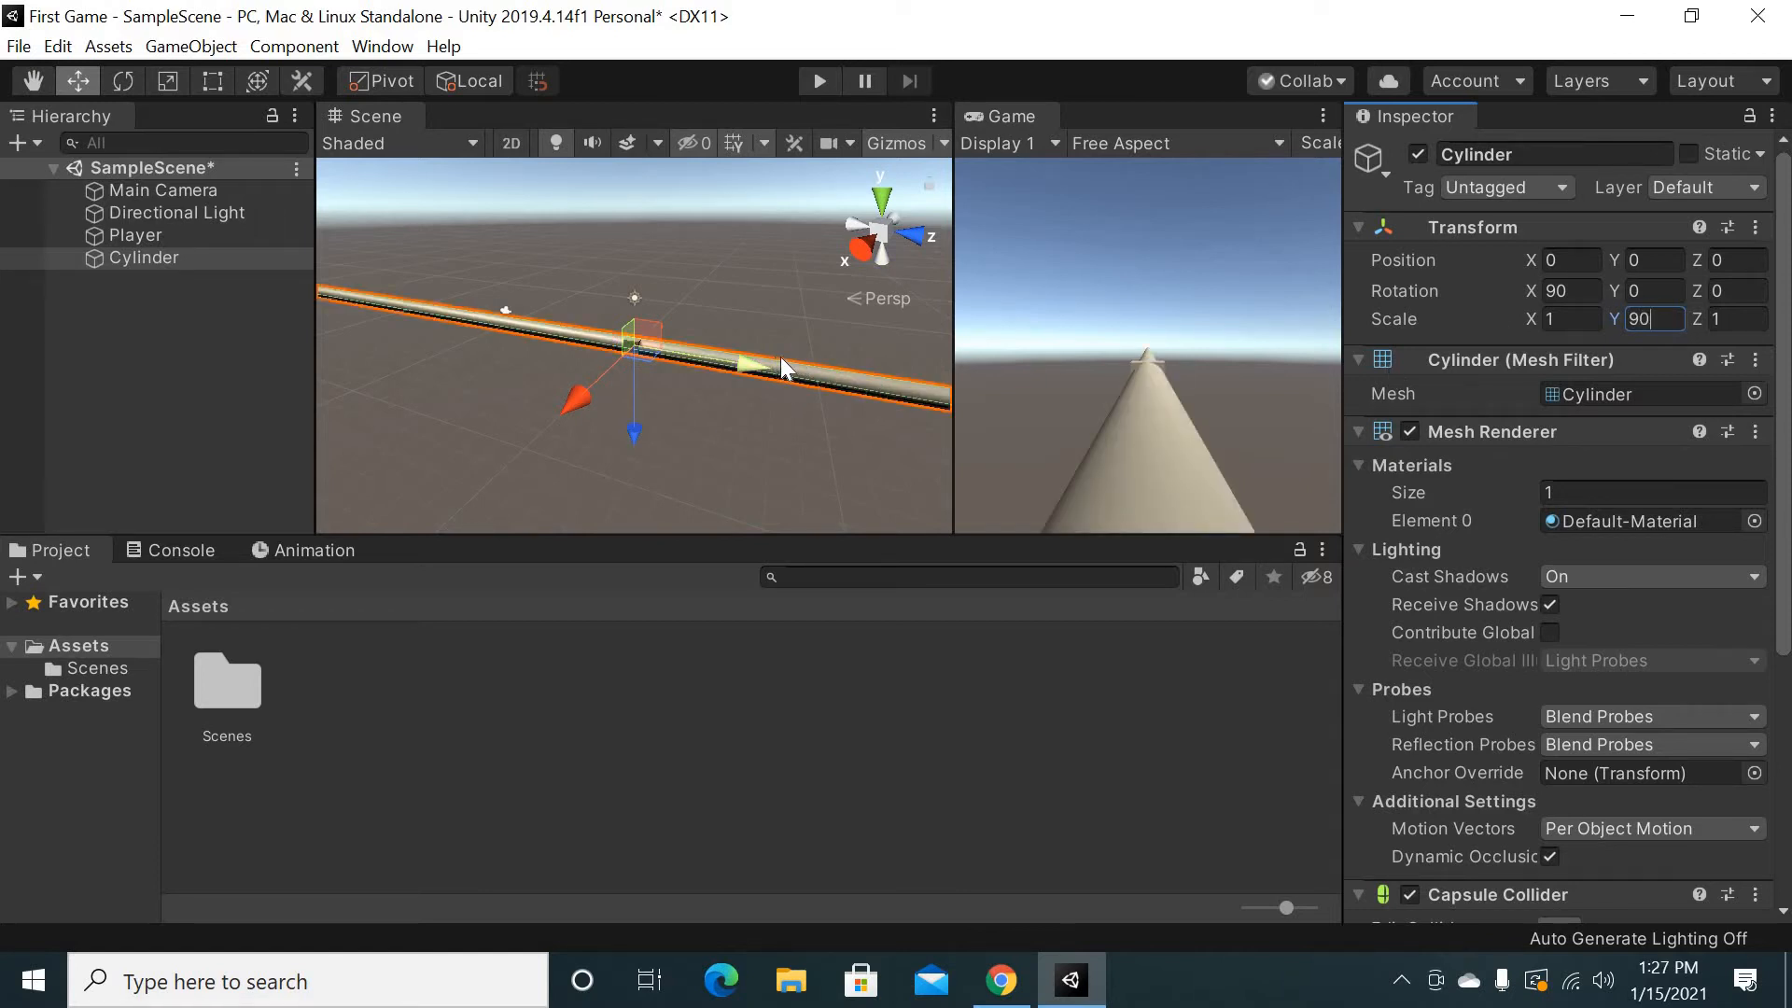
Move the cylinder forward to a Z position of about 88.99 and lower it beneath the player to about Y -1.1
left_click_drag(743, 368, 287, 551)
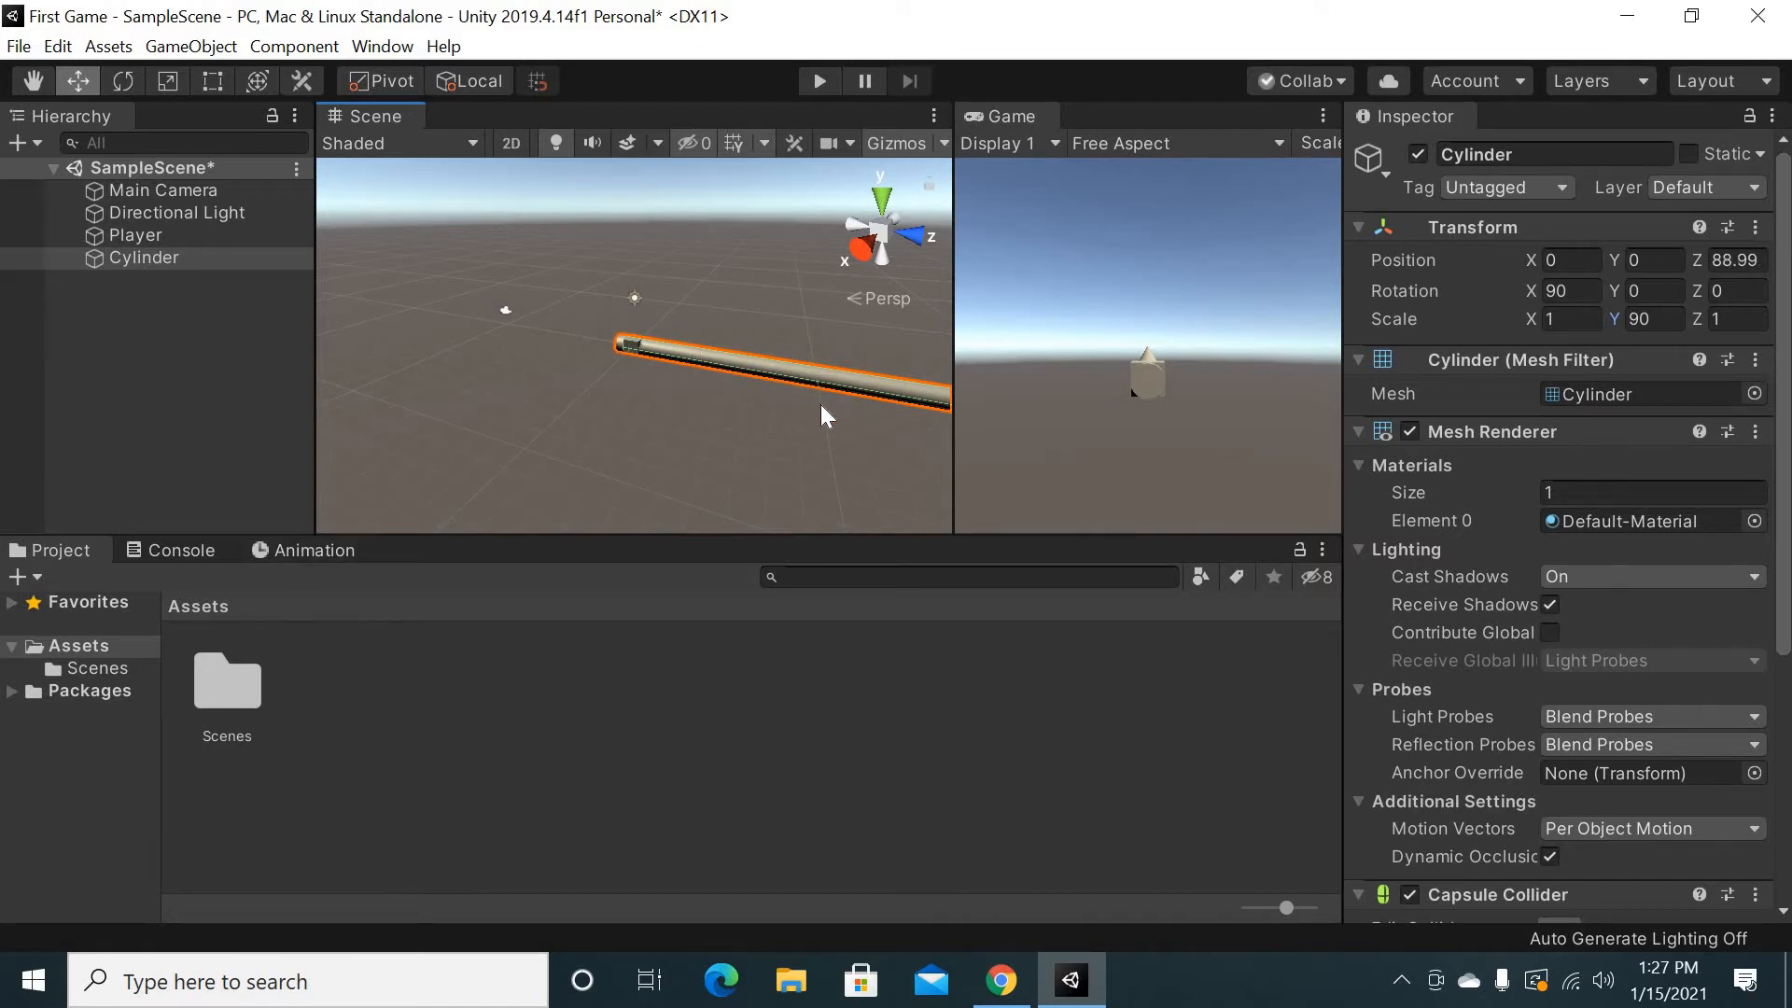
middle_click_drag(820, 405, 628, 333)
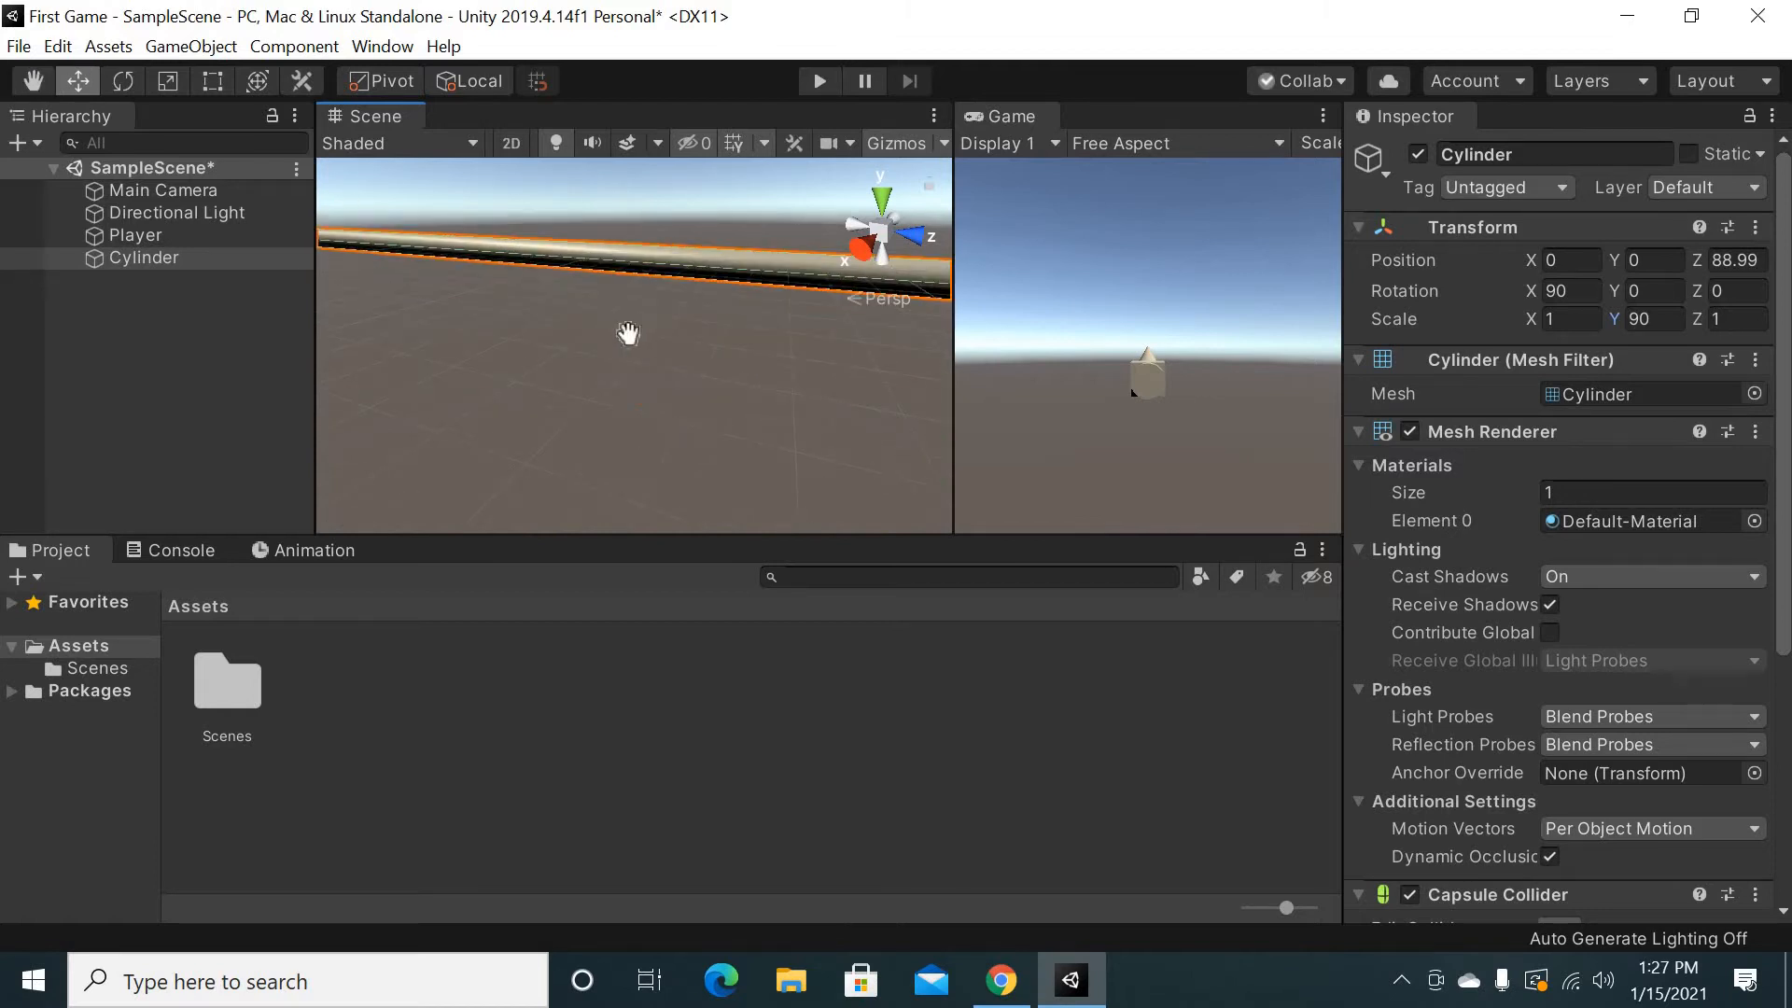
scroll(657, 343, "down", 6)
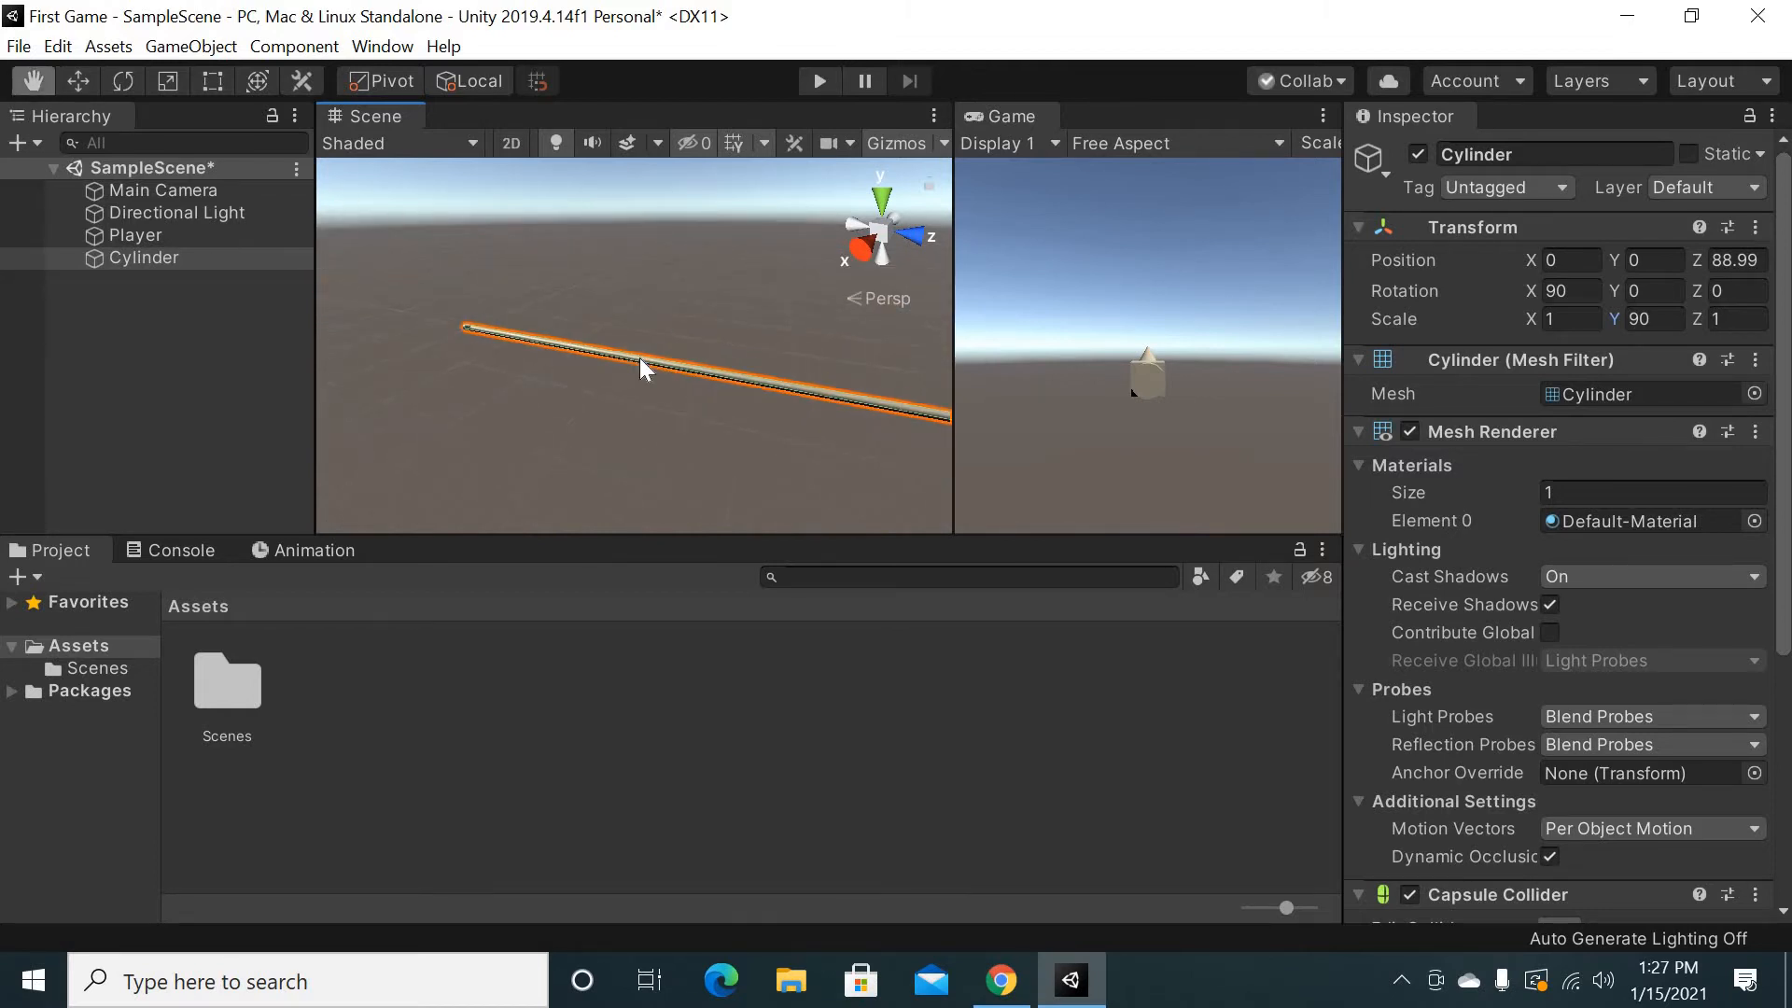
scroll(643, 357, "down", 3)
key("w")
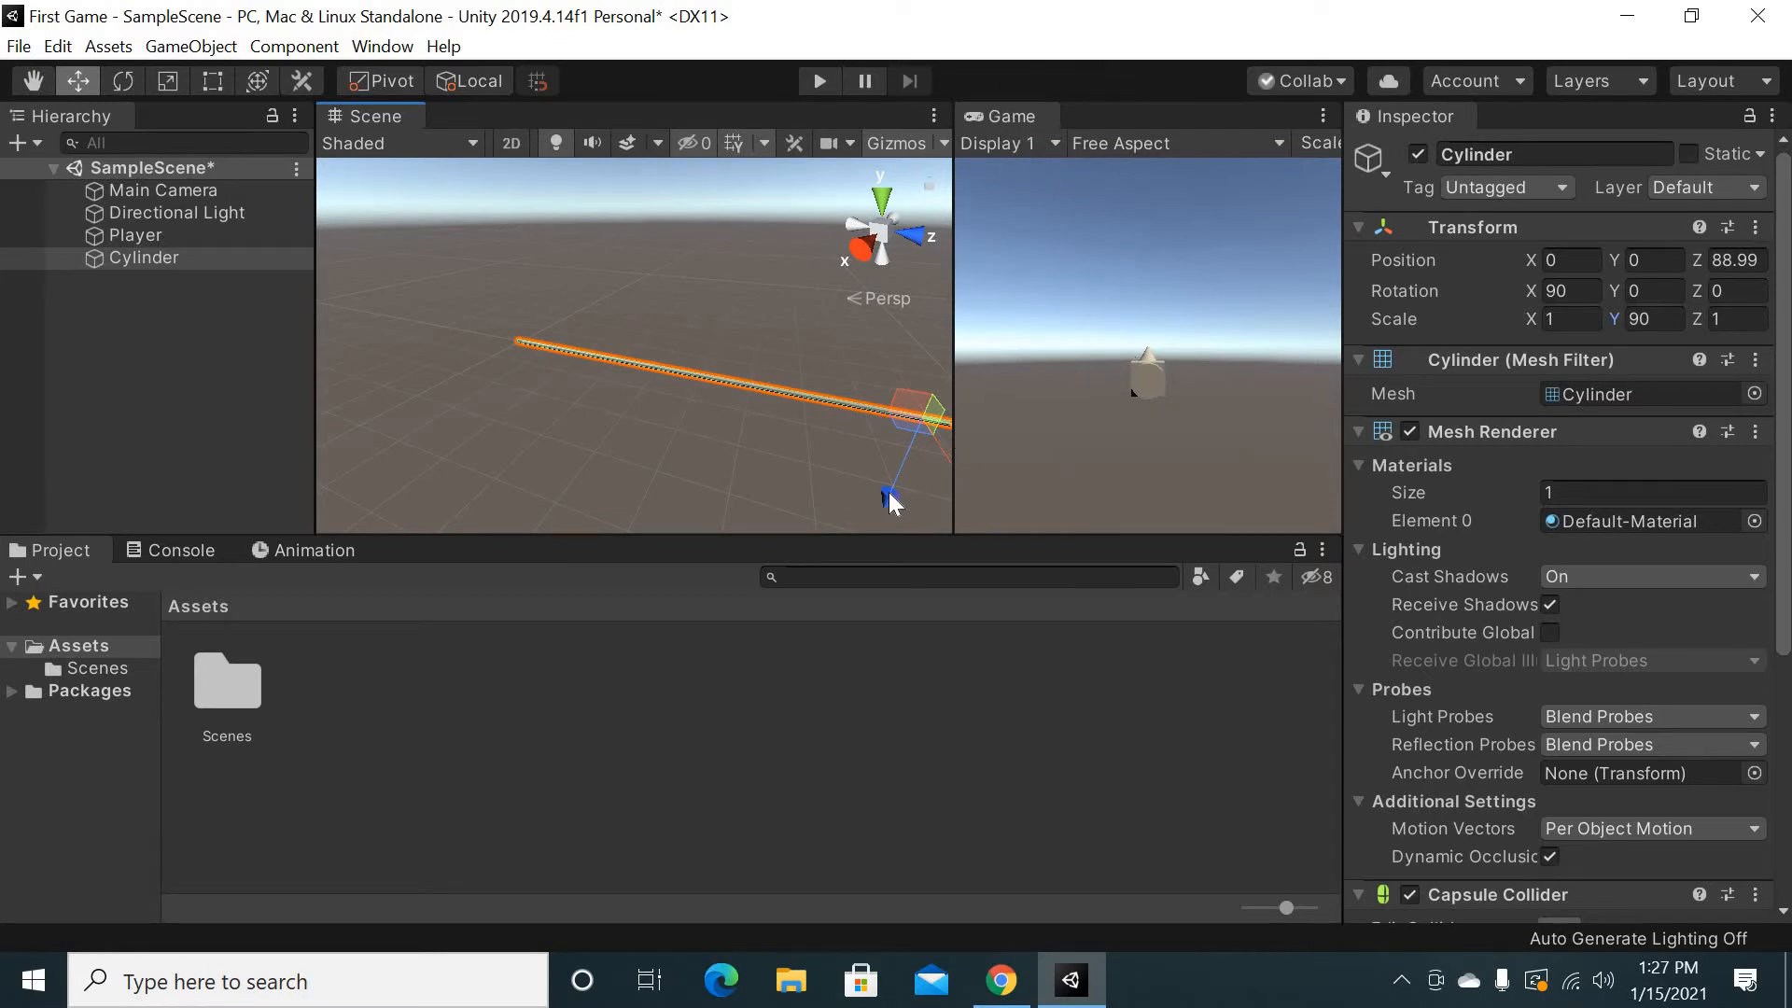
left_click_drag(882, 501, 910, 488)
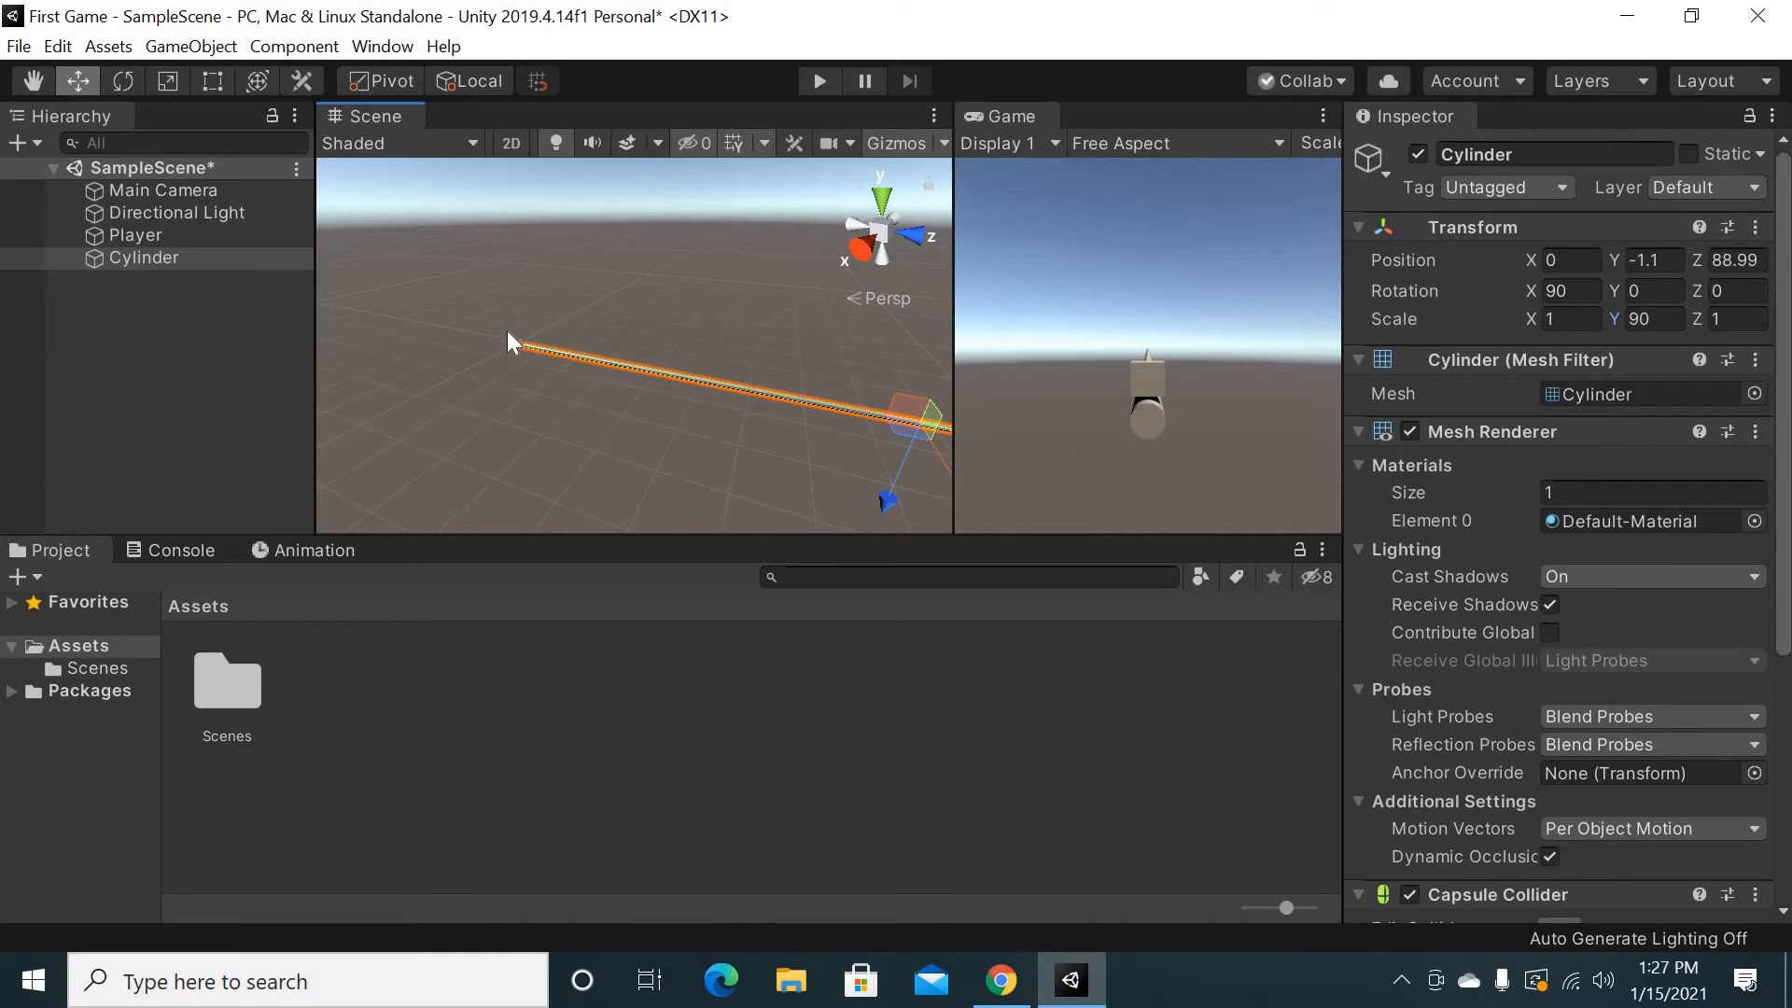
left_click(384, 691)
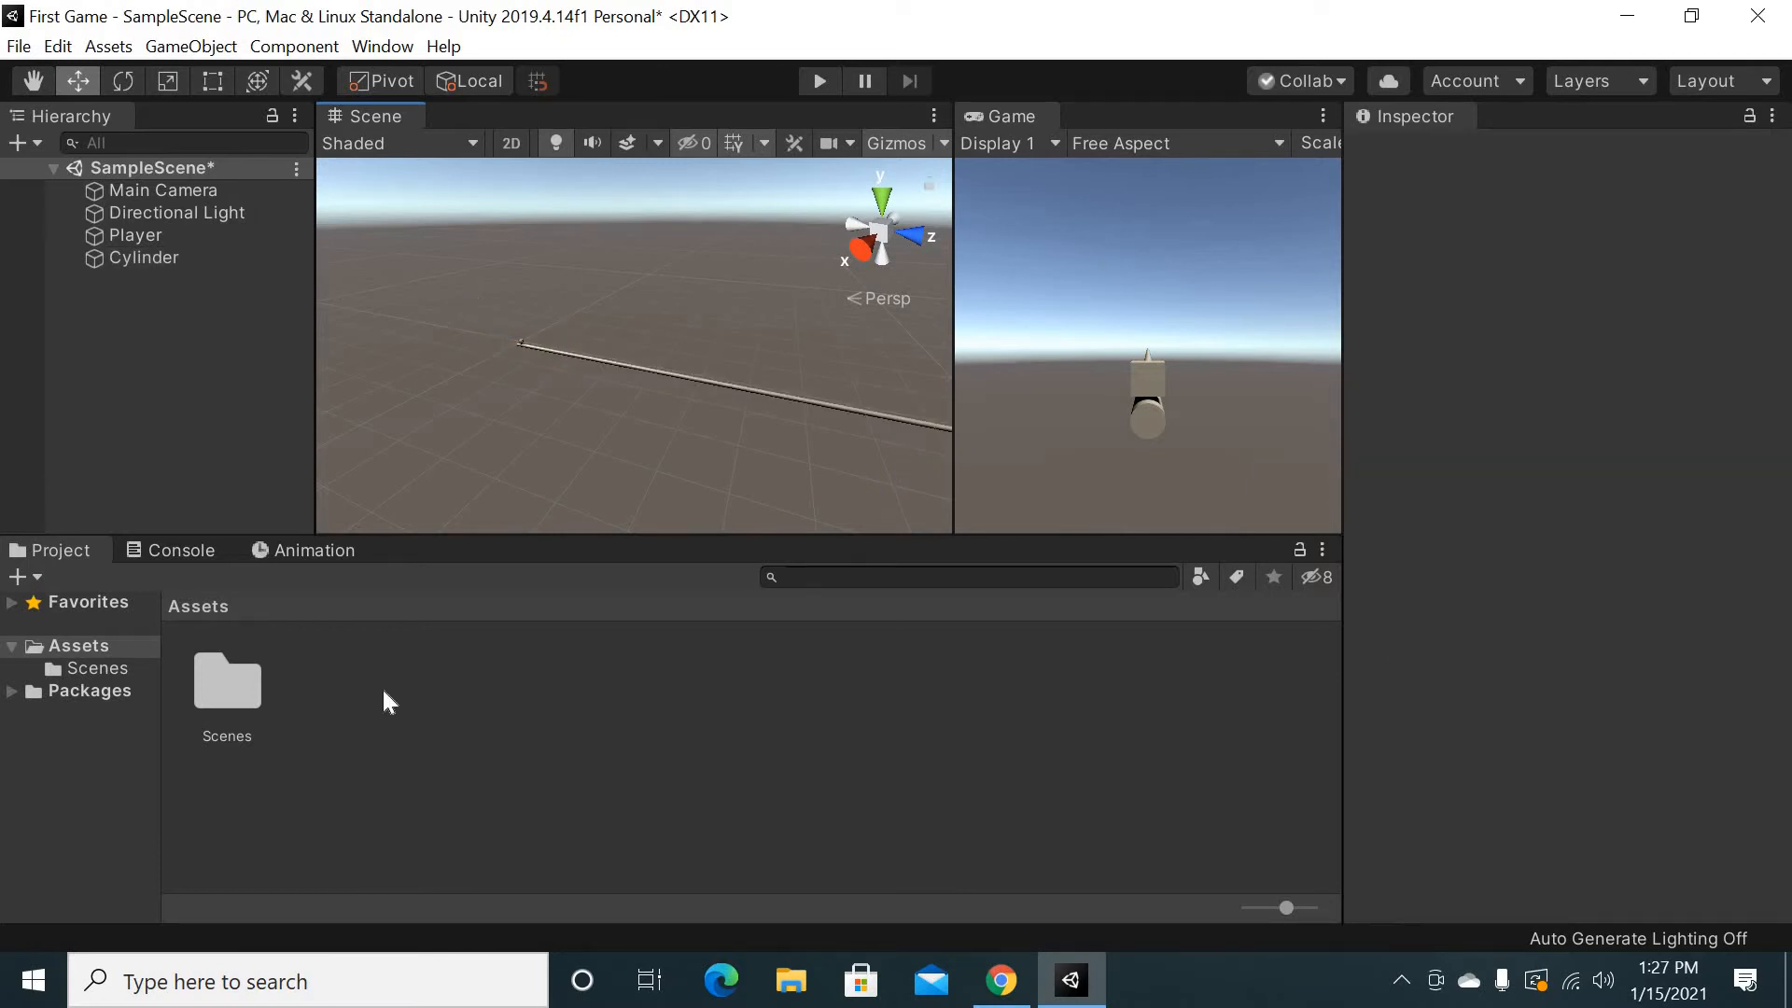
right_click(388, 685)
left_click(343, 682)
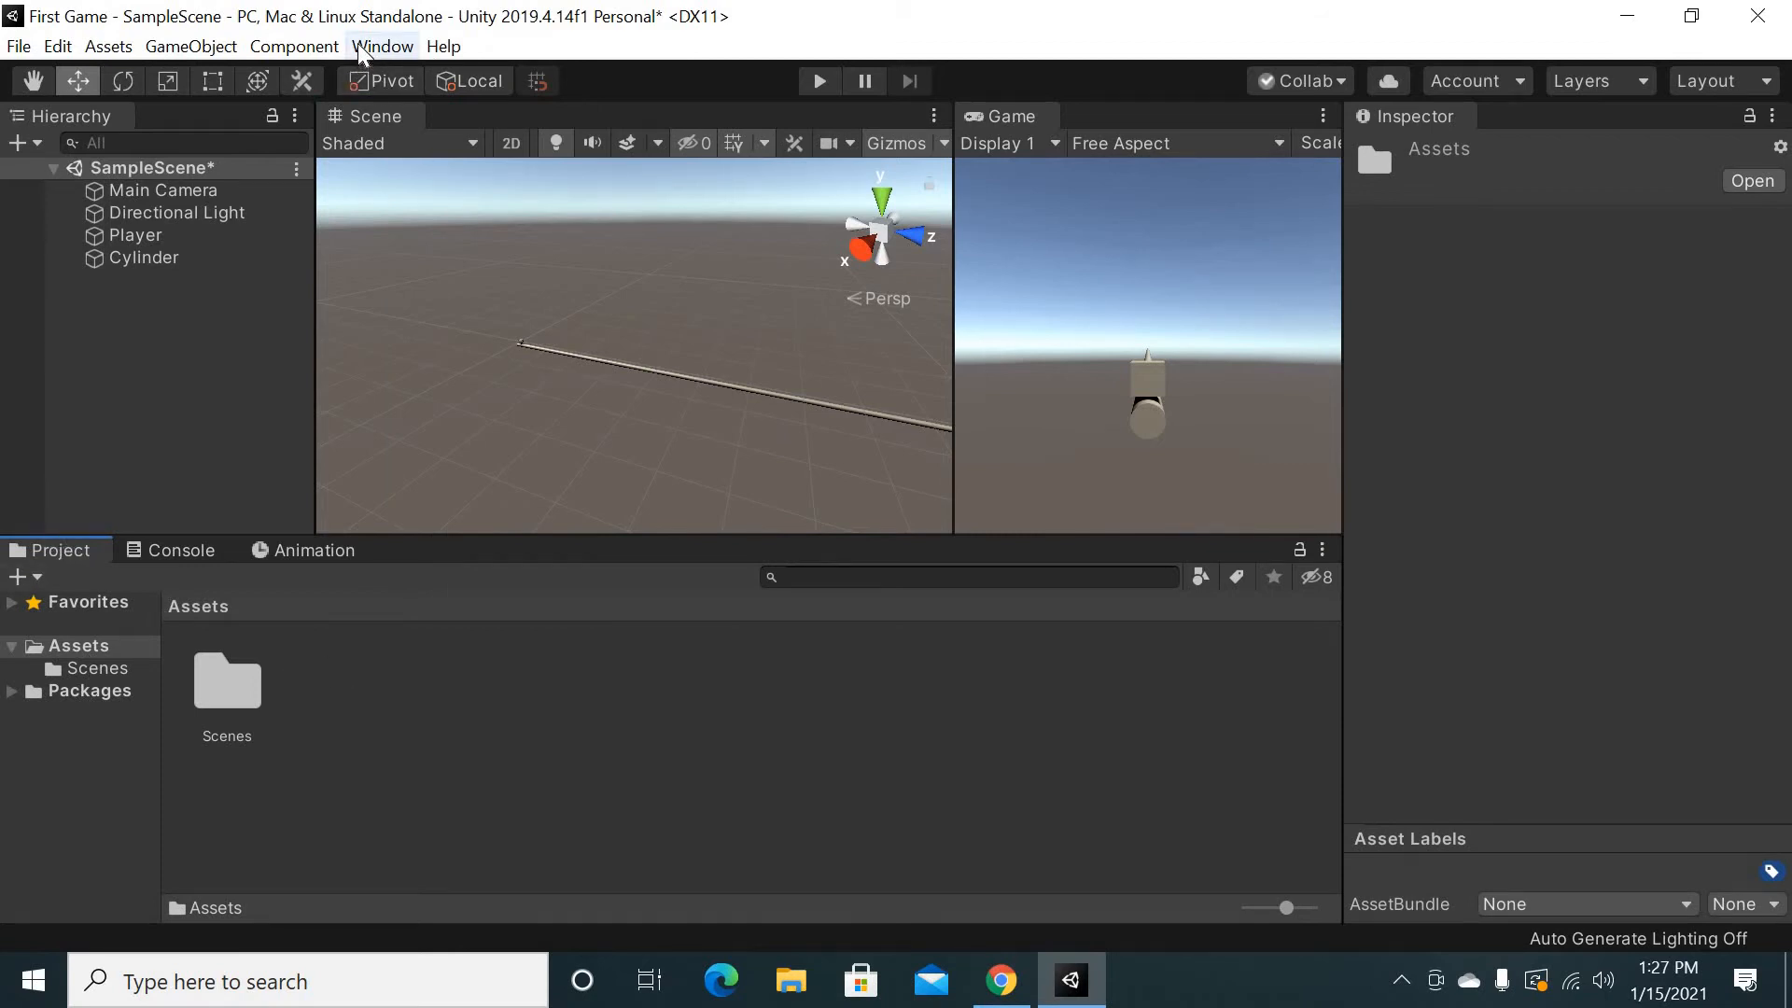
left_click(385, 47)
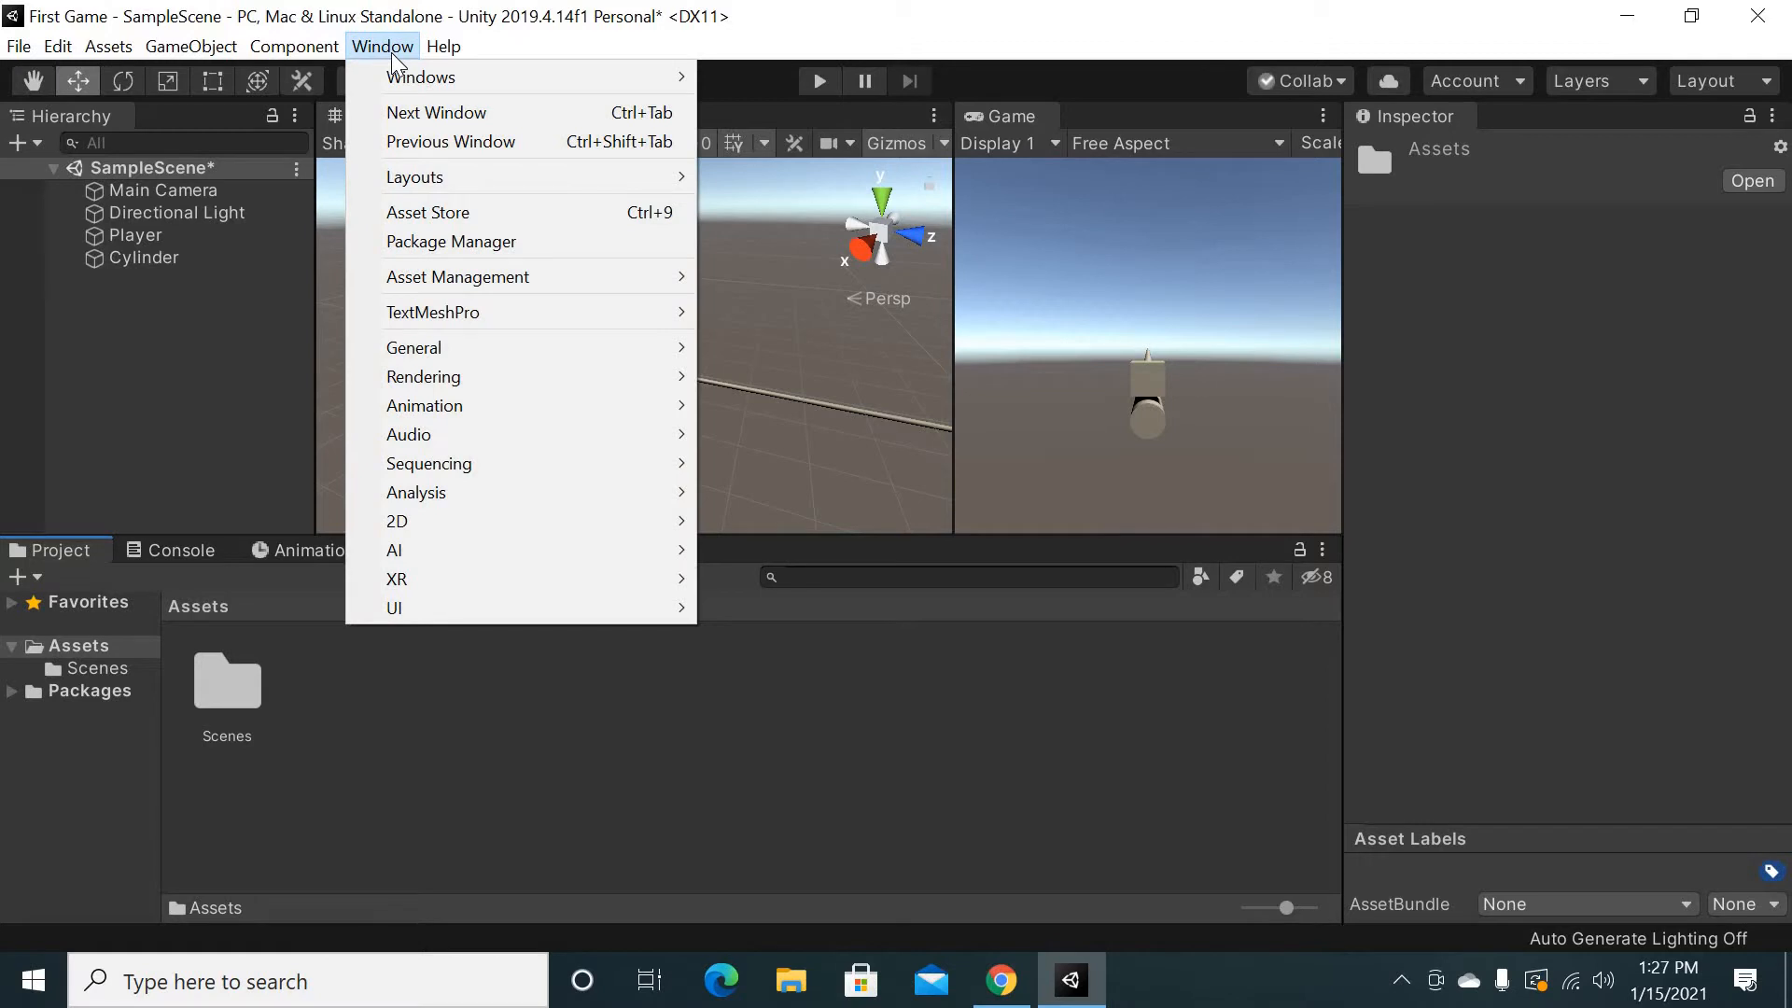
mouse_move(500, 349)
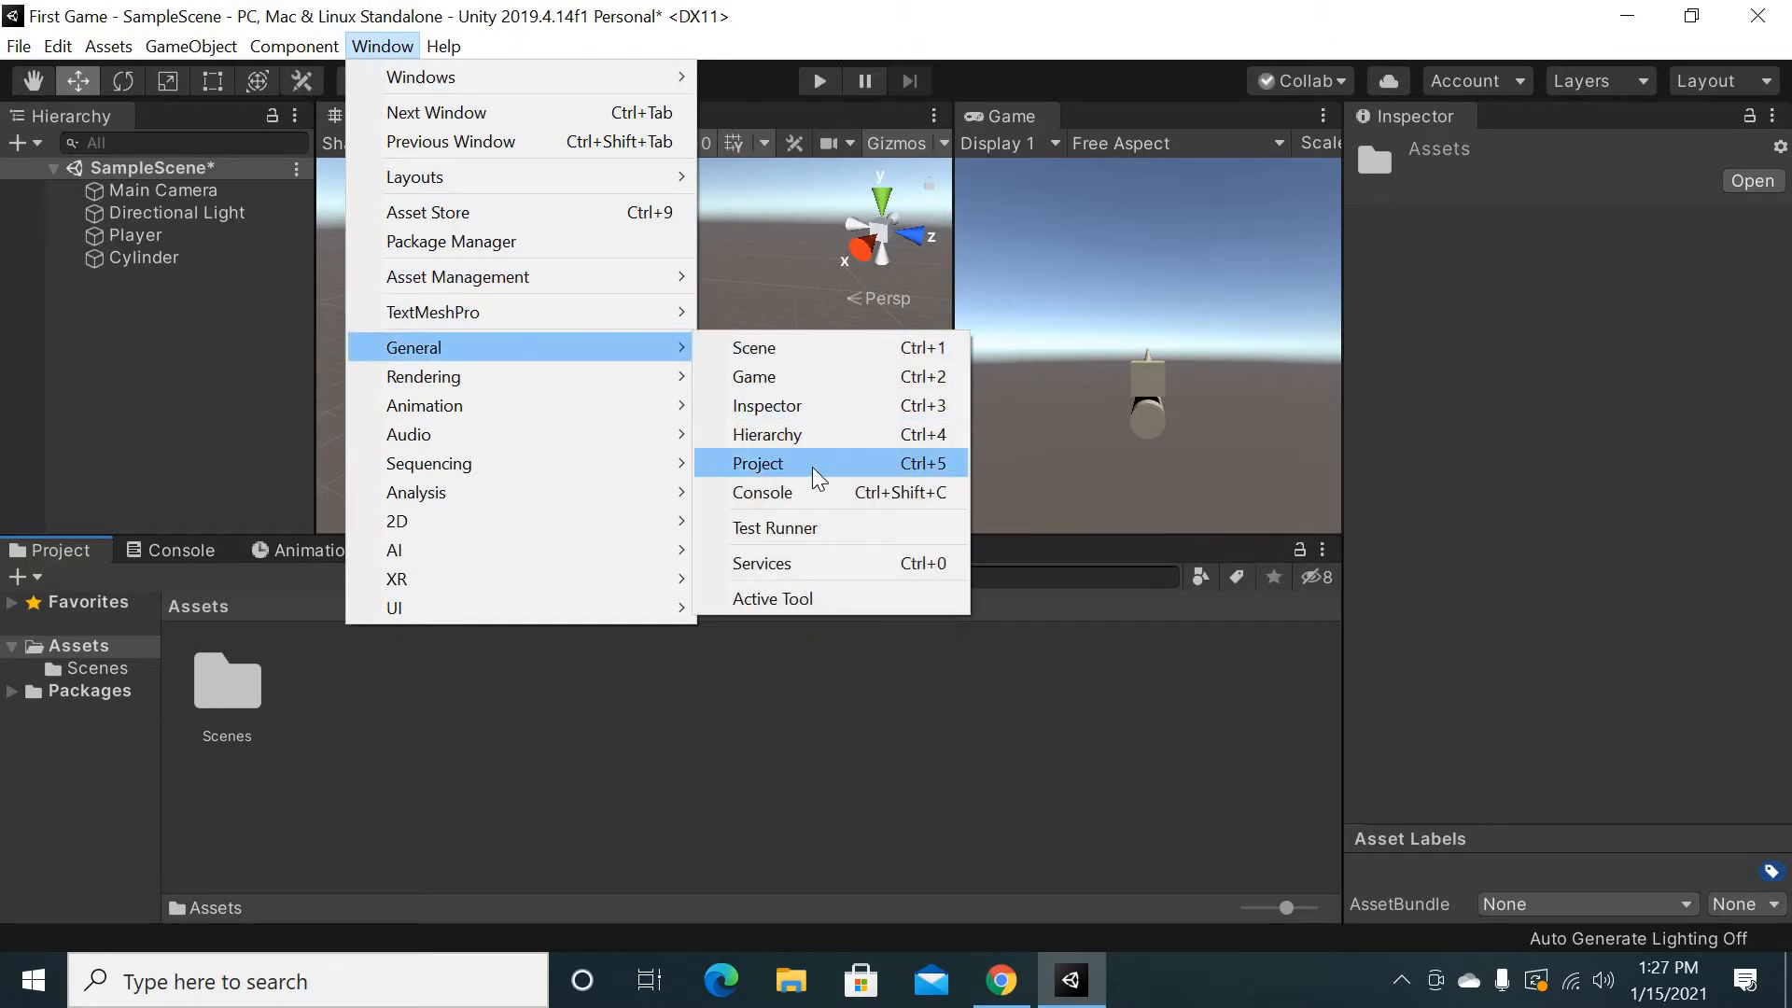
left_click(476, 698)
left_click(366, 688)
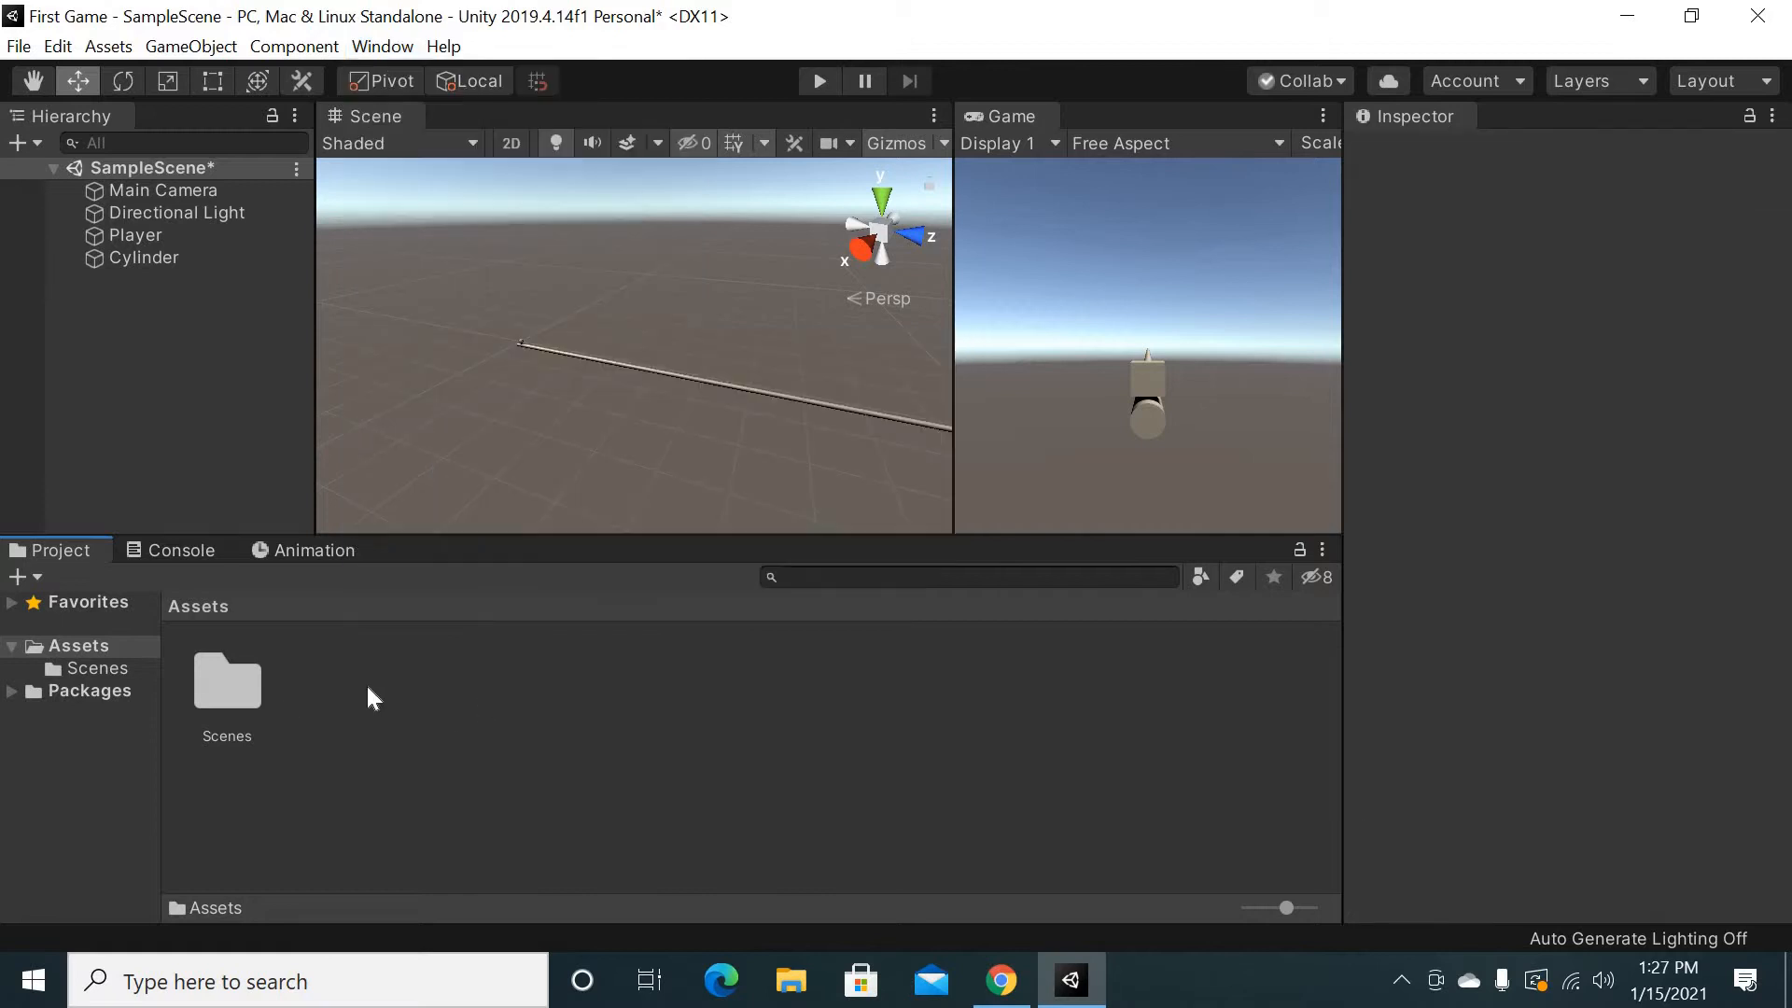
Create a folder named Materials in the project's Assets
right_click(368, 689)
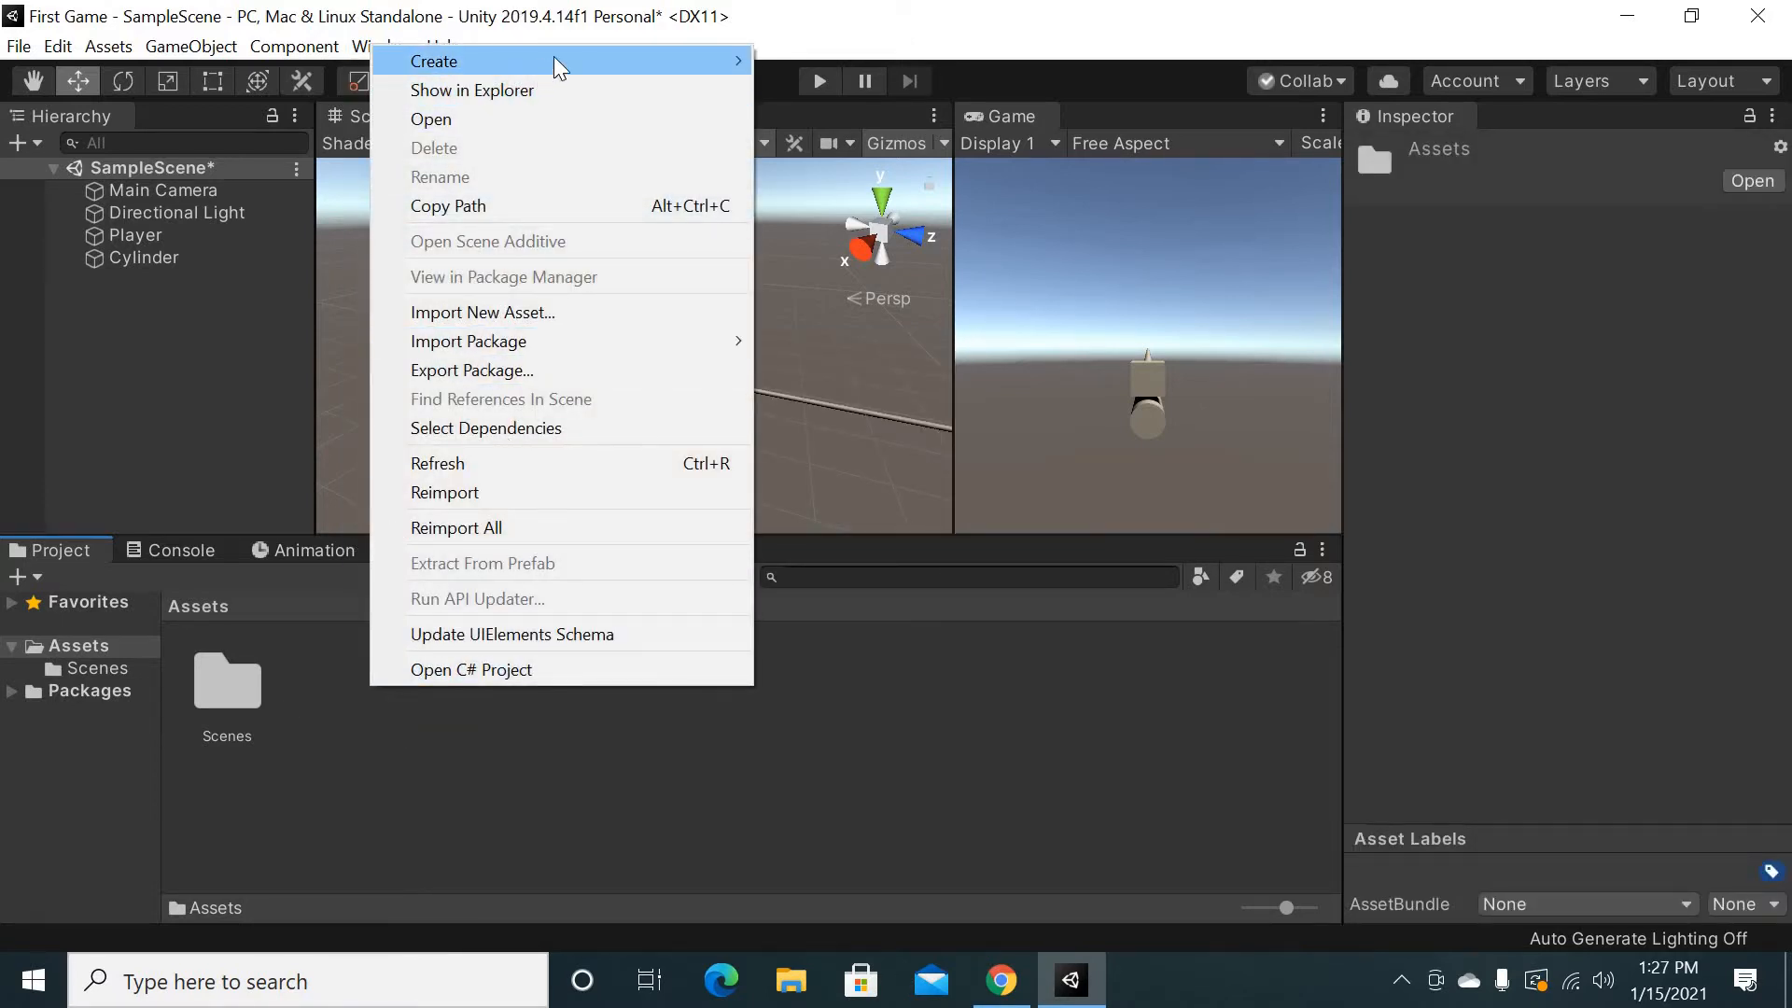
mouse_move(552, 63)
left_click(847, 22)
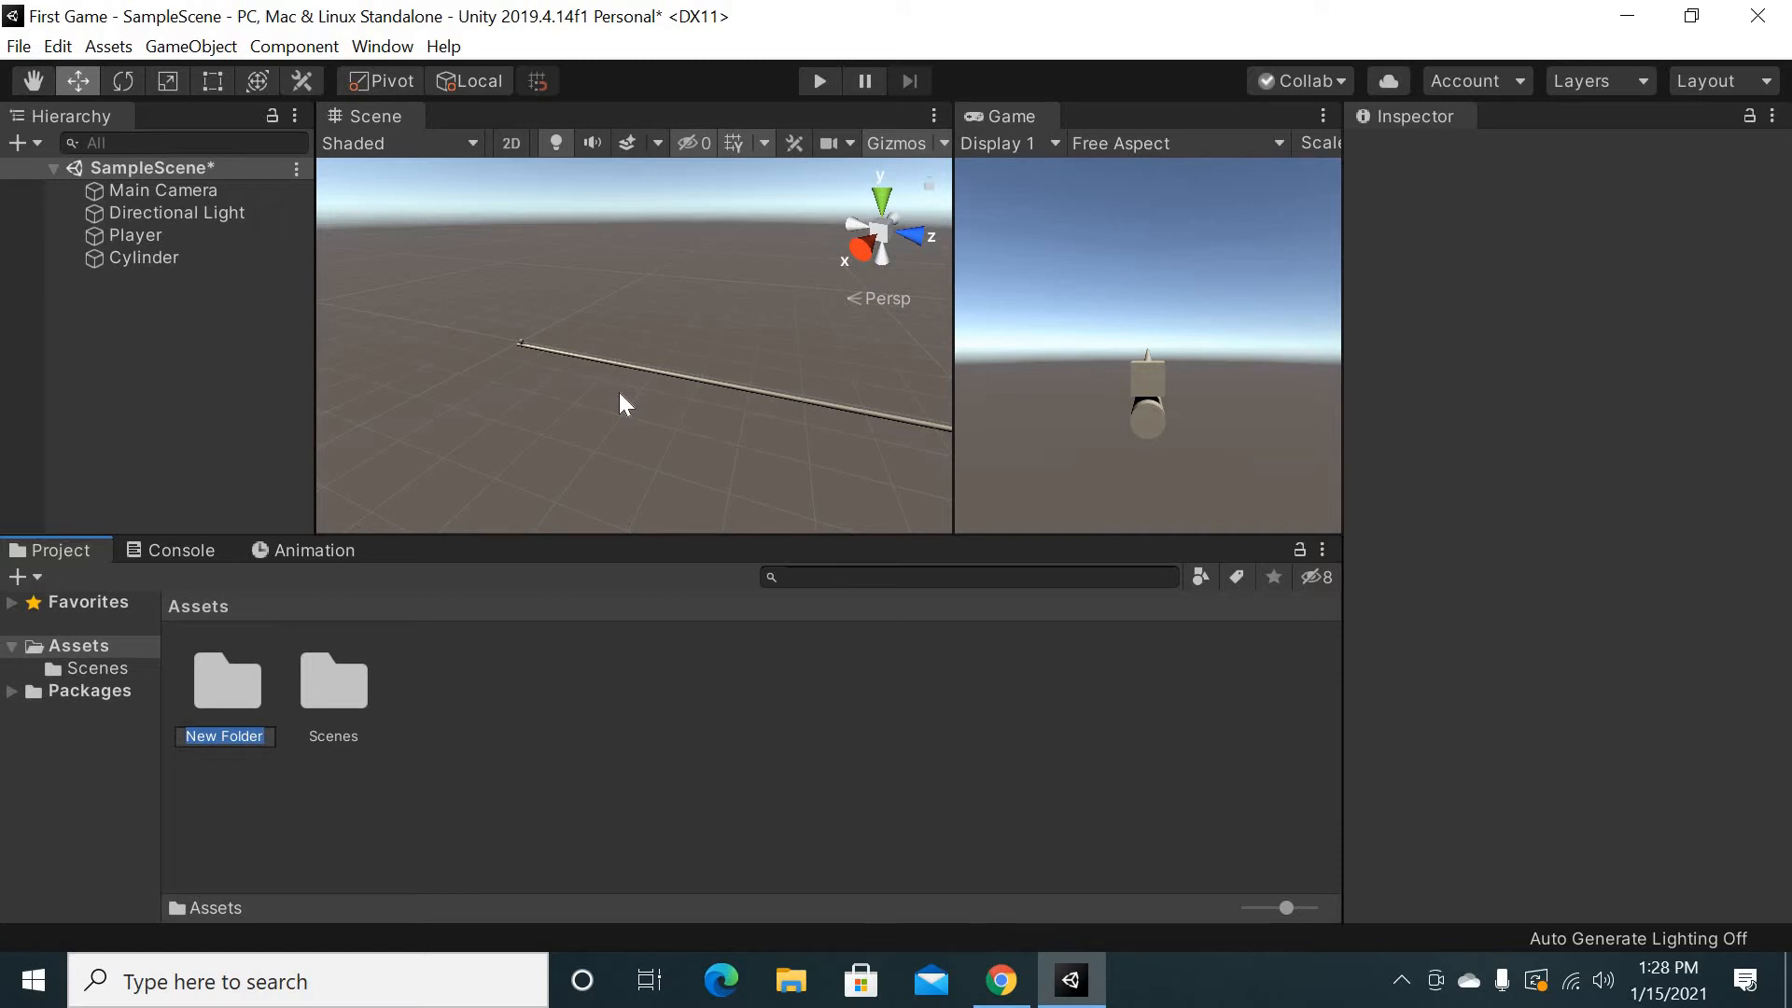
type("Materials")
key("Return")
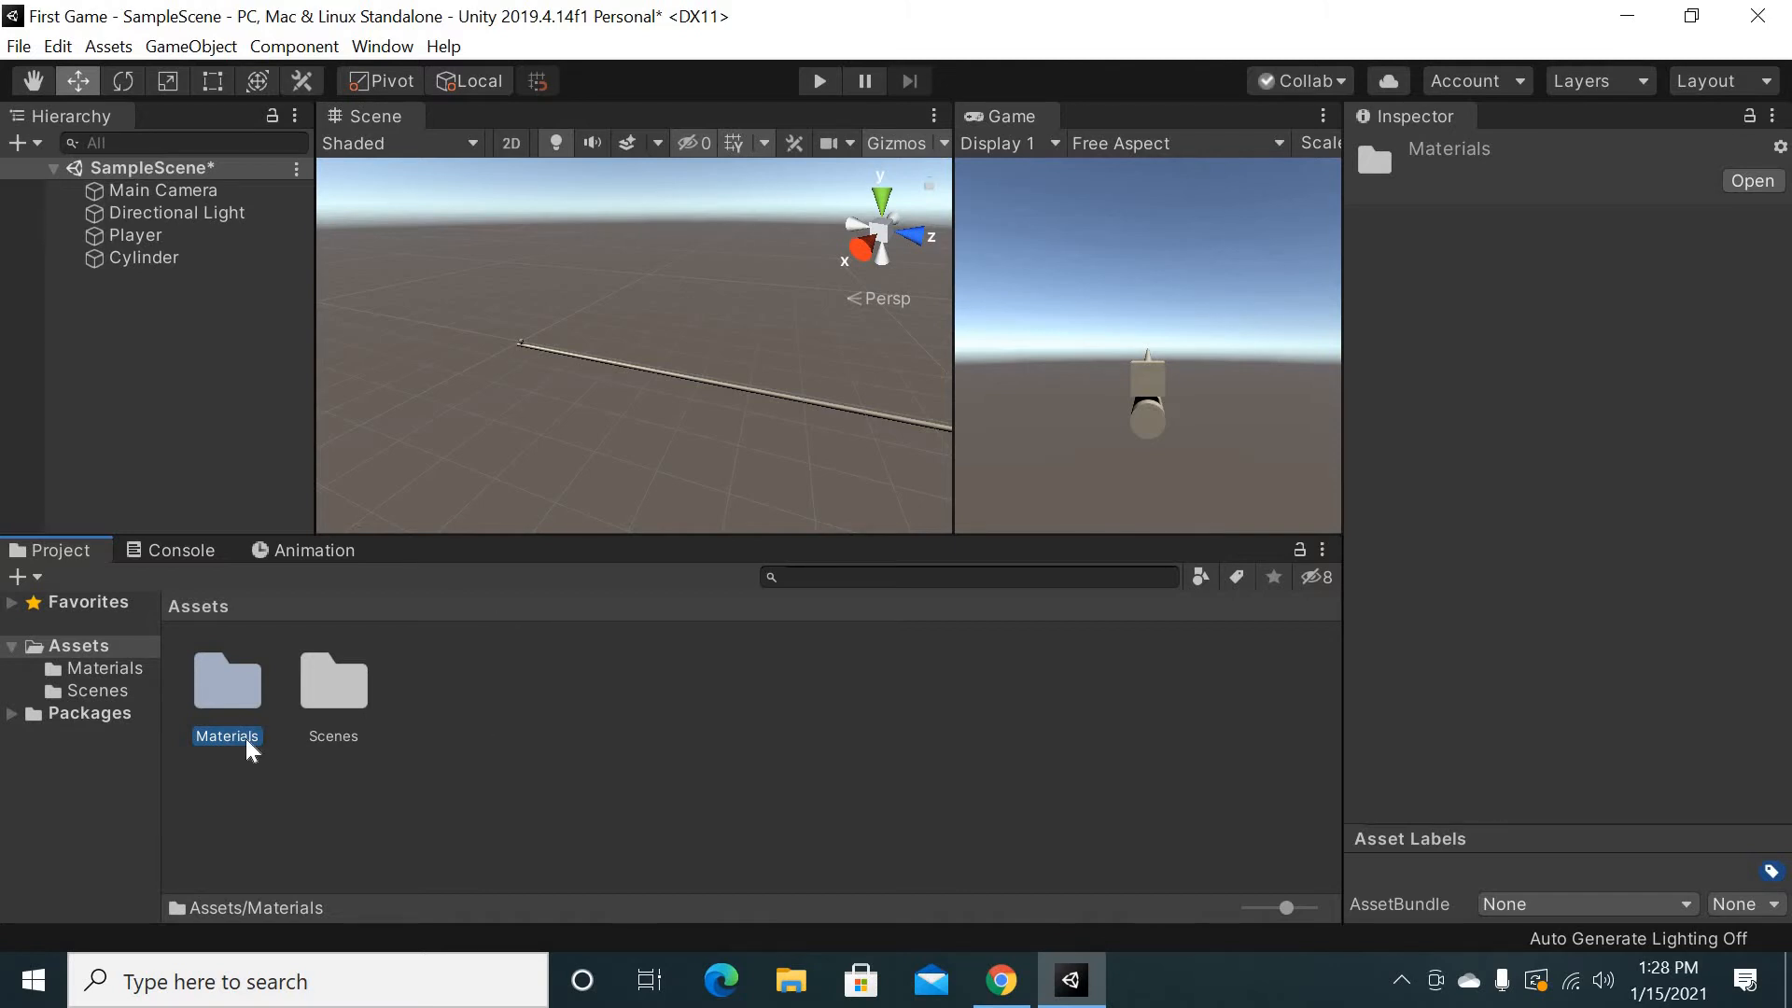
Create a new material named Player inside the Materials folder
double_click(233, 696)
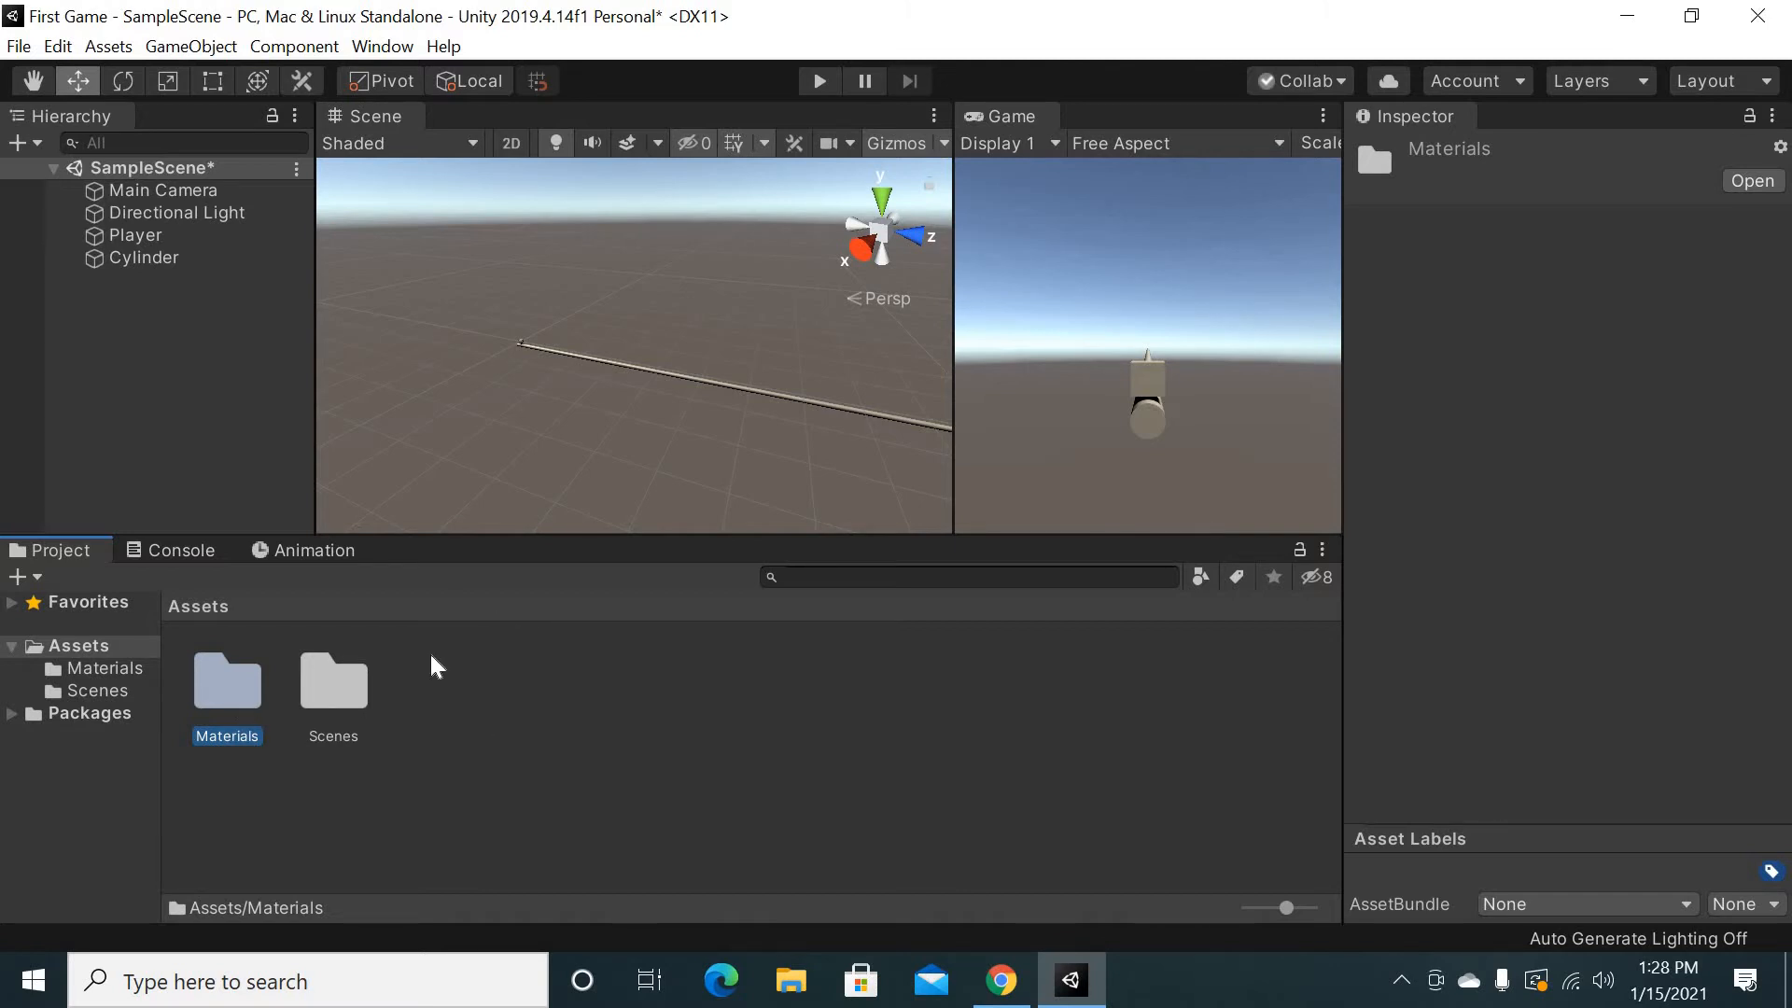
right_click(554, 685)
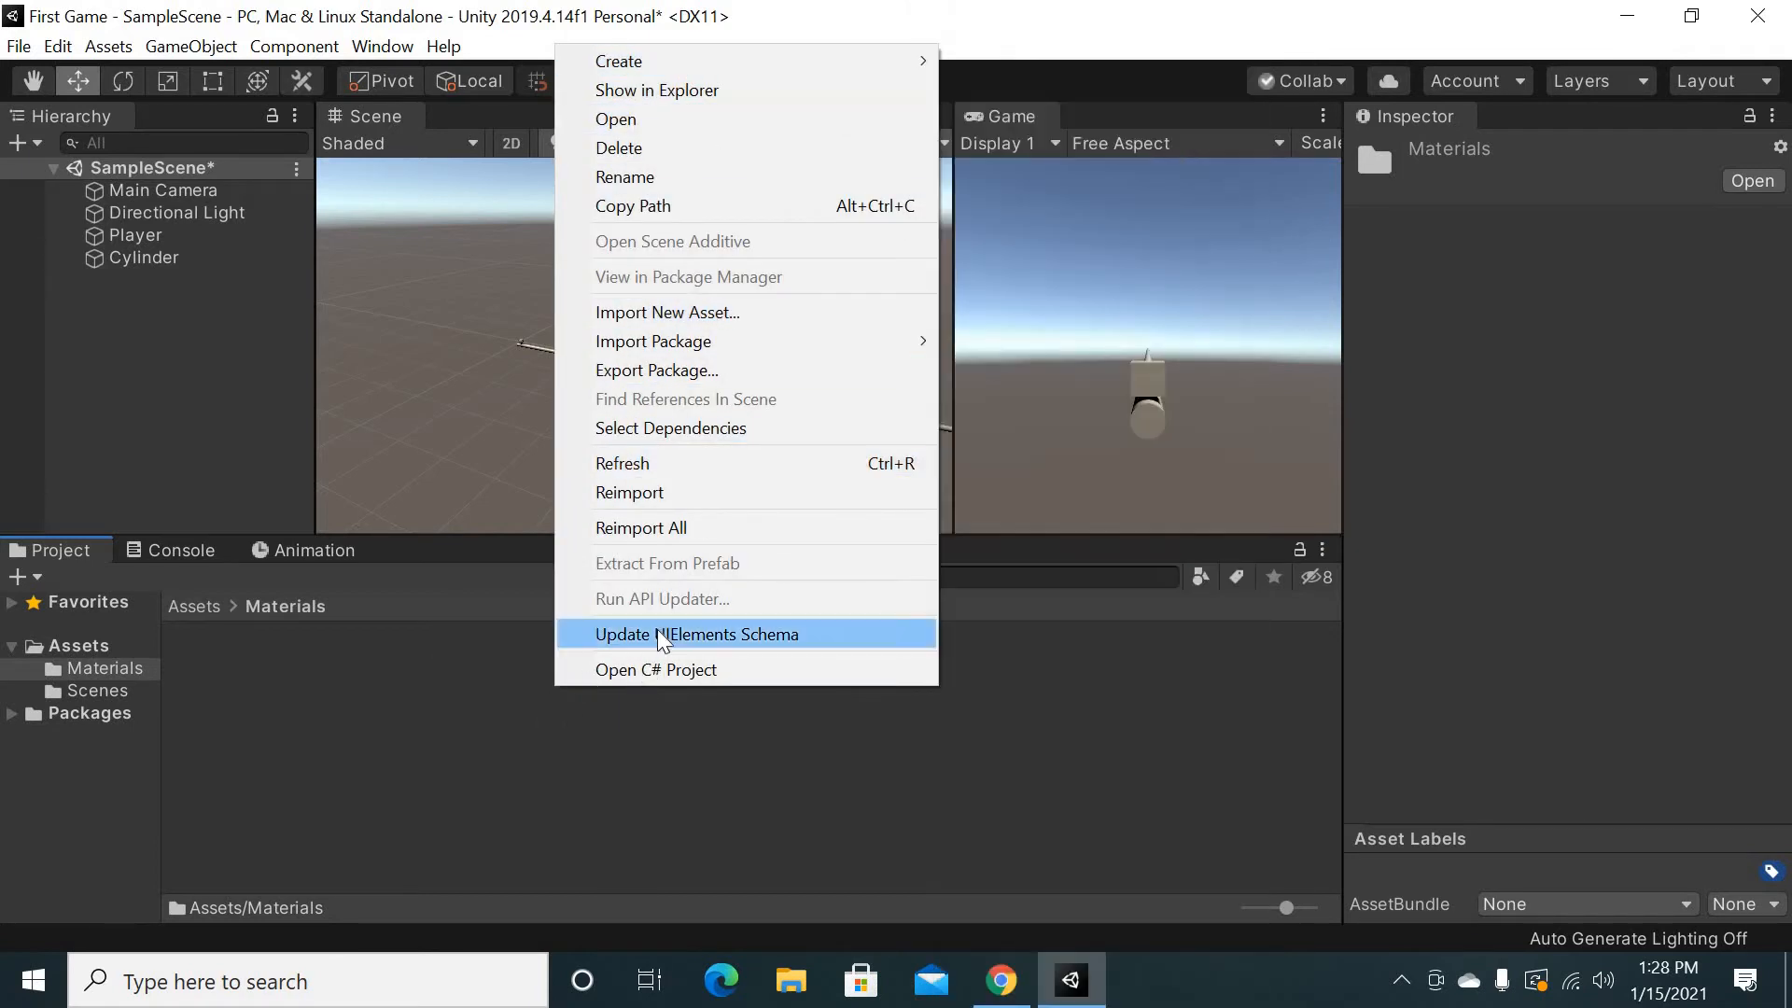
mouse_move(829, 58)
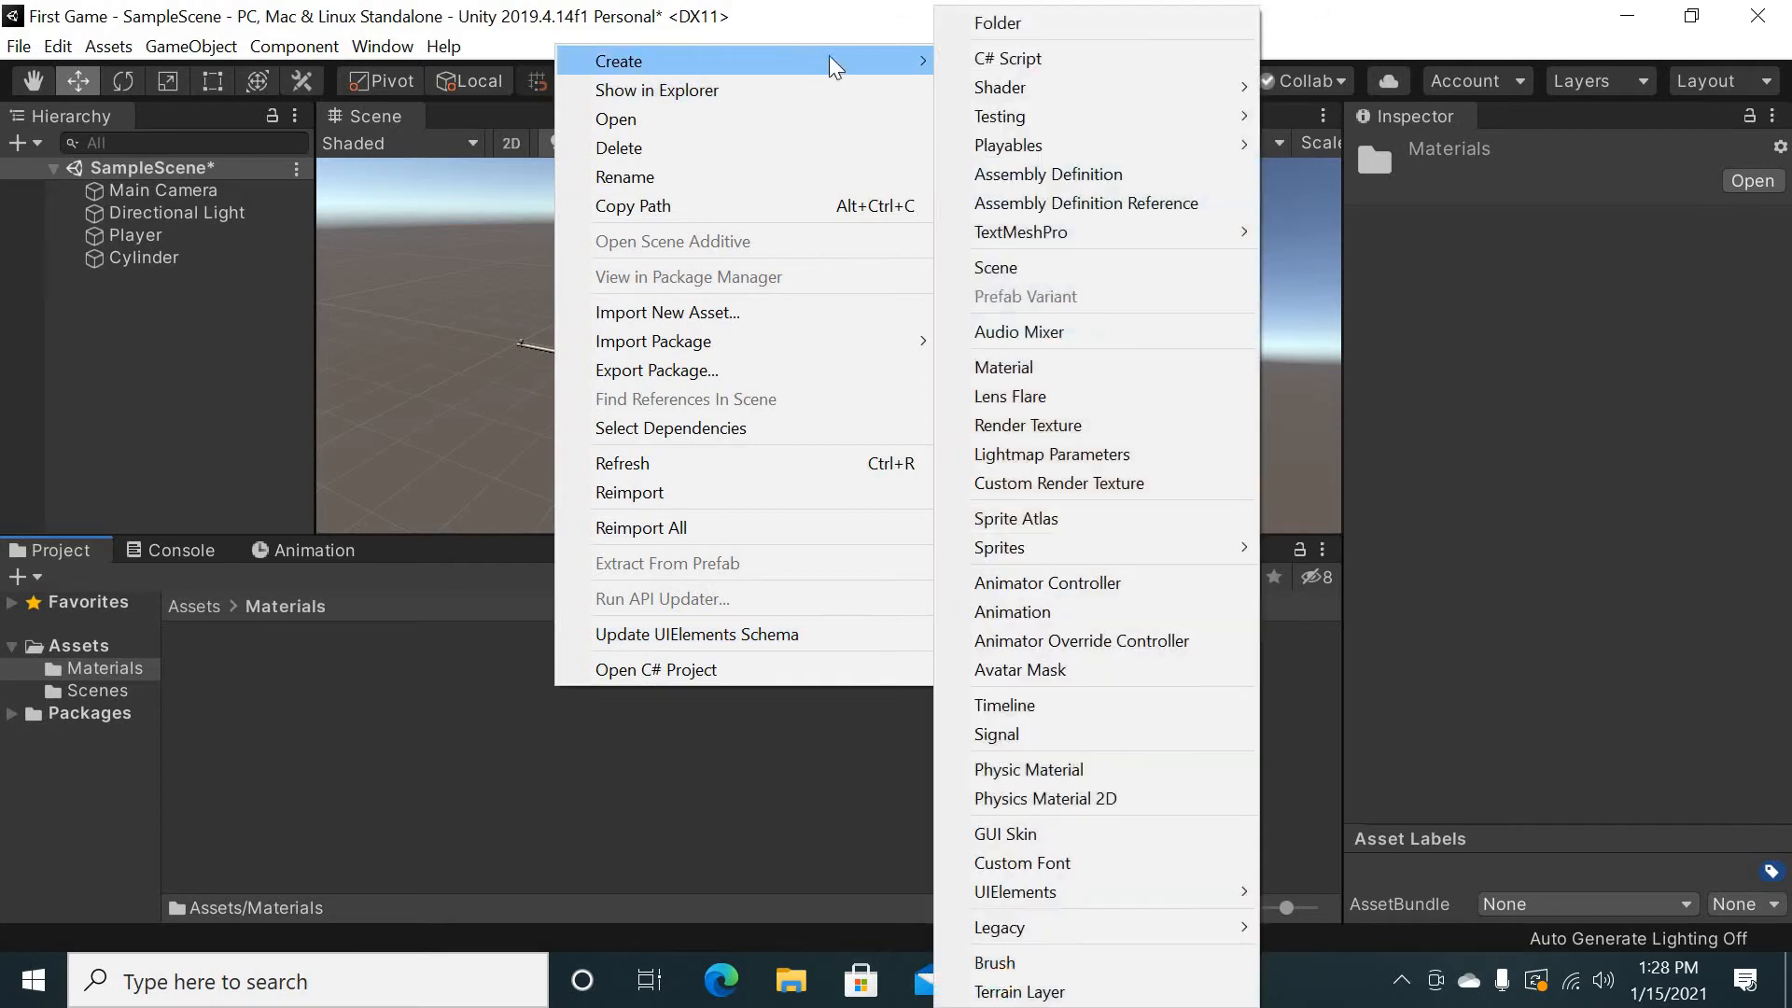
left_click(1050, 369)
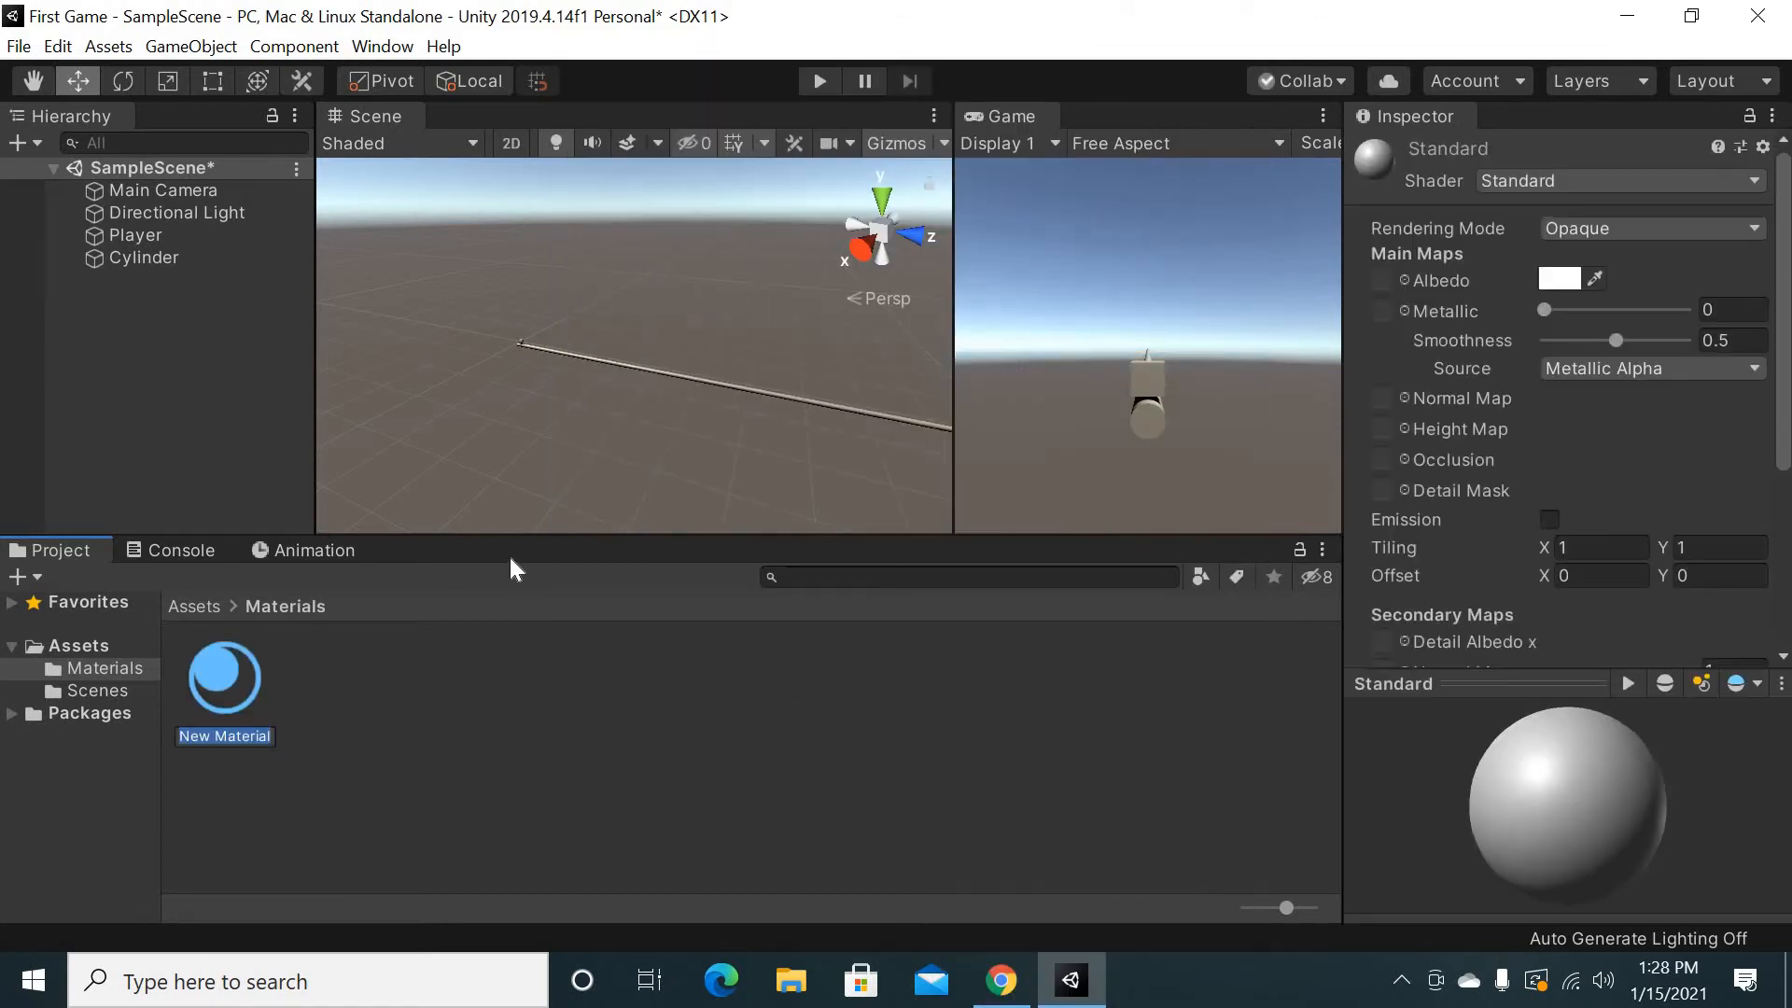
type("Player")
key("Return")
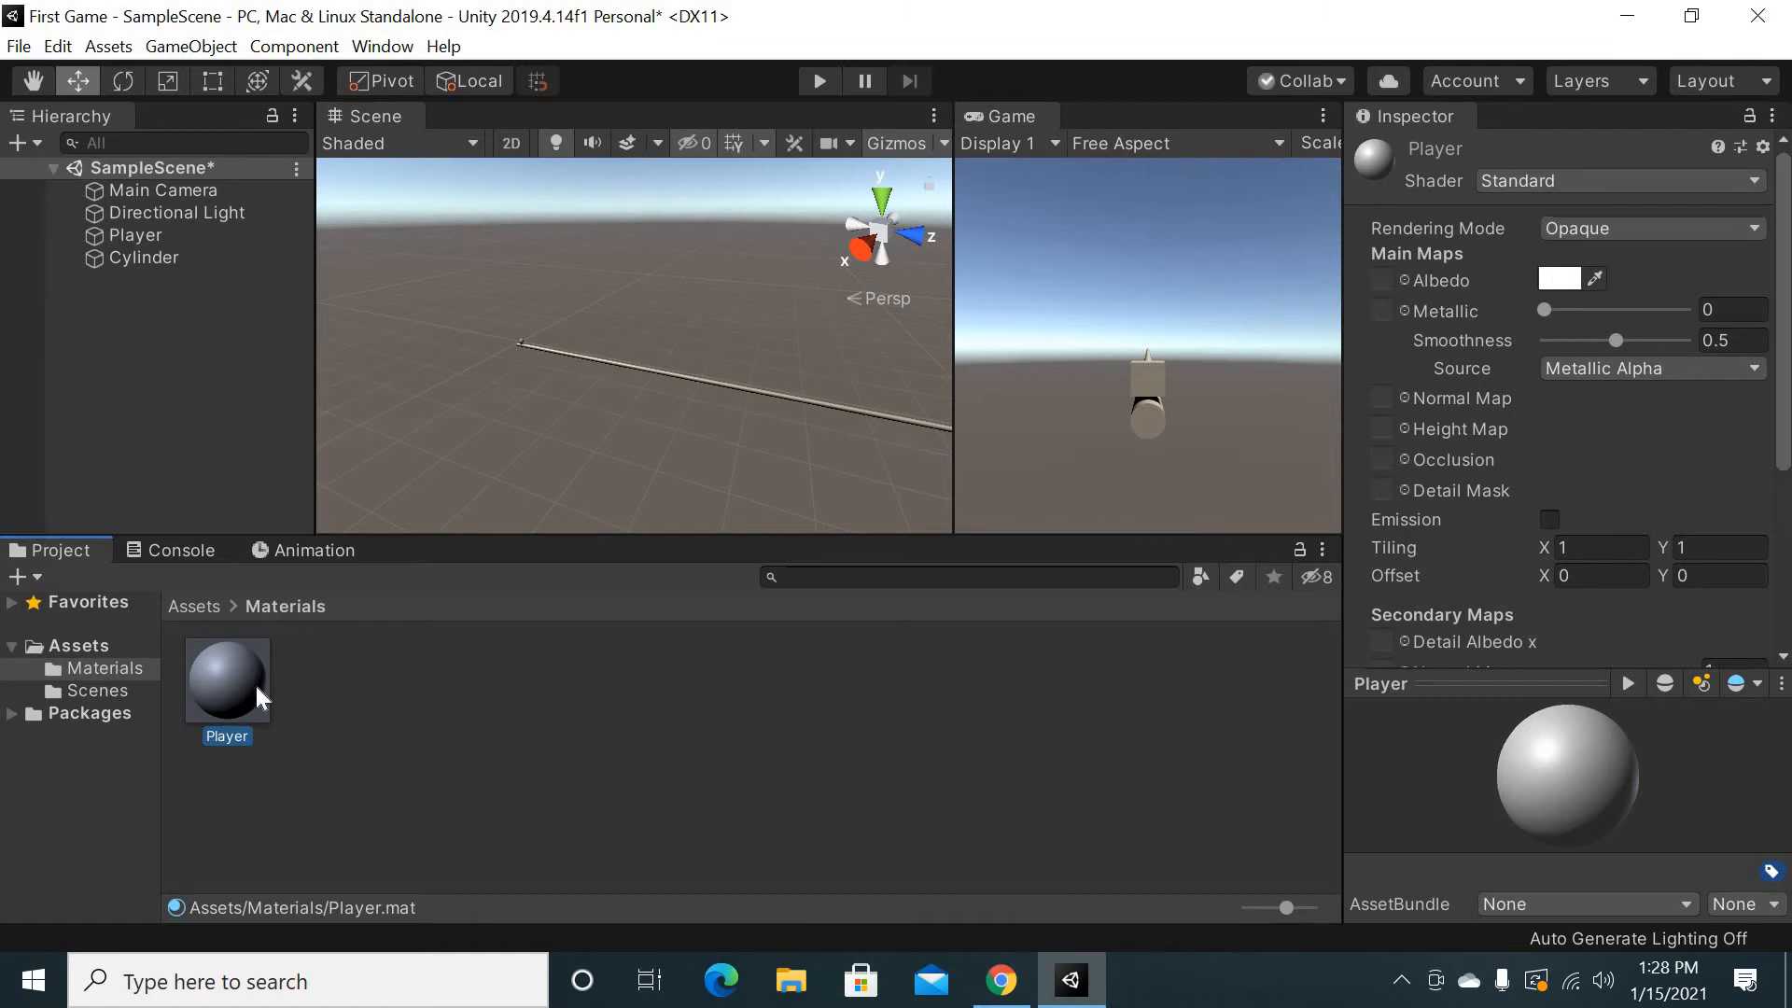
Assign the Player material to the Player object and set the material's albedo colour to red, FF0000
left_click(283, 698)
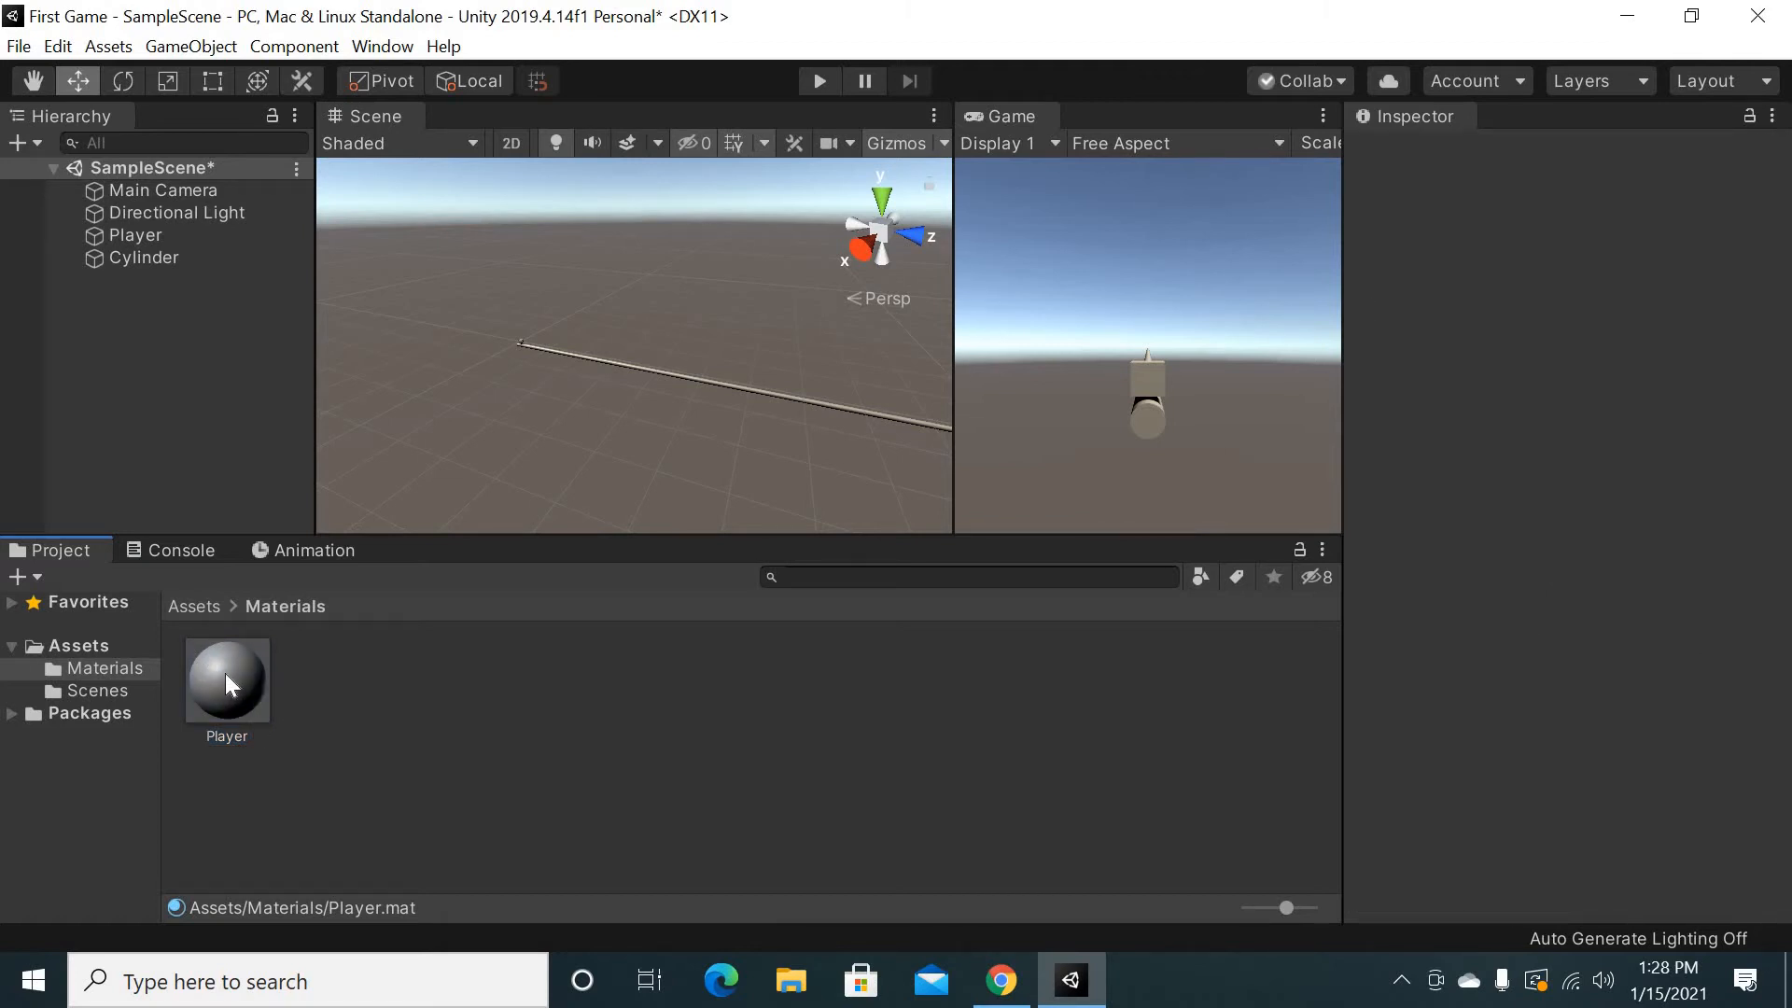
left_click_drag(226, 686, 173, 238)
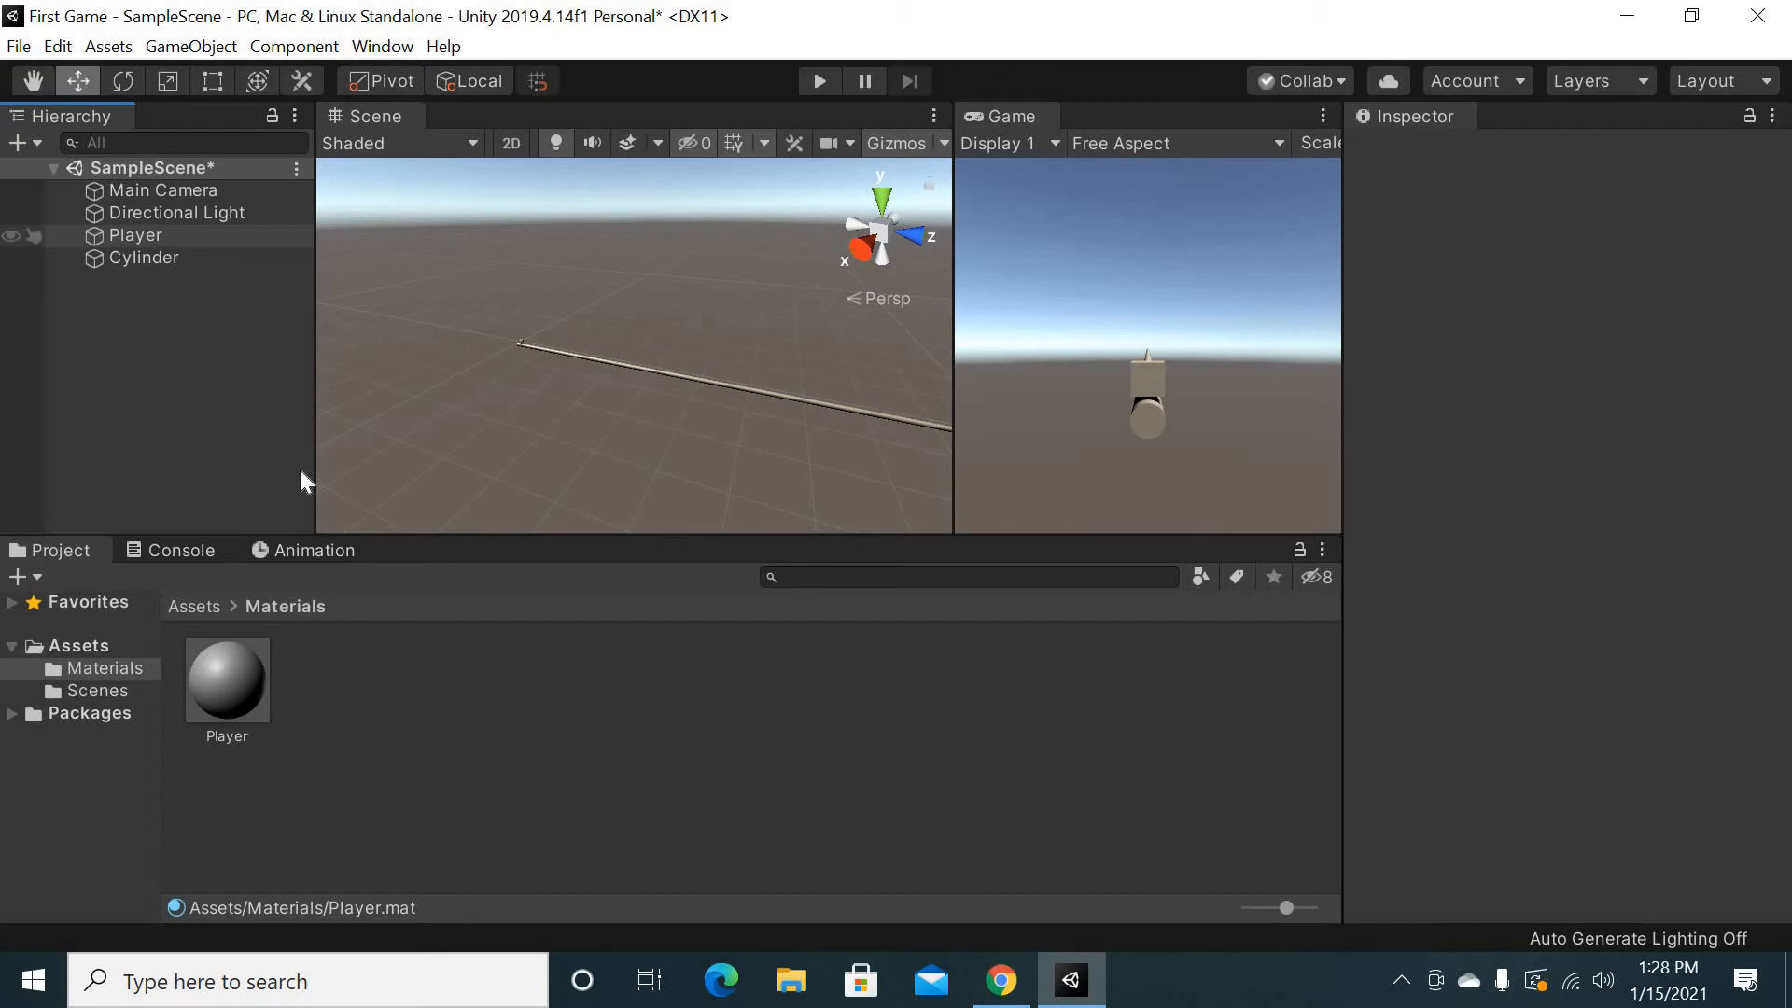
left_click(245, 674)
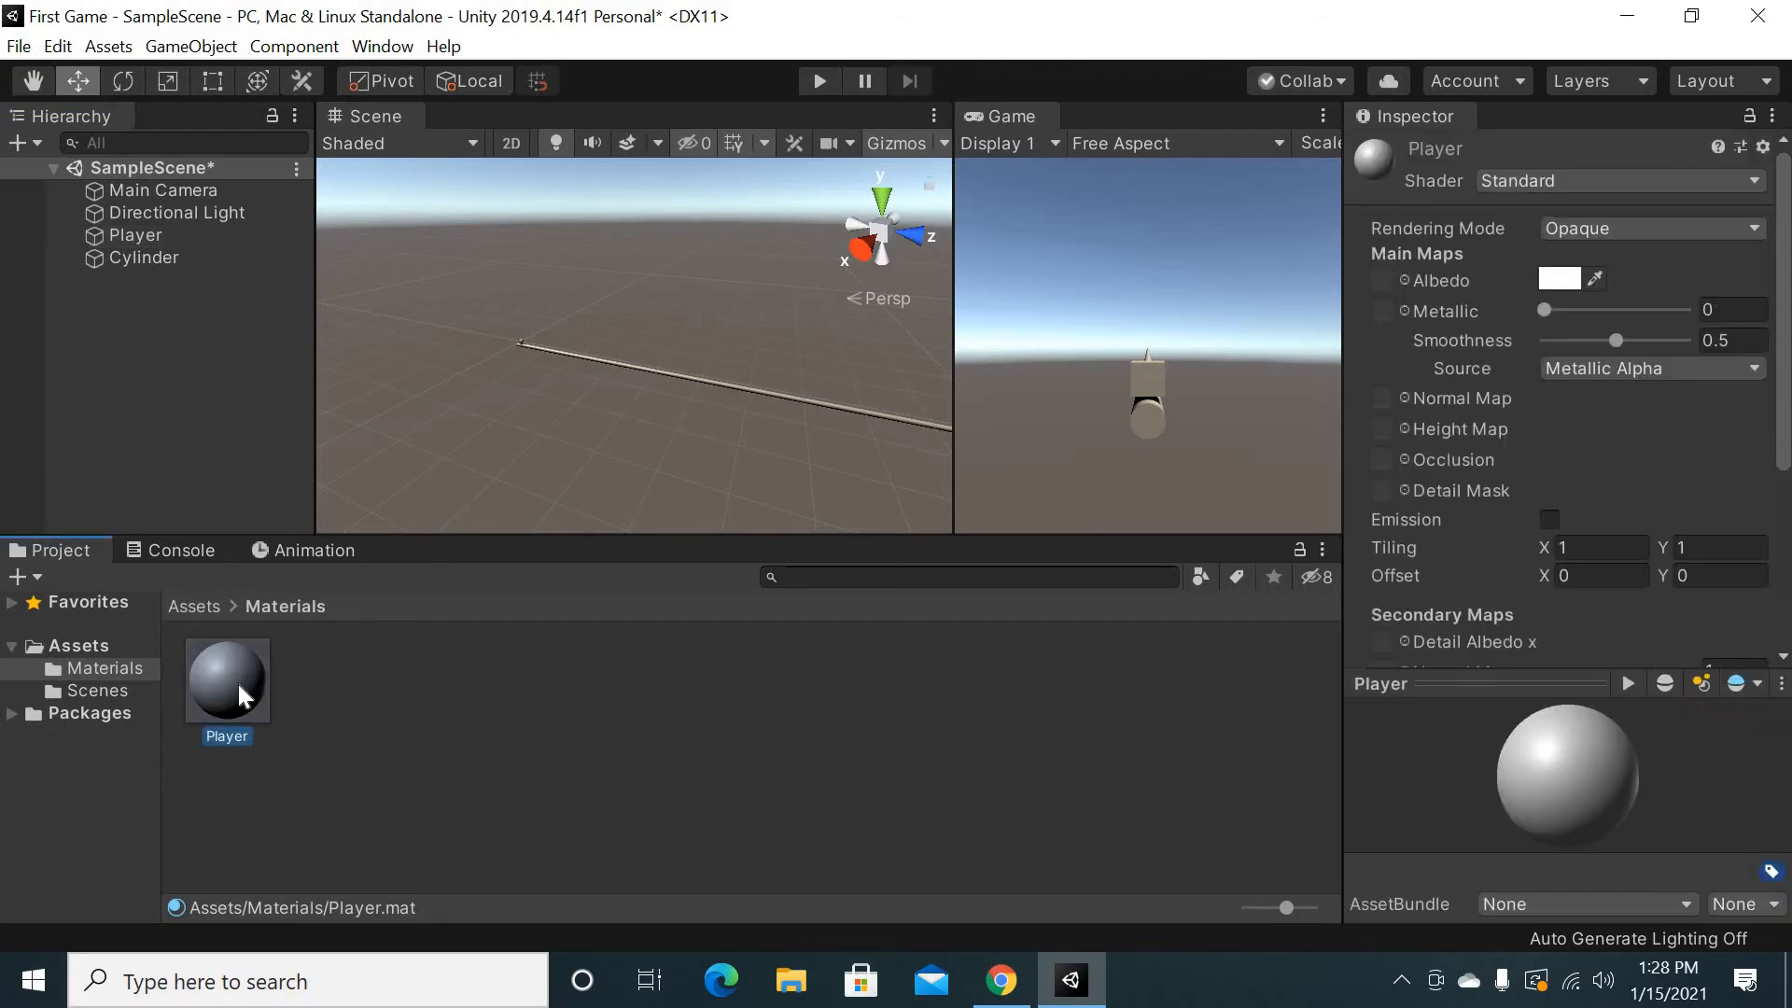
left_click(1557, 278)
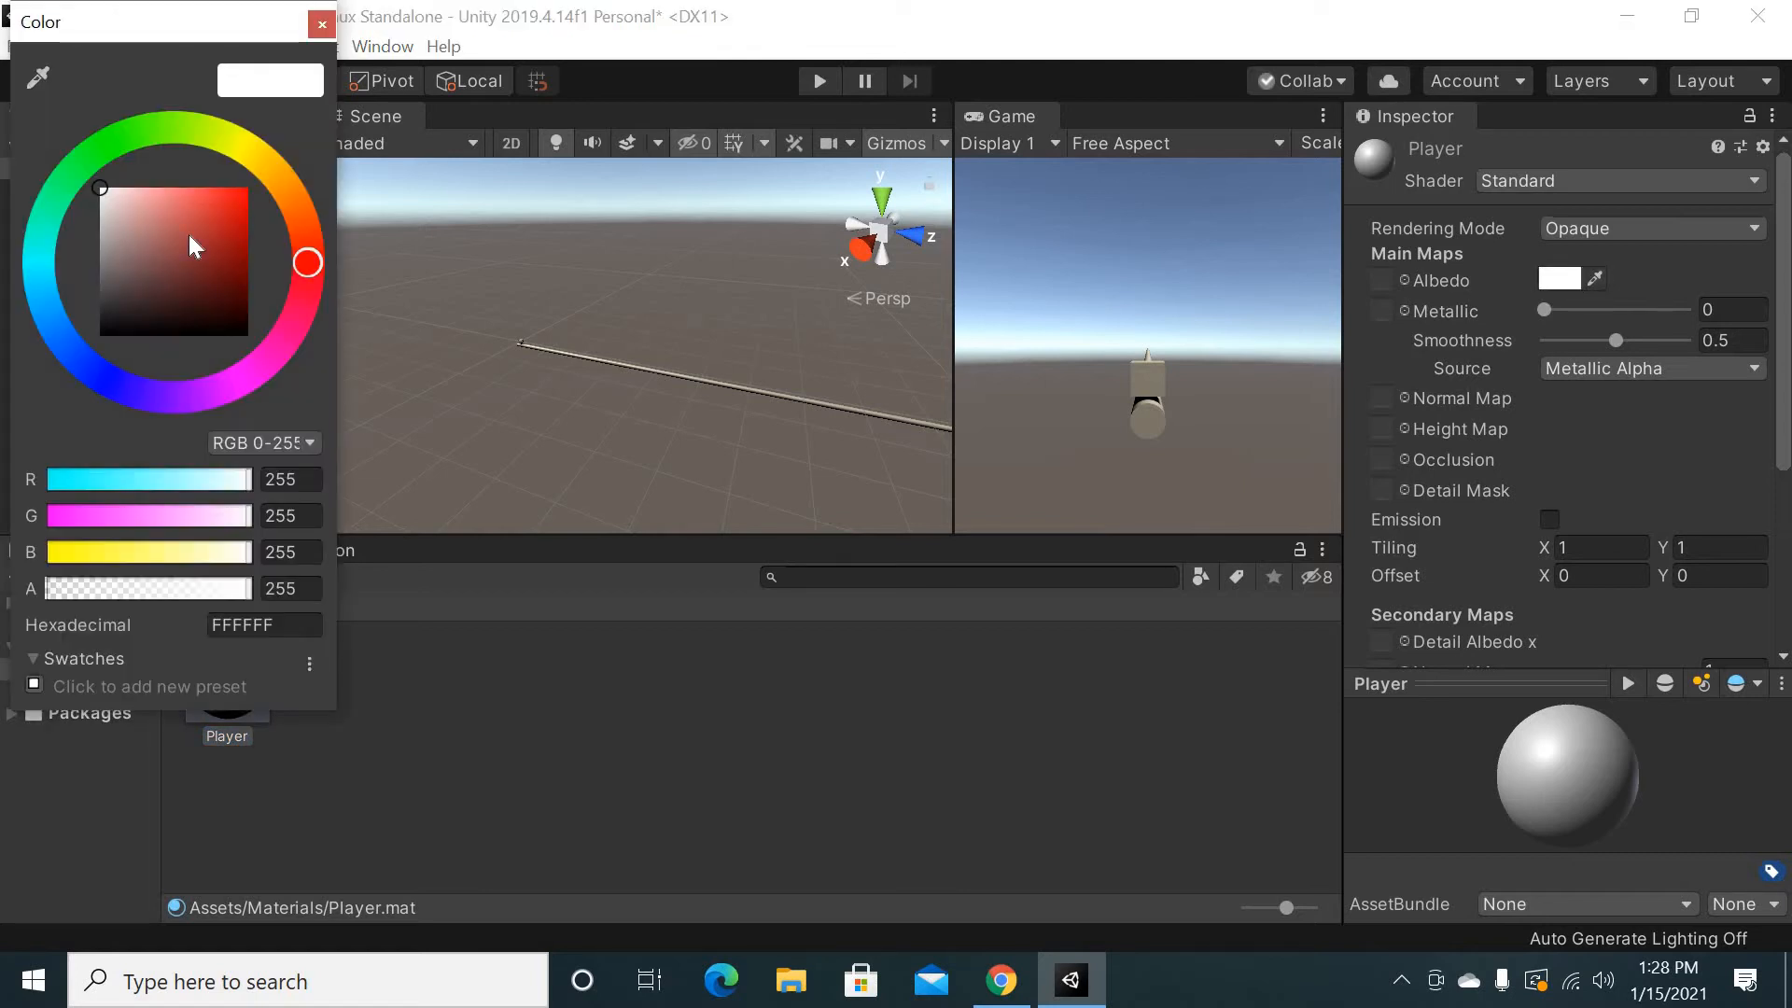
mouse_move(189, 234)
left_mouse_down()
mouse_move(278, 216)
mouse_move(351, 130)
left_mouse_up()
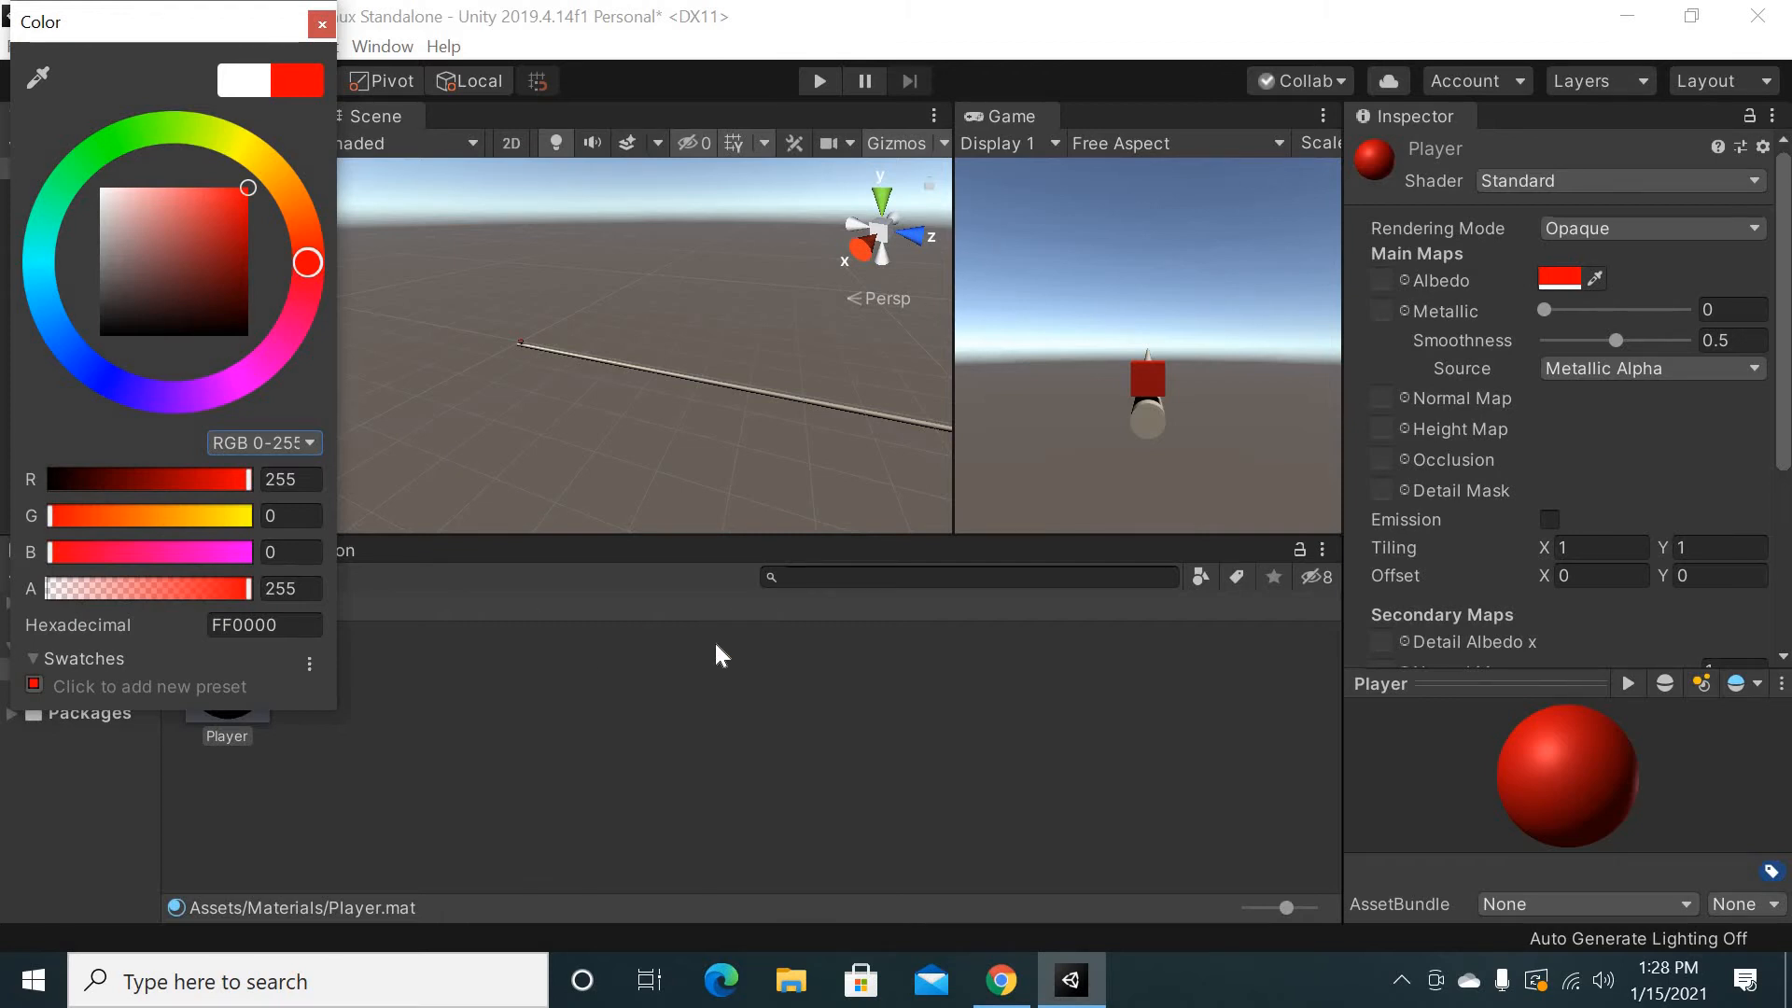
left_click(489, 485)
left_click(425, 781)
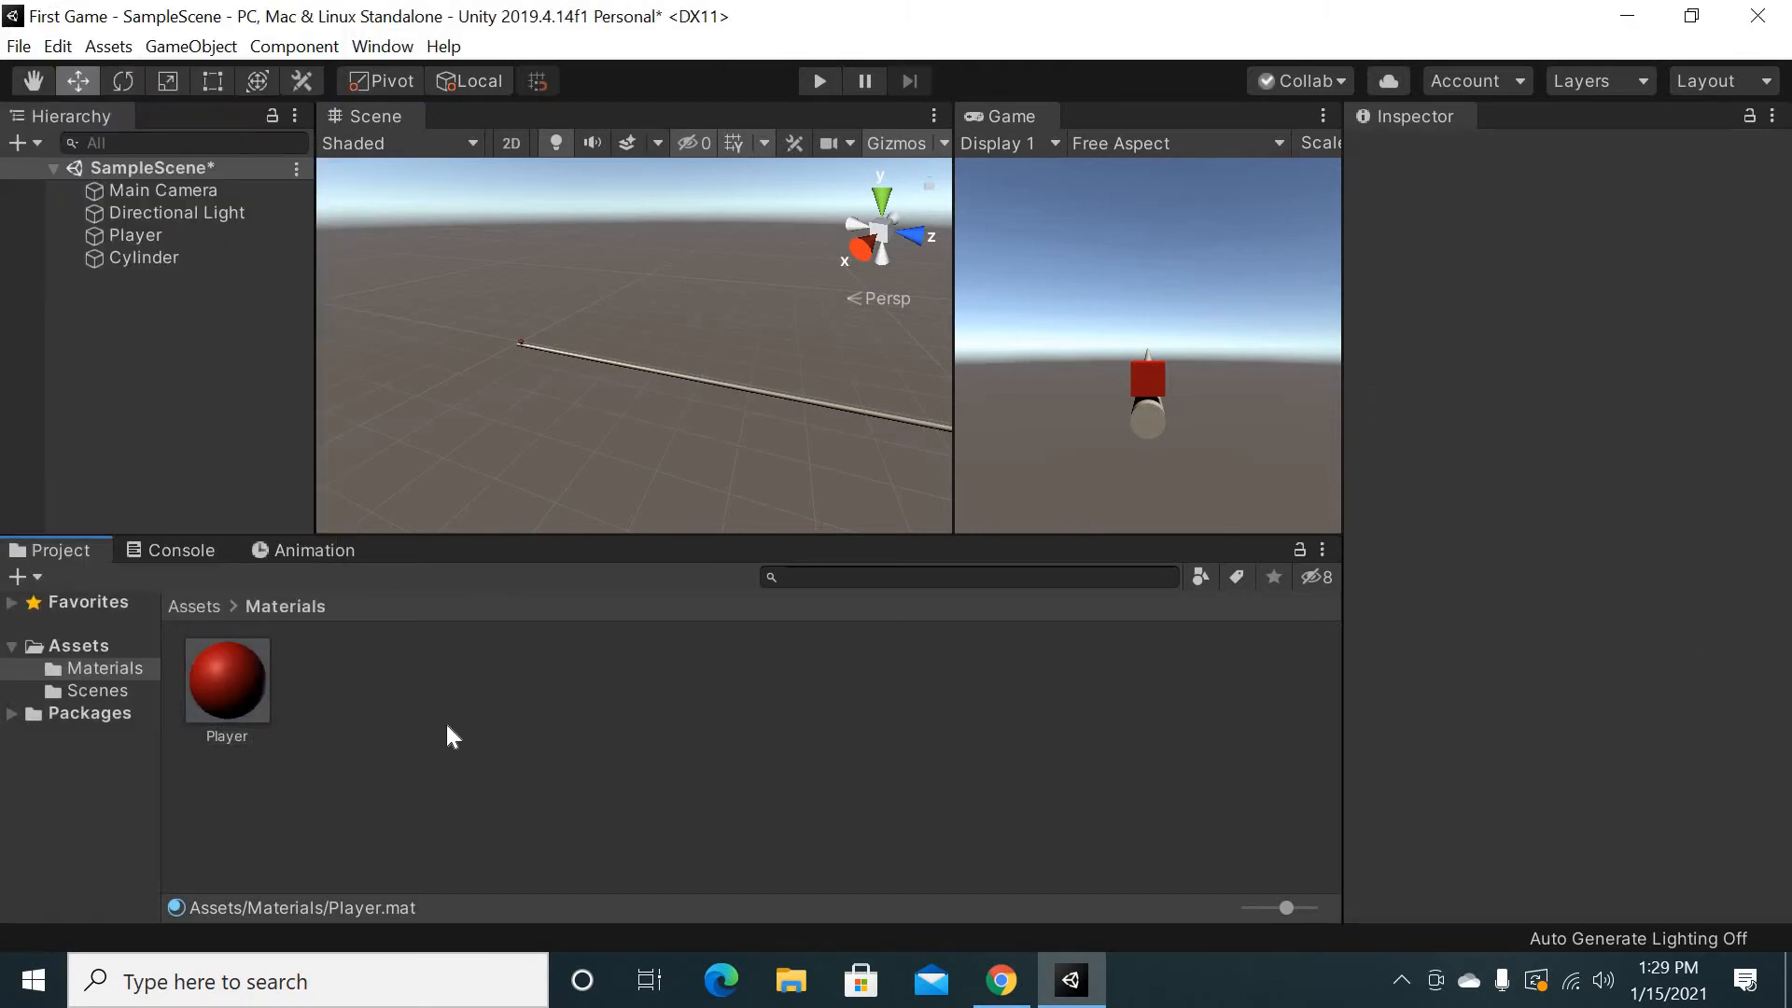
Create a second material named Rotating Cylinder in the Materials folder
right_click(446, 724)
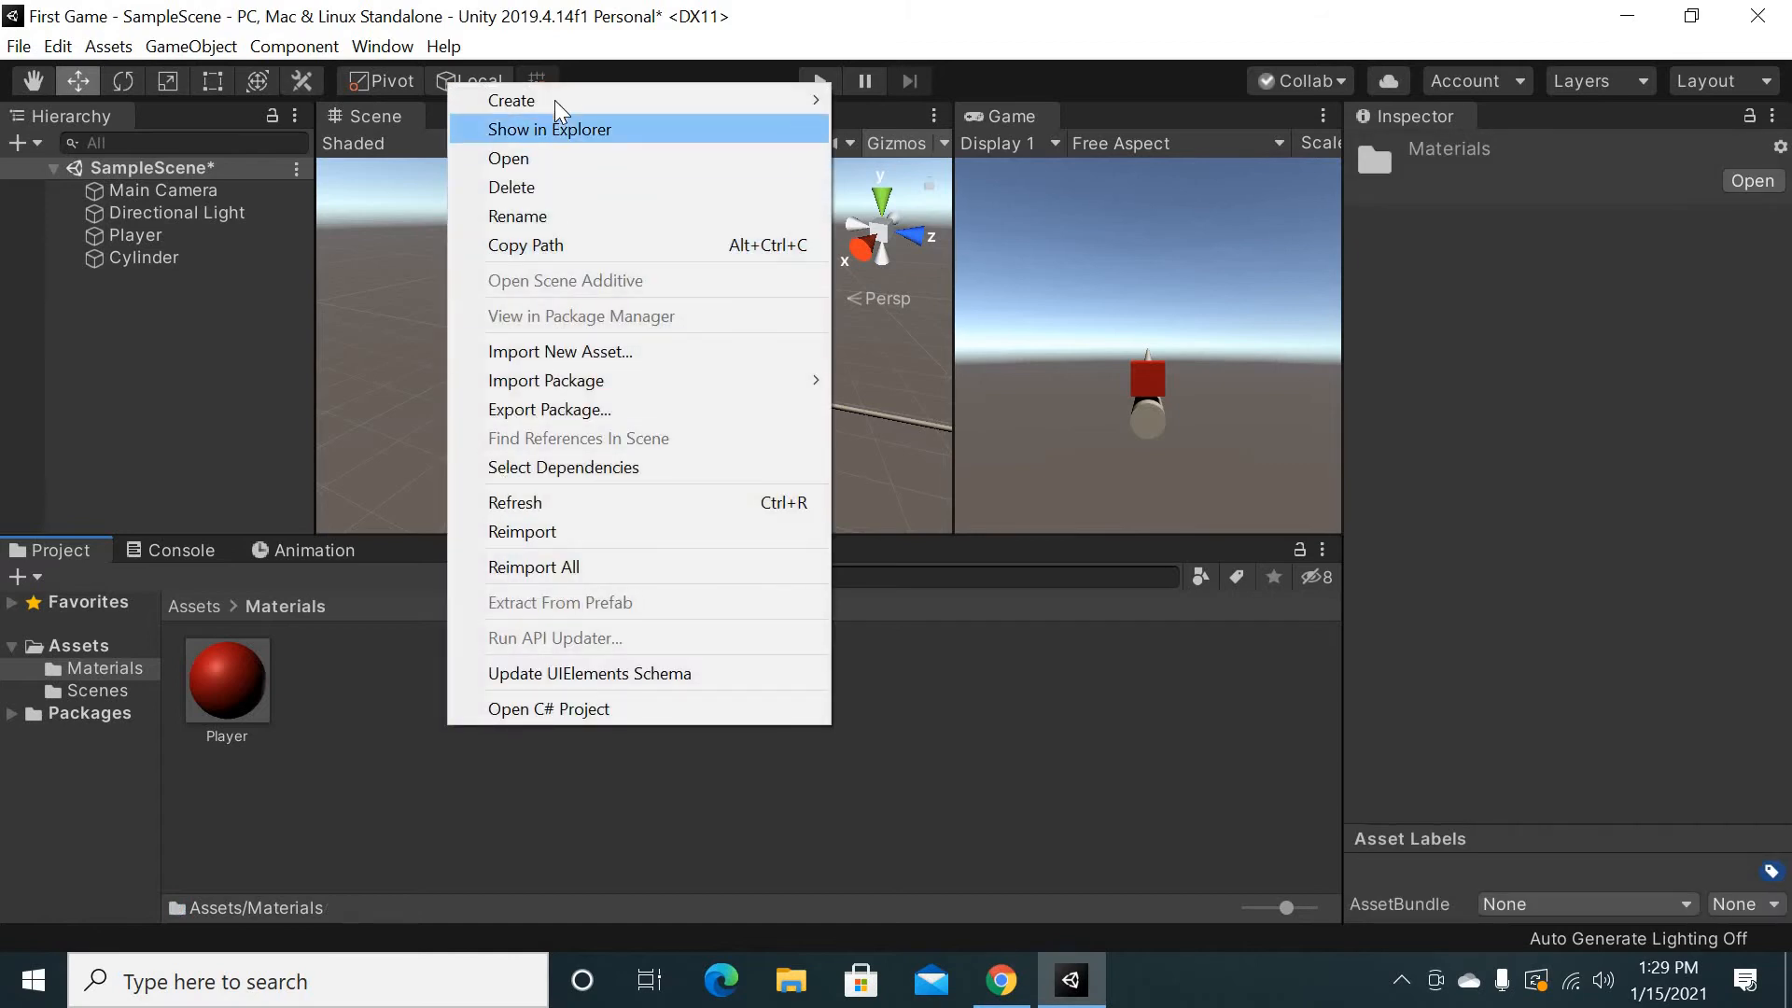
mouse_move(555, 99)
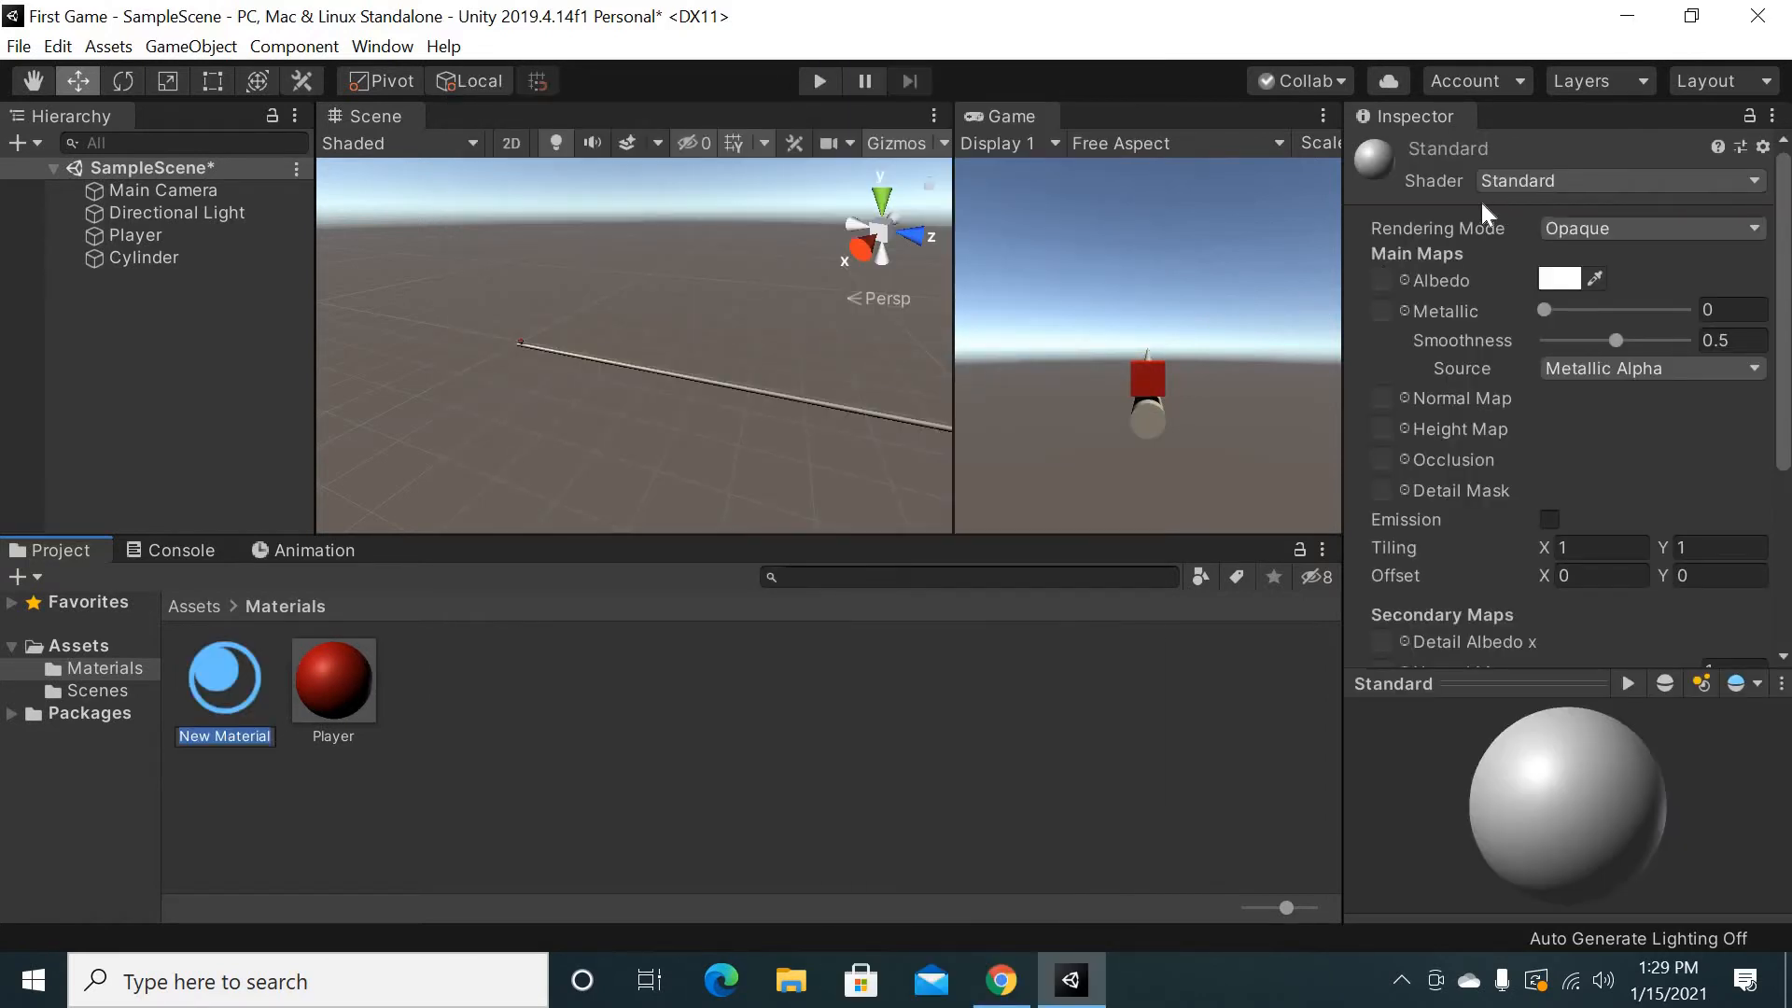
type("Rotating Cl")
key("BackSpace")
type("ylinder")
key("Return")
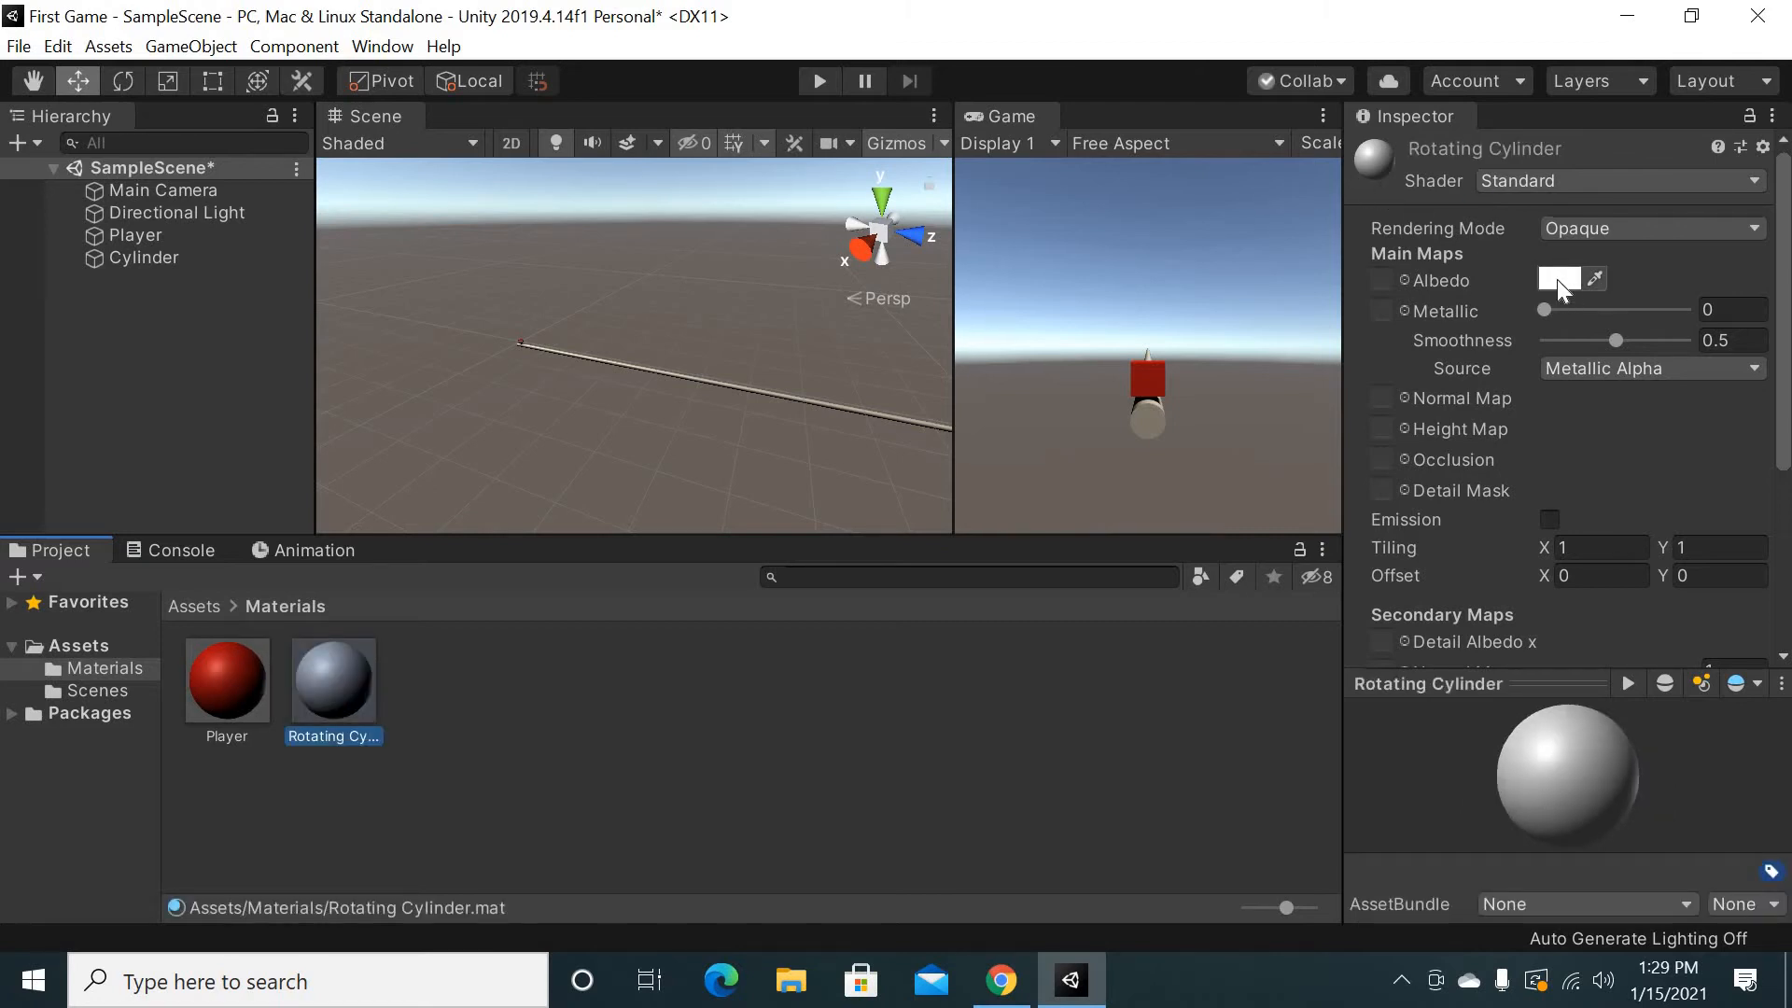
Set the Rotating Cylinder material's albedo to grey, 858585, and apply the material to the cylinder in the scene
left_click(1558, 279)
left_click_drag(120, 252, 60, 260)
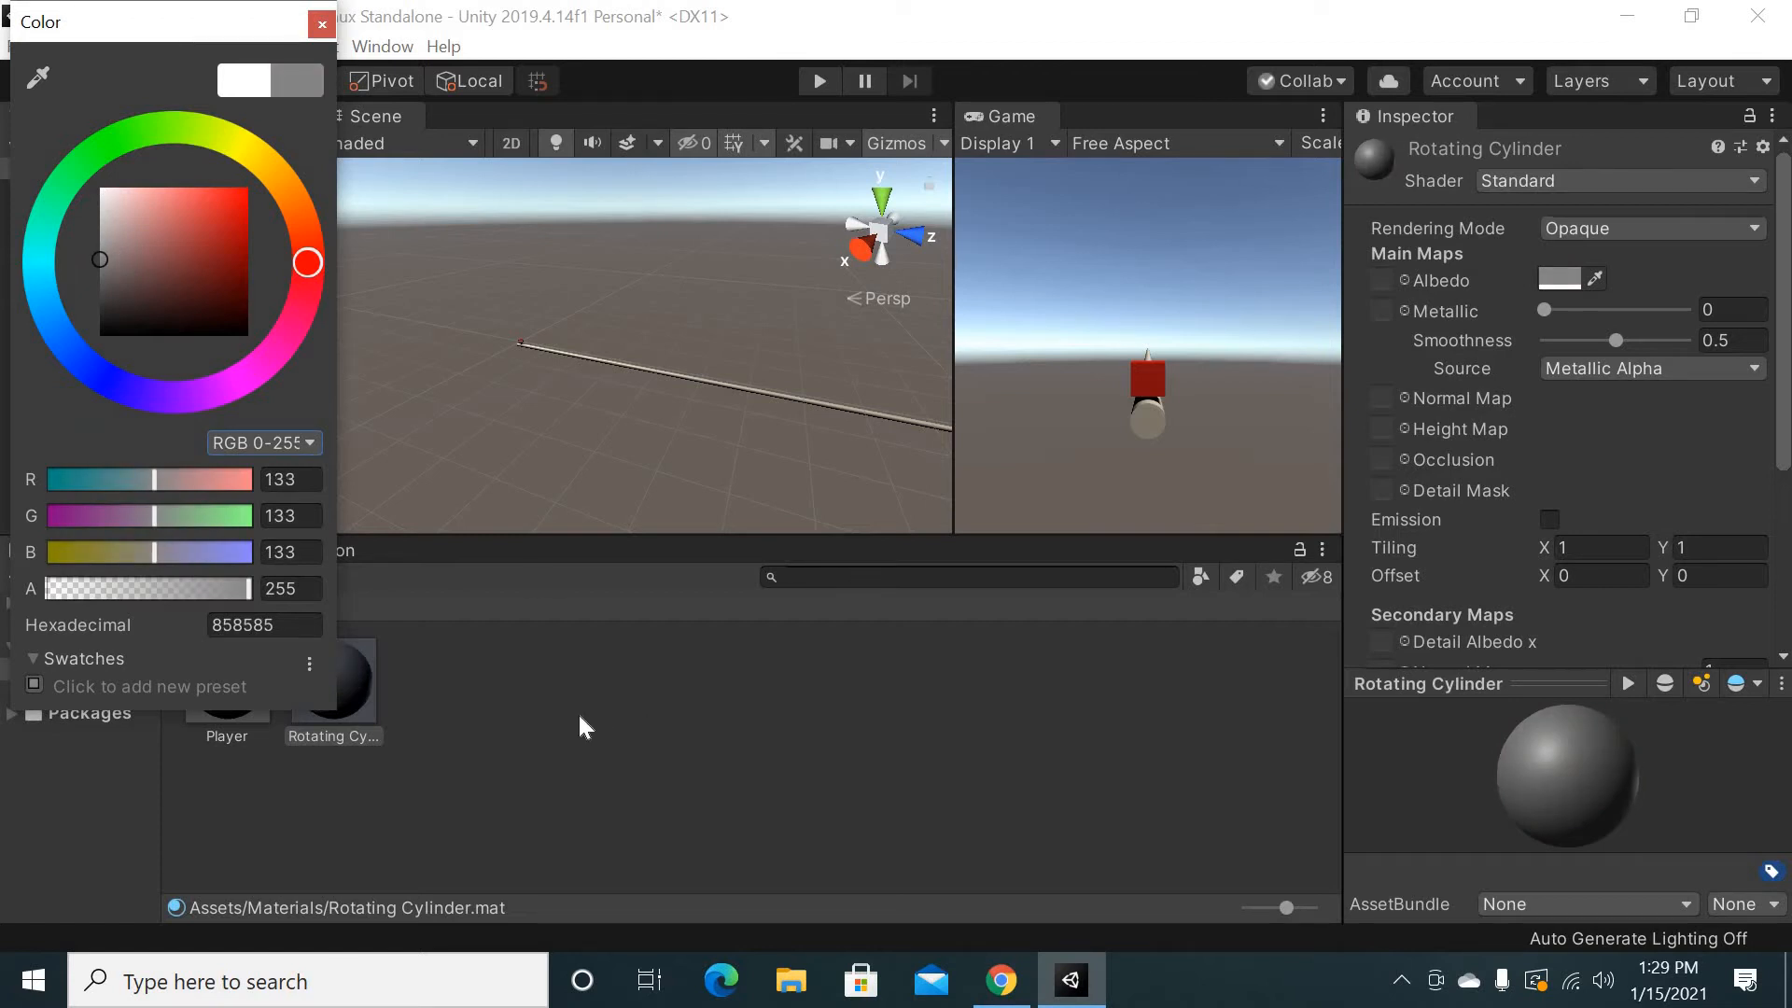
left_click(327, 669)
left_click_drag(349, 665, 680, 377)
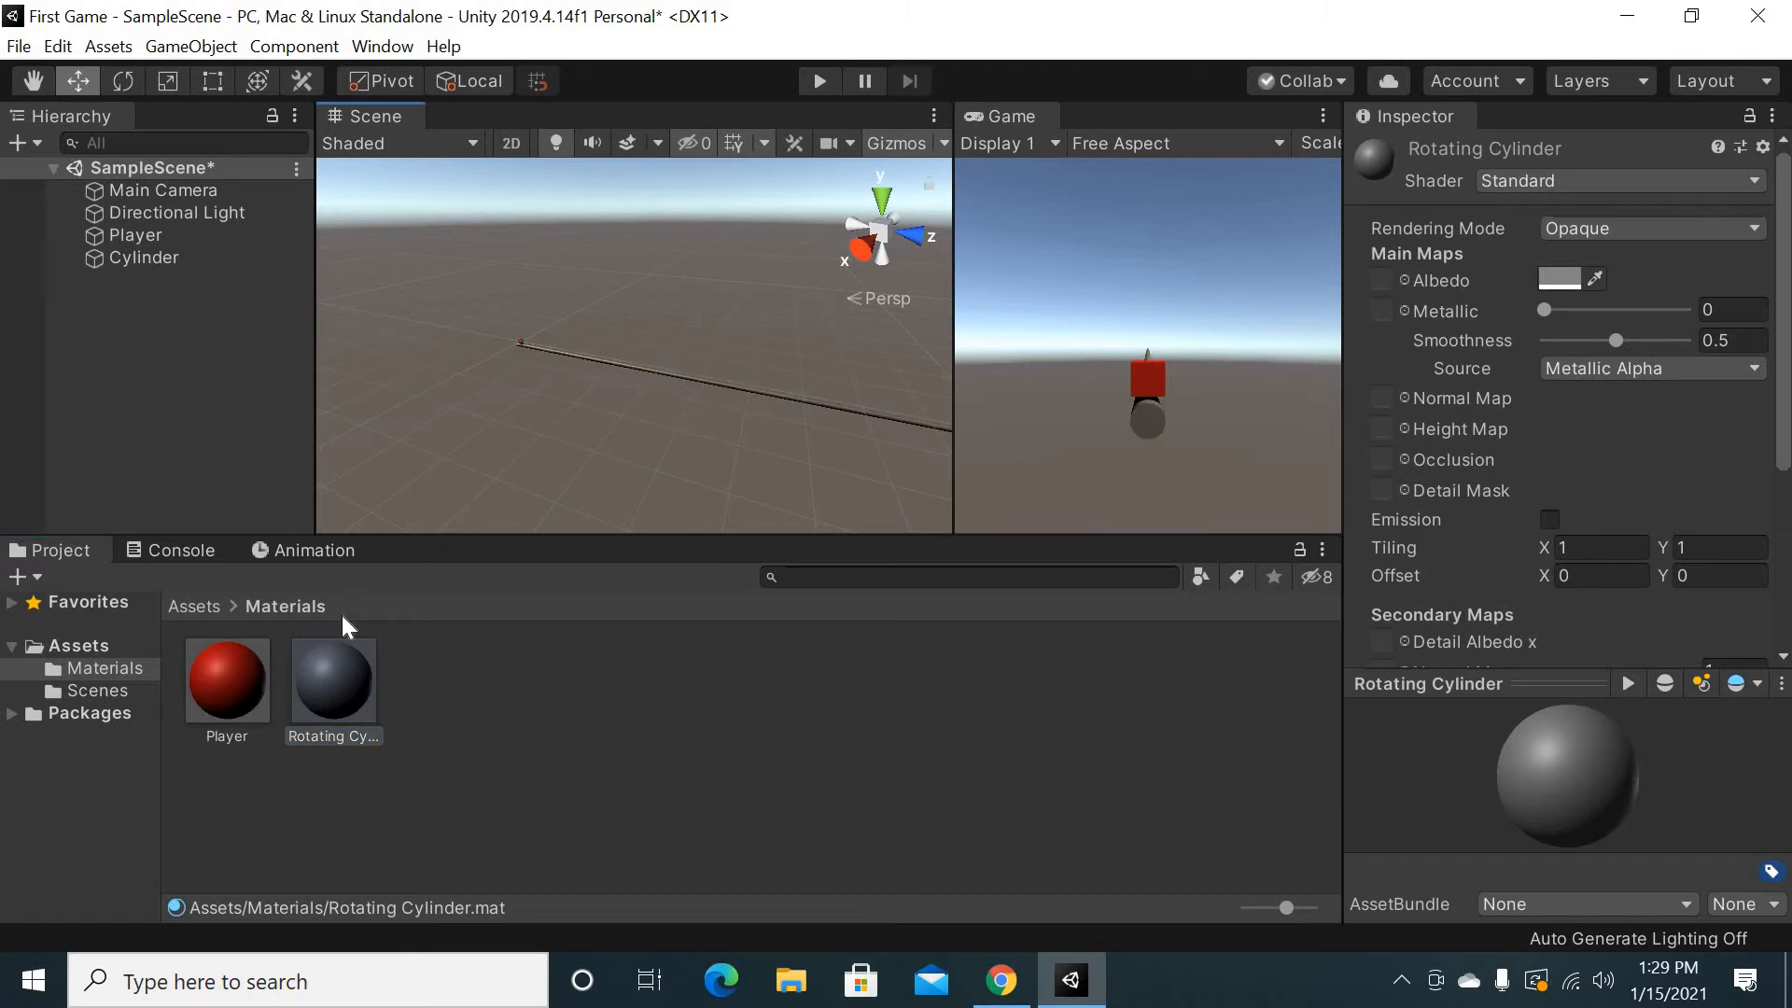
Create a folder named Scripts in the project's Assets
left_click(87, 643)
right_click(471, 702)
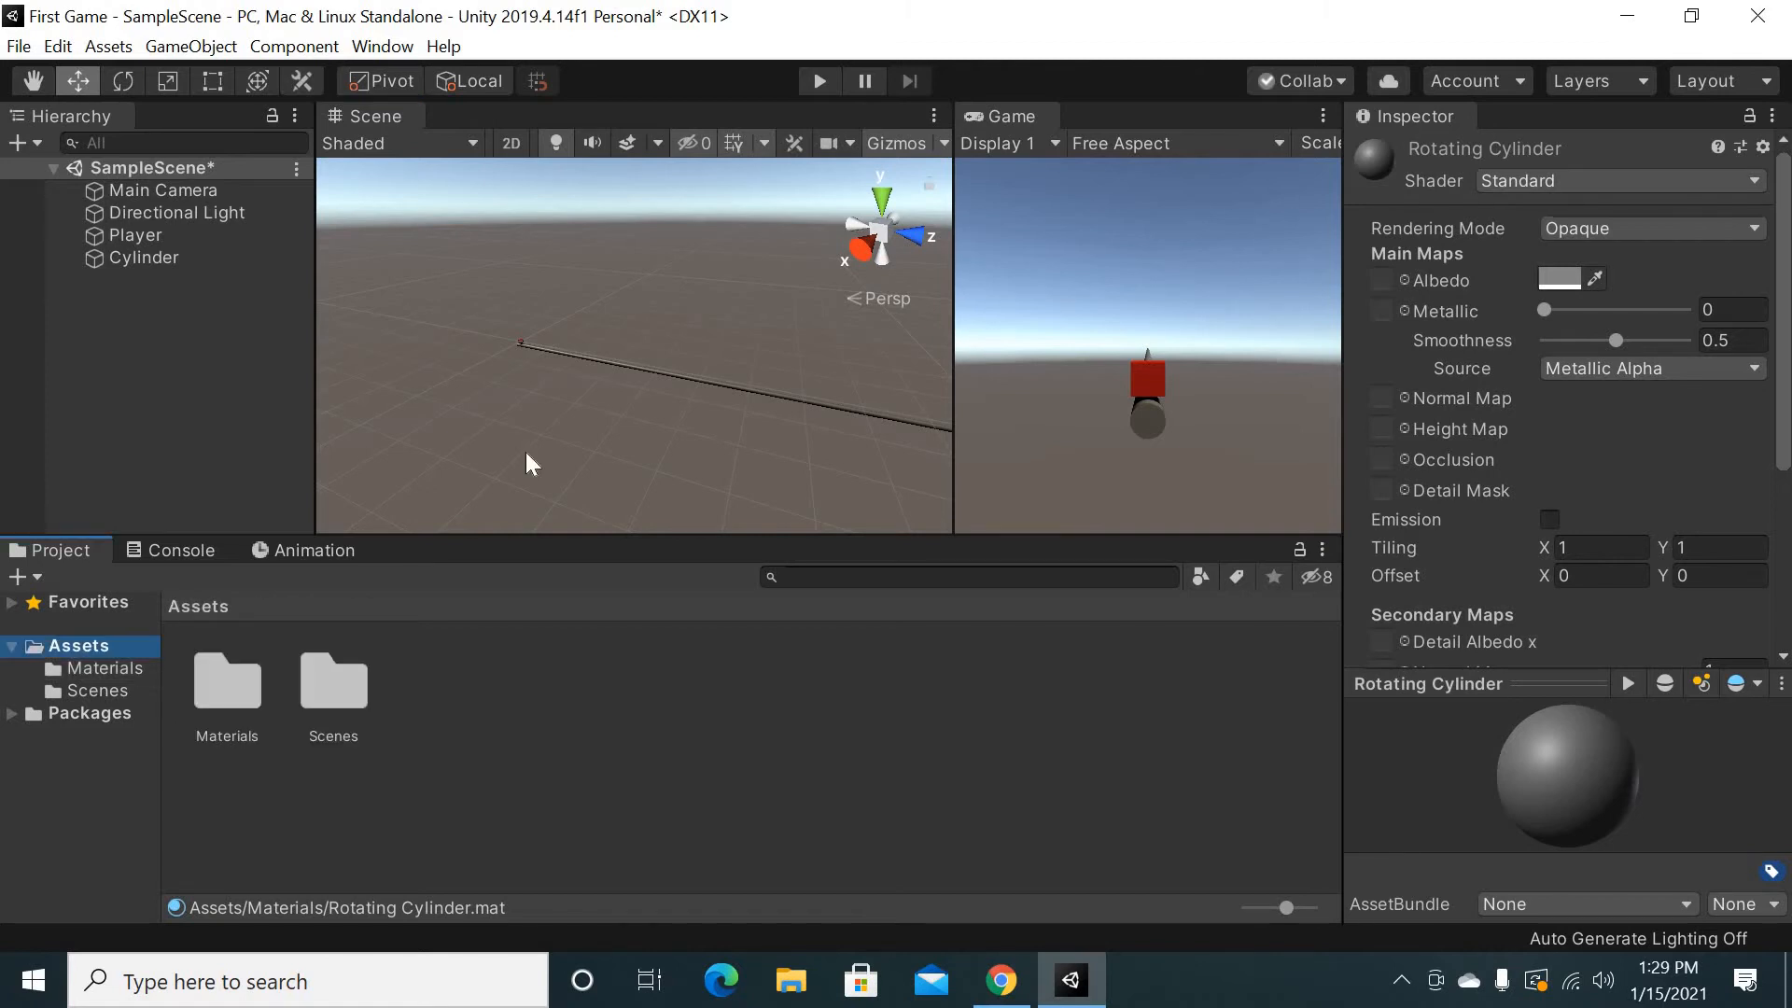
mouse_move(635, 78)
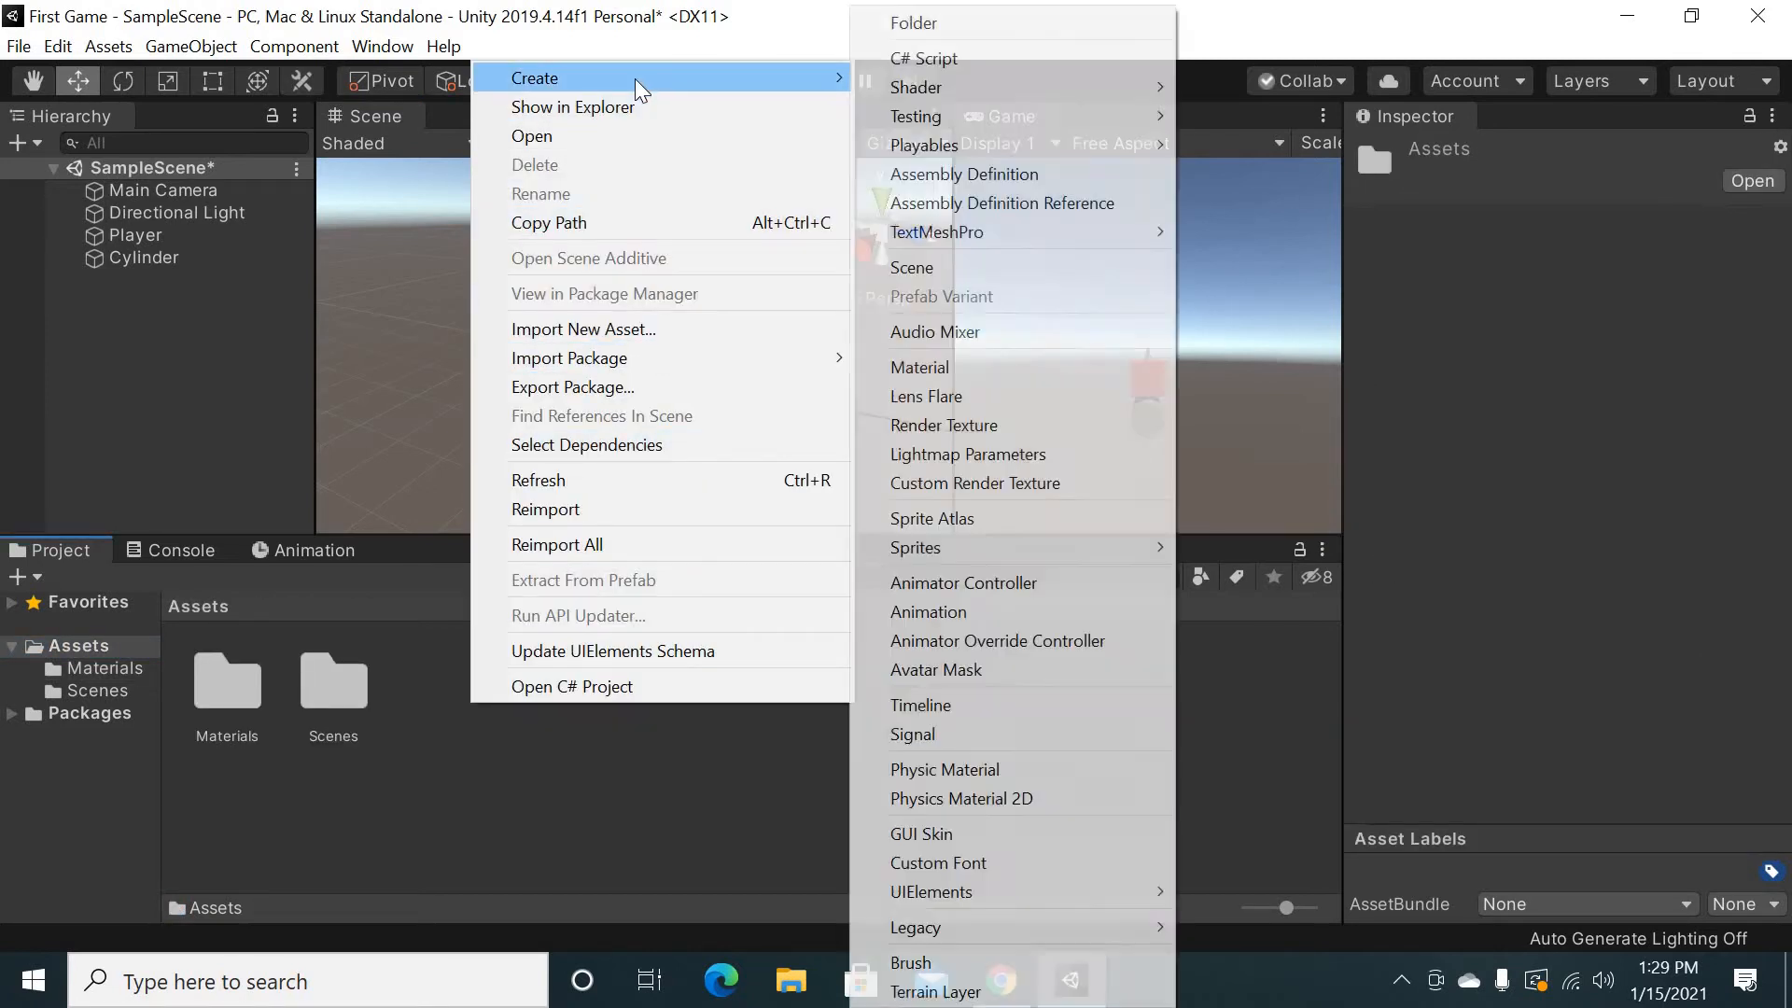
left_click(954, 28)
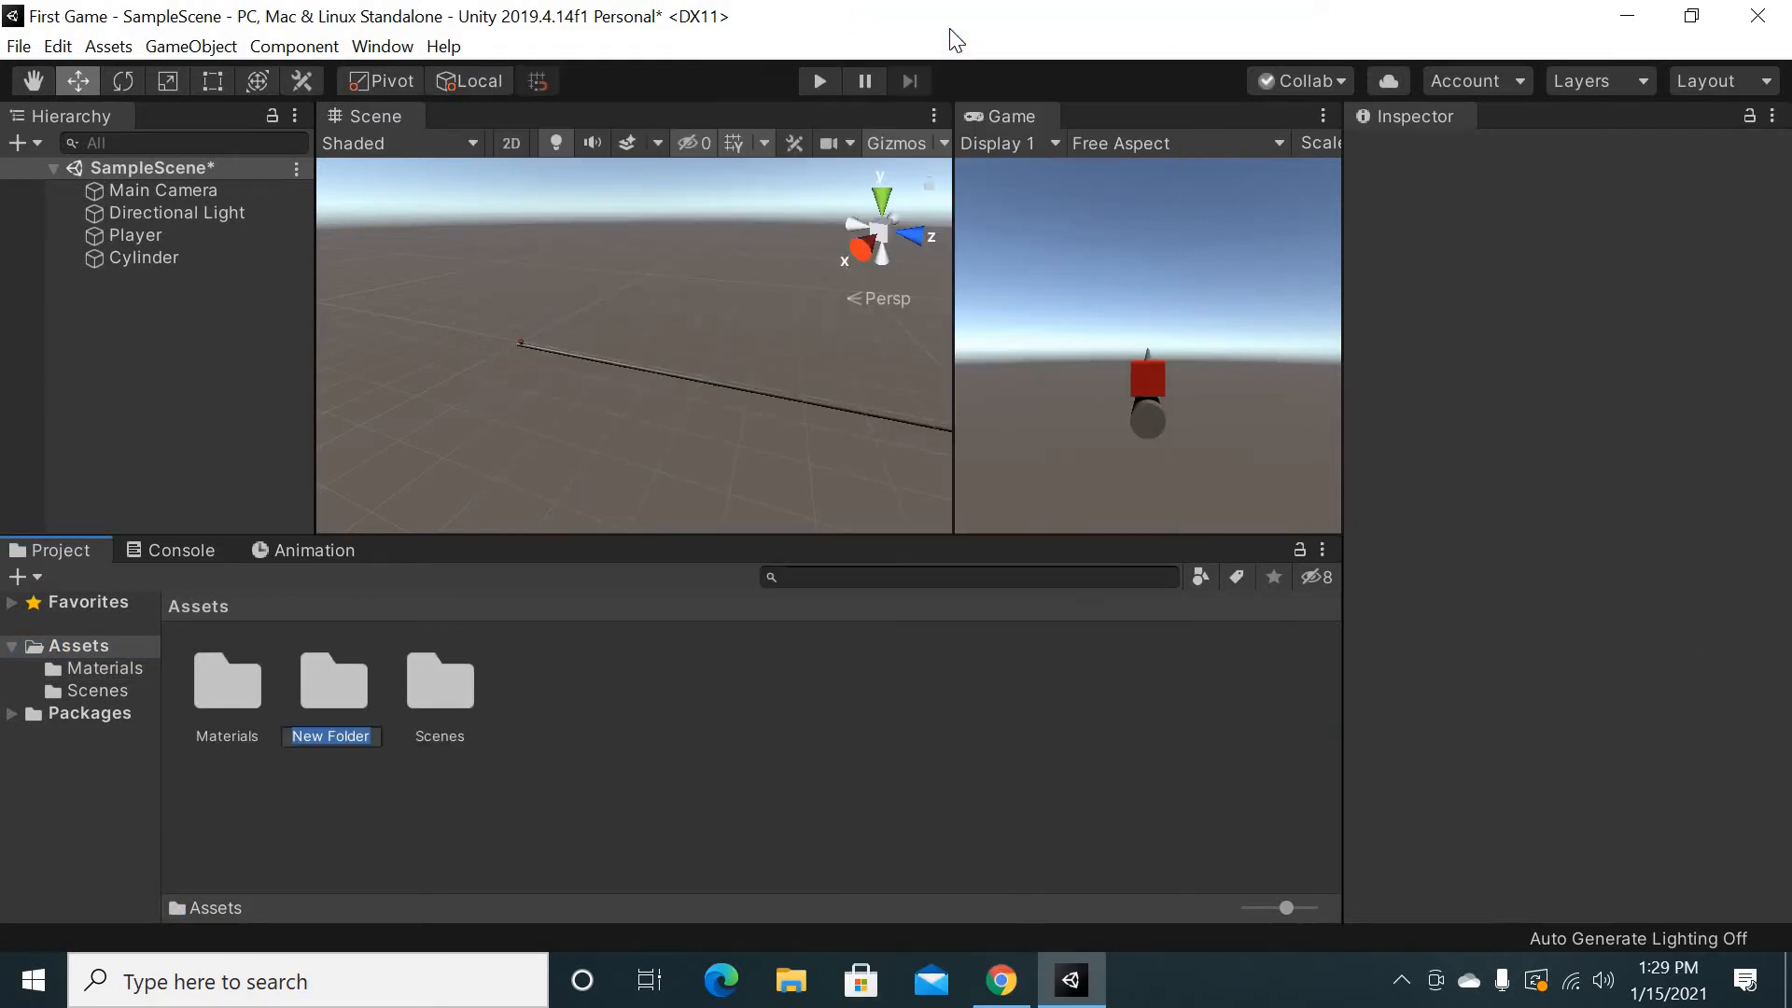
type("Scripts")
key("Return")
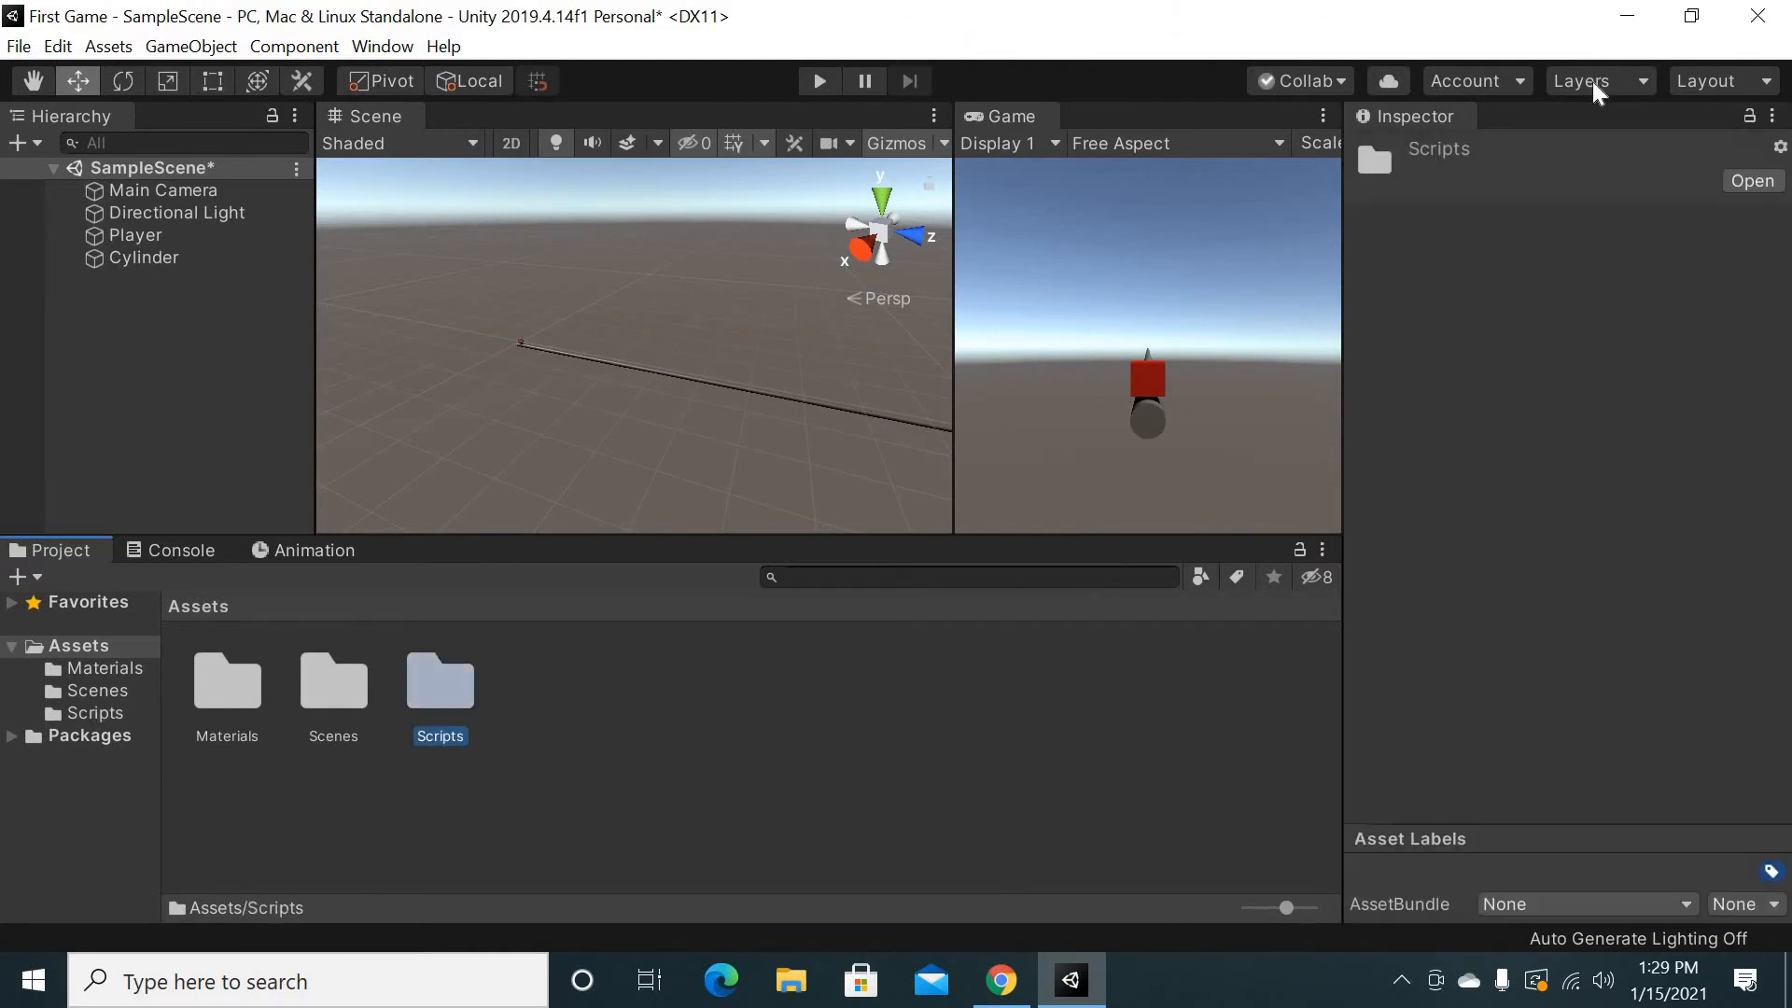
Create a C# script named PlayerMovement inside the Scripts folder
double_click(425, 674)
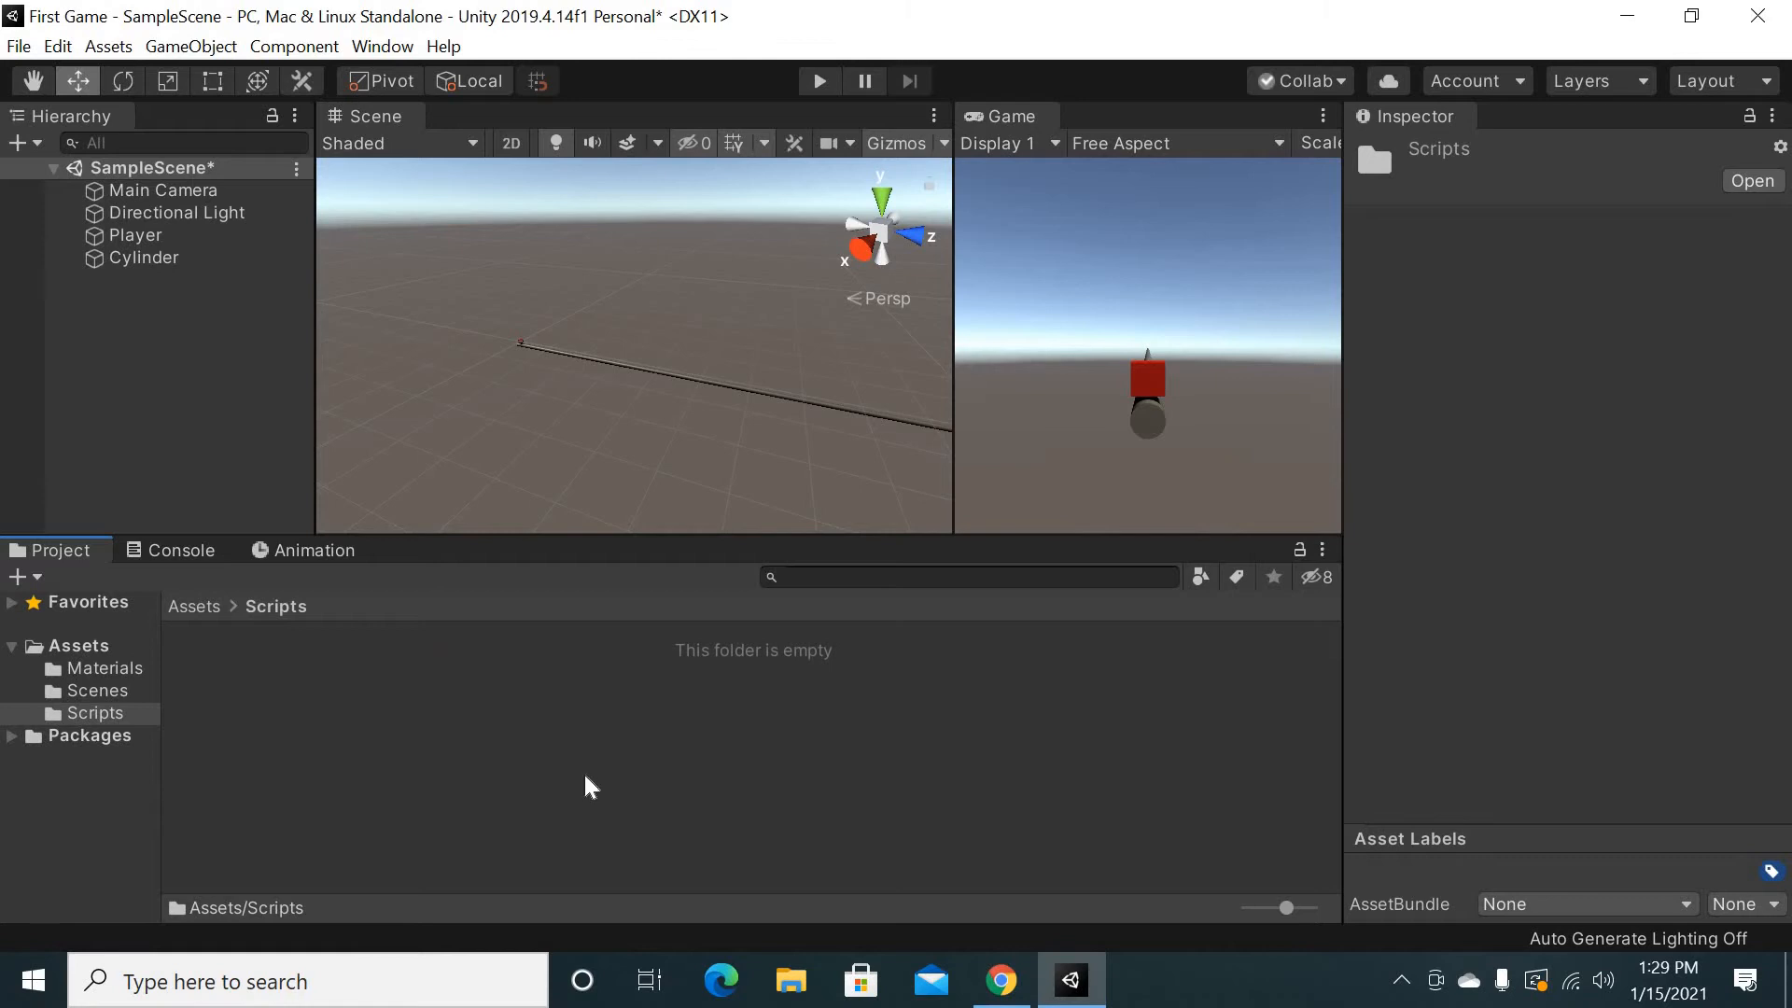
right_click(519, 763)
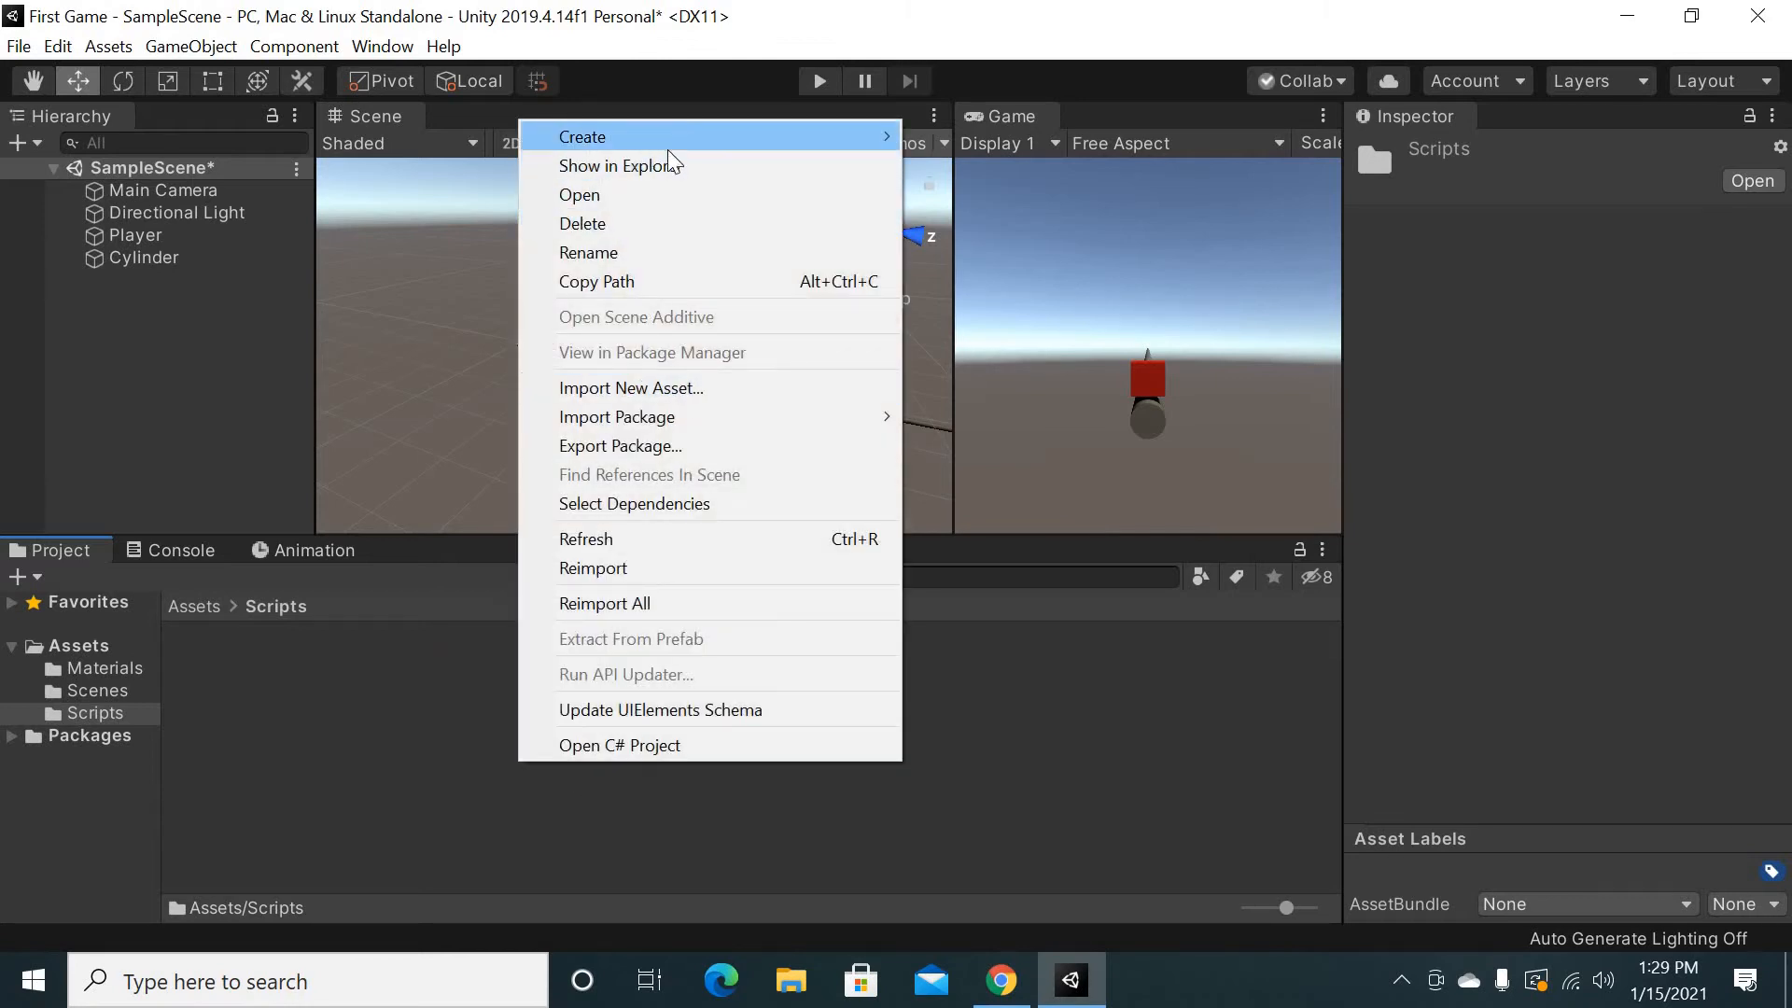
mouse_move(668, 150)
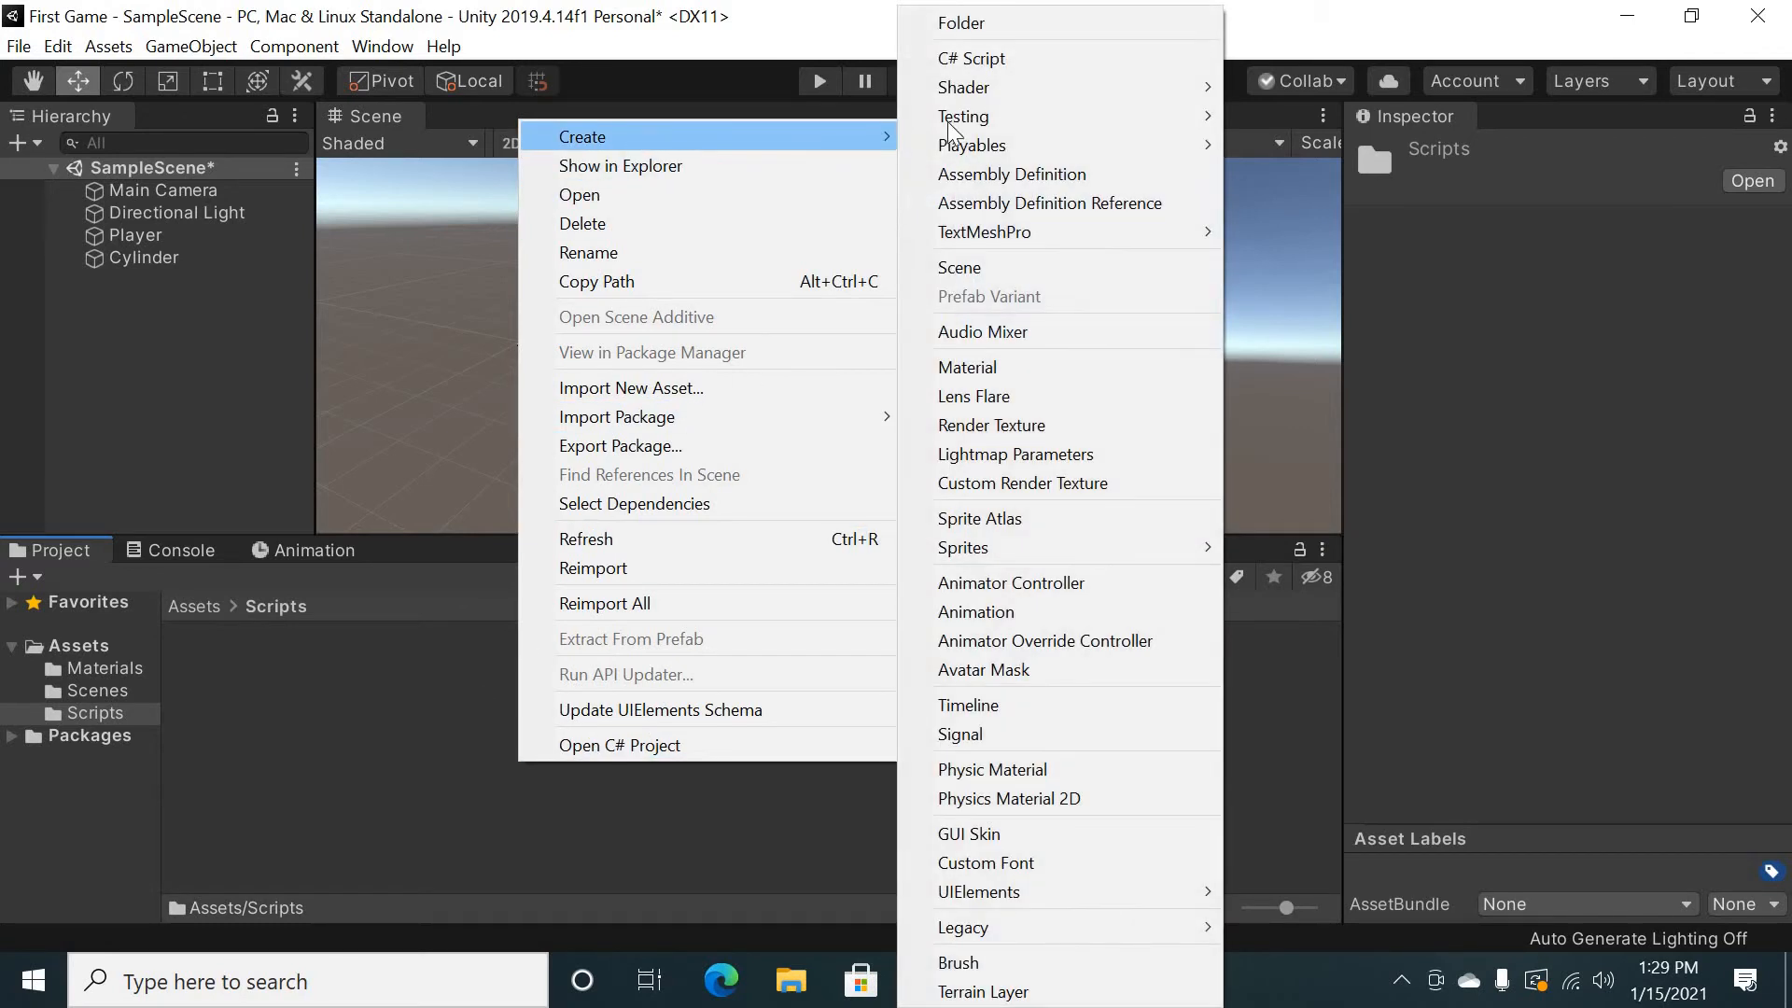
left_click(1049, 60)
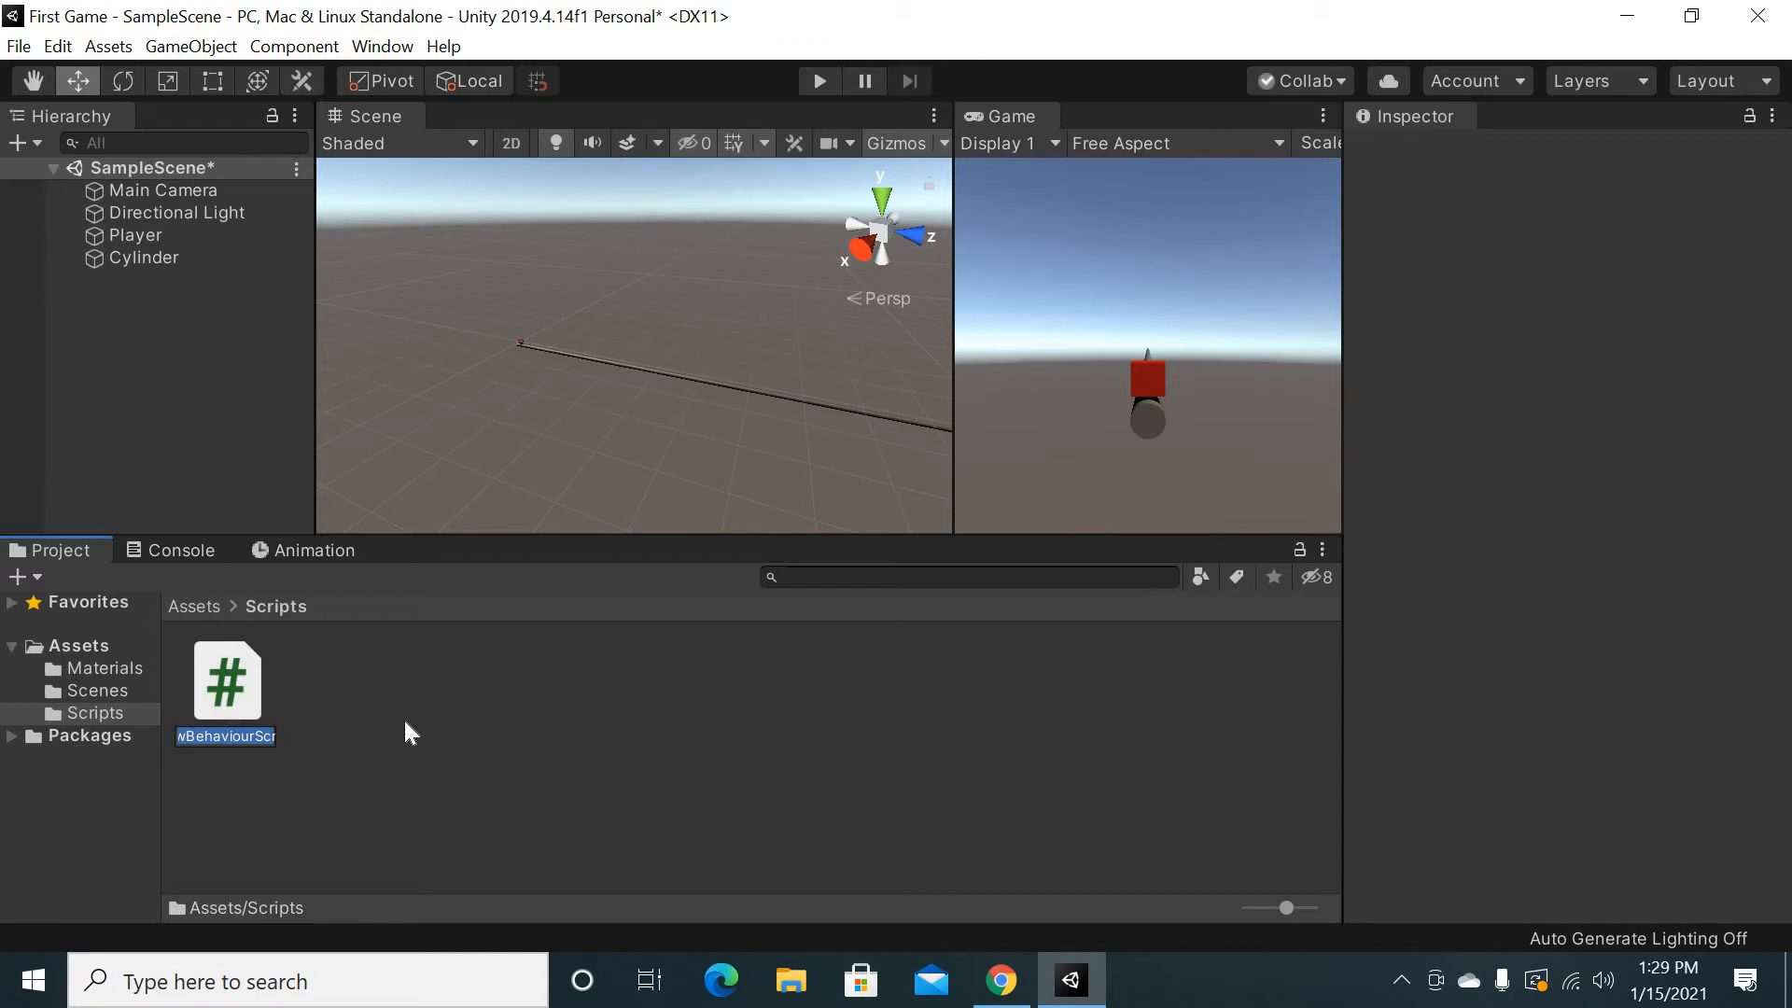
type("Player")
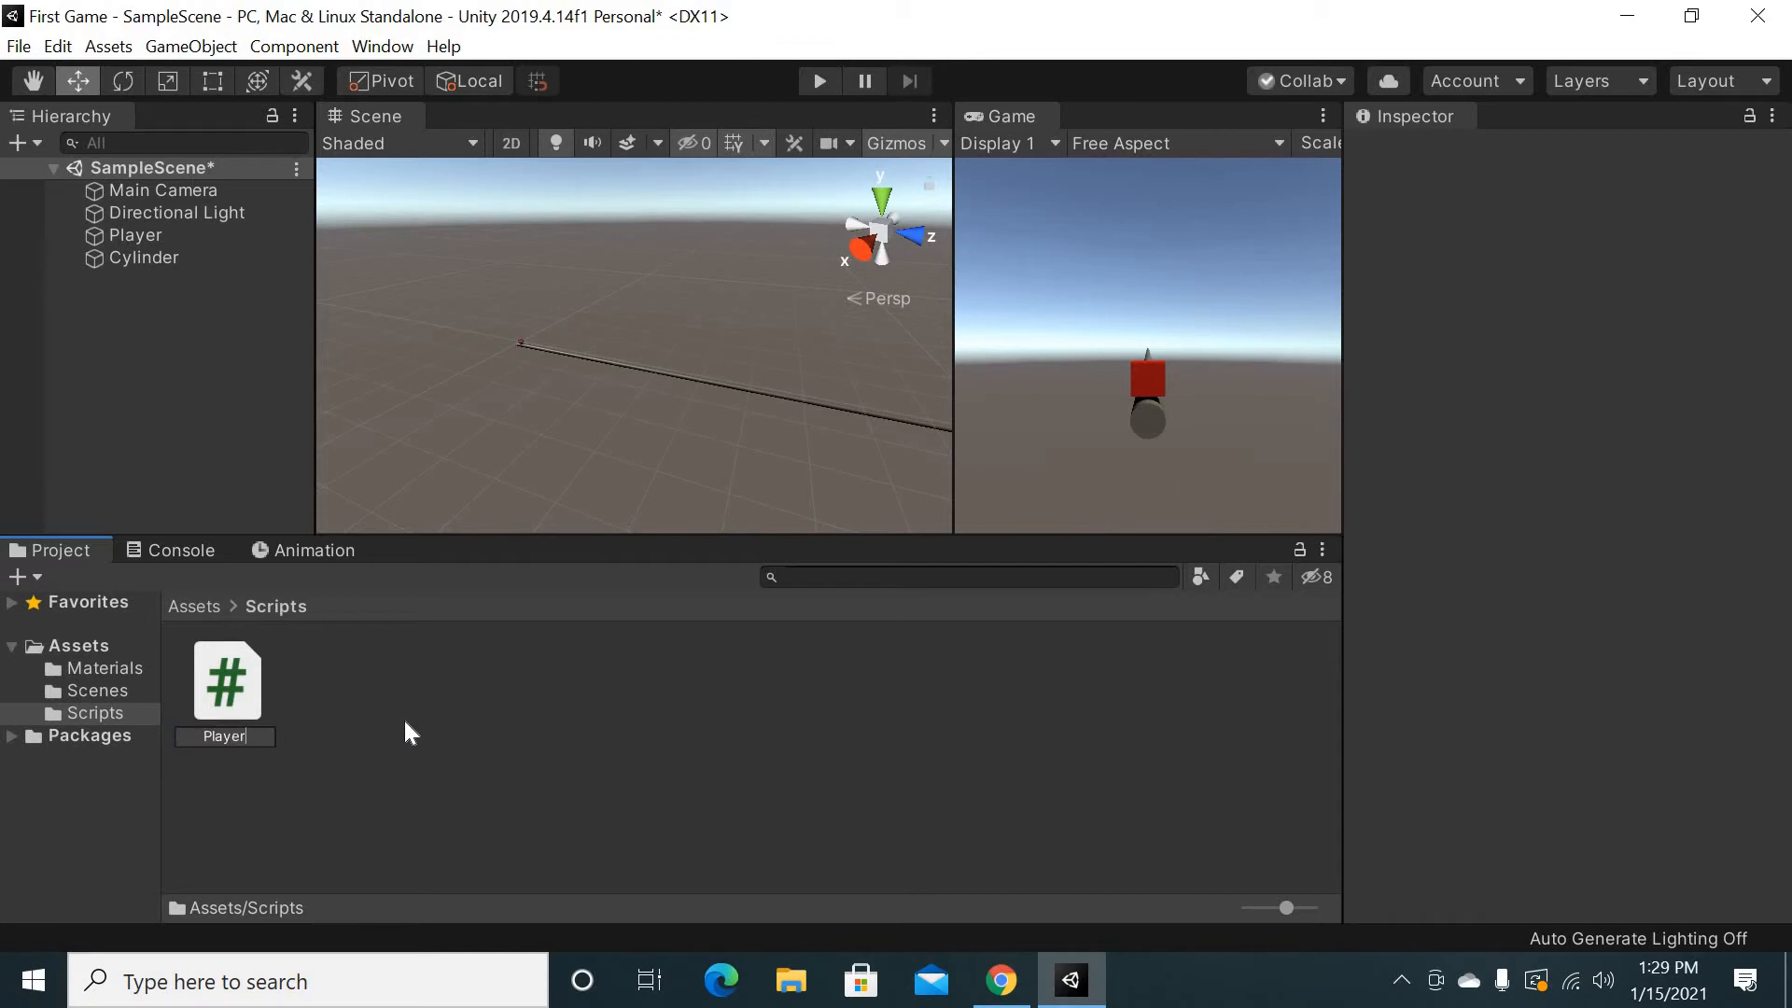
type("Movement")
key("Return")
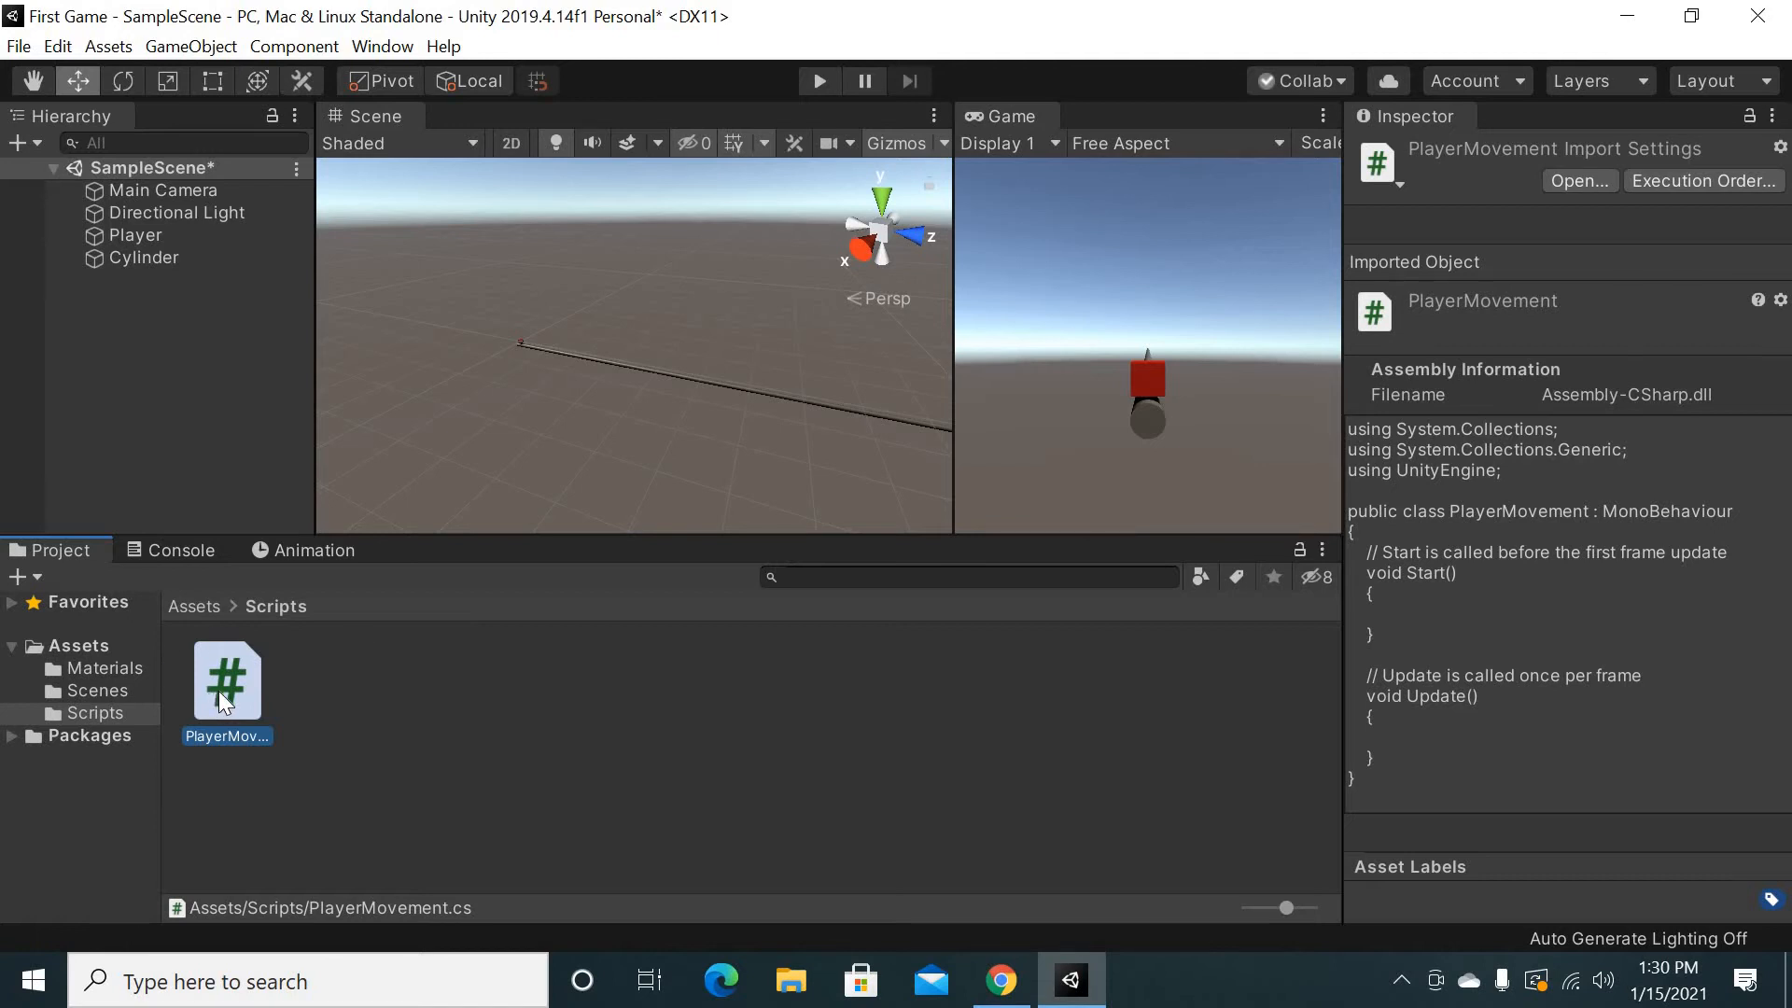
Attach the PlayerMovement script to the Player object and view its component in Player's properties
left_click_drag(229, 691, 144, 245)
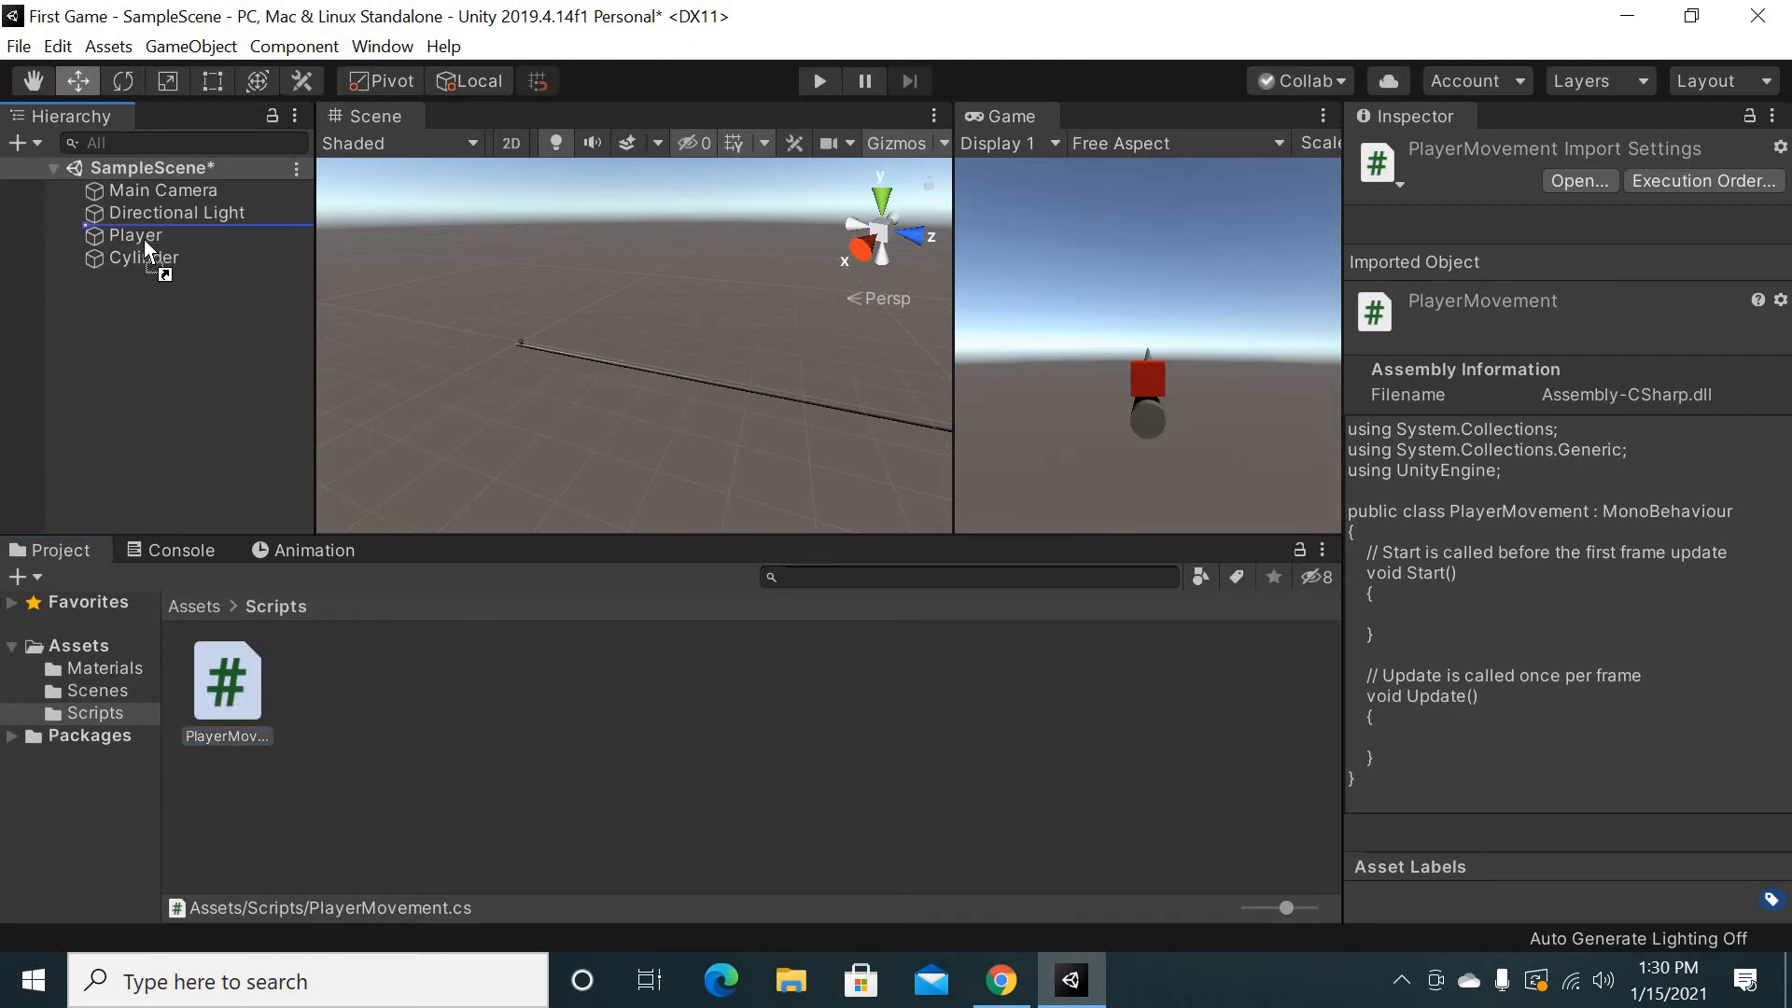
left_click(144, 239)
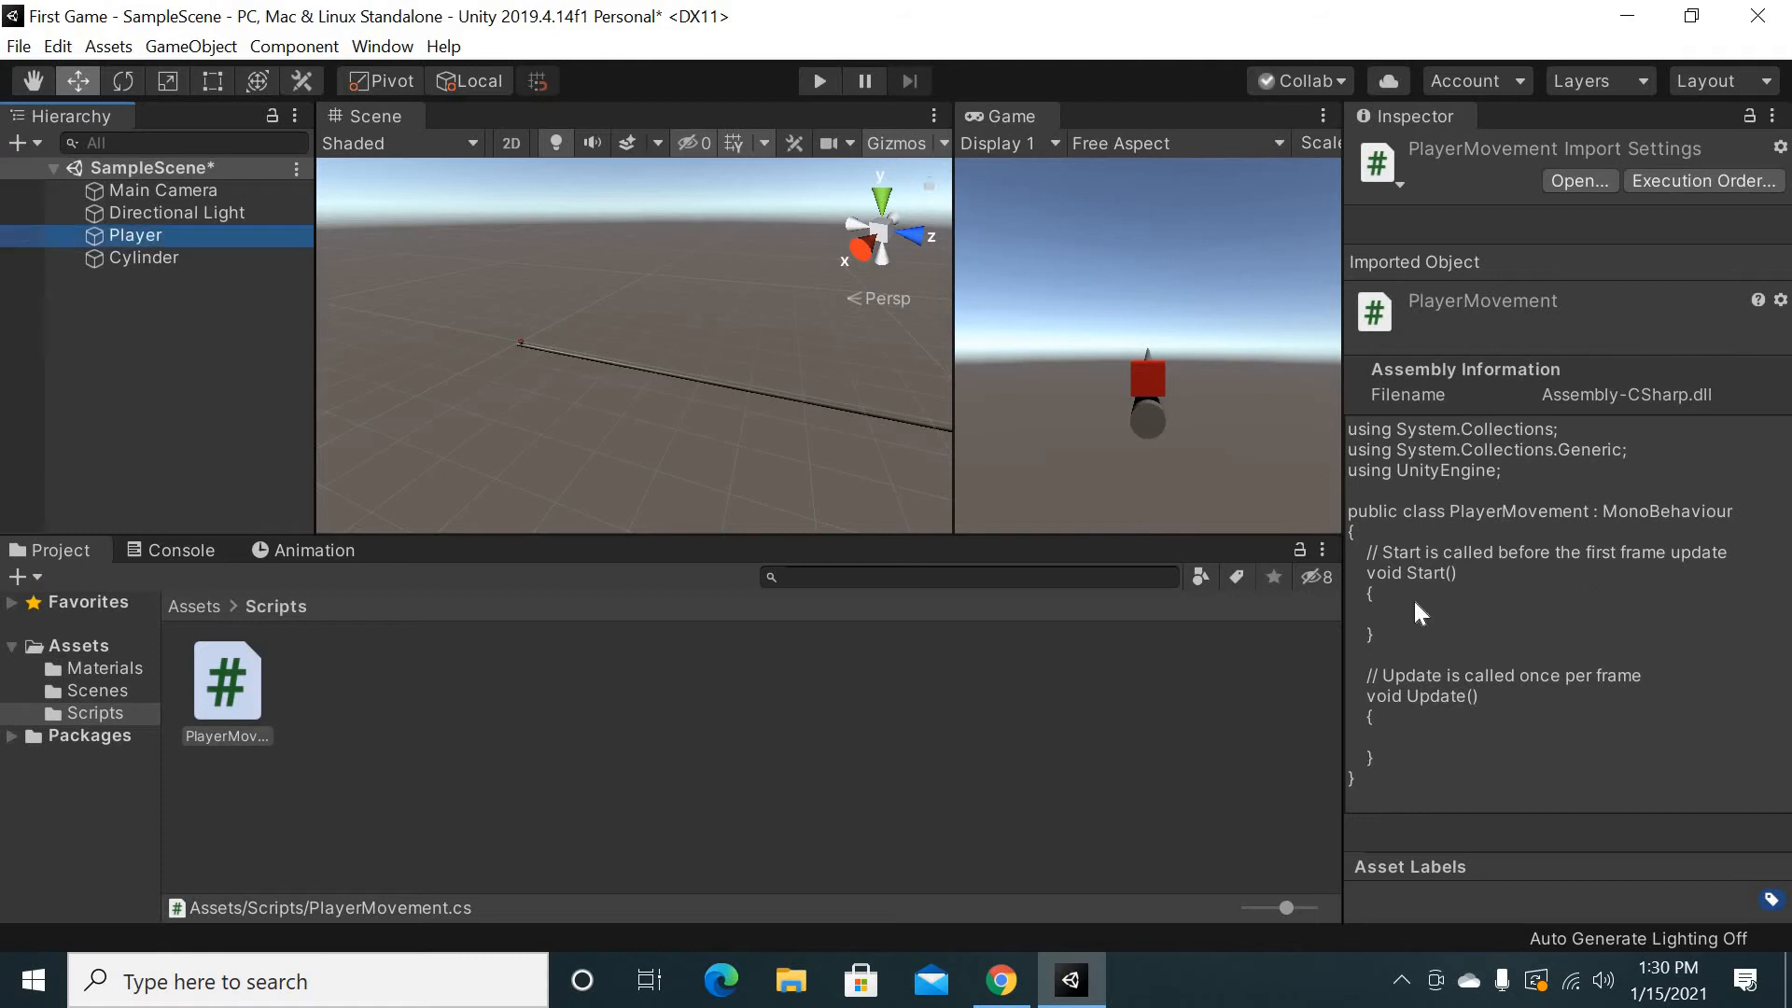
scroll(1554, 591, "down", 5)
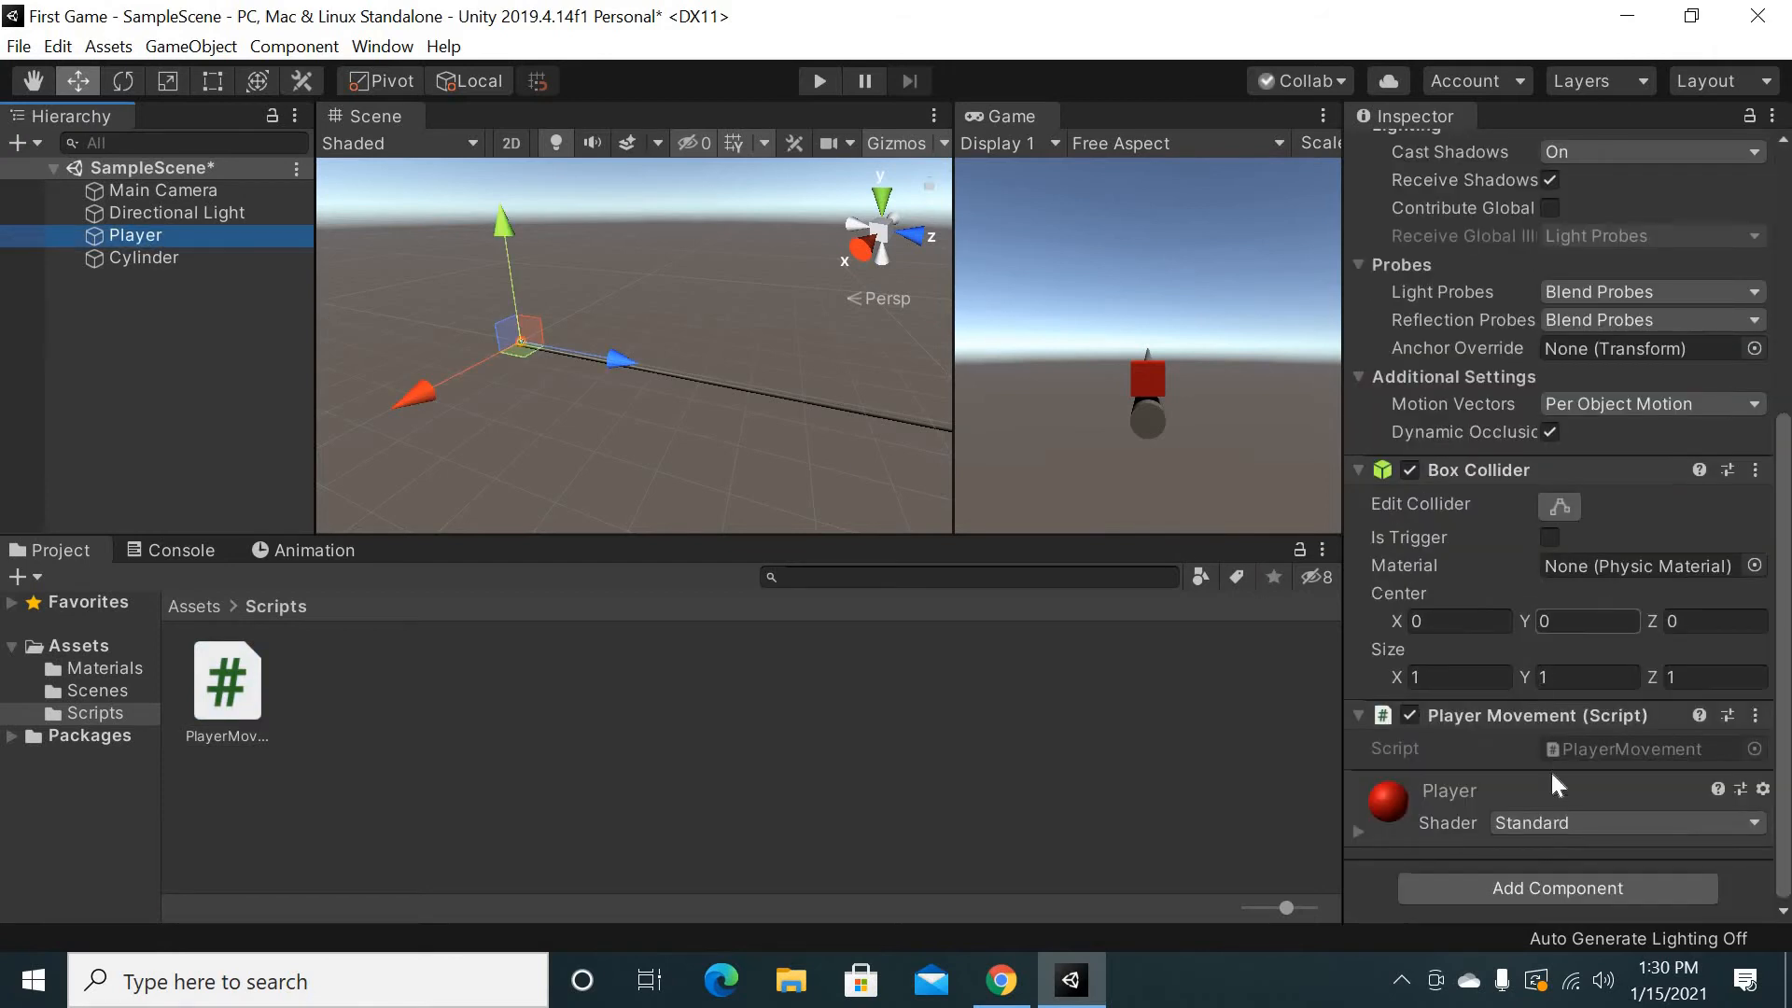
Add a new script component named ExampleScript to Player, and remove that component again
left_click(1557, 887)
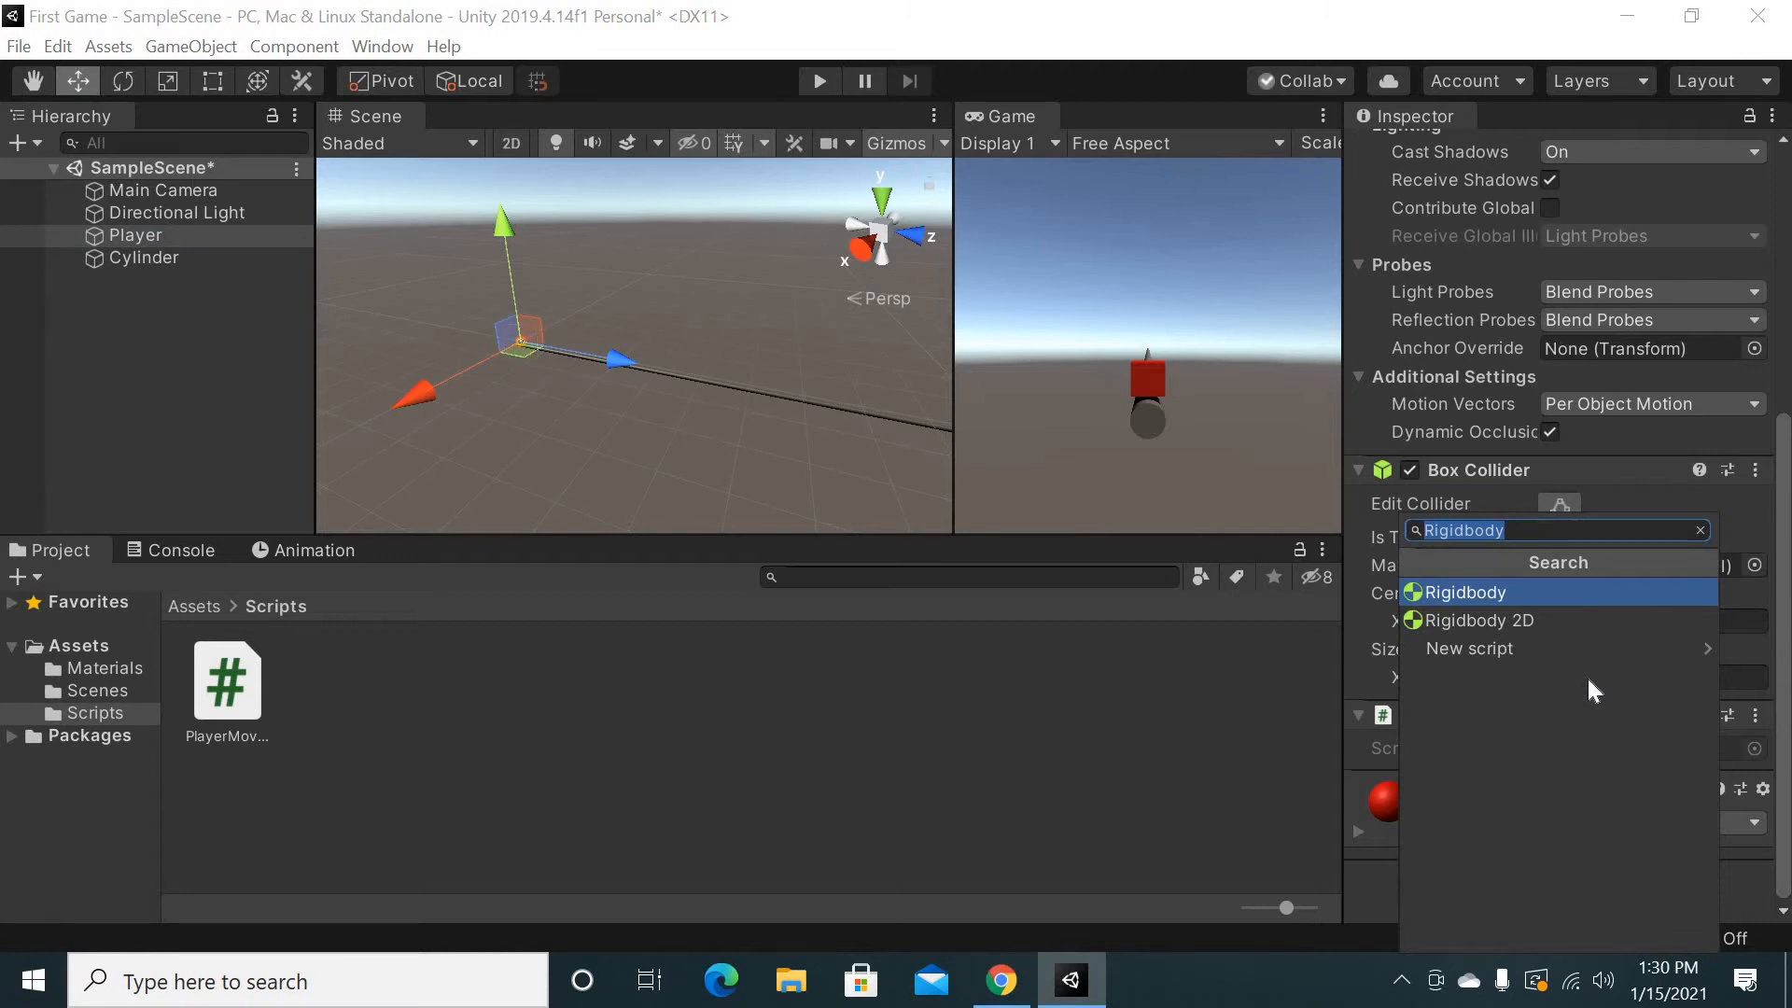
type("ExampleScript")
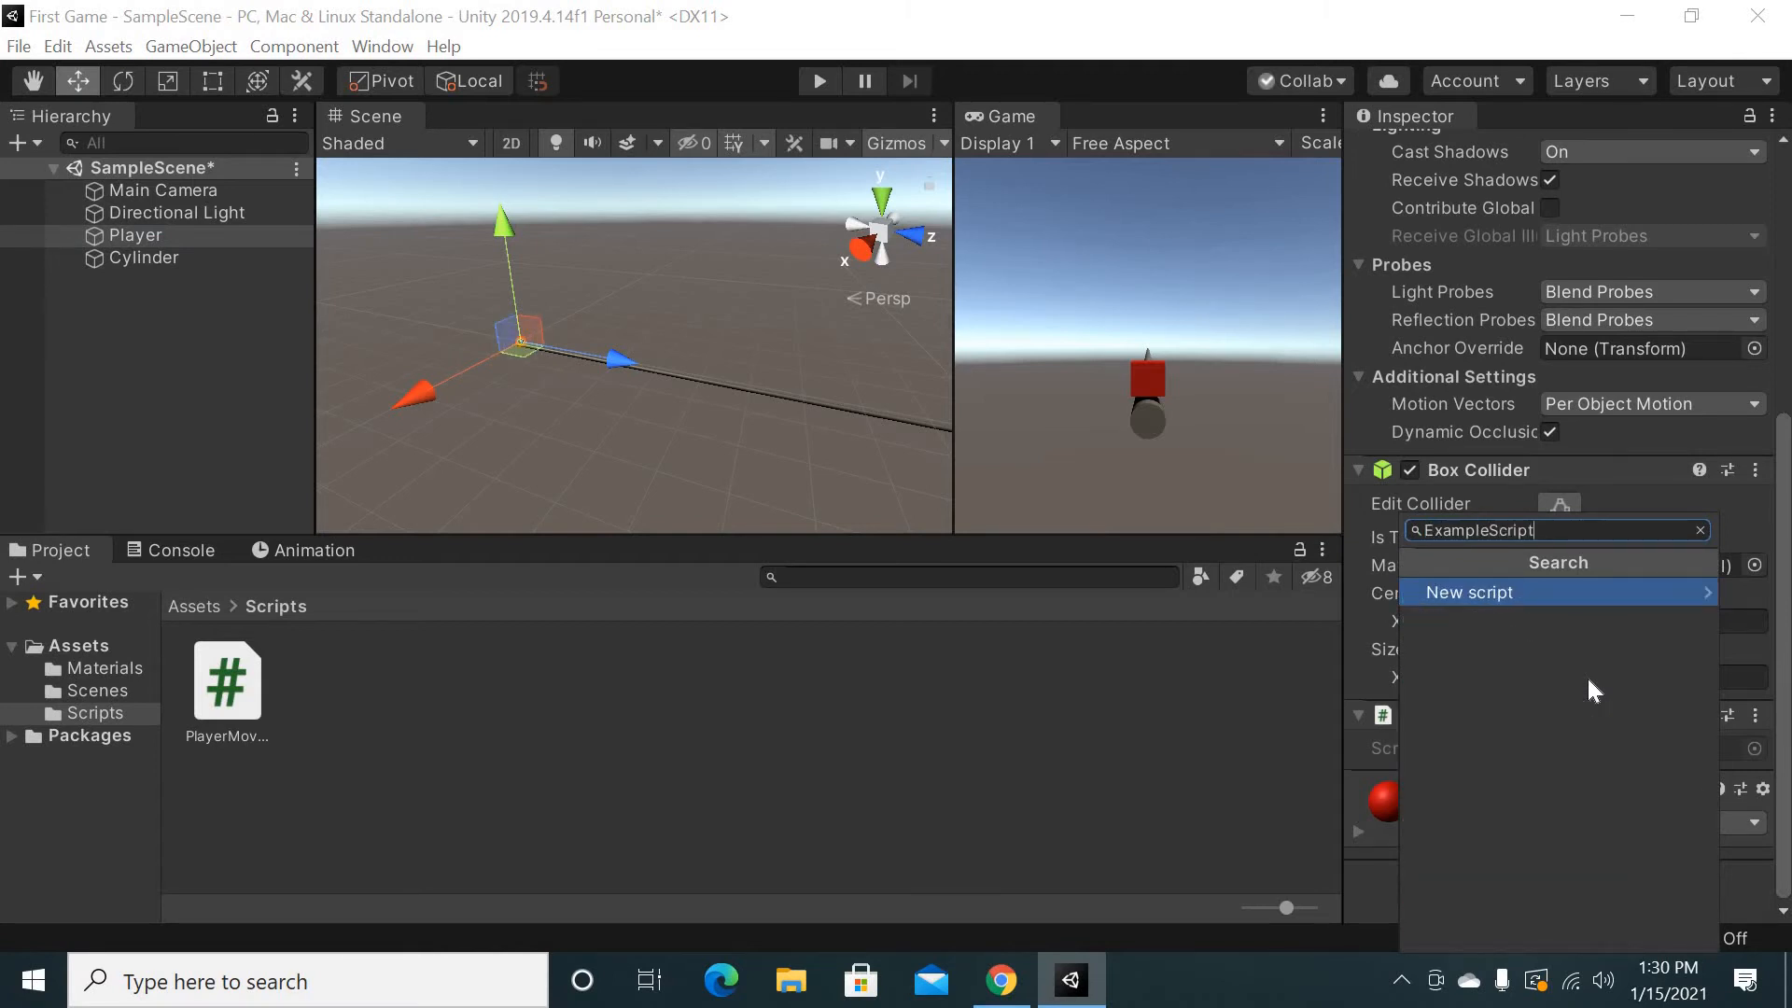
left_click(1609, 597)
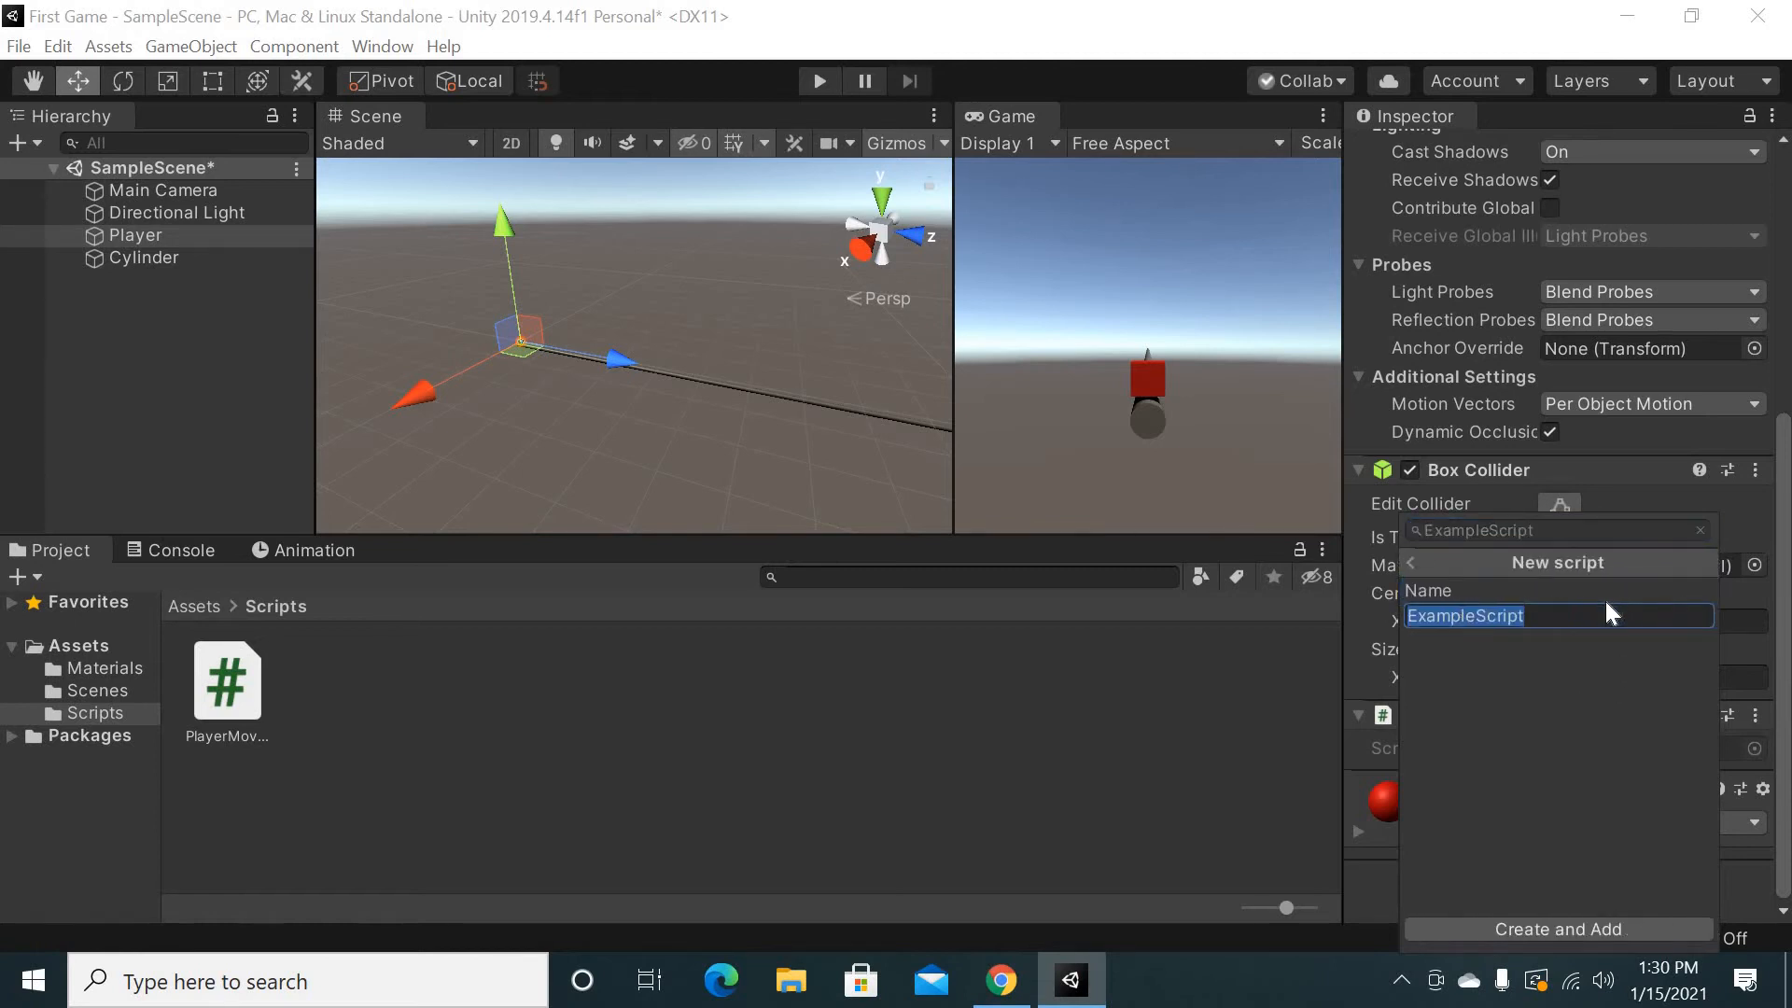
left_click(1610, 929)
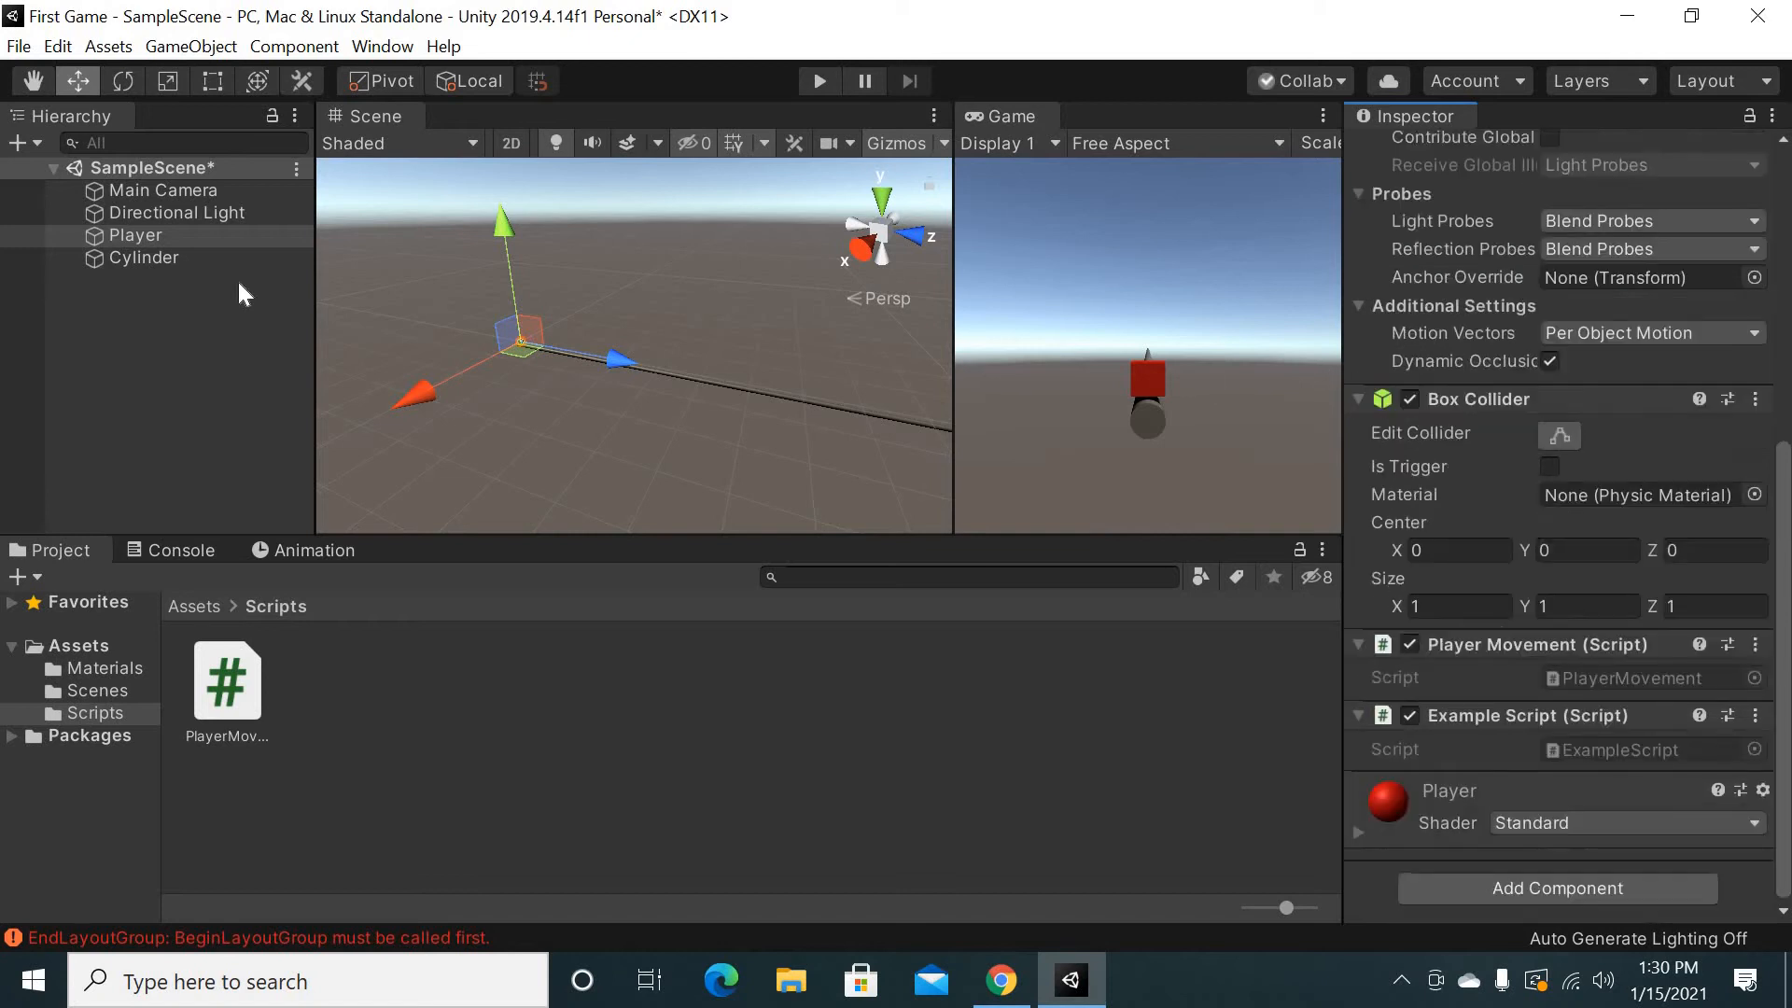
right_click(1564, 715)
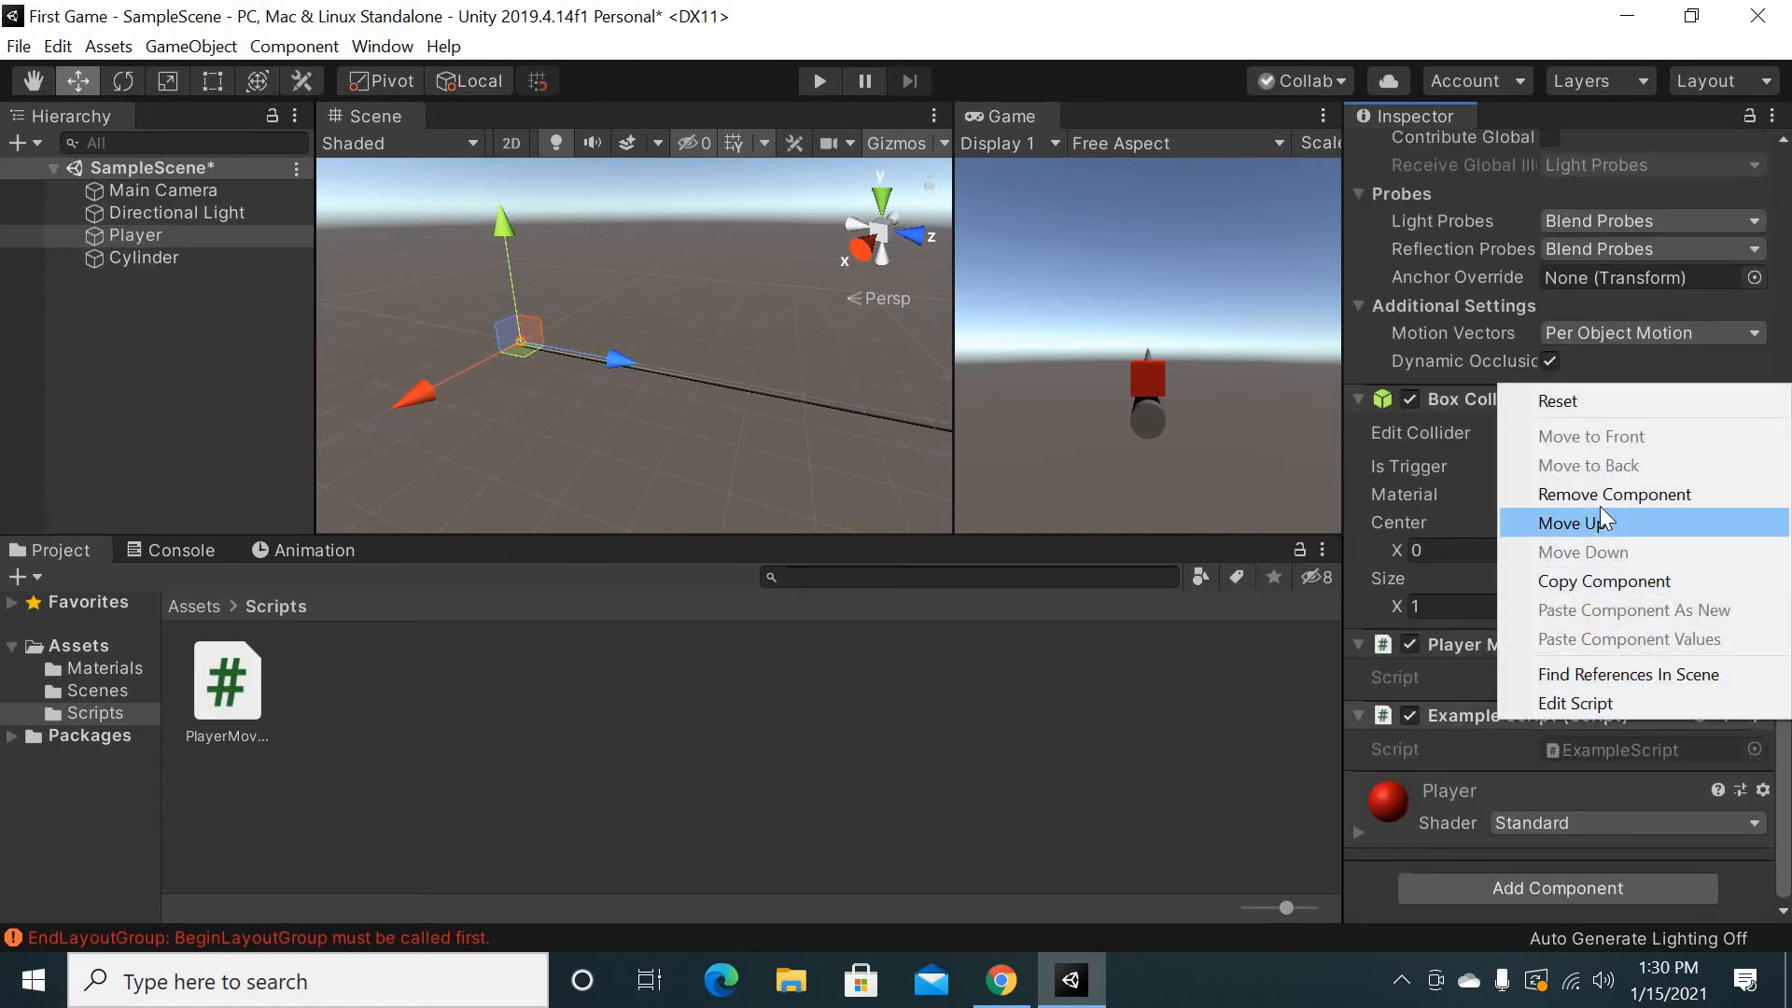
left_click(1599, 495)
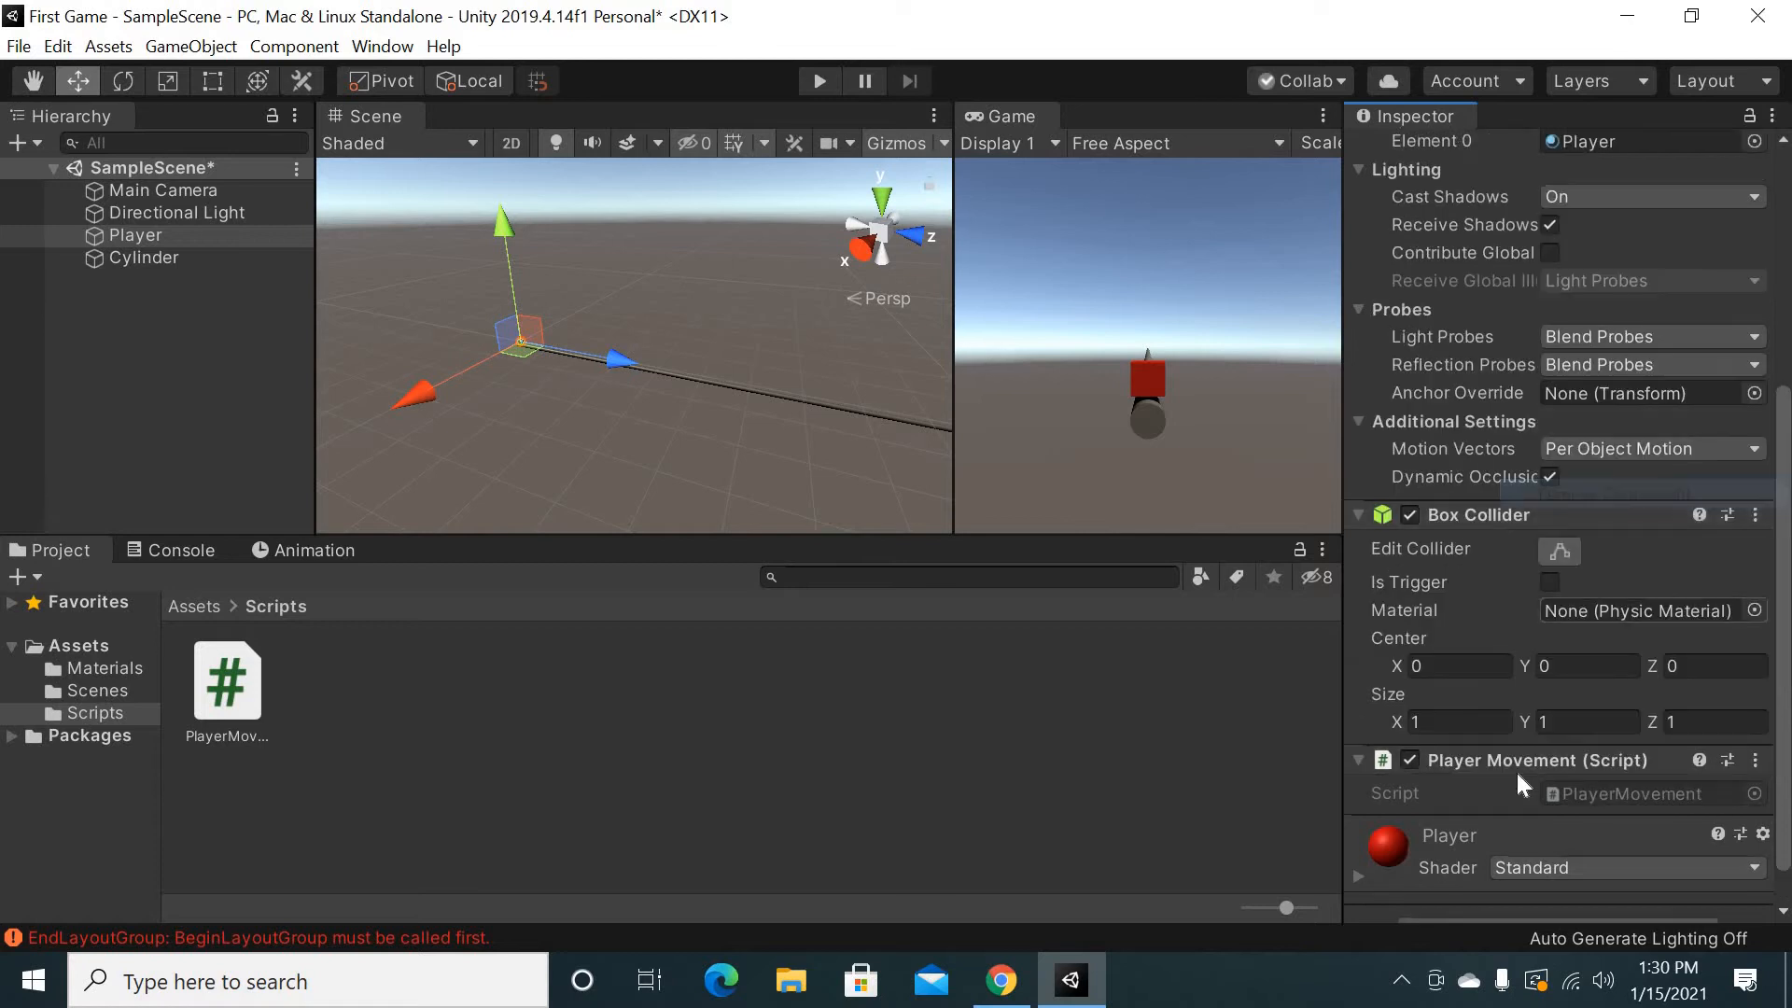
Open the PlayerMovement script from Player's component in a maximized Visual Studio Code window
left_click(1605, 793)
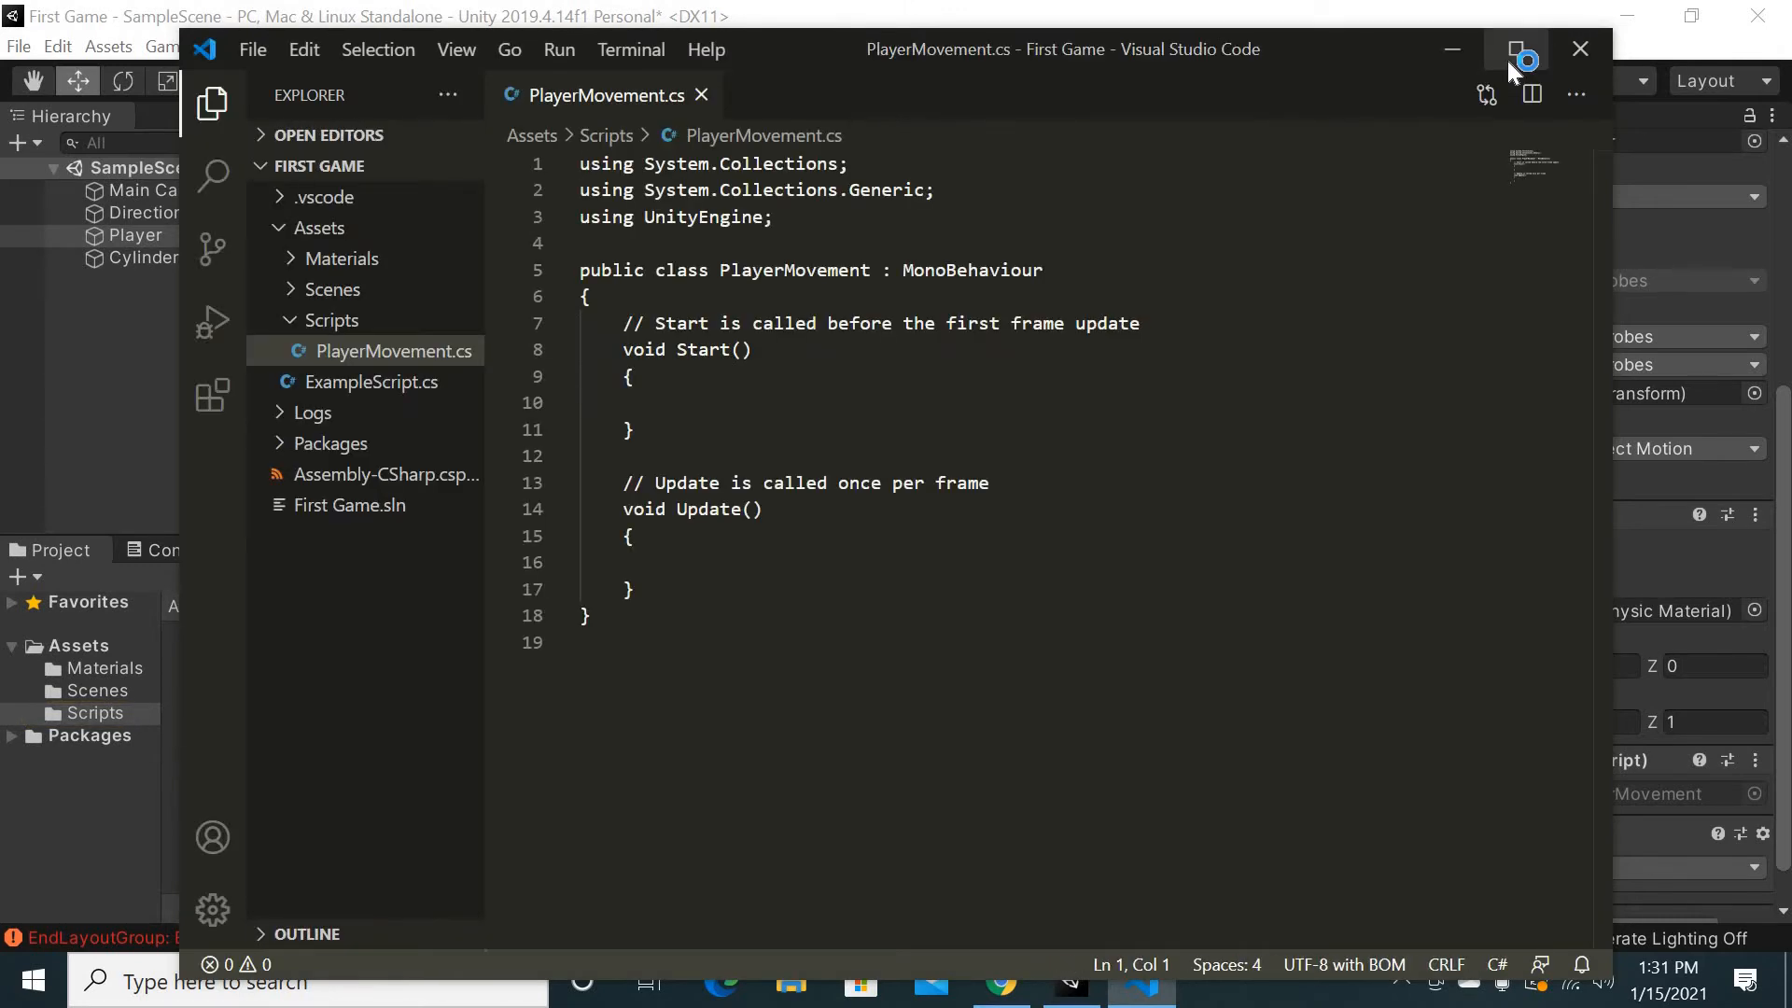
left_click(1512, 54)
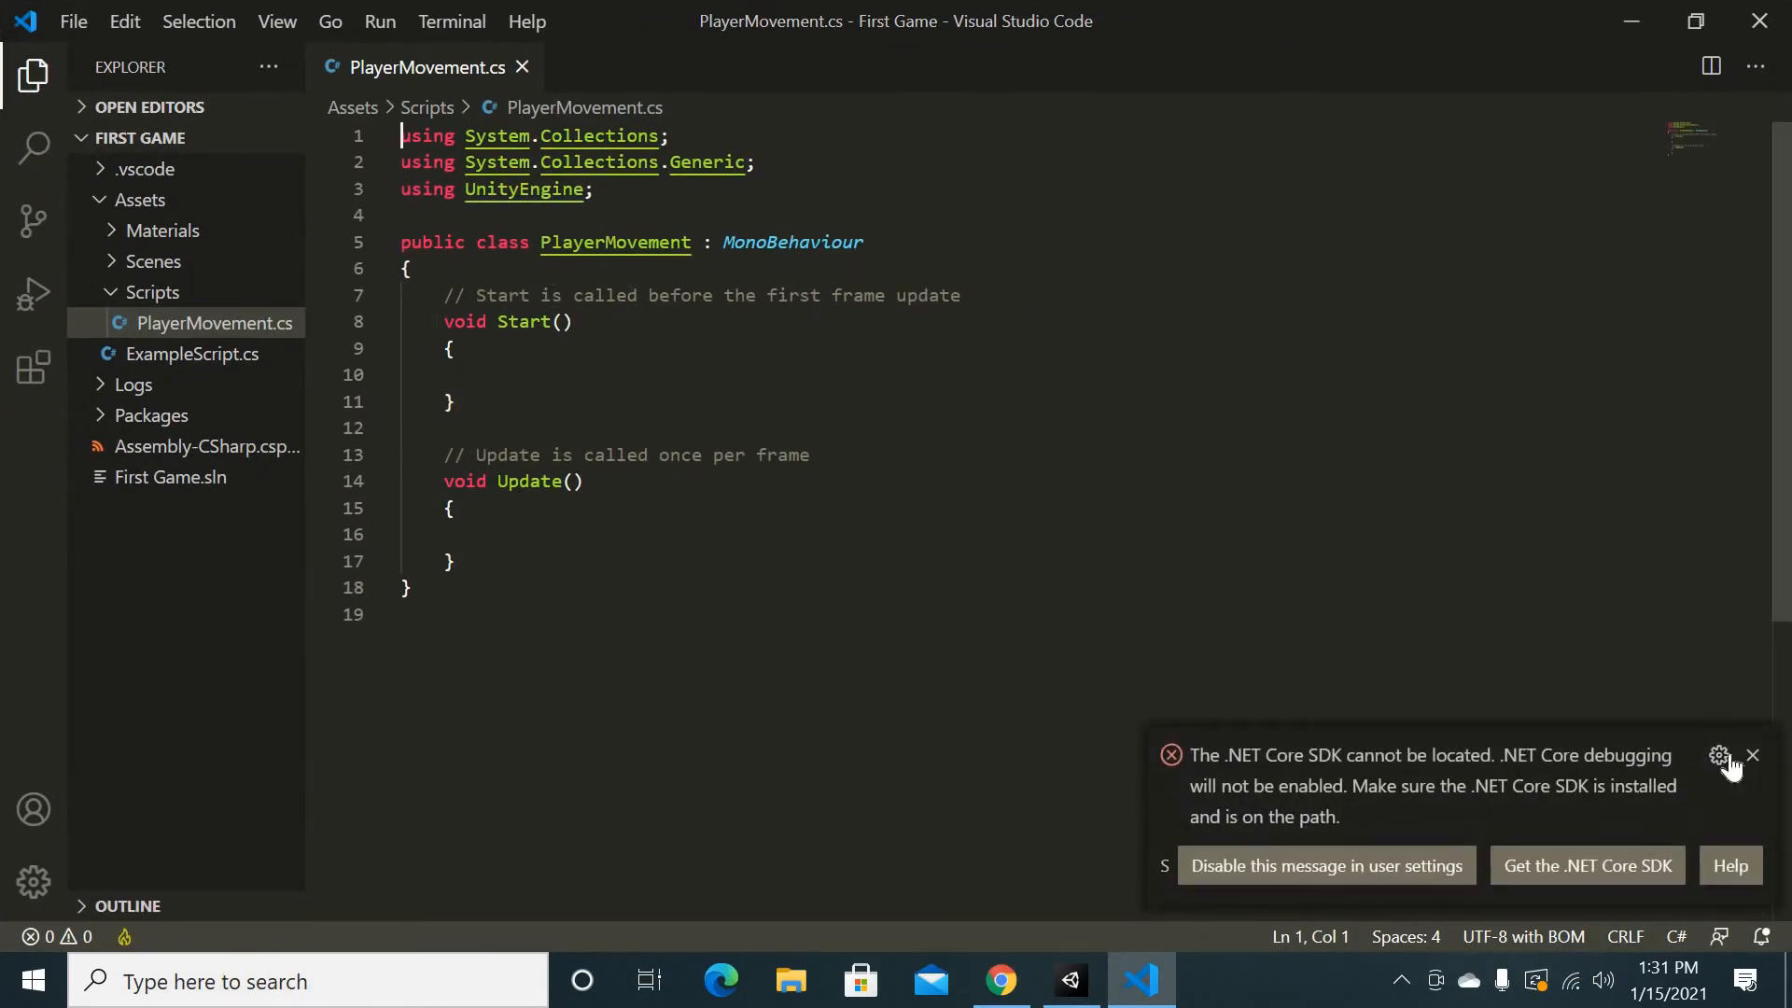
left_click(1752, 755)
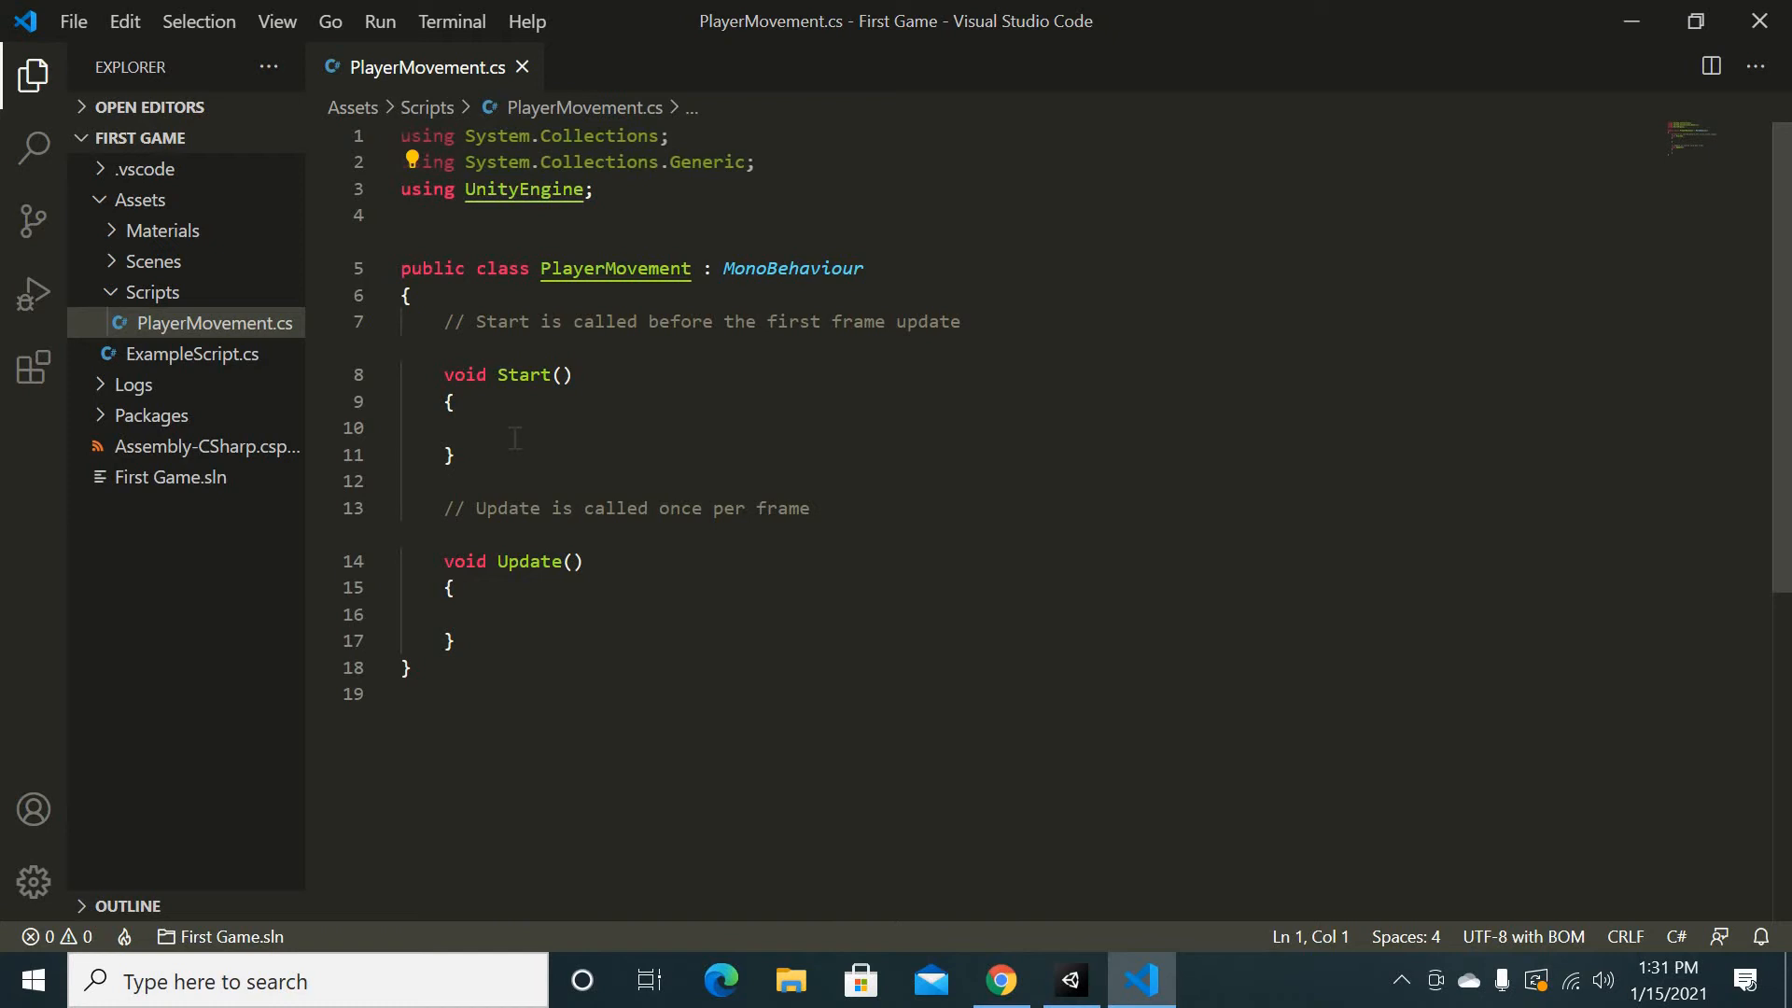
Declare the field "public Rigidbody rb;" above the Start method in the PlayerMovement class and save the script
left_click(996, 327)
key("Return")
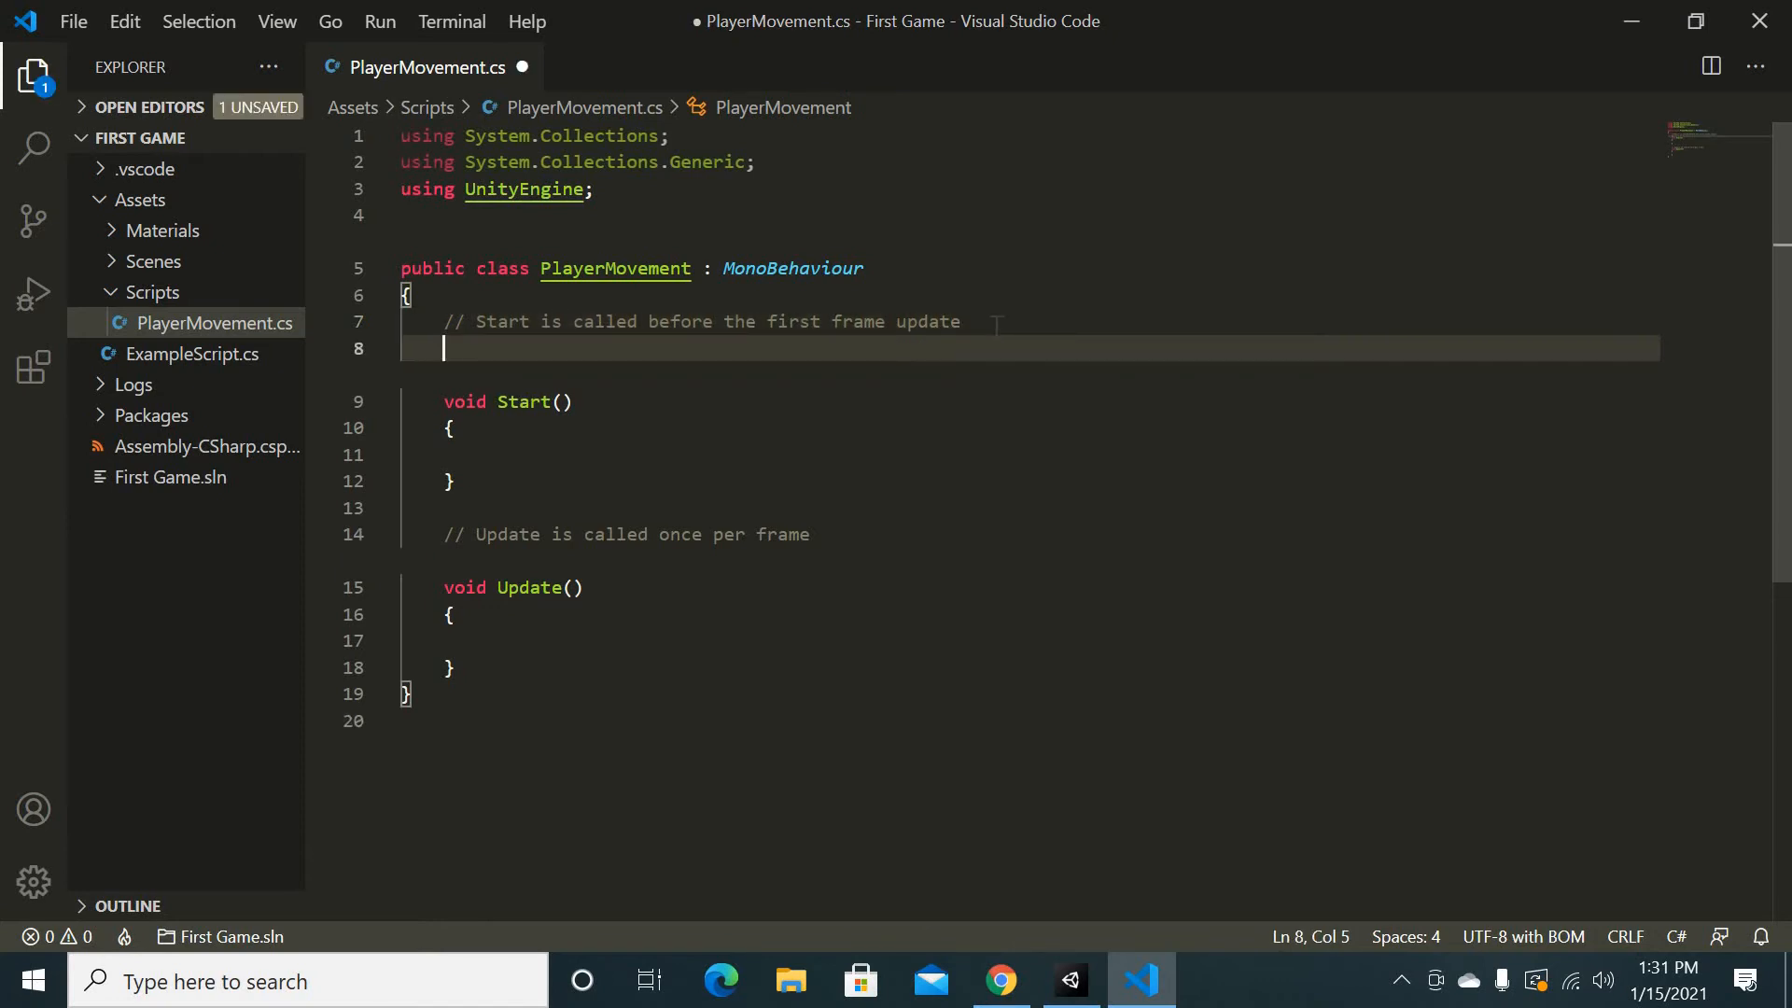
type("public Rigidbo")
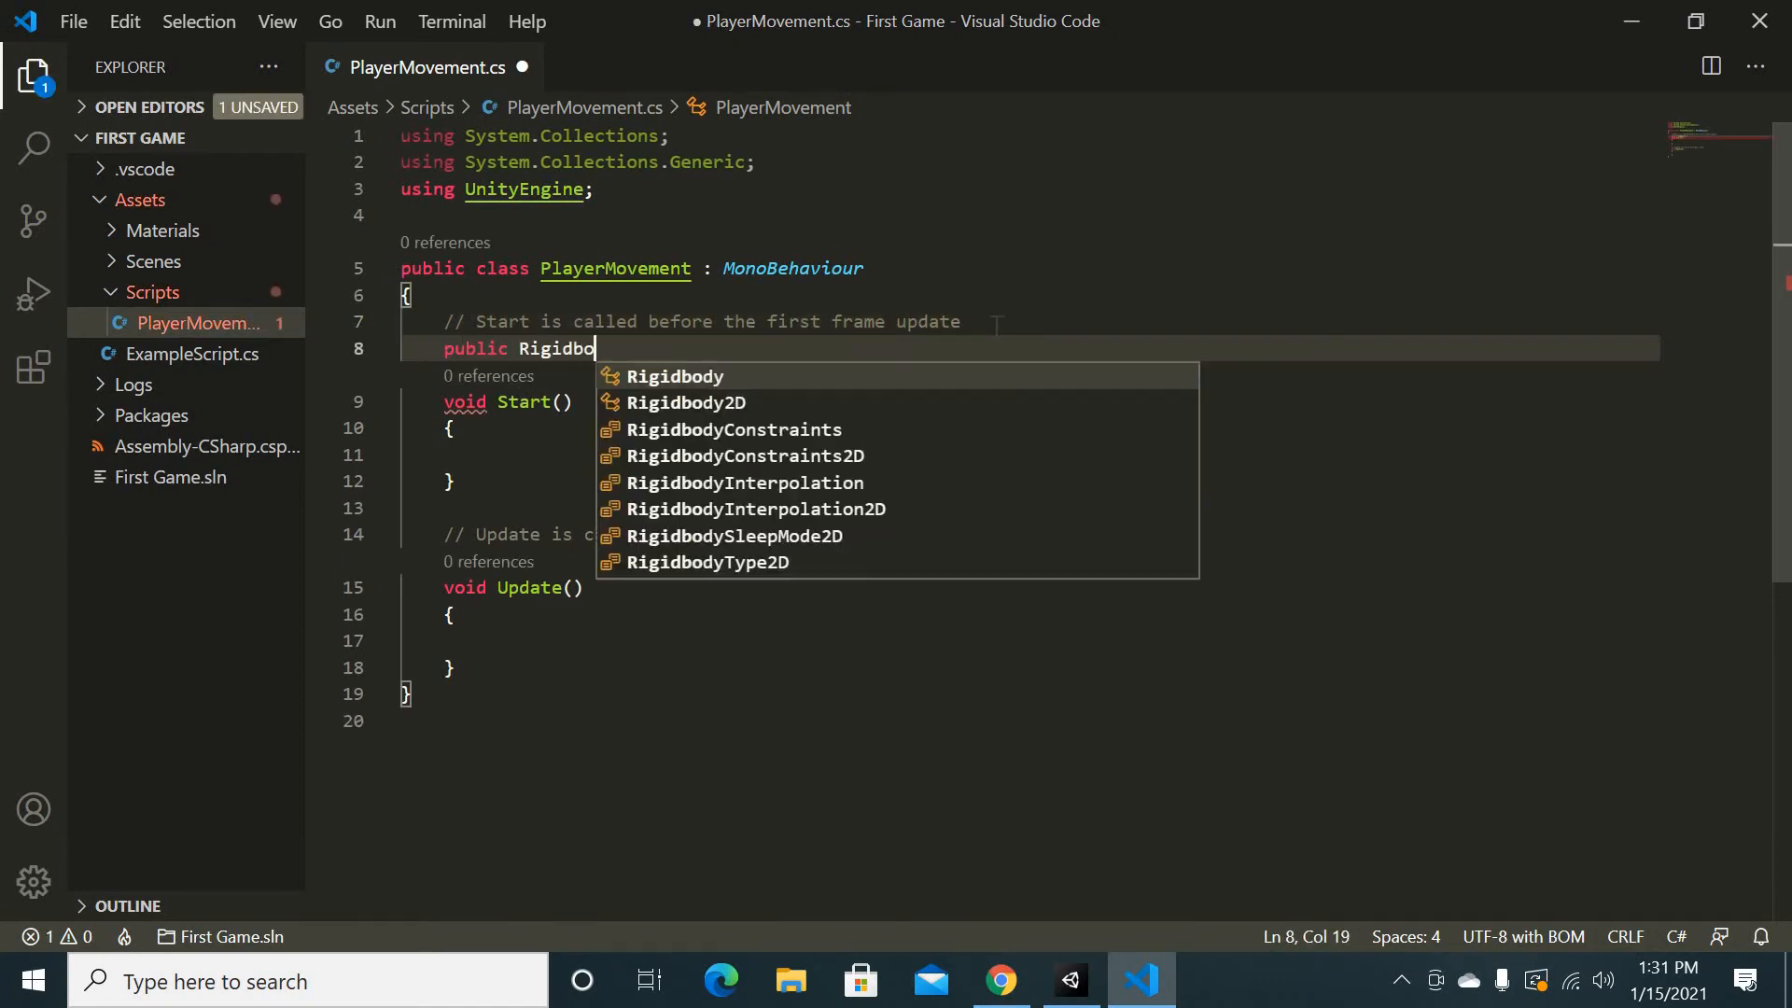
type("dy rb")
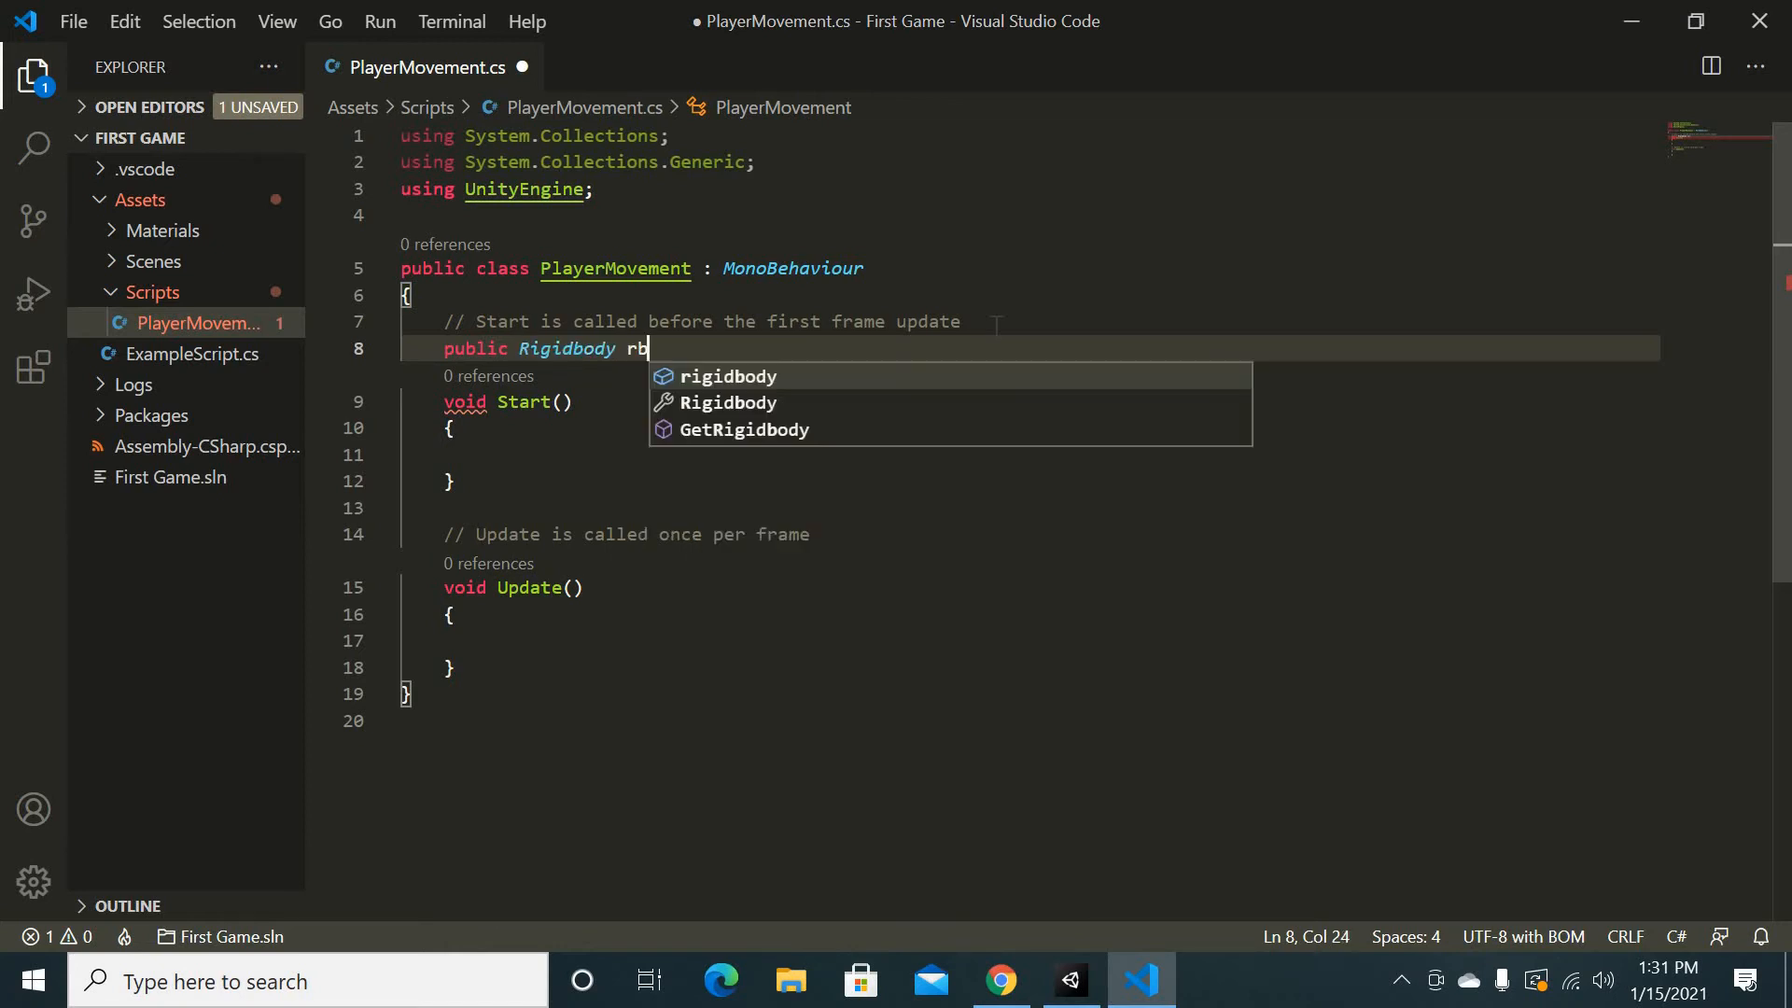
left_click(997, 295)
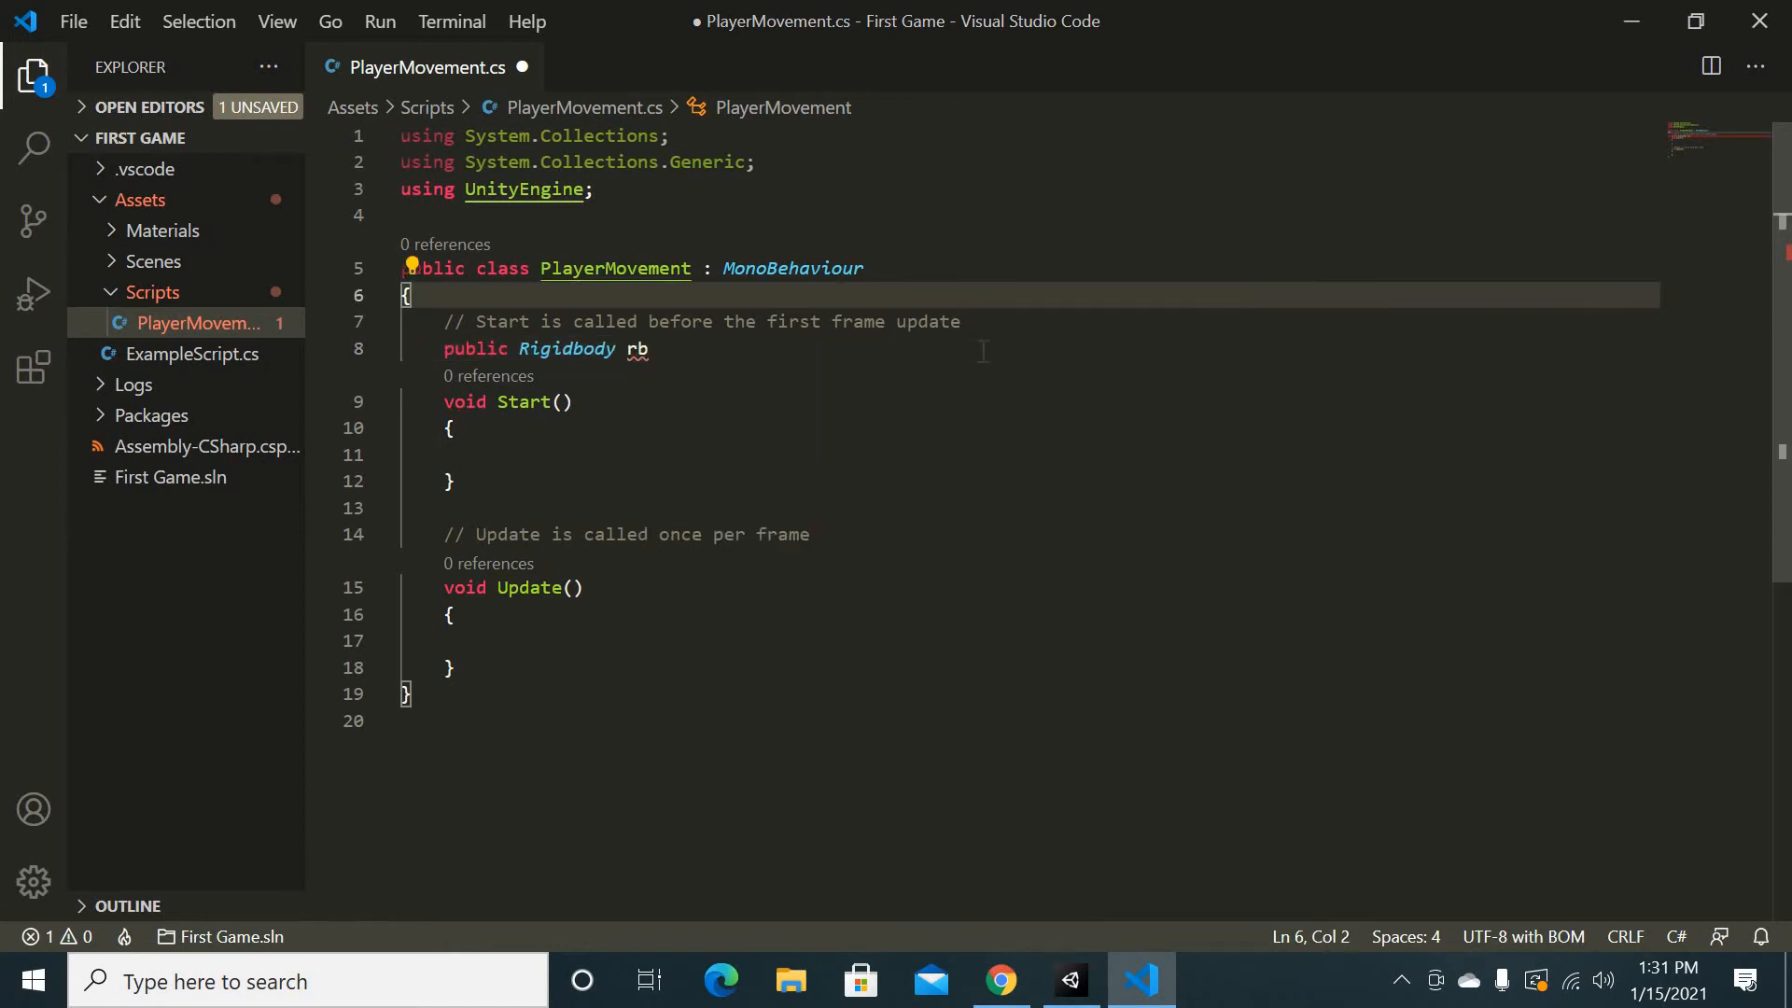
left_click(983, 351)
type(";")
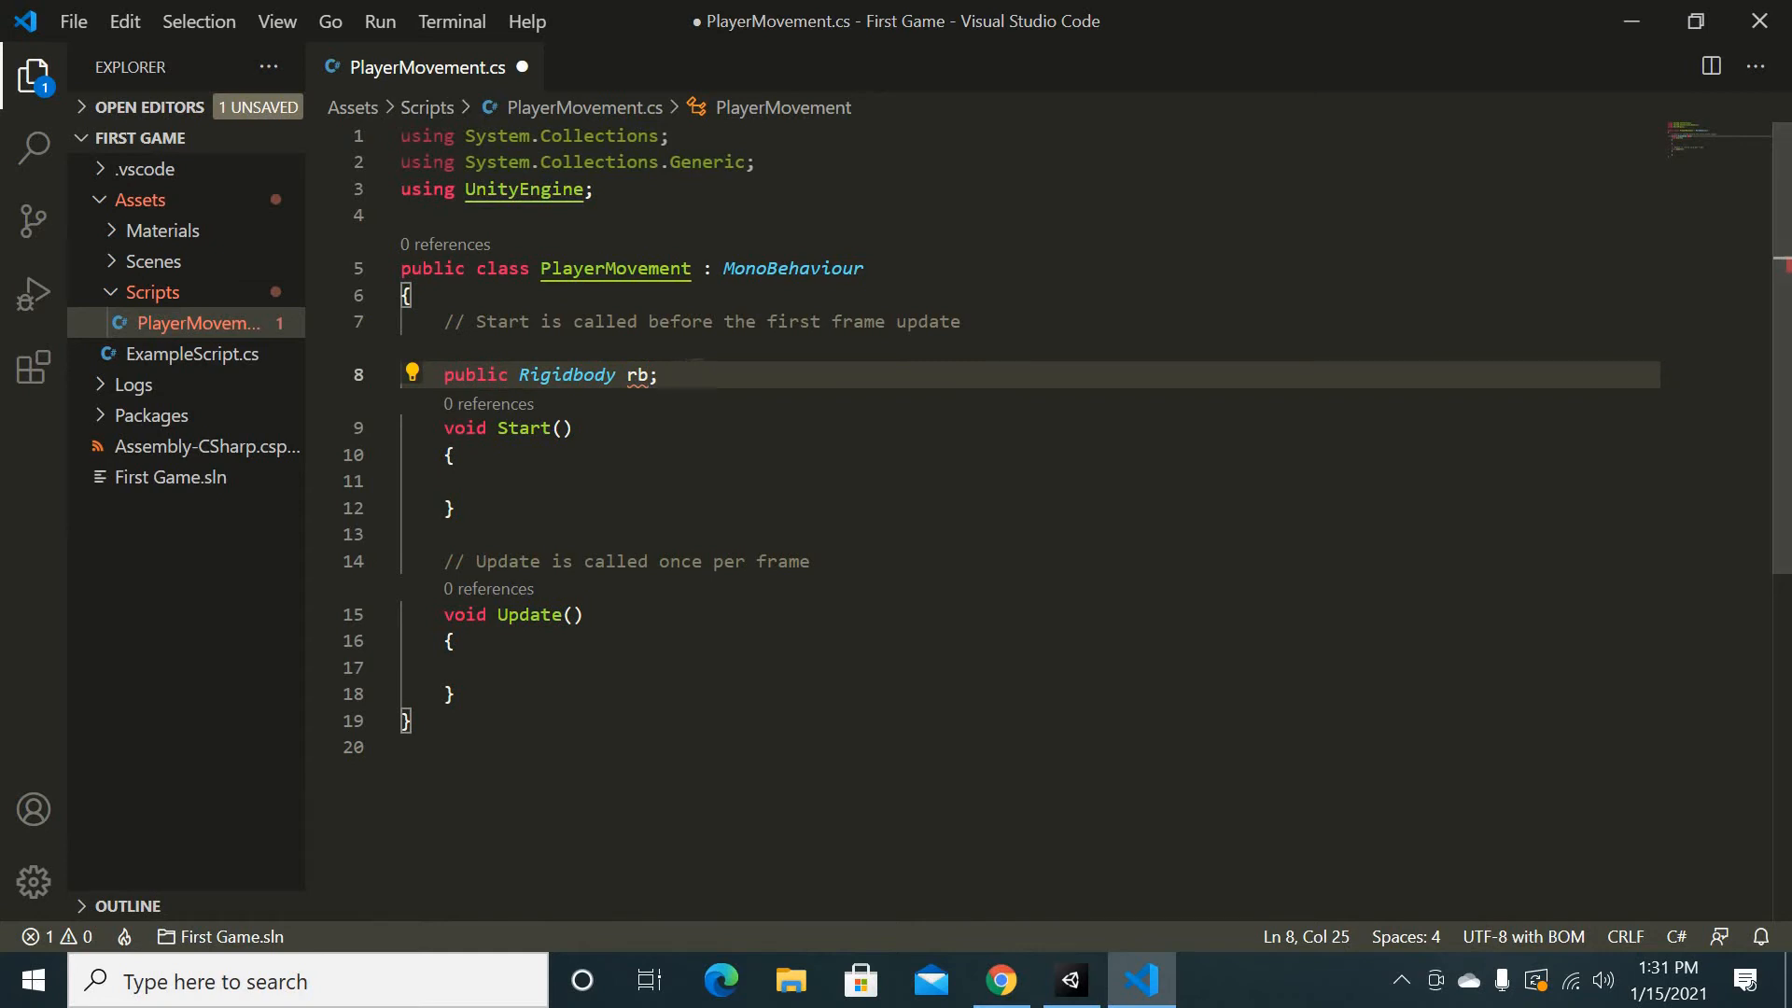
key("shift+Left")
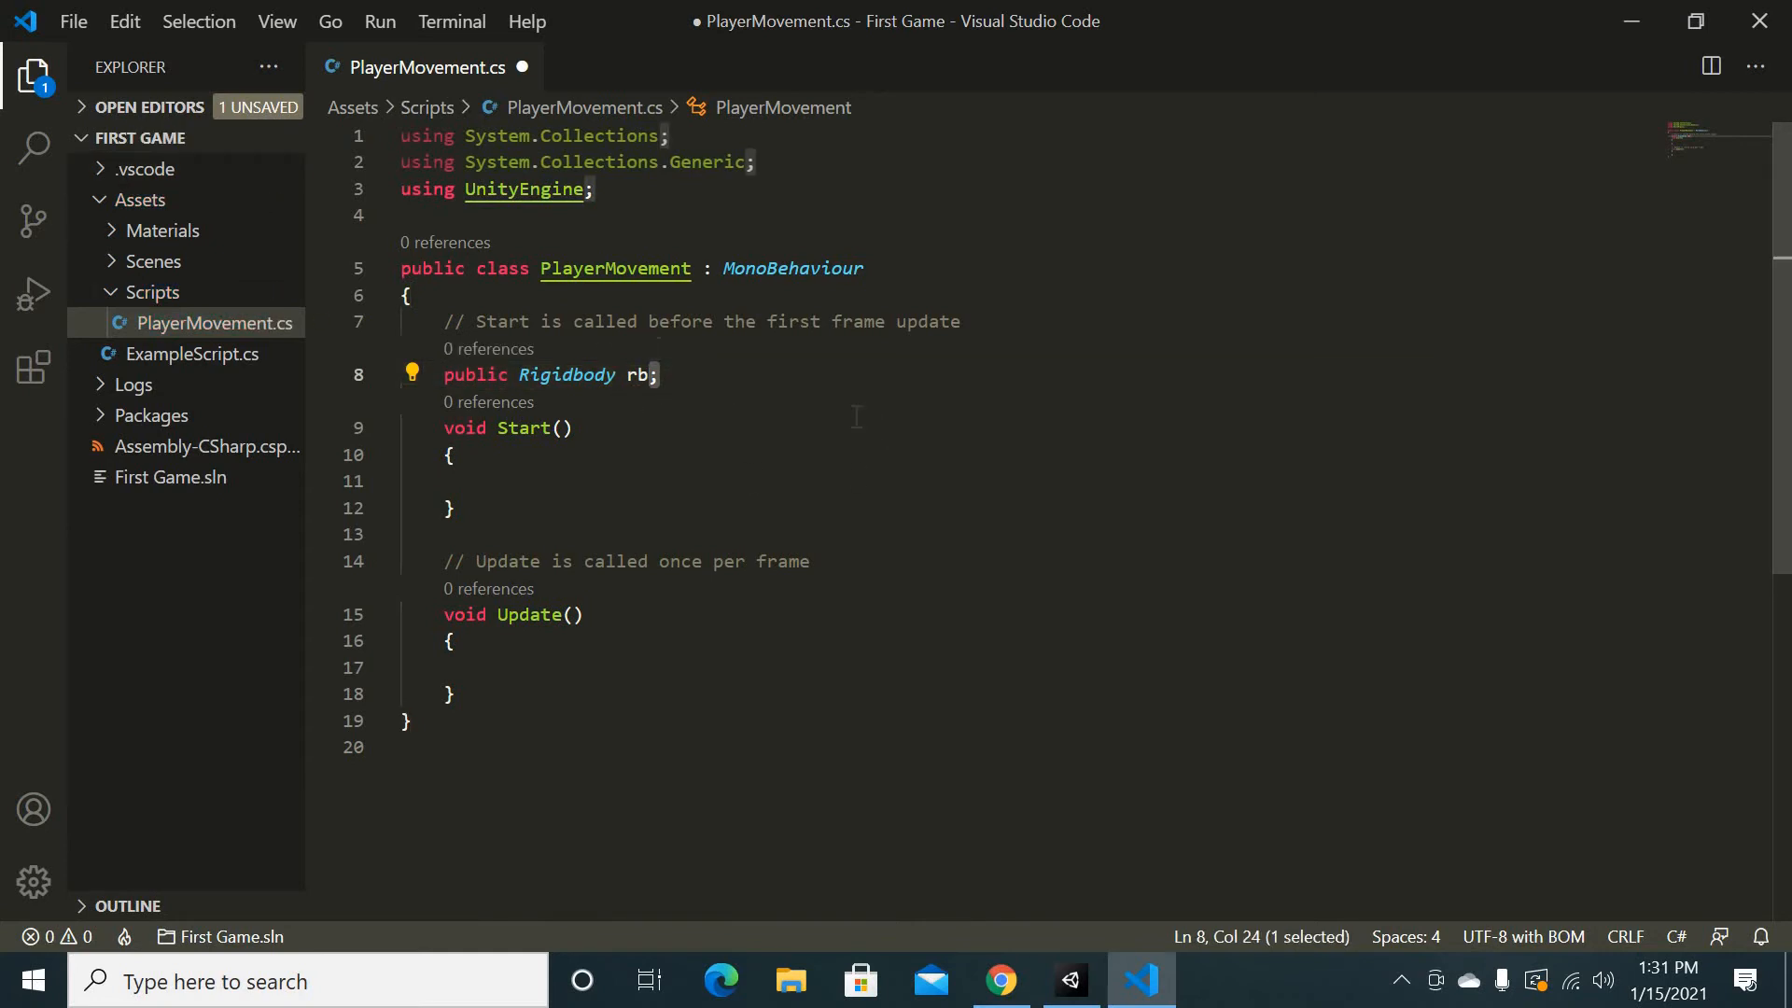
left_click(890, 382)
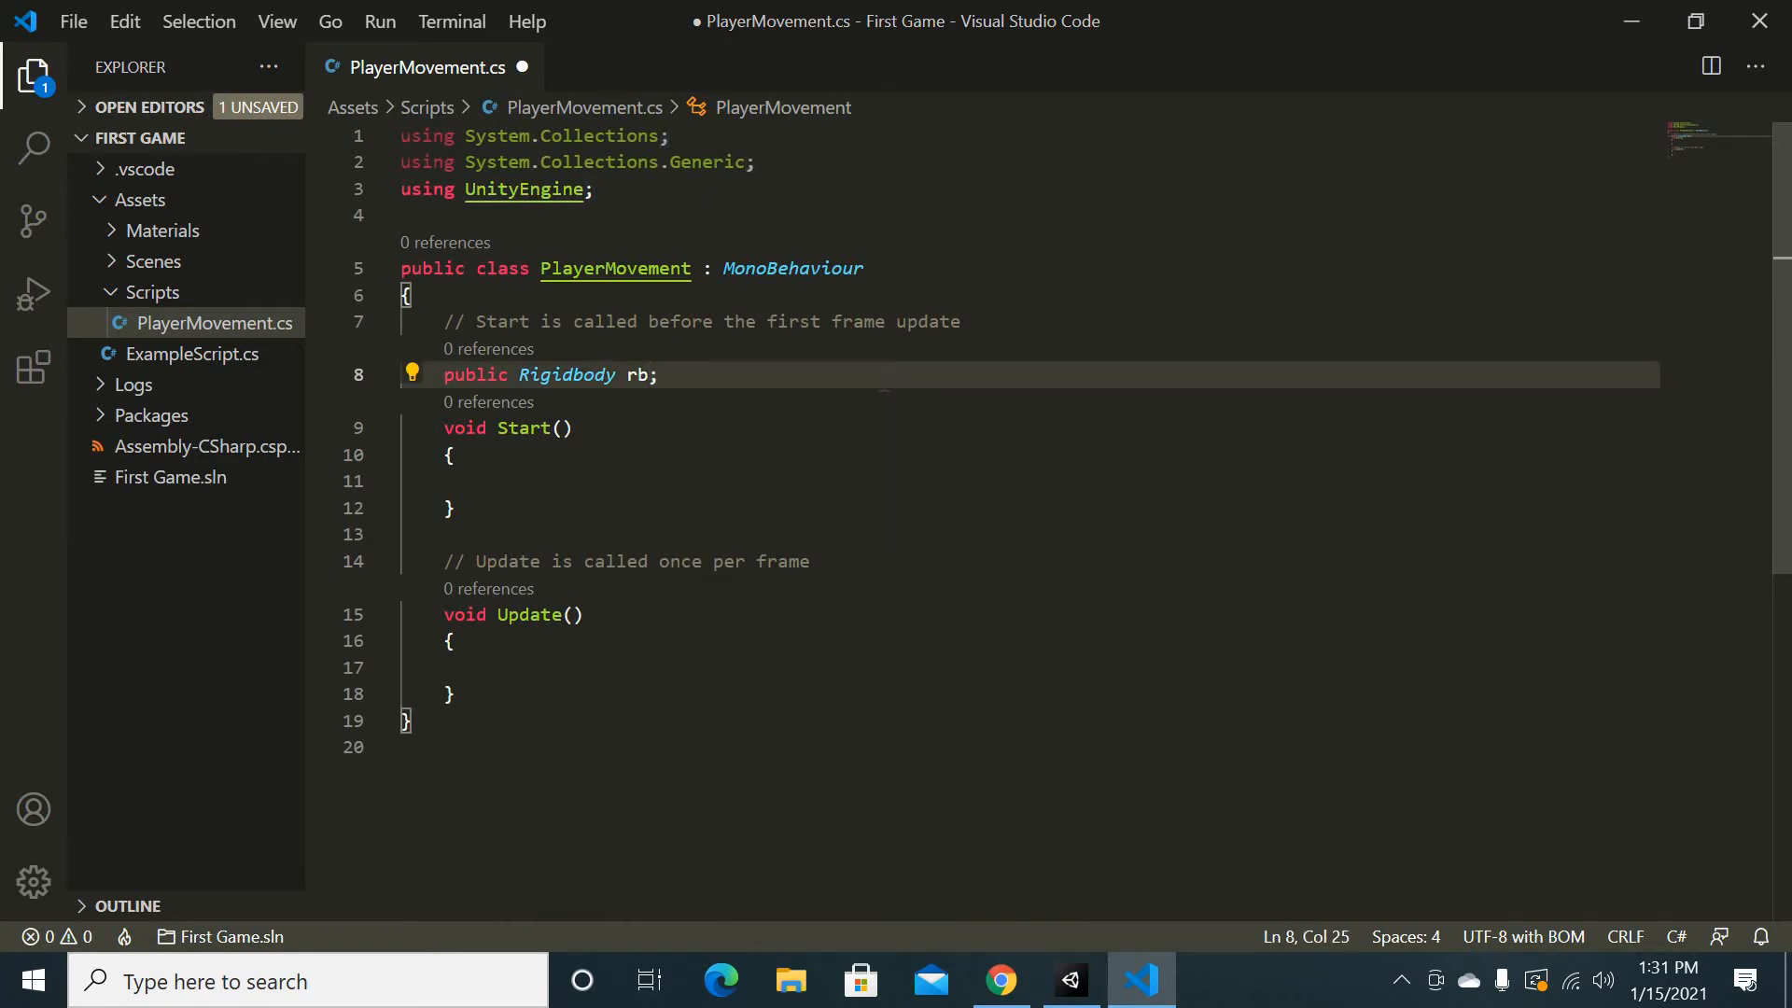
key("ctrl+s")
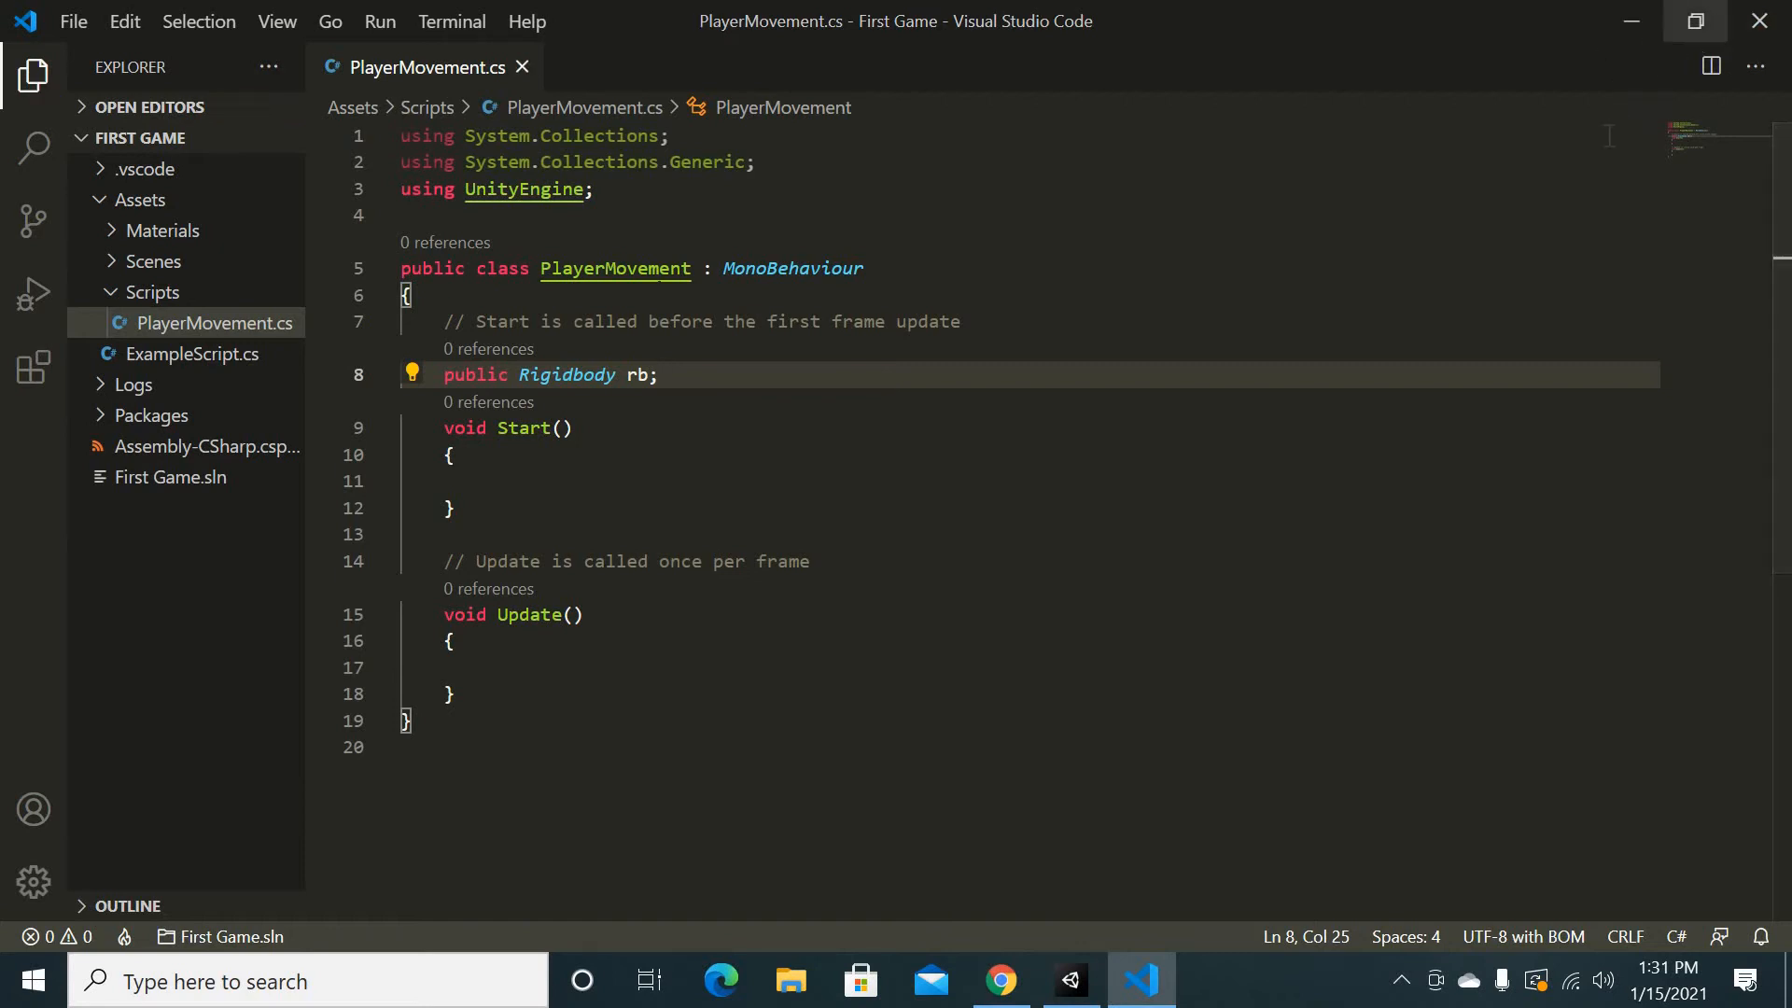
In Unity, add a Rigidbody component to Player and assign it to the Rb field of the Player Movement script
key("alt+Tab")
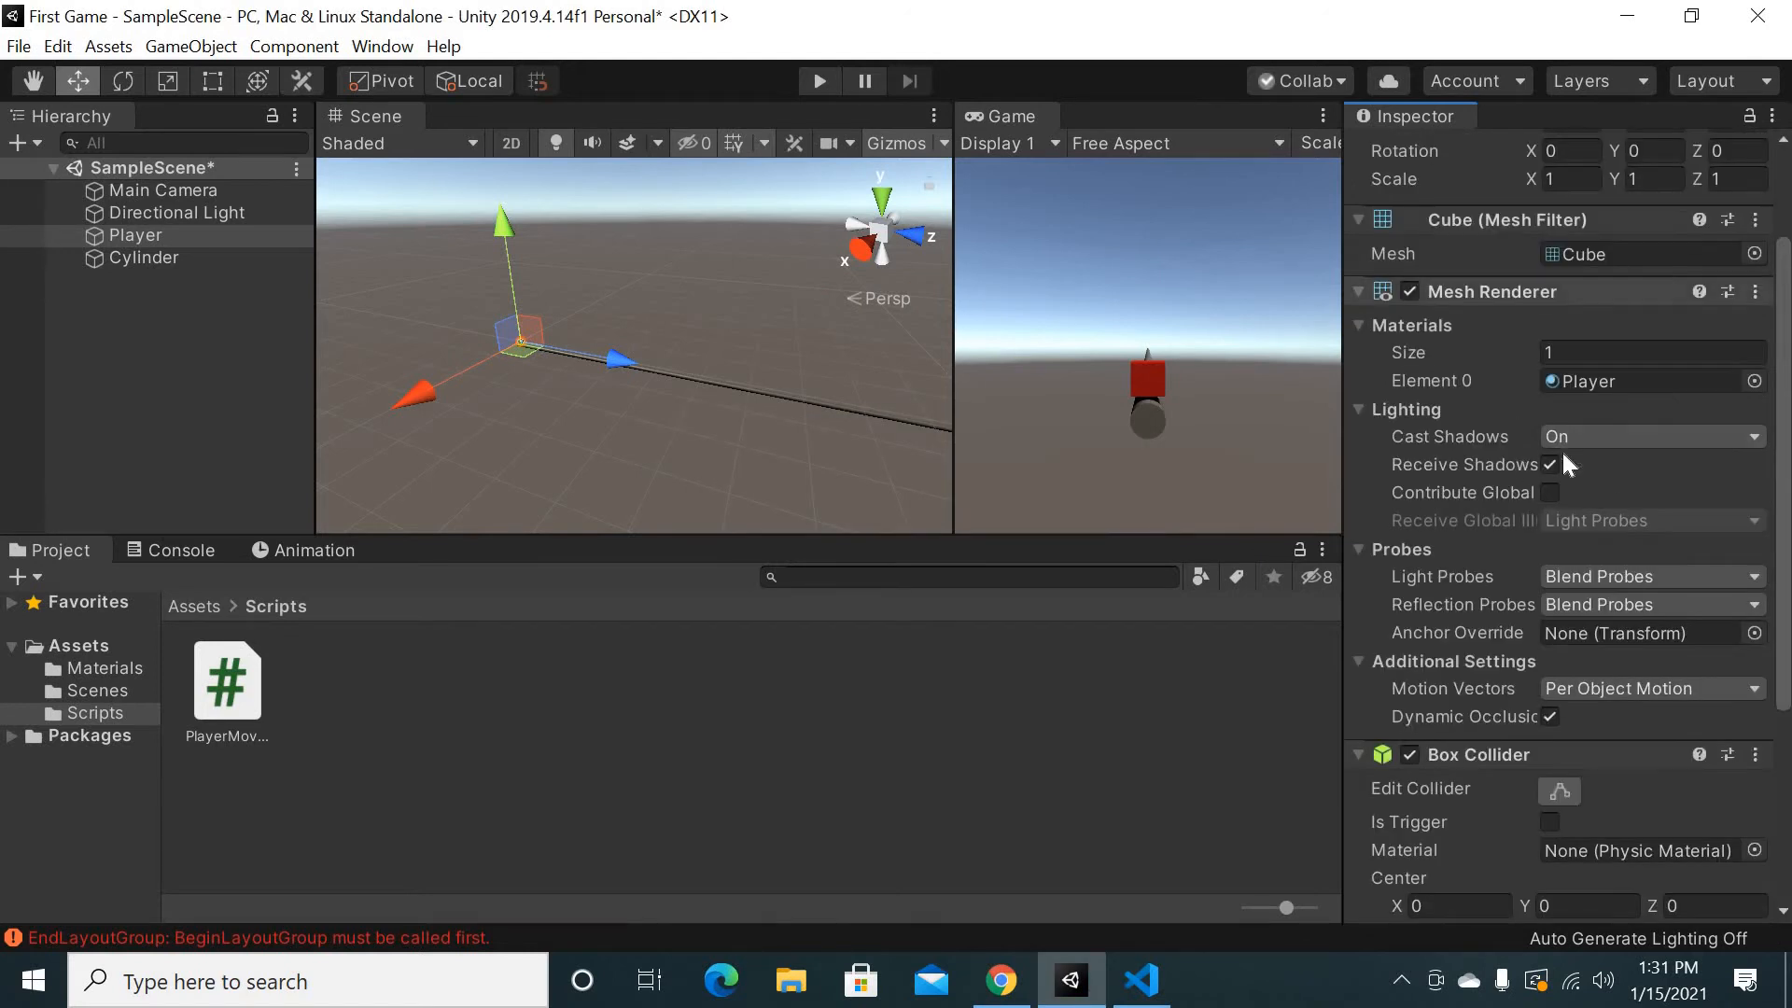
scroll(1592, 402, "down", 5)
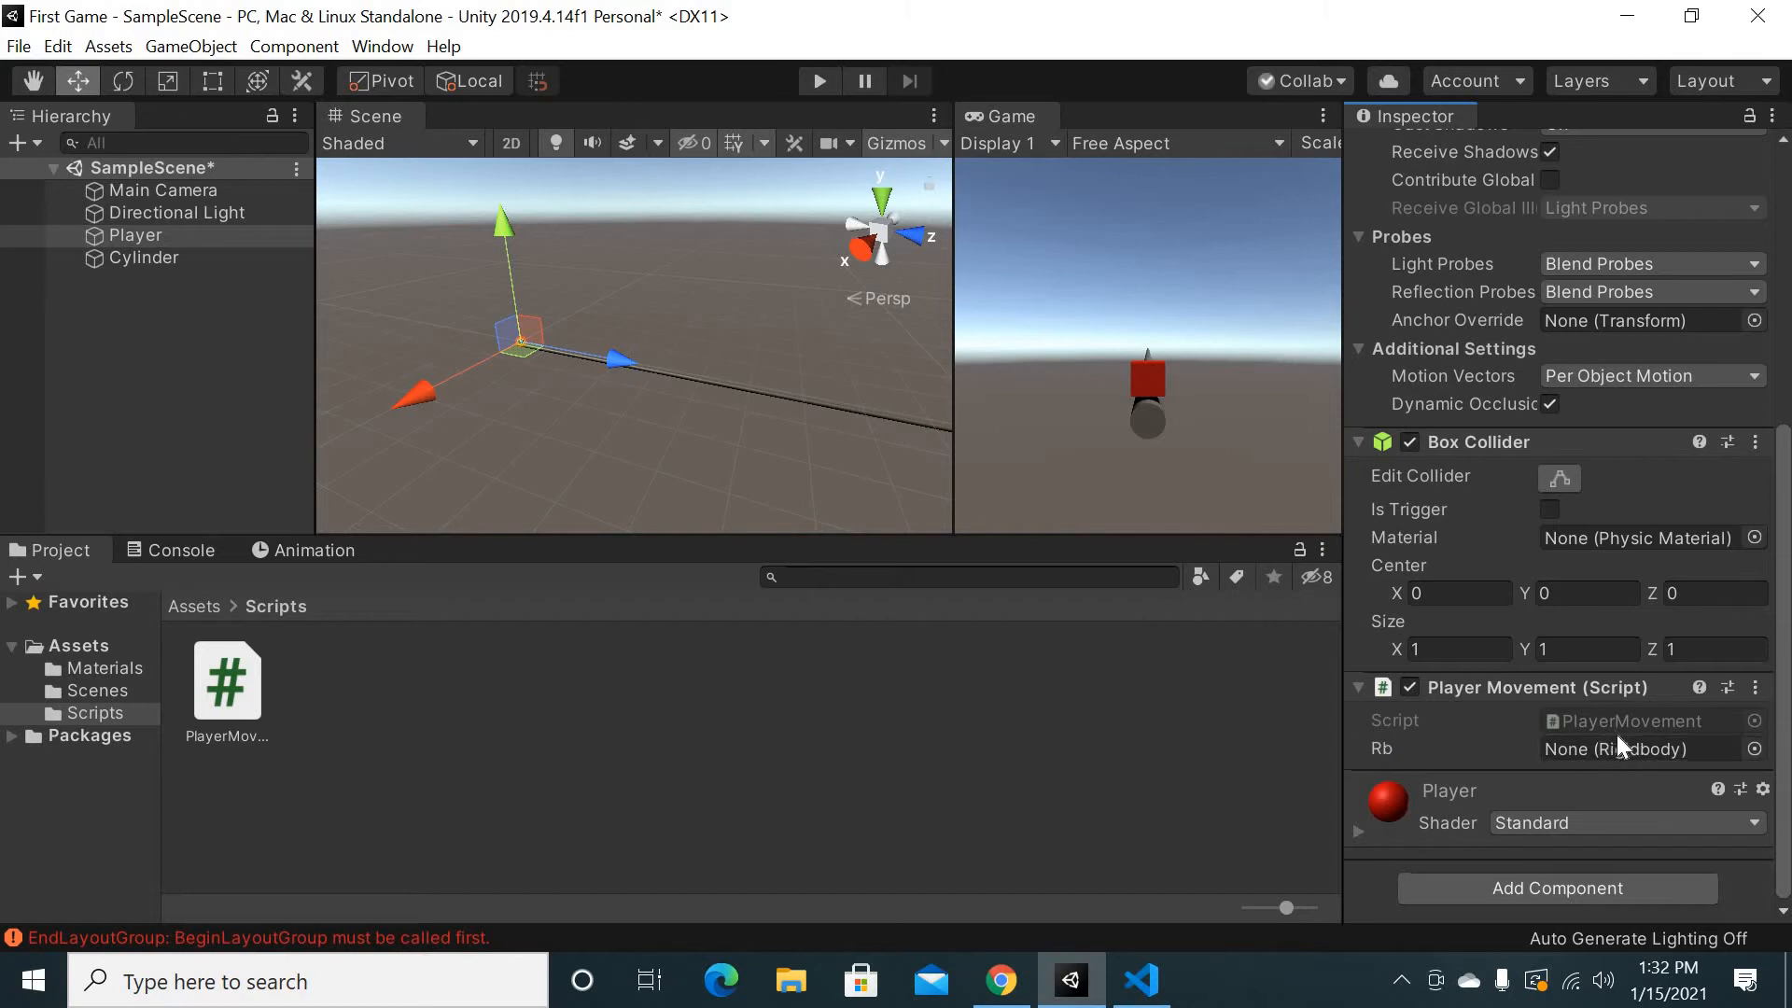
left_click(1564, 885)
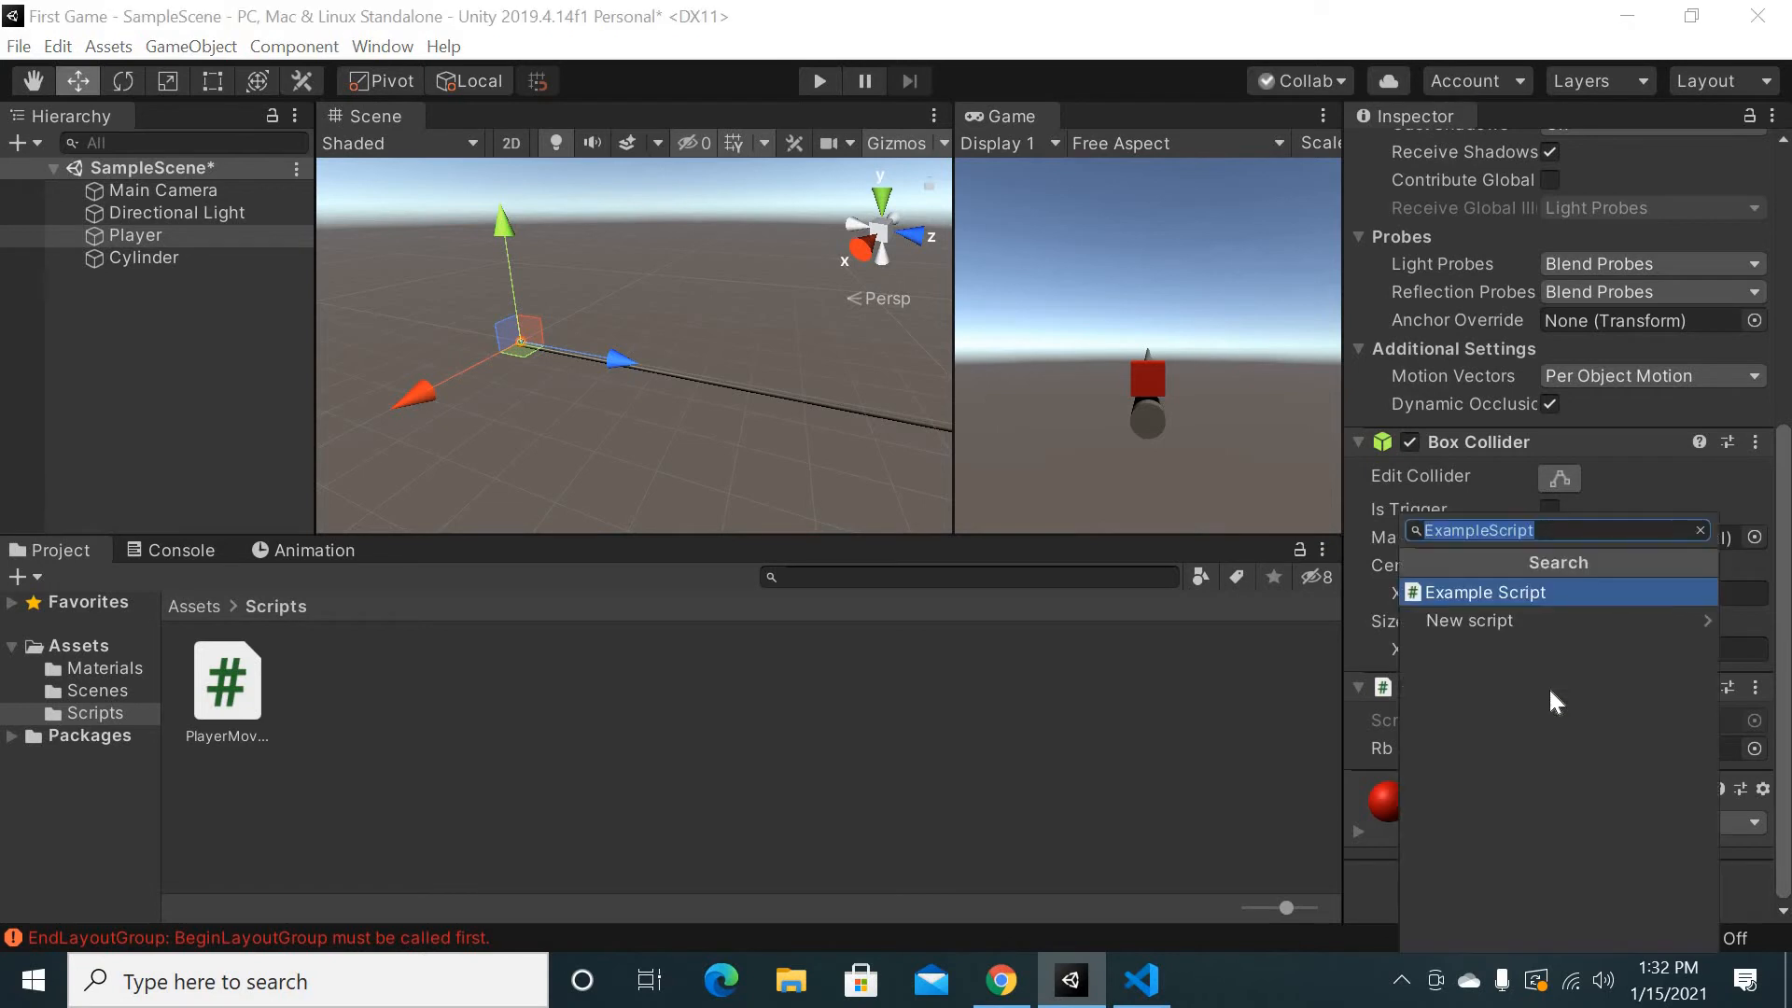
left_click(1749, 861)
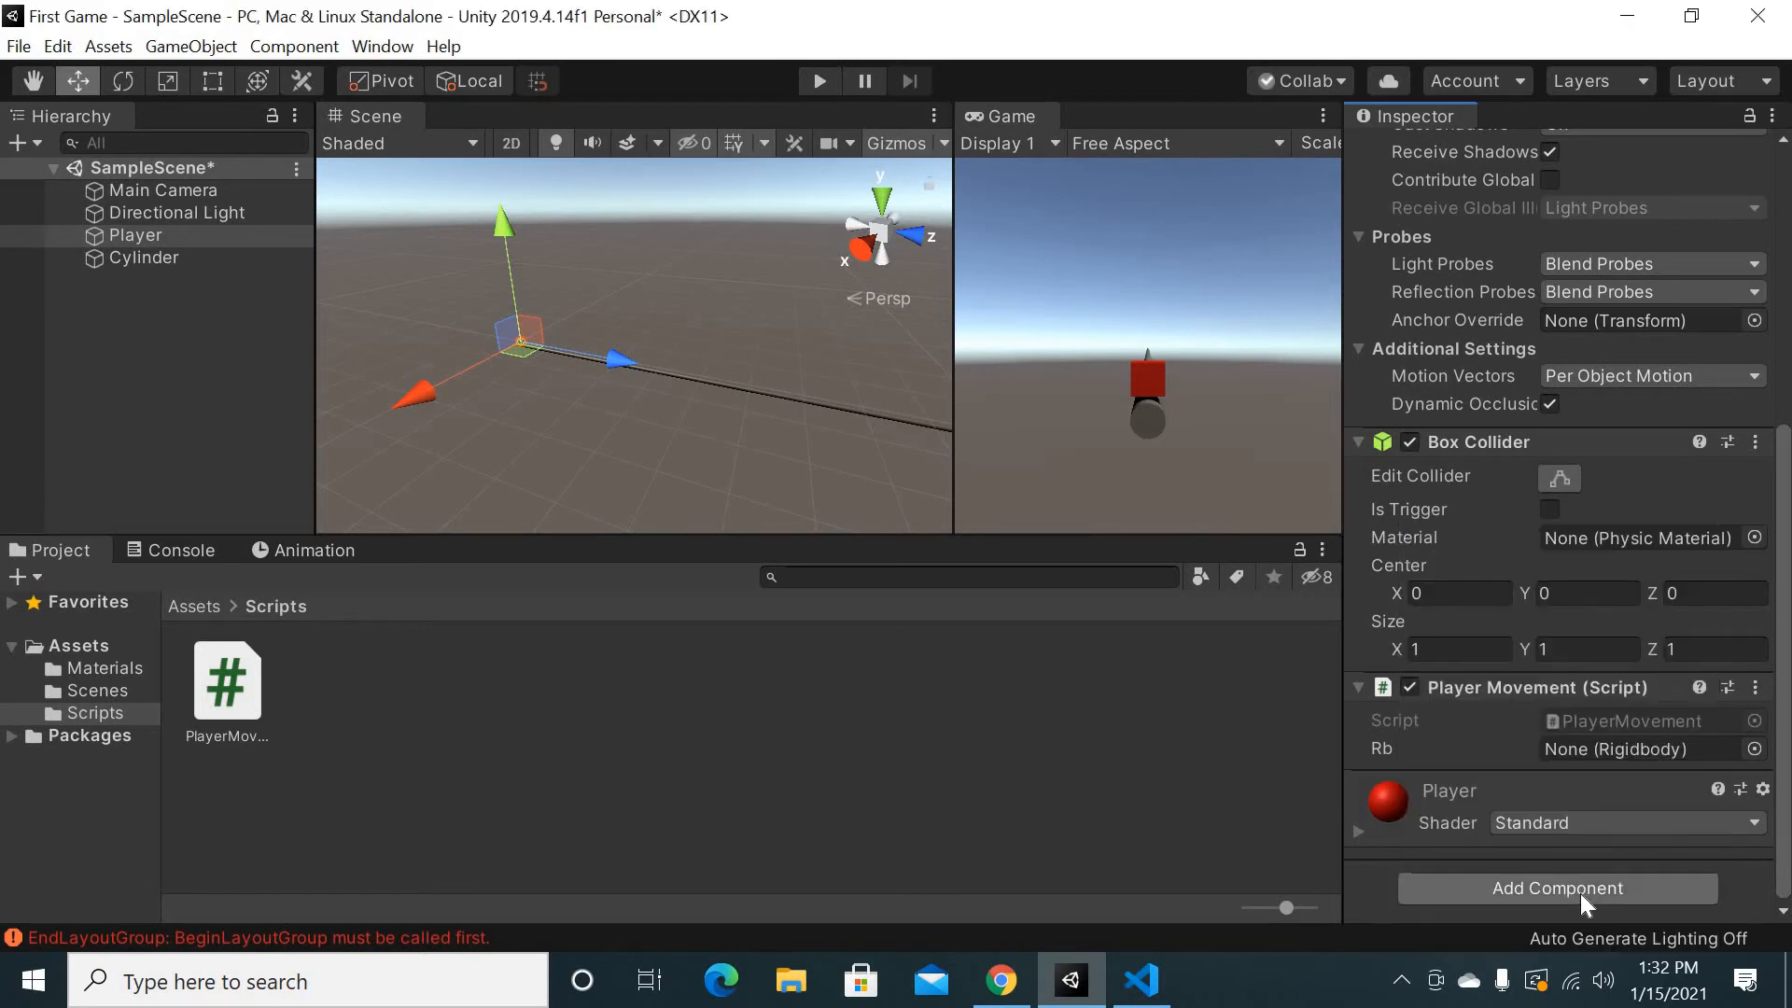
left_click(1581, 891)
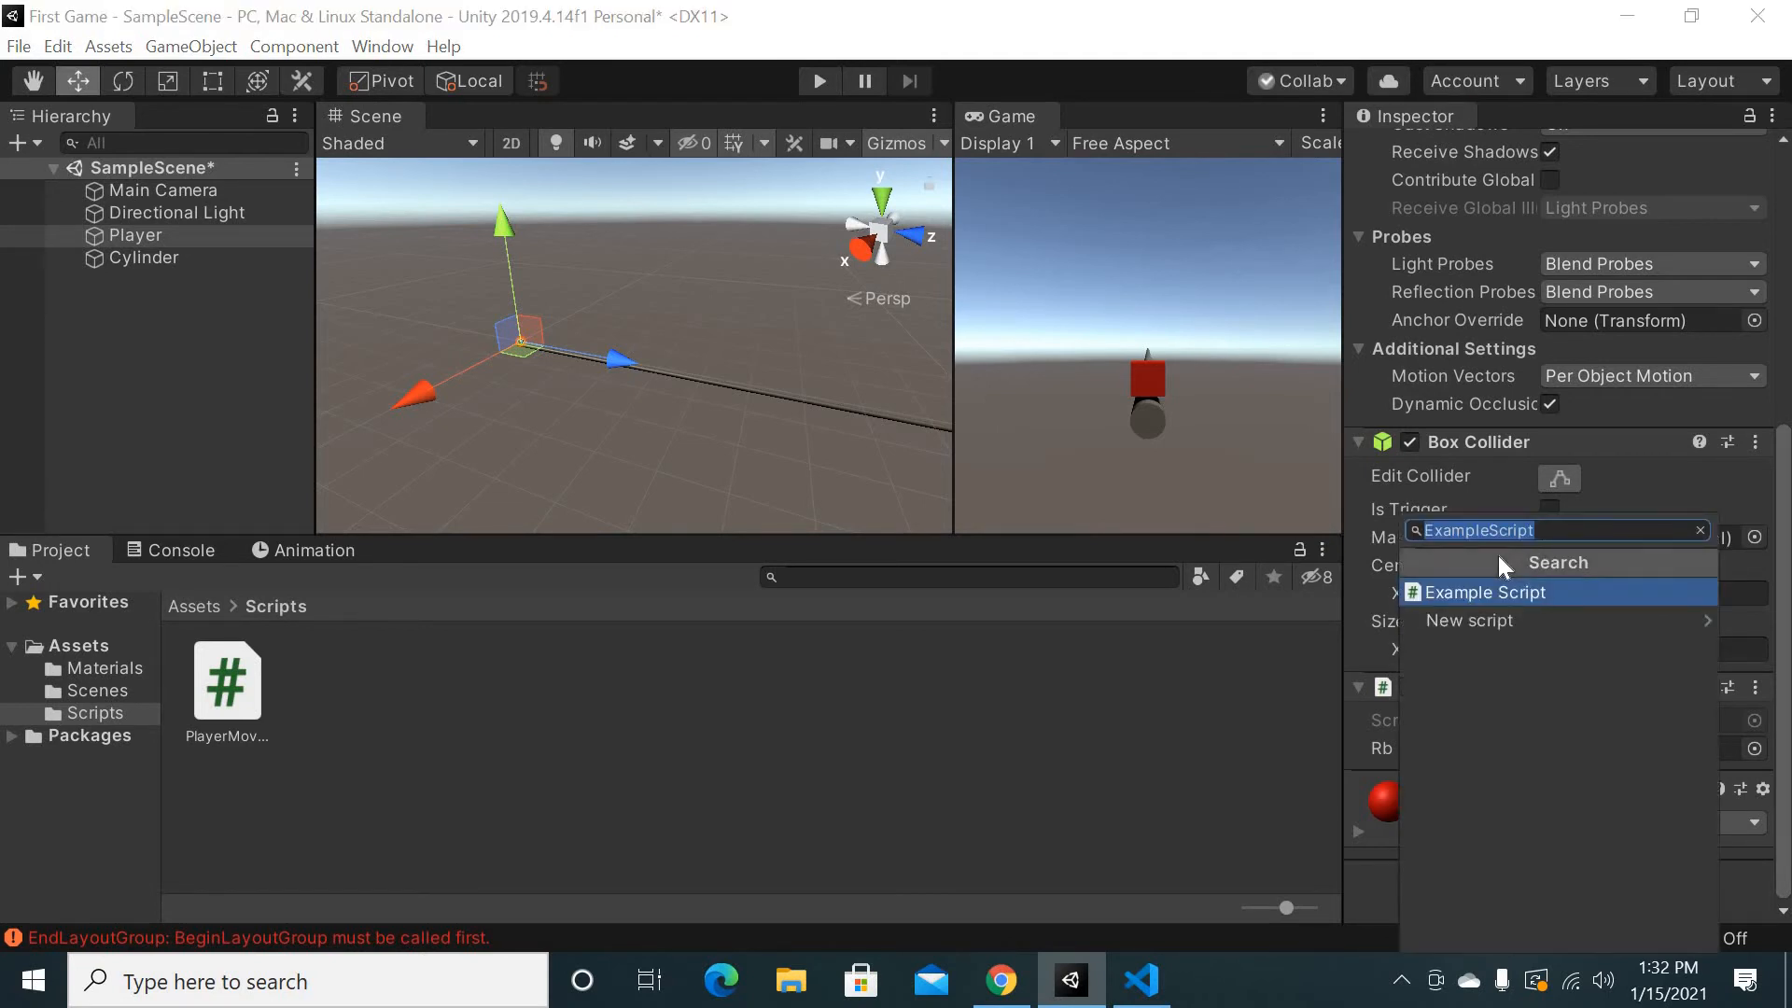
type("Rigid")
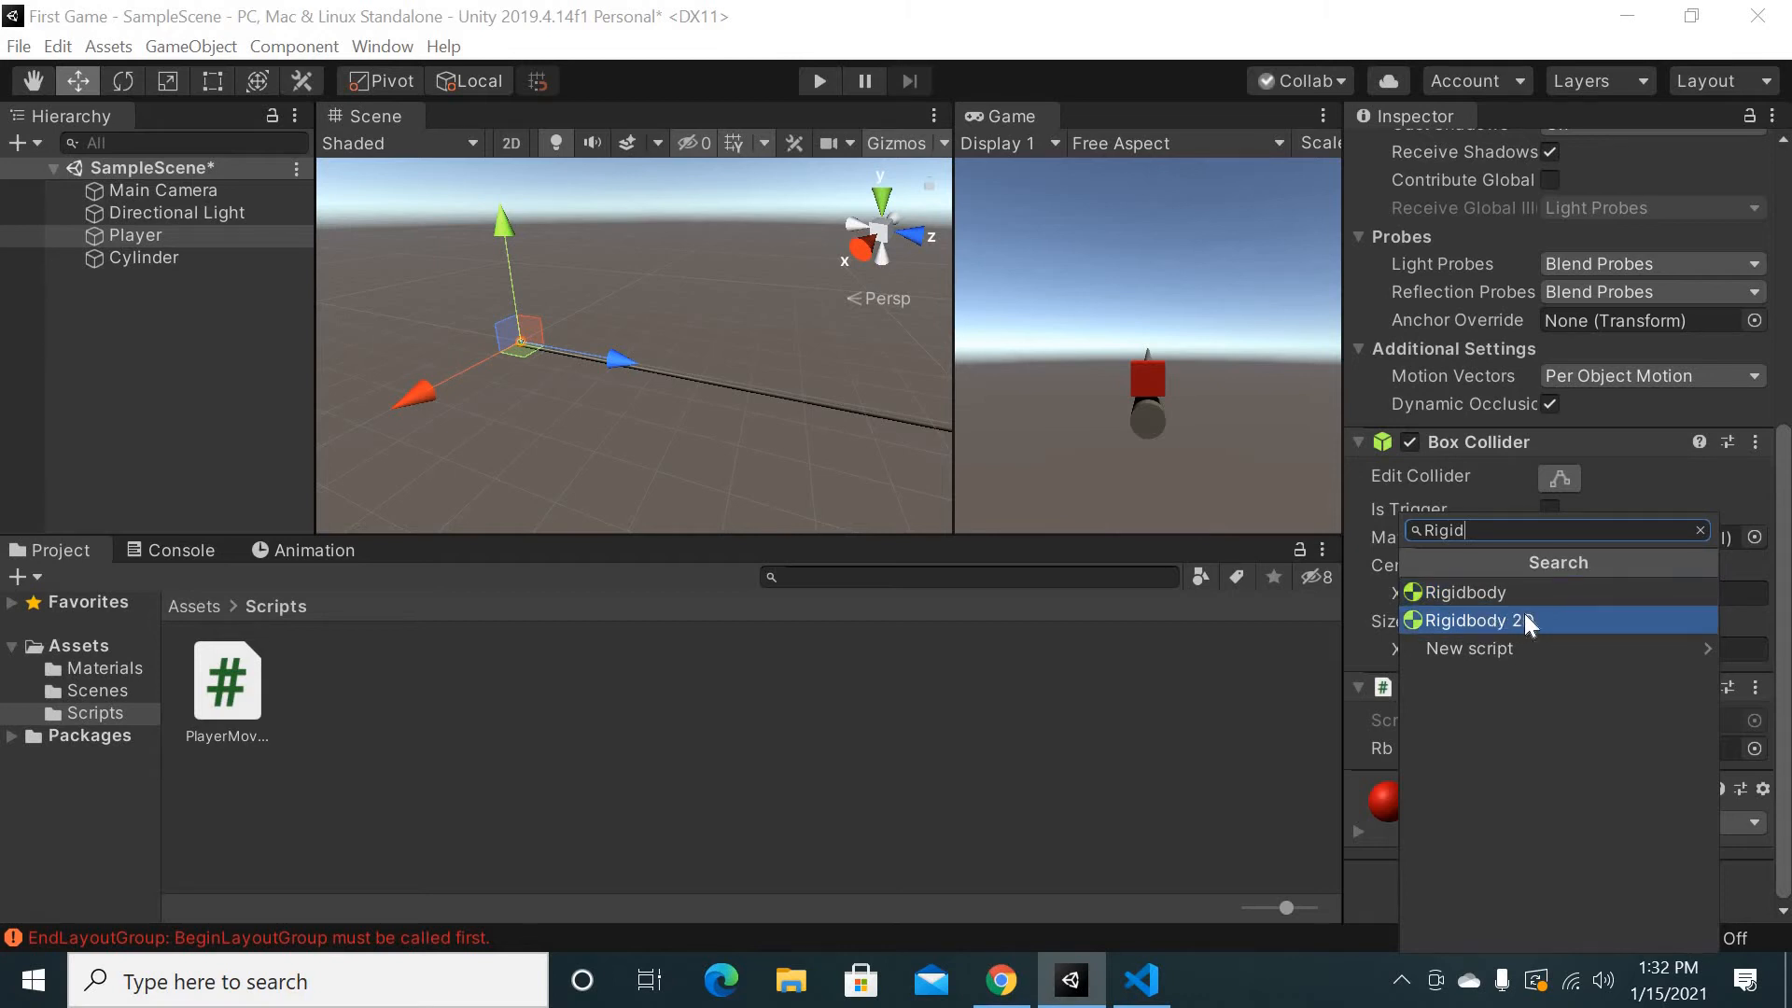
left_click(1465, 593)
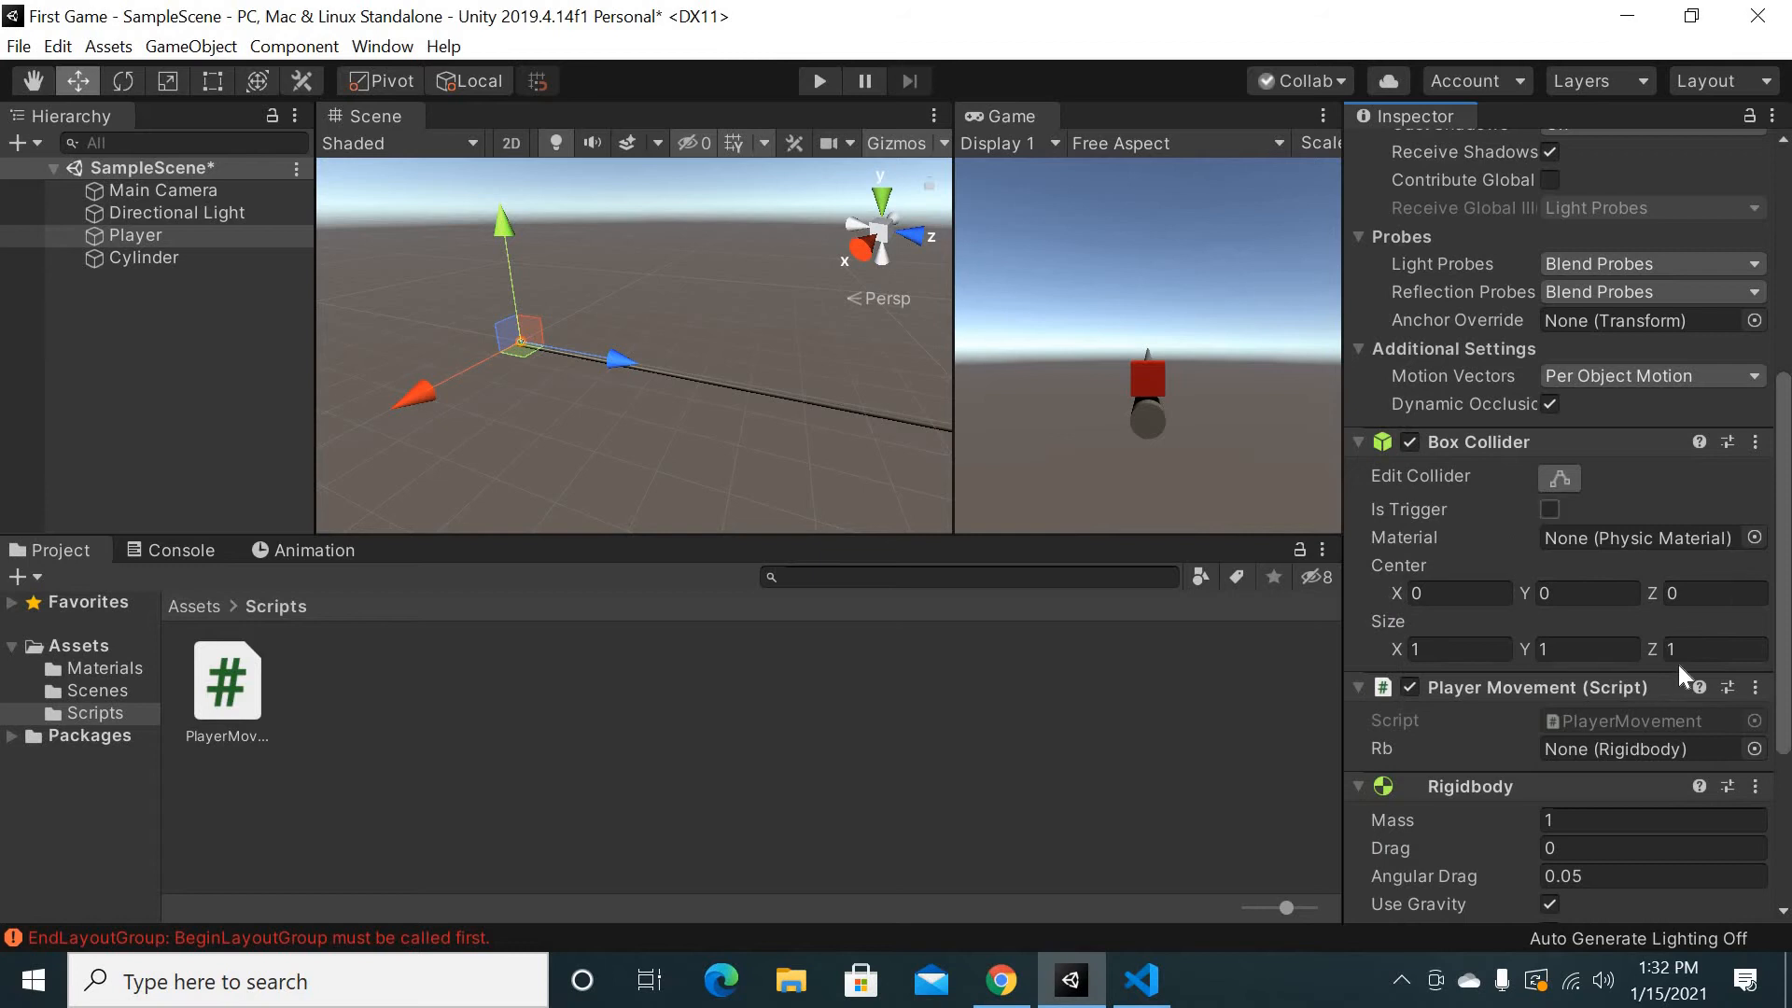
scroll(1678, 664, "down", 5)
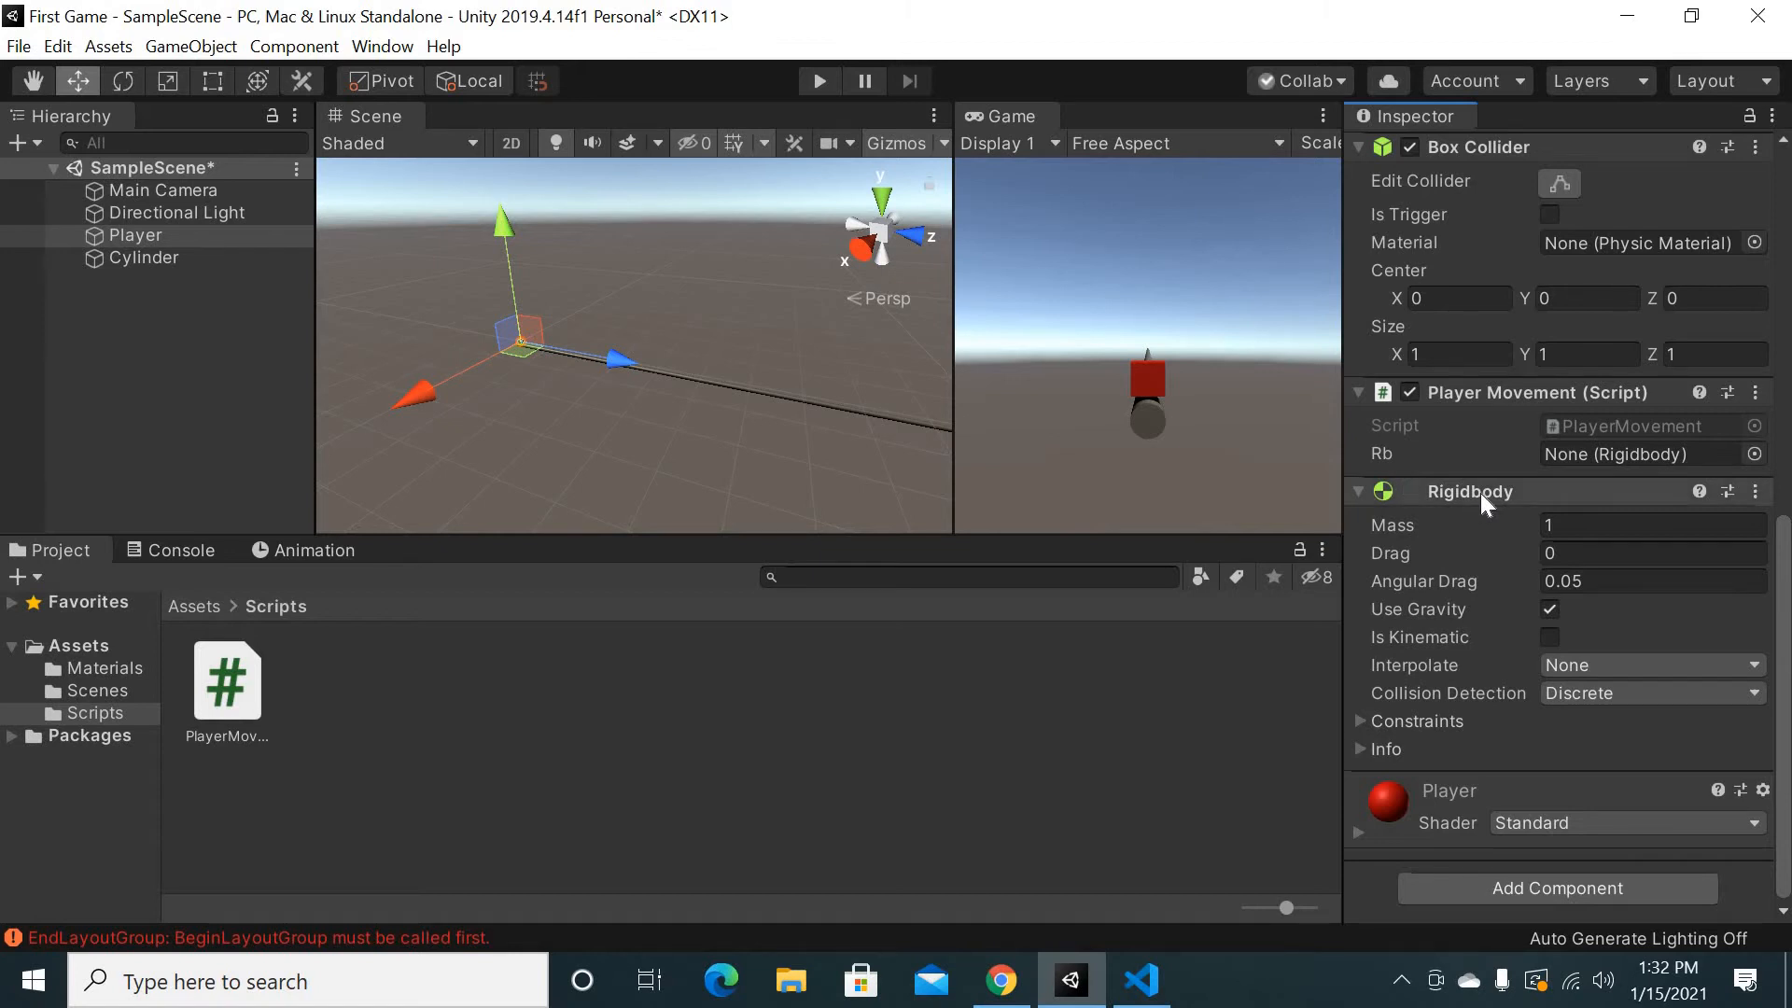
left_click_drag(1480, 492, 1587, 454)
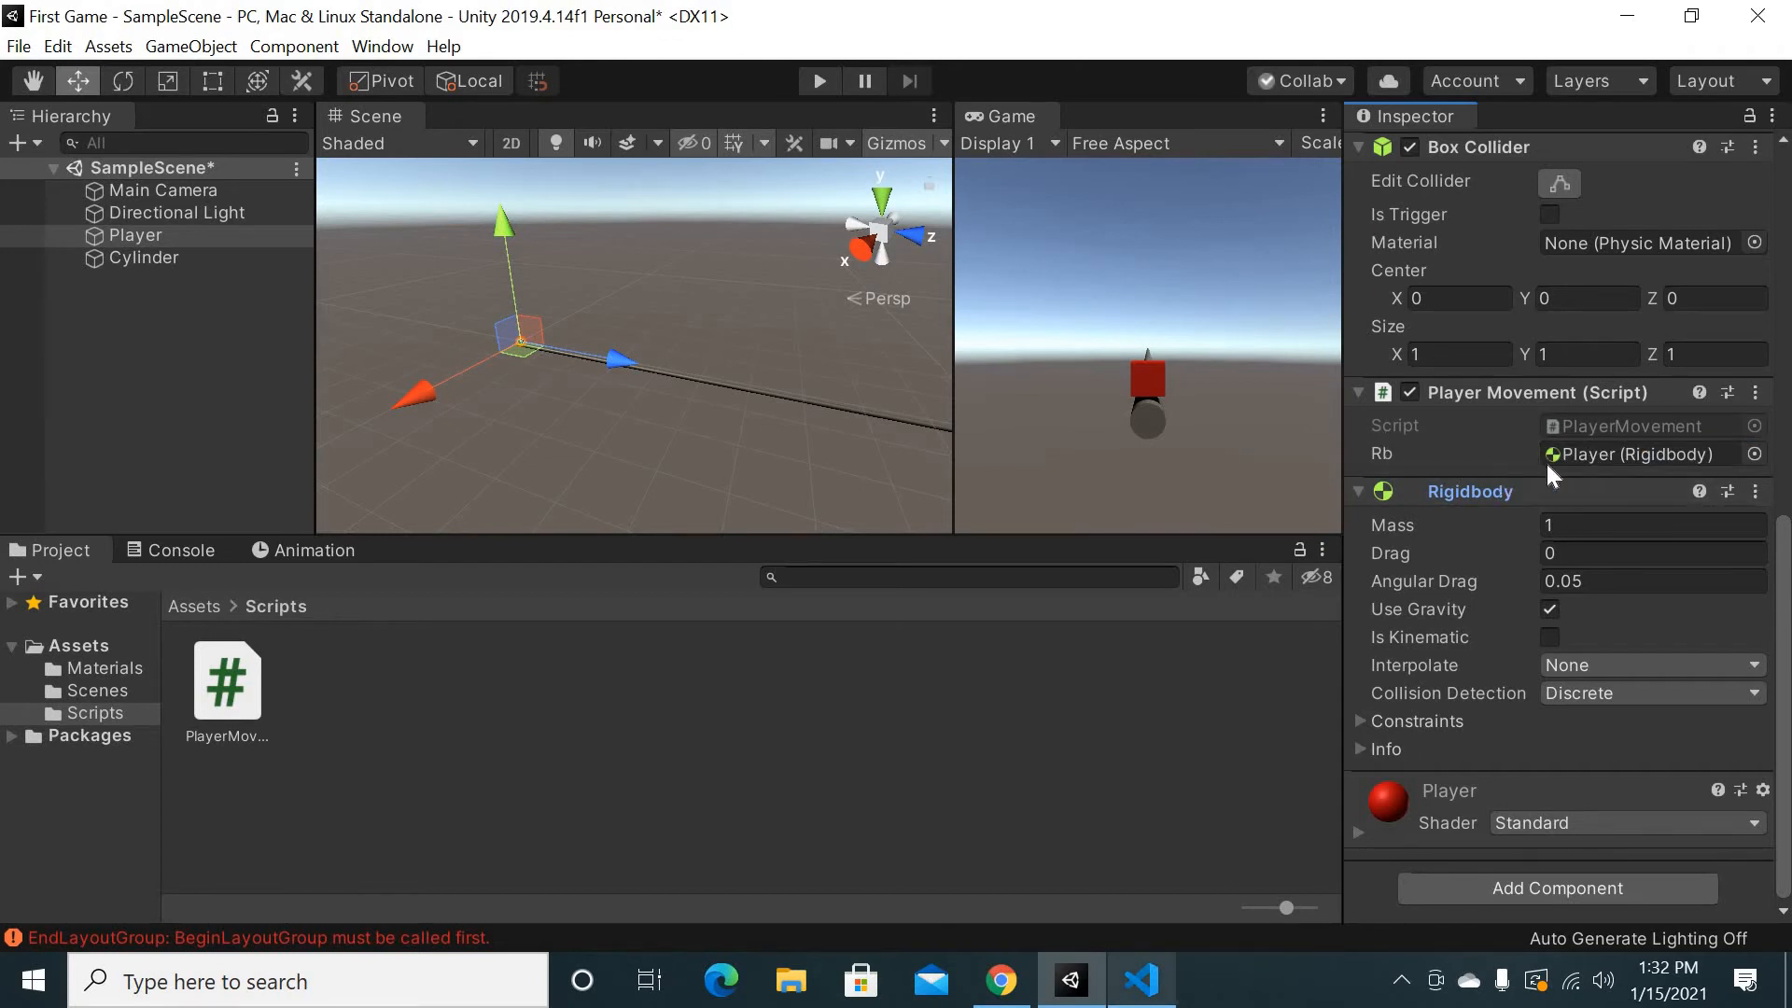
Back in Visual Studio Code, delete the Start and Update methods from the PlayerMovement class
key("alt+Tab")
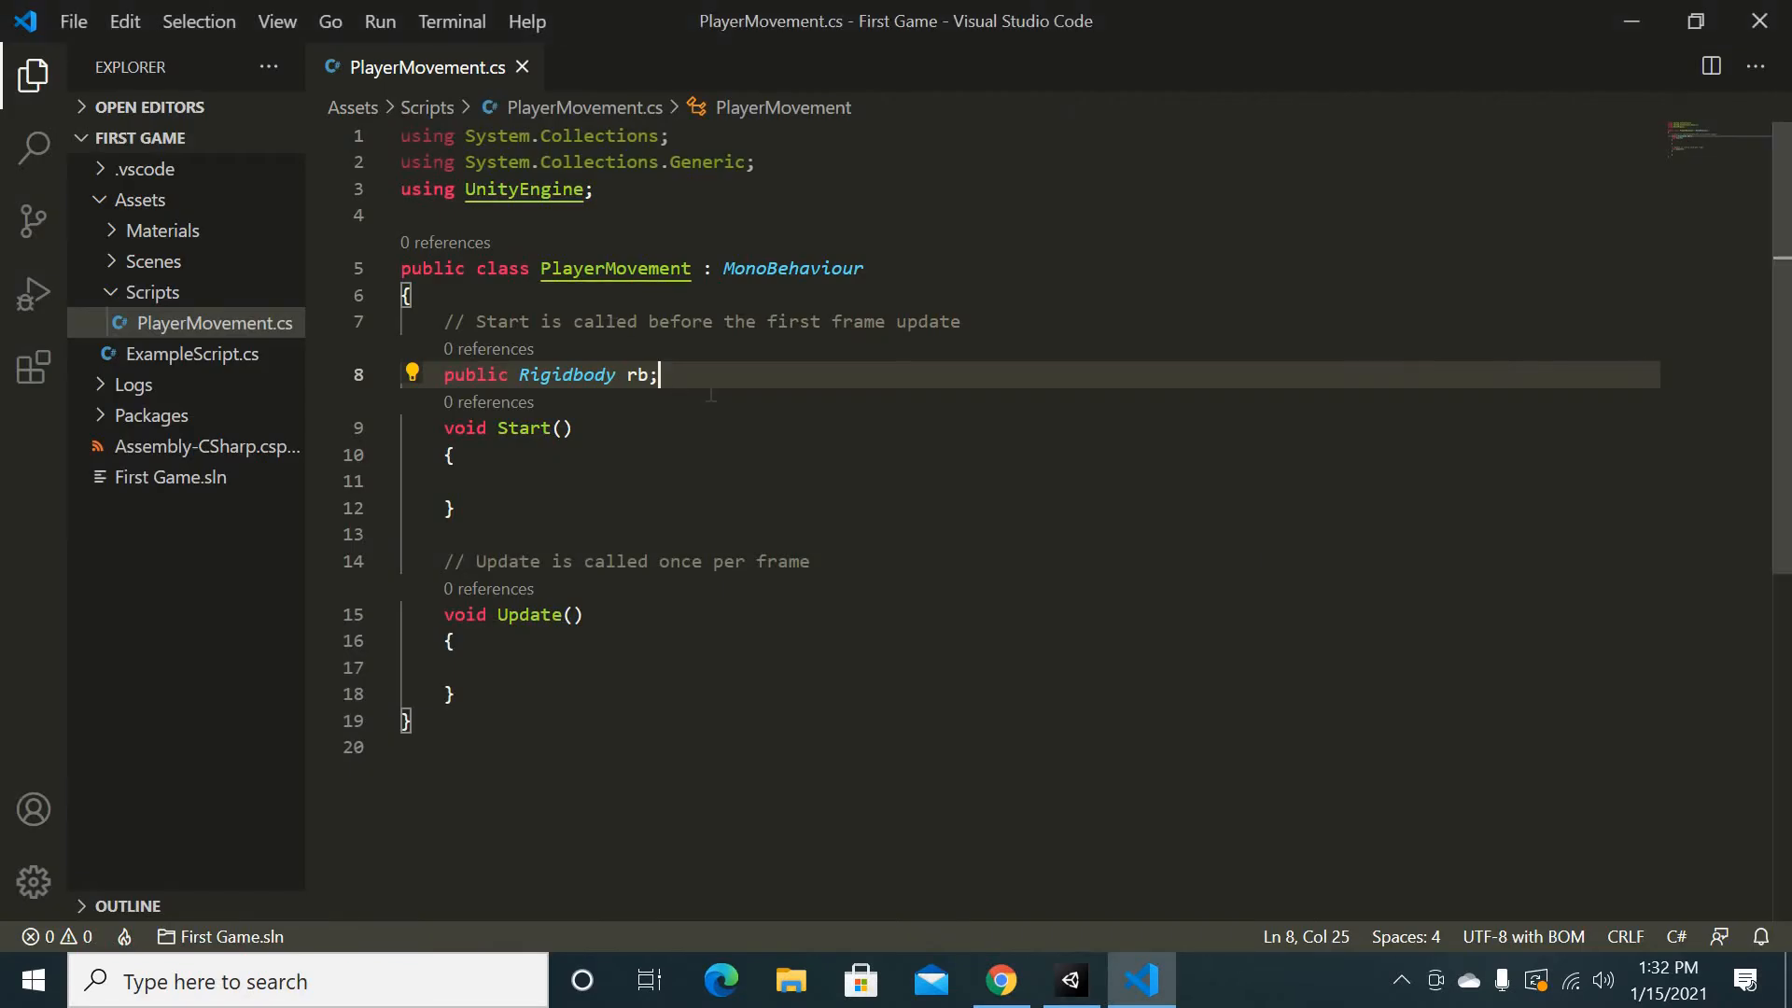
left_click(558, 480)
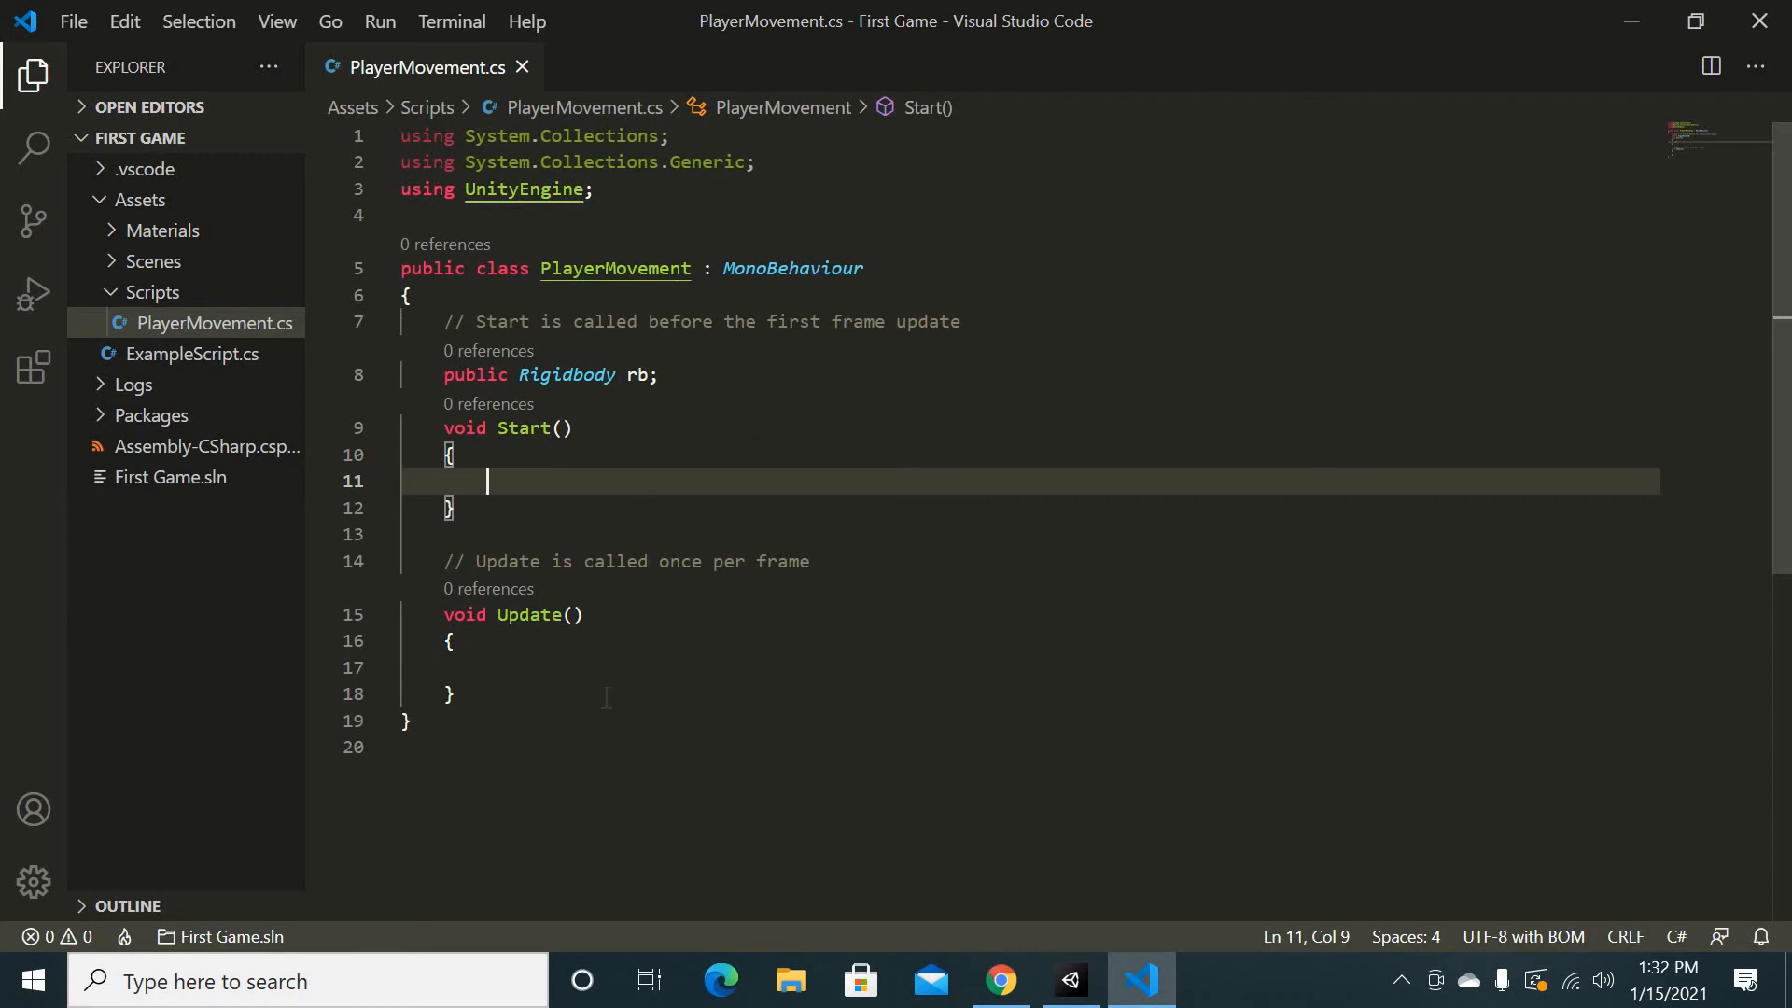
left_click_drag(514, 688, 351, 425)
key("BackSpace")
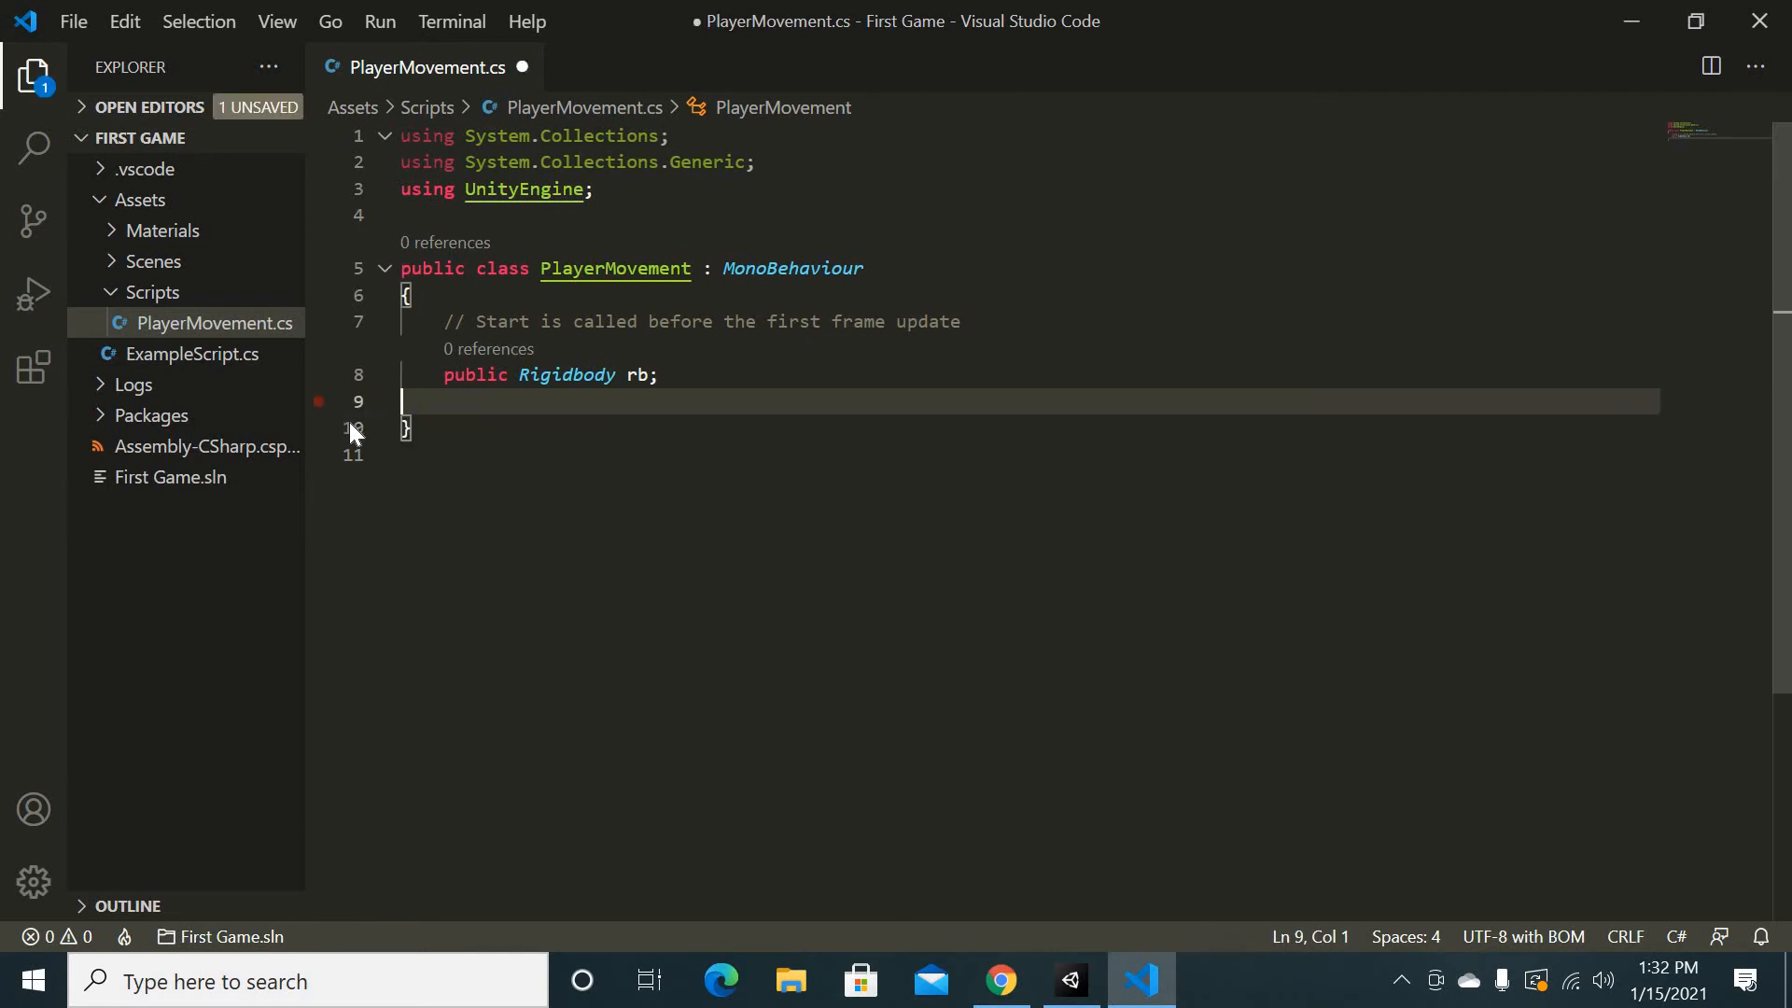
Add an empty "void FixedUpdate()" method with braces below the rb field, separated by a blank line
key("Return")
key("Tab")
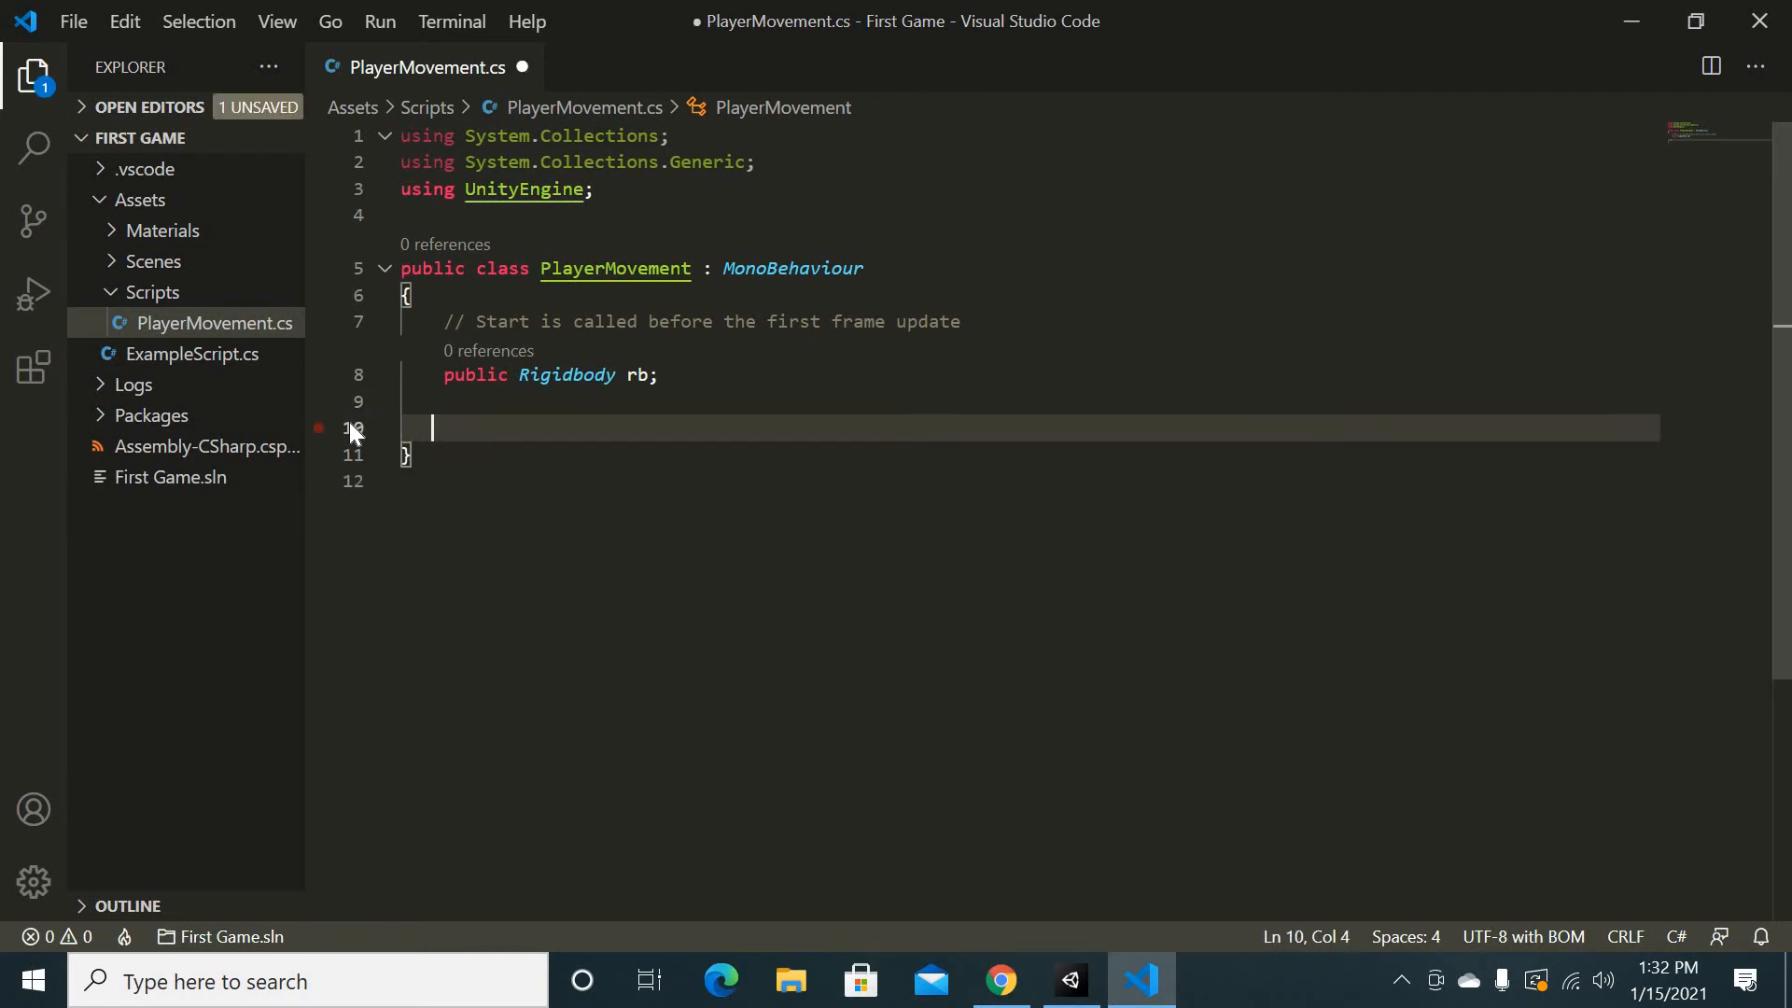
type("voi")
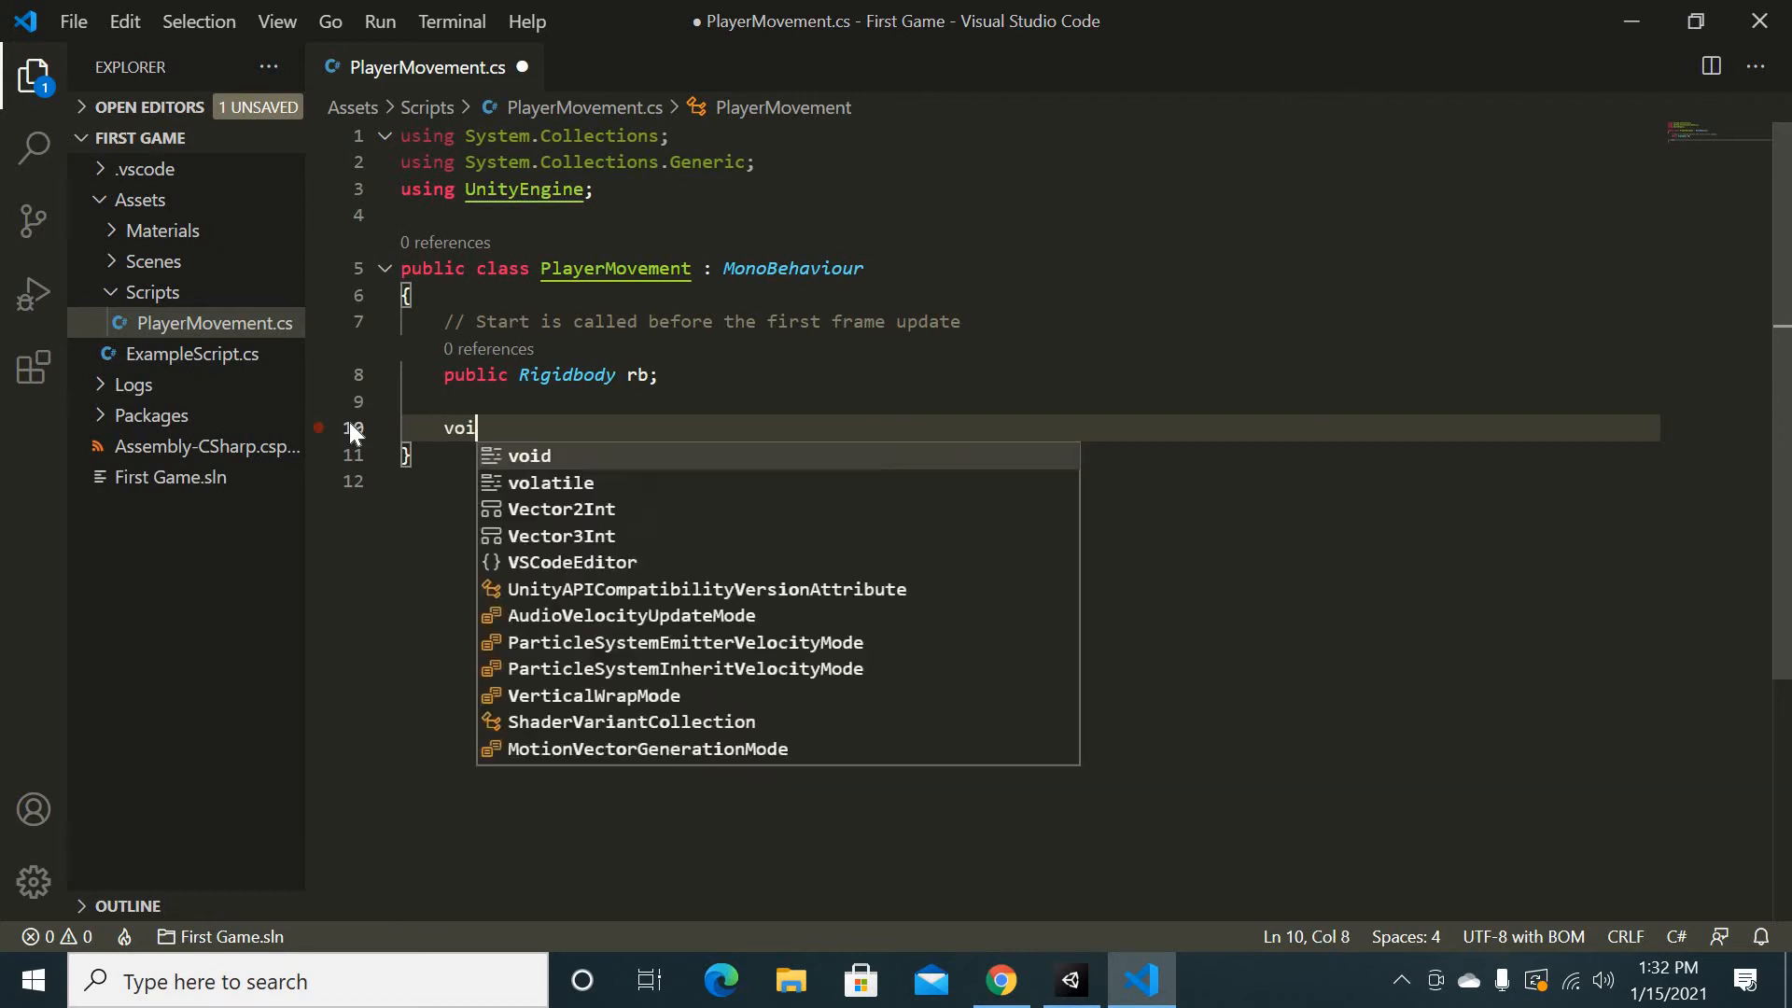
type("d Fixe")
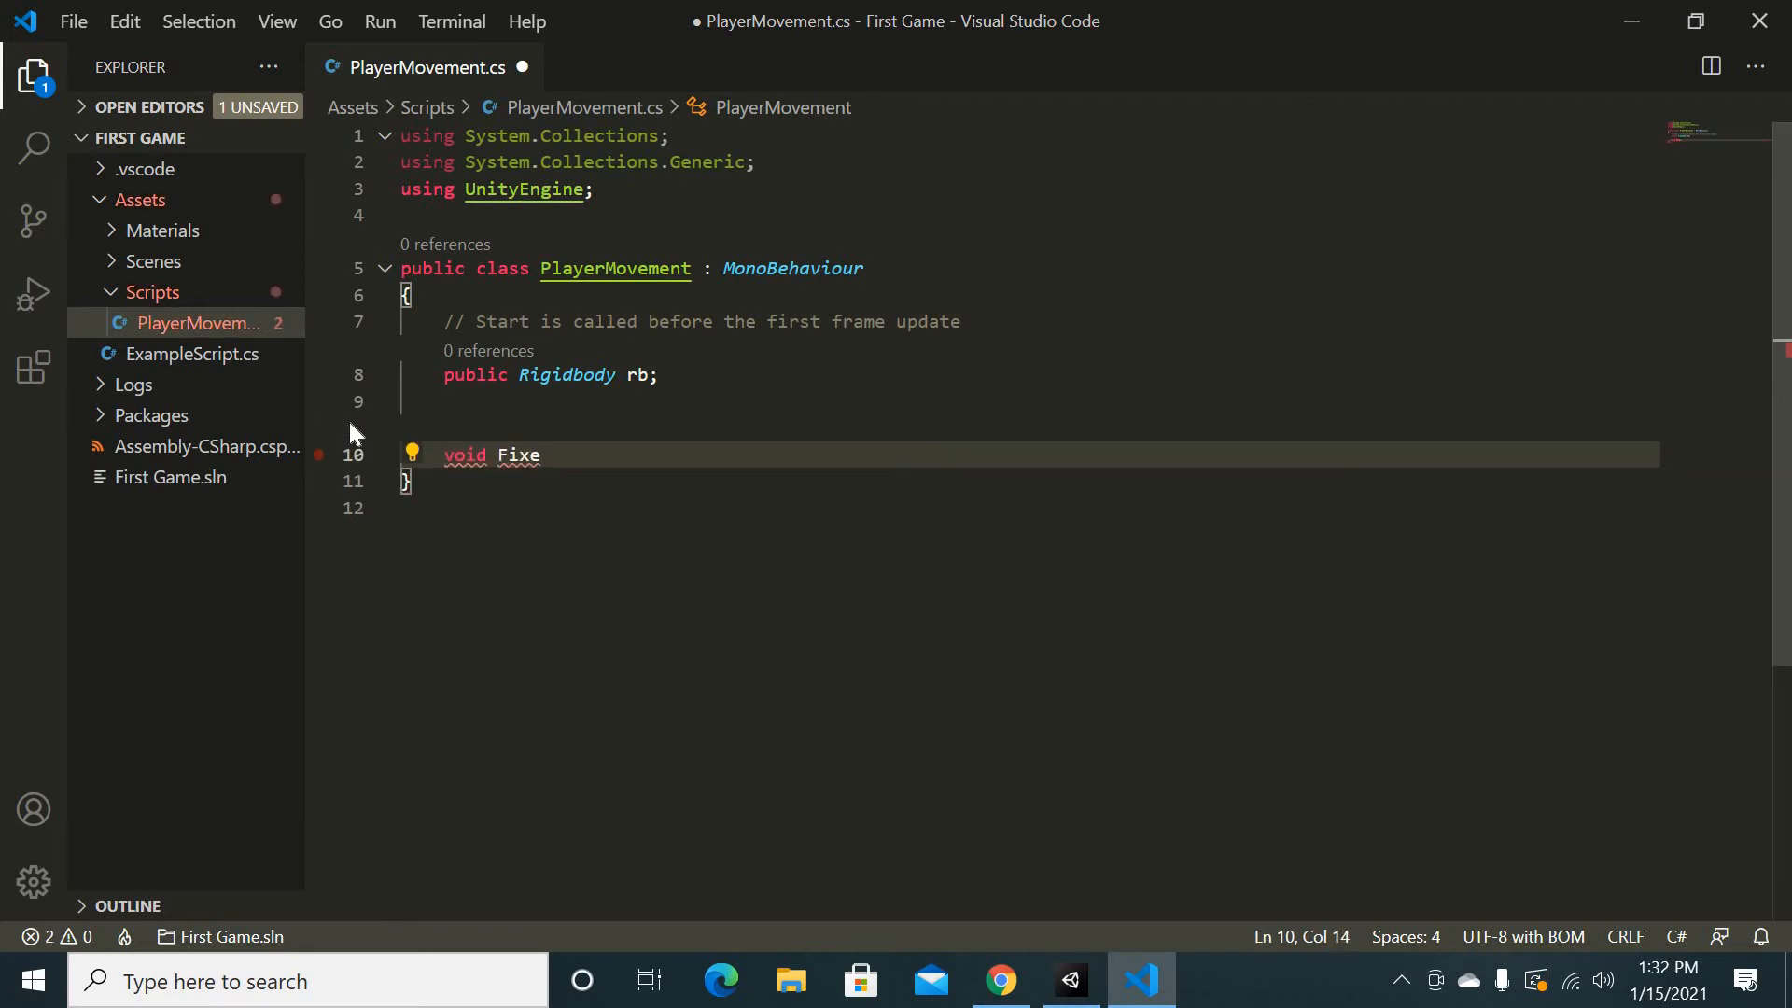
type("dUpdate()")
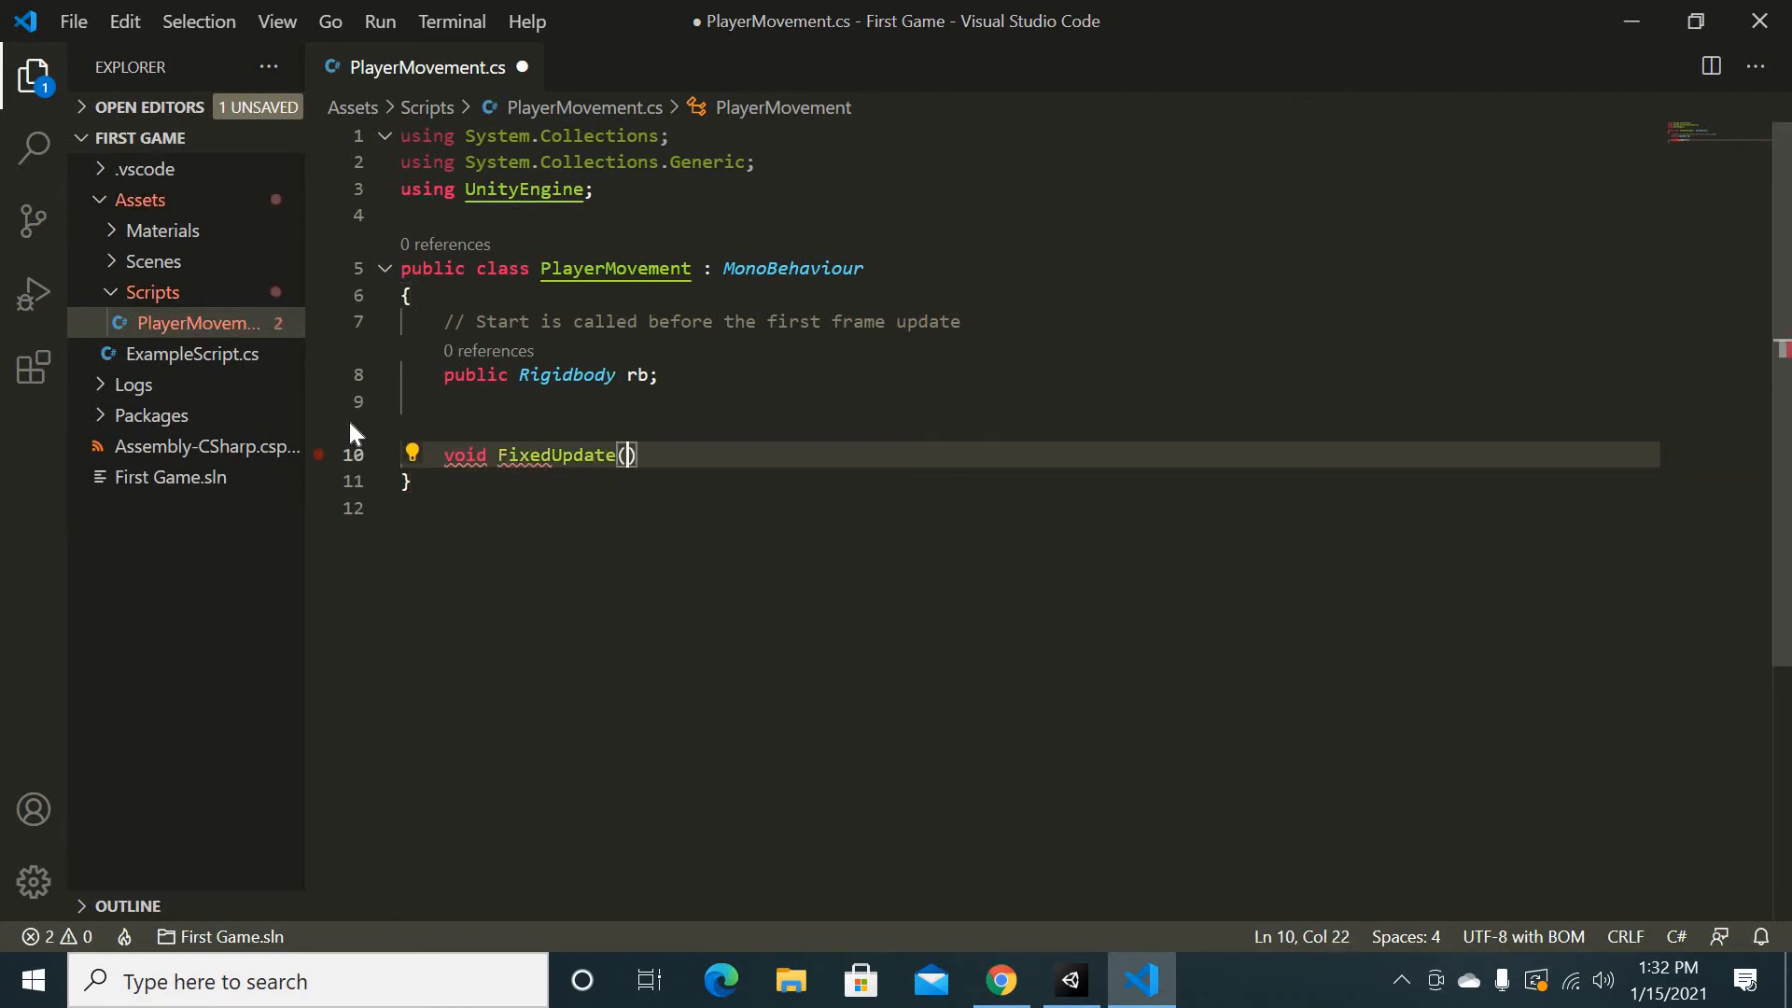
key("Return")
type("{")
key("Return")
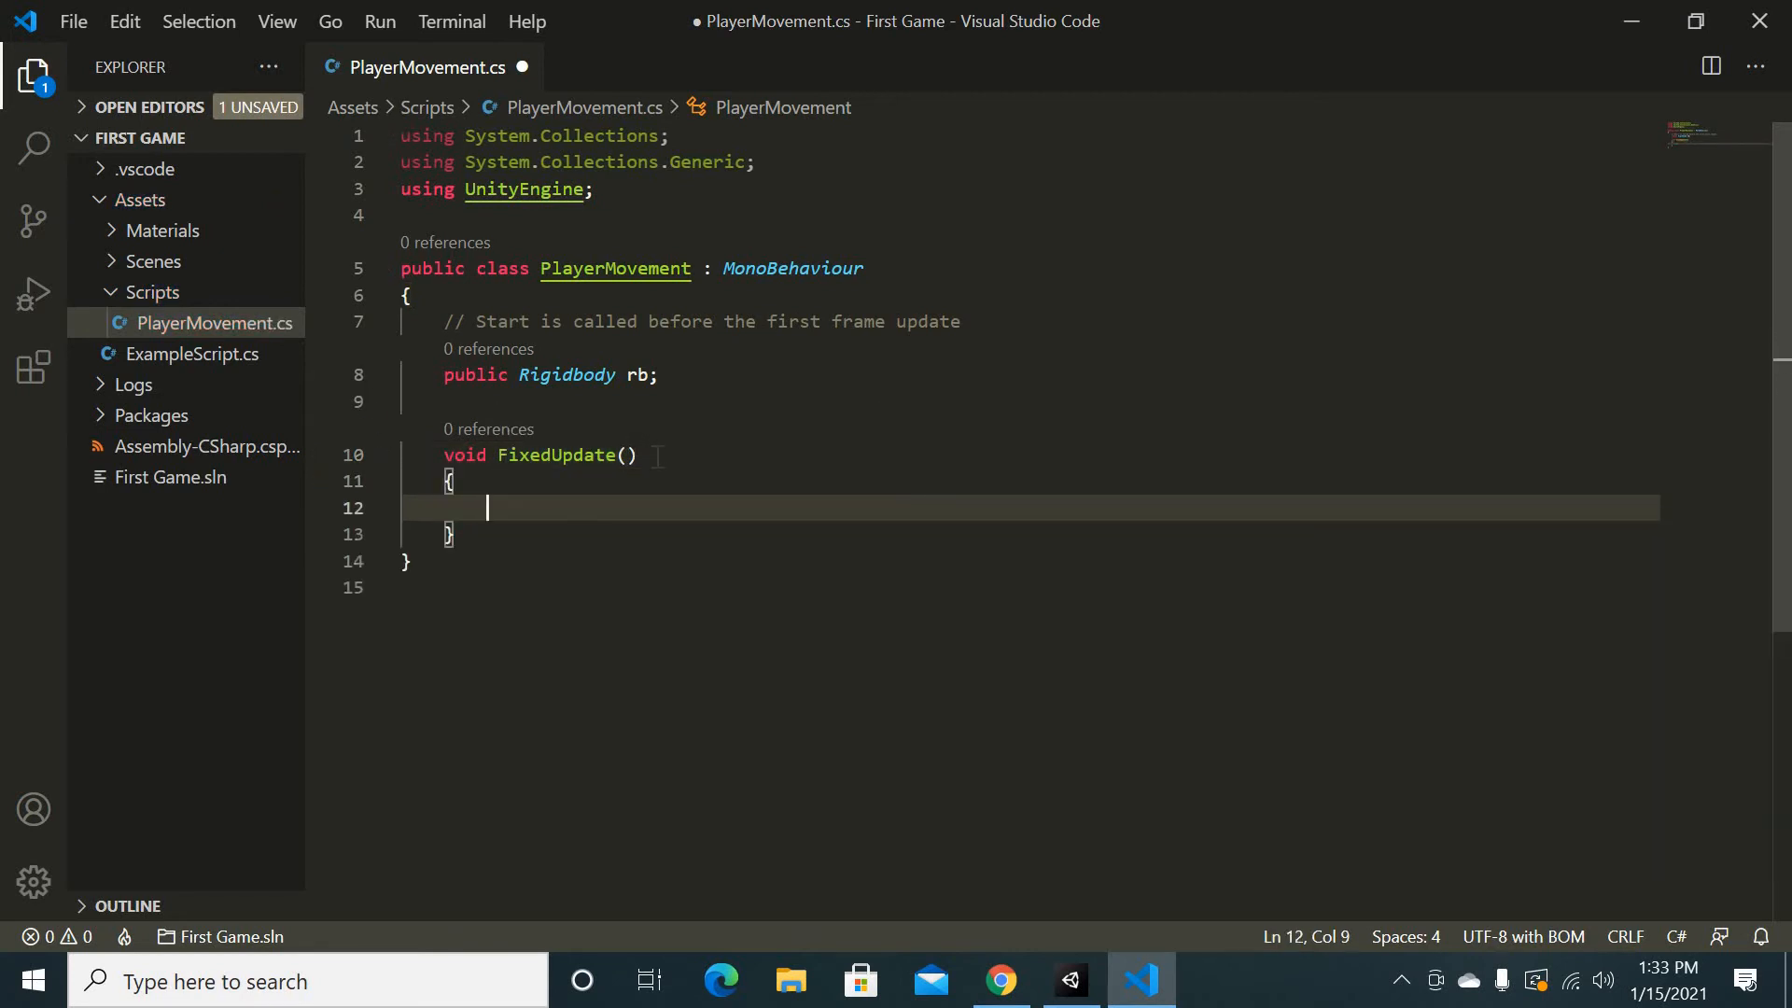
left_click_drag(637, 455, 616, 455)
left_click(480, 489)
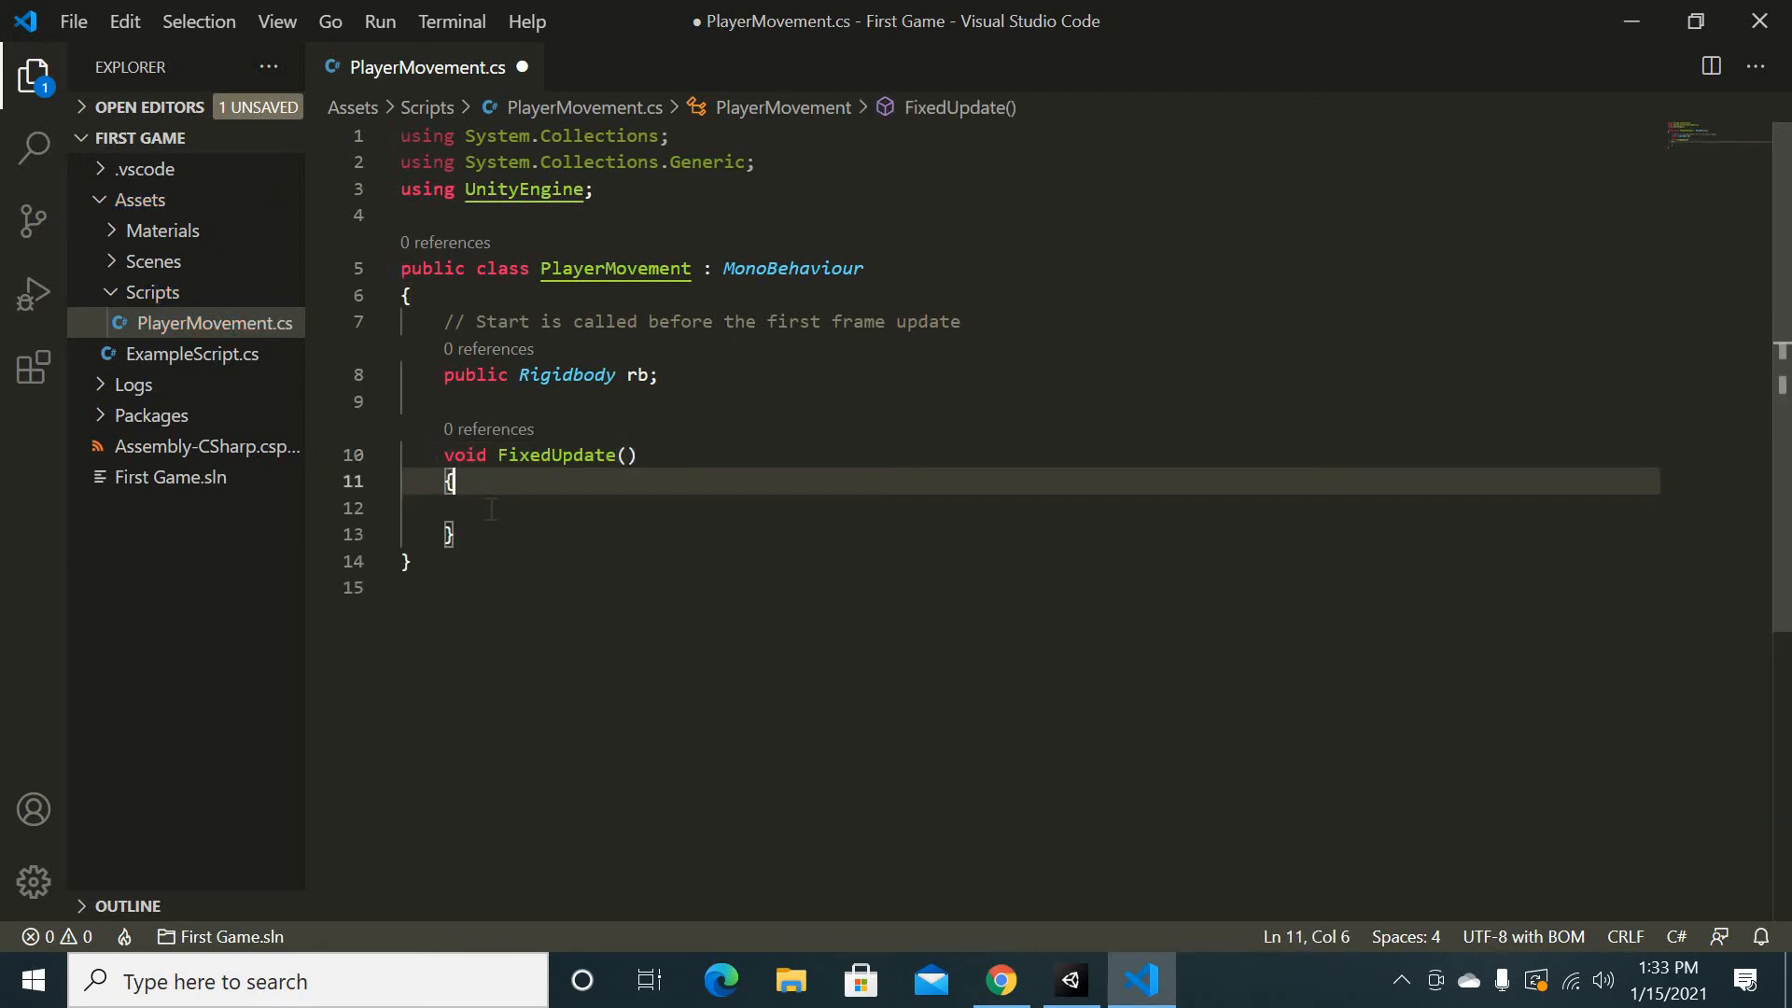
Add the statement "rb.AddForce(0, 0, 0);" inside the braces of the FixedUpdate method
left_click(602, 507)
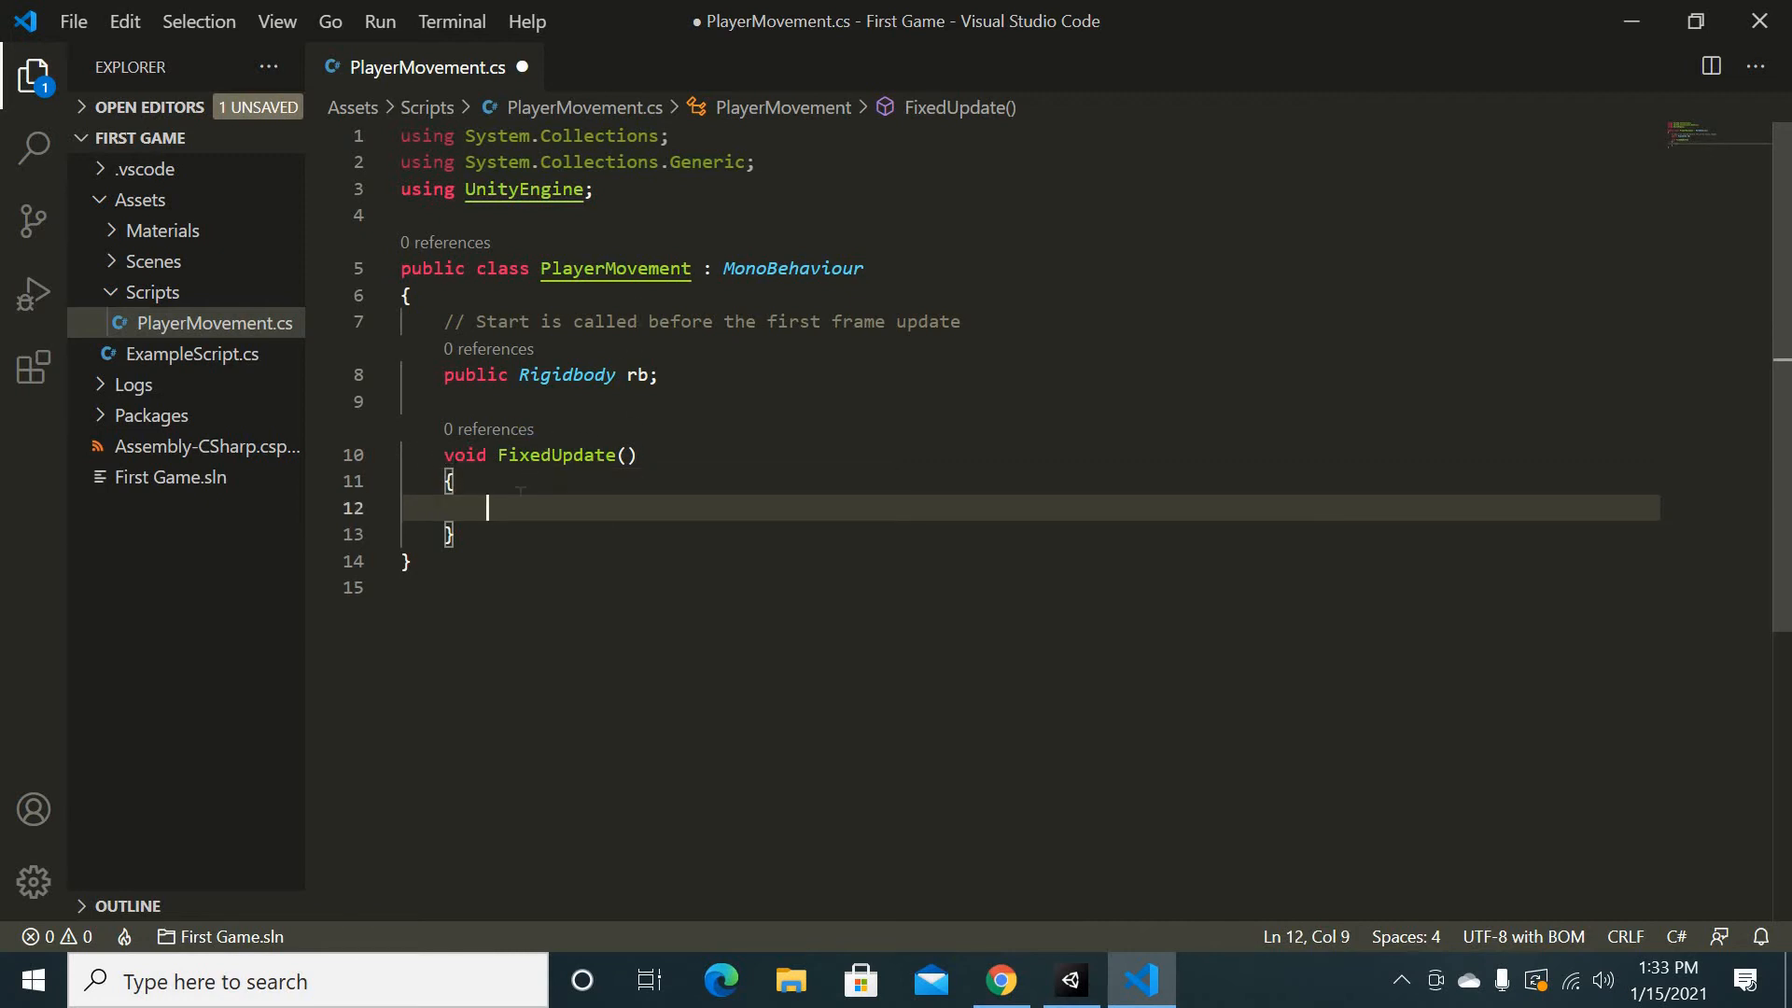
type("rb.")
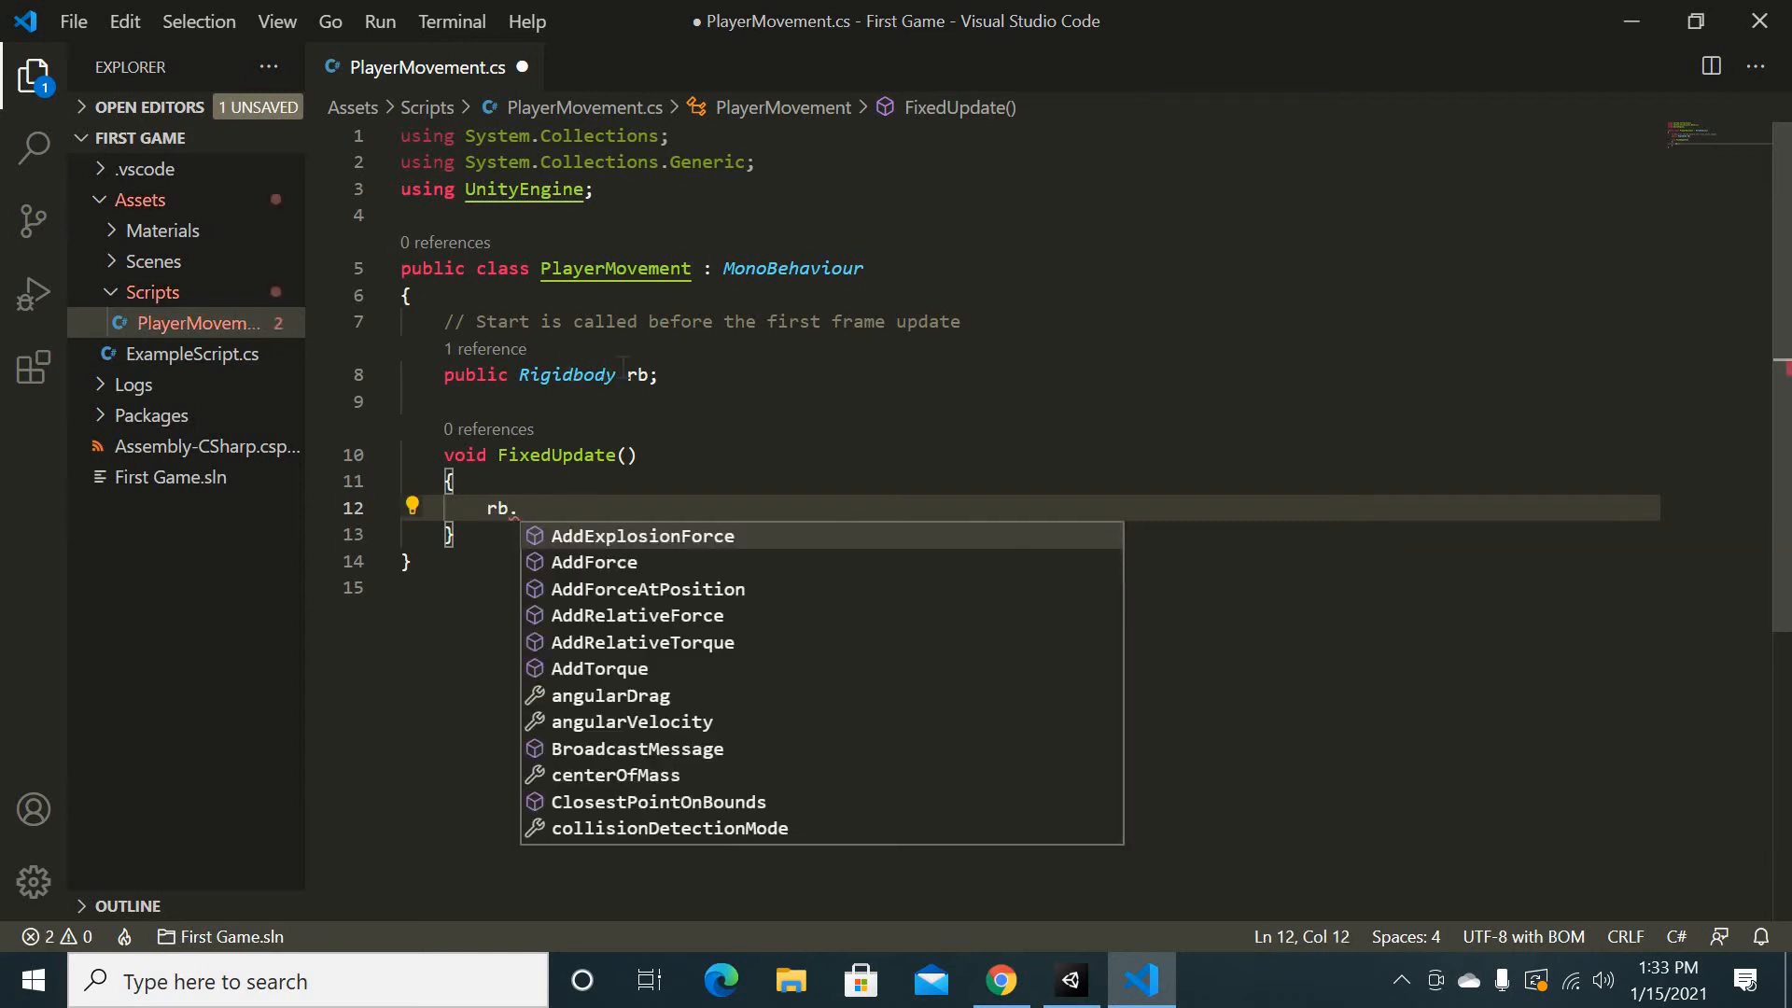
type("AddForce(")
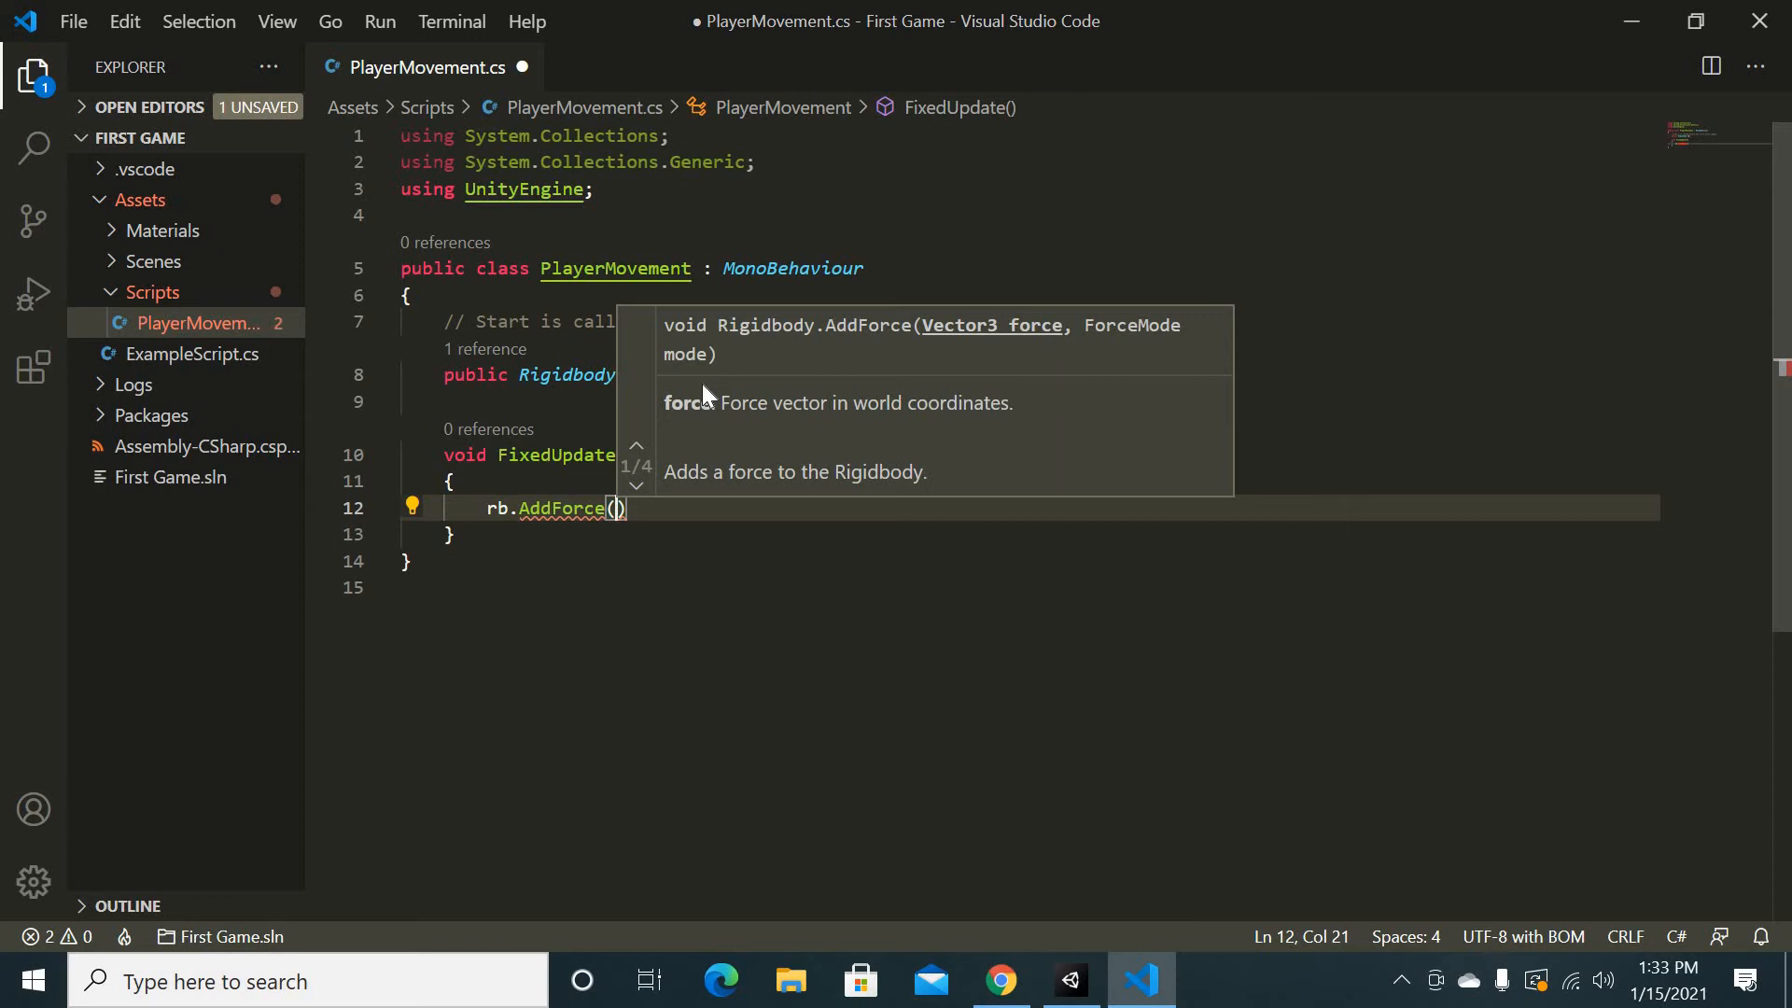
type("0, 0,")
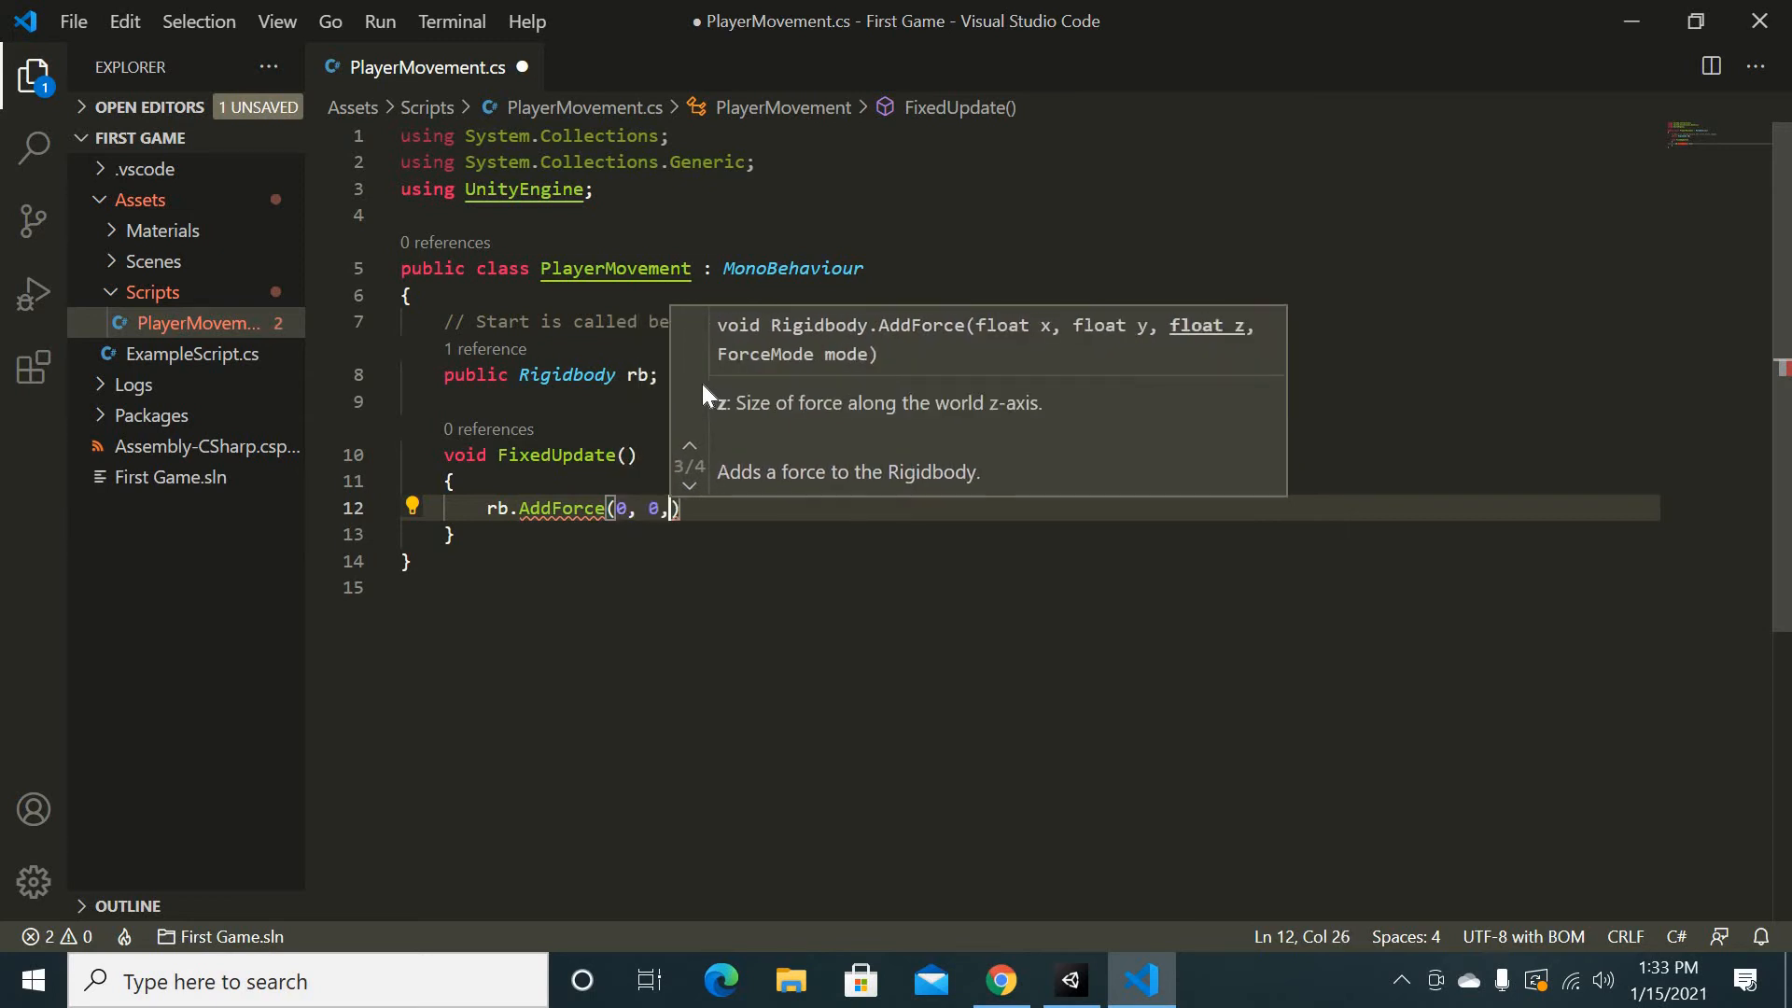
key("Escape")
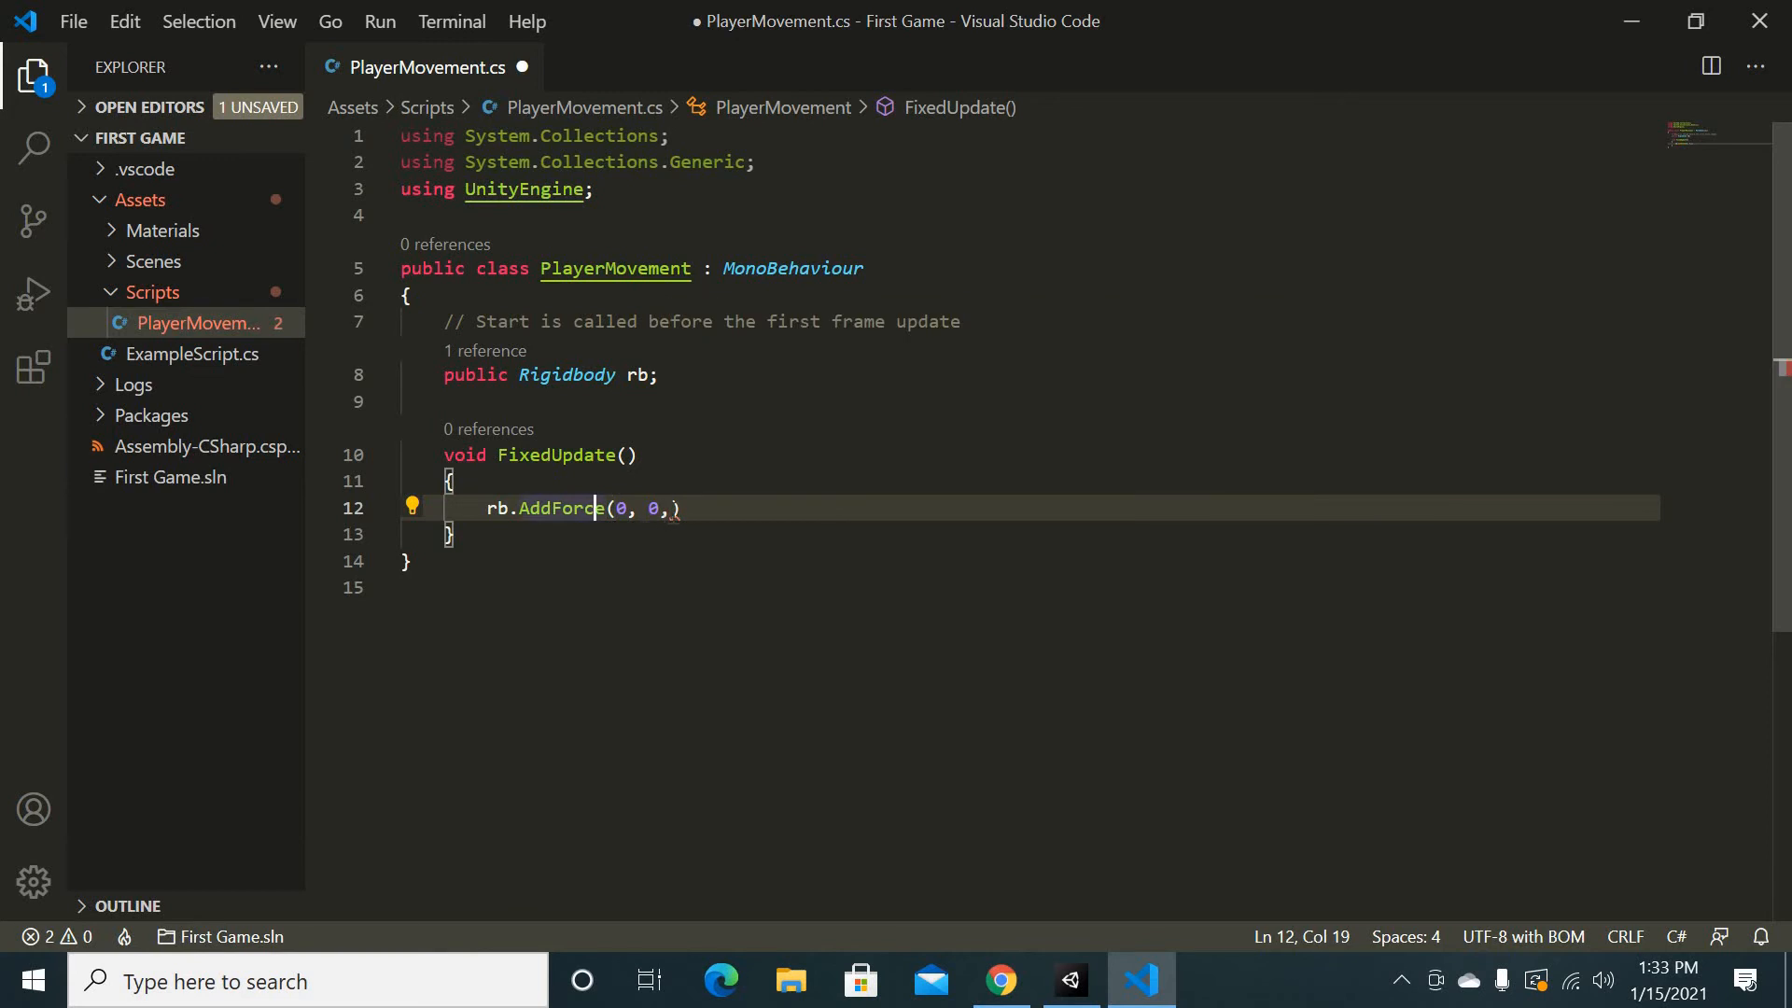
left_click(707, 378)
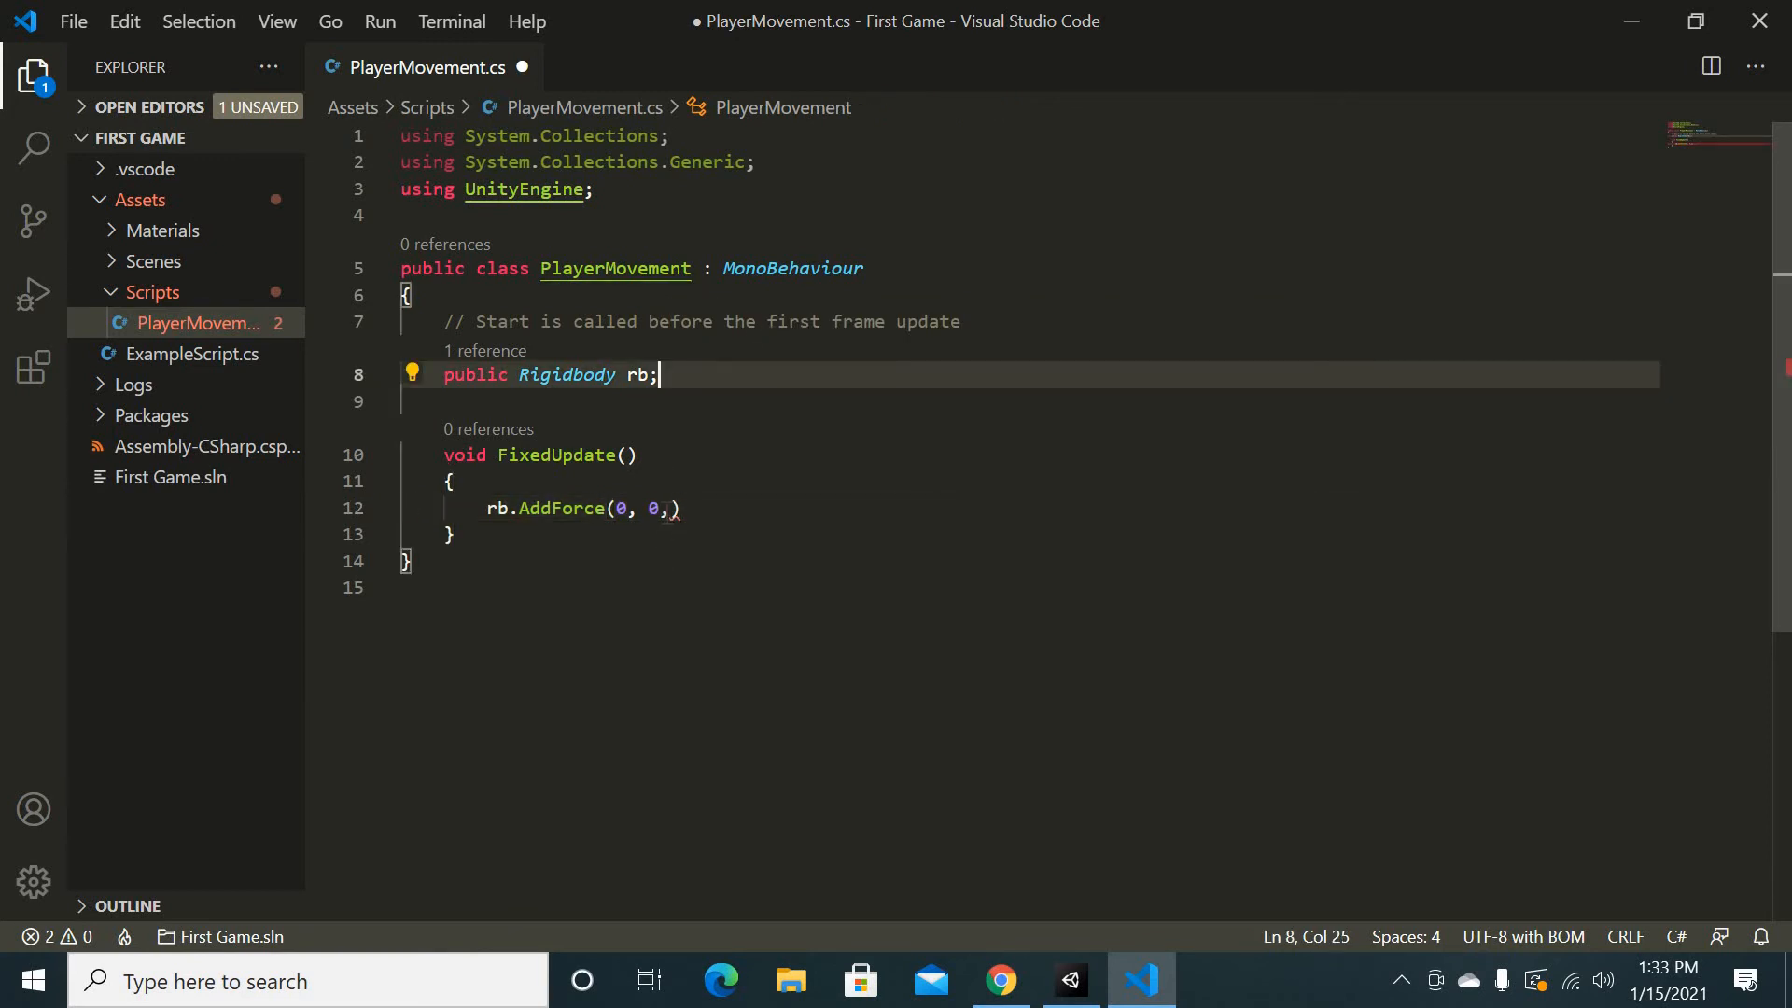
left_click(674, 509)
type("0")
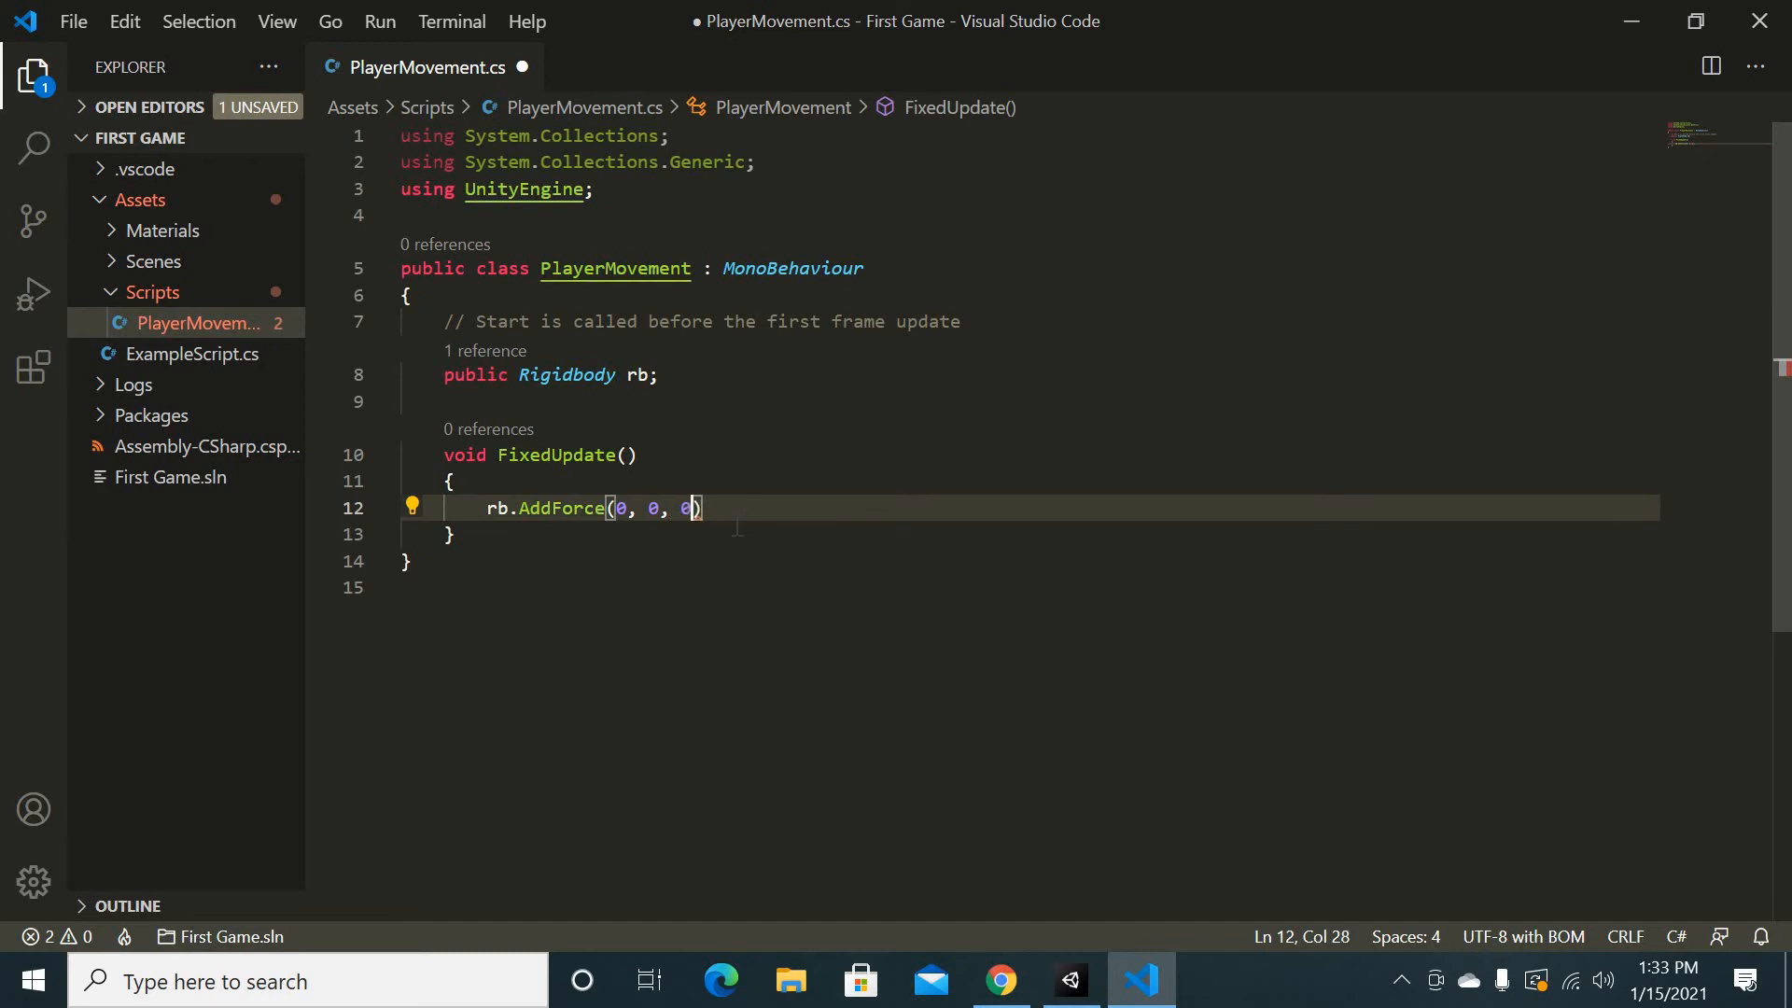
key("End")
type(";")
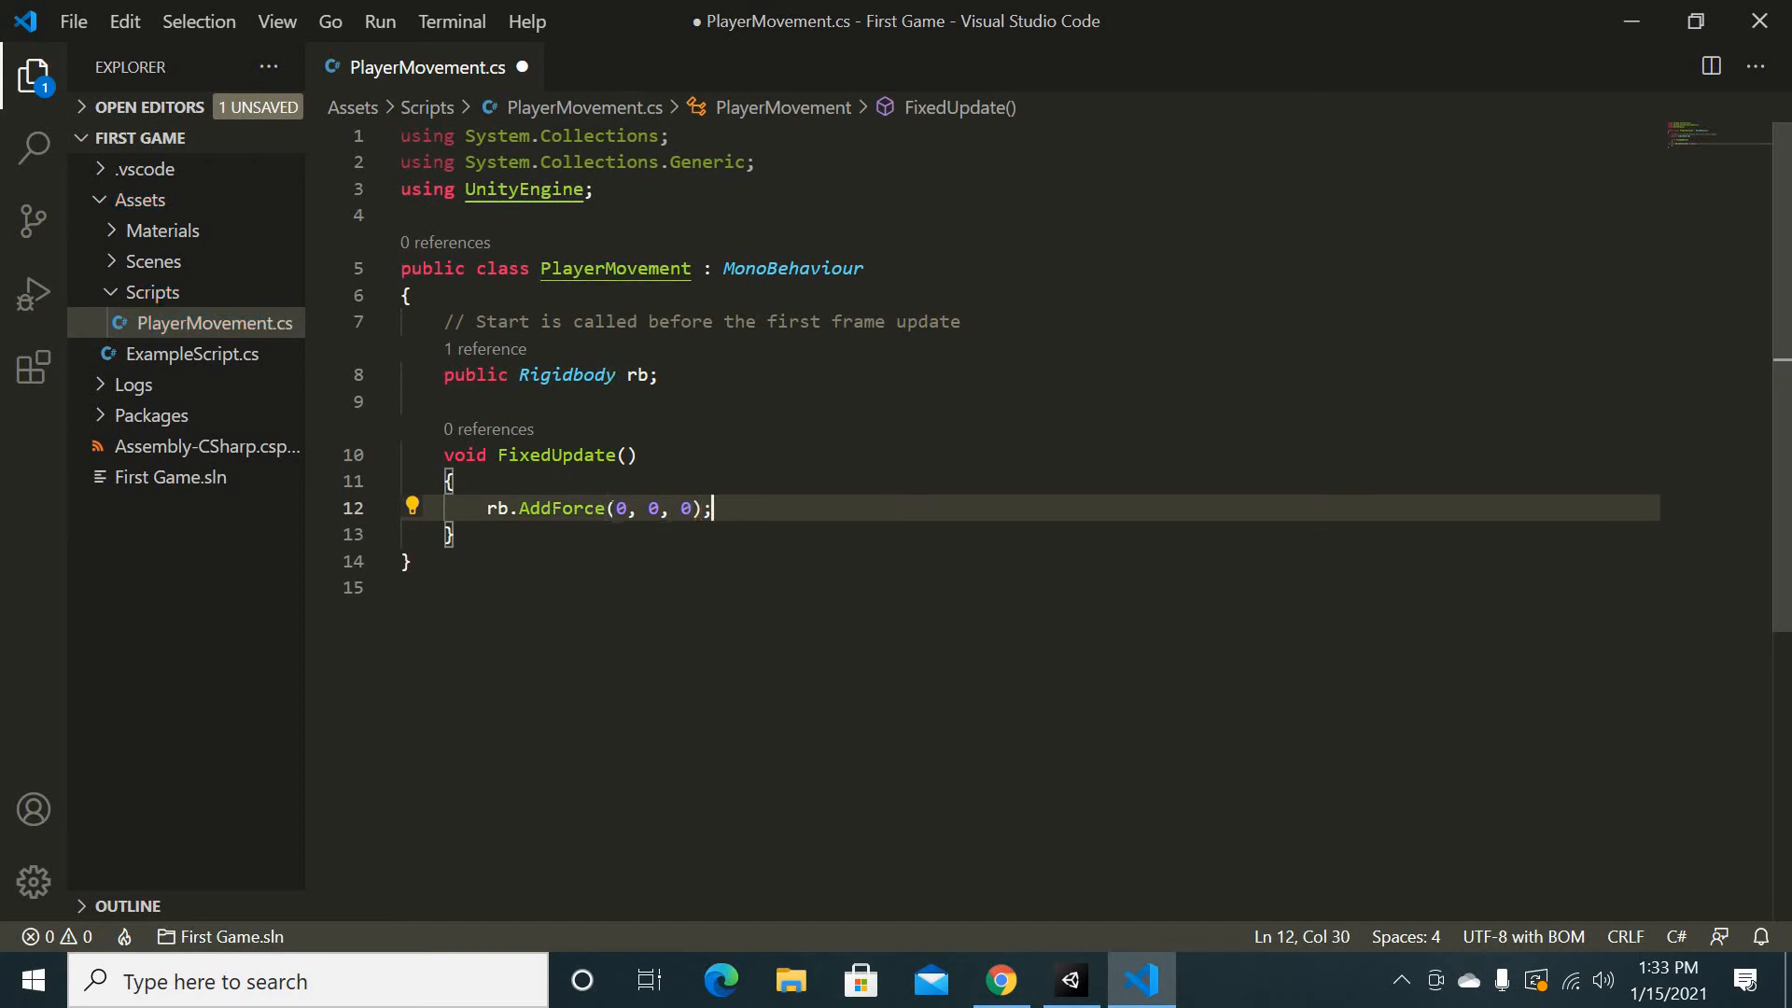
left_click_drag(607, 508, 458, 534)
left_click(691, 508)
Declare the field "public float forwardMovement;" on a new line directly below the rb field
left_click(702, 375)
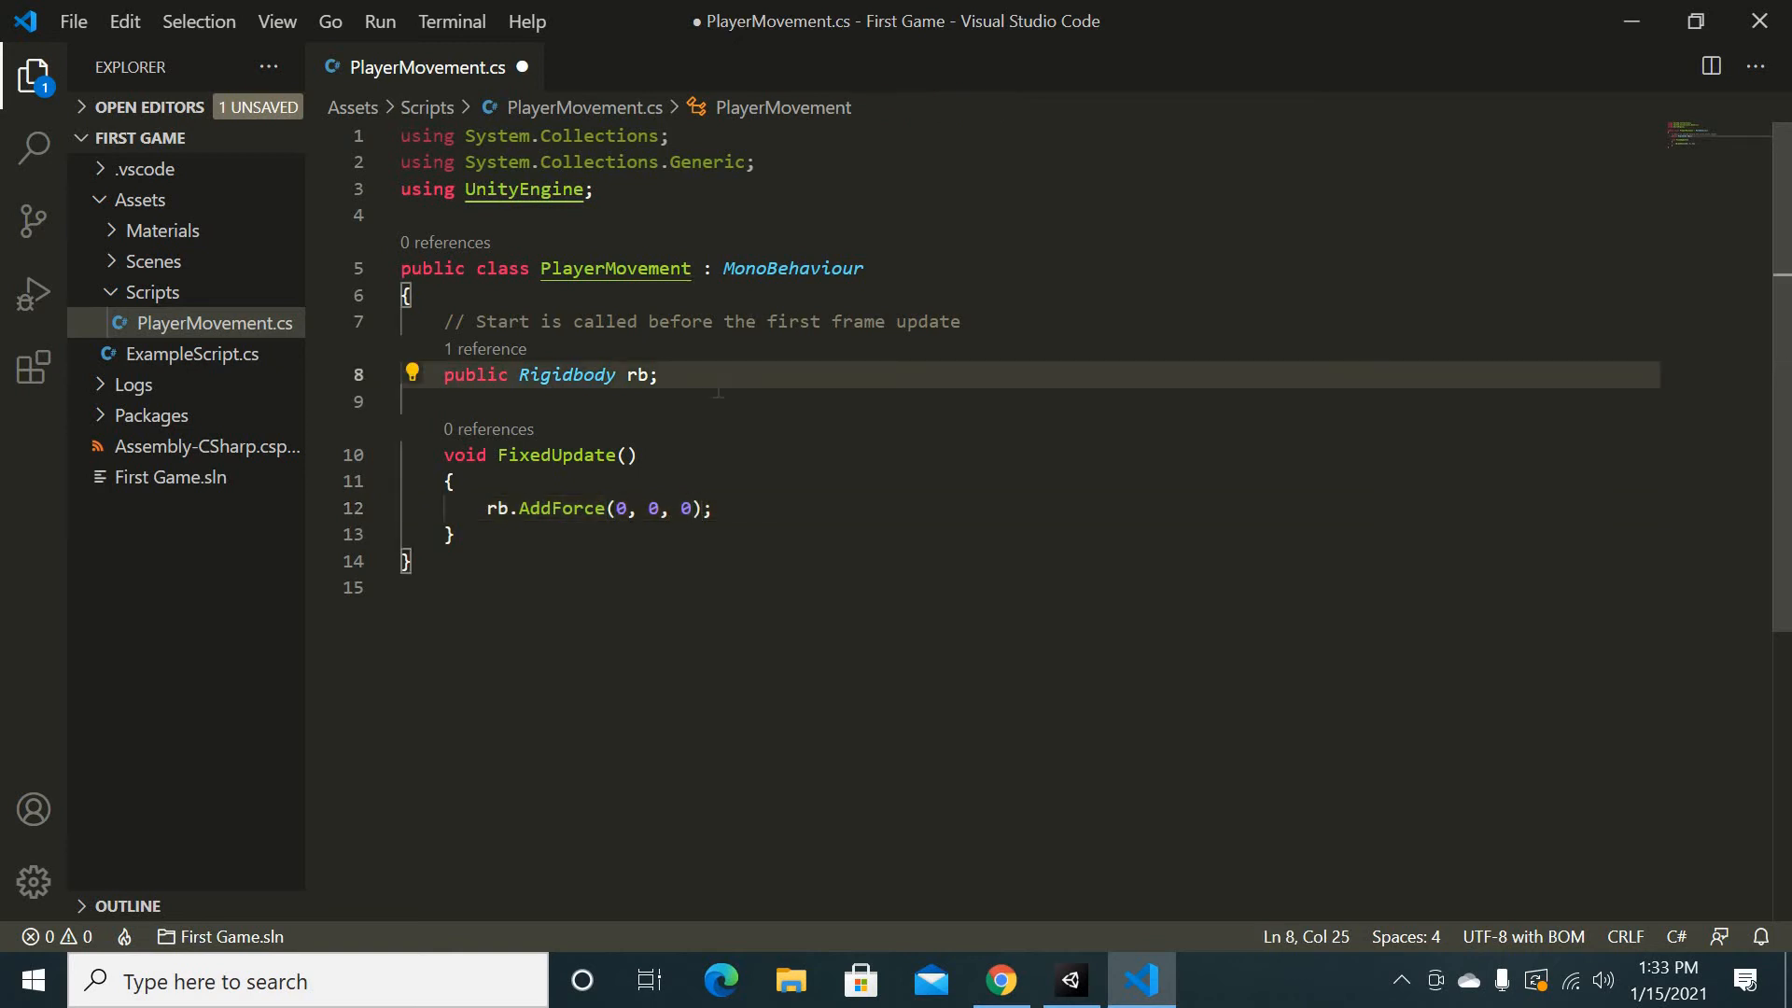
key("Return")
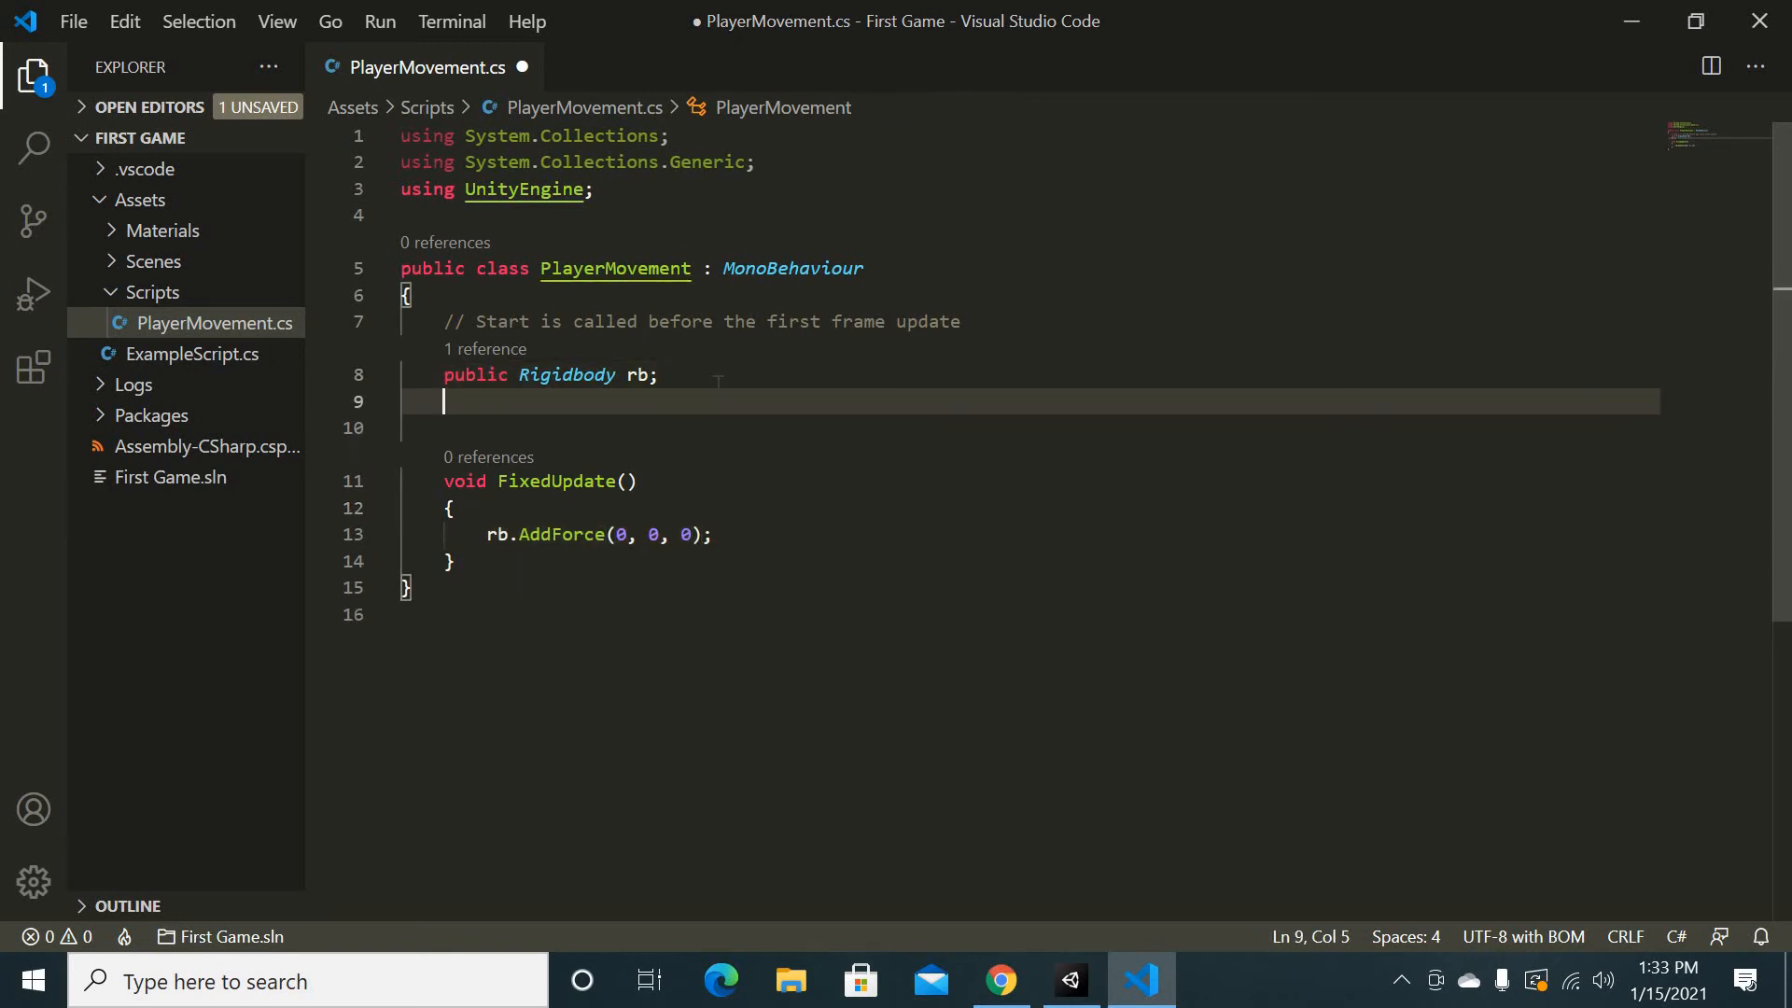
type("public float")
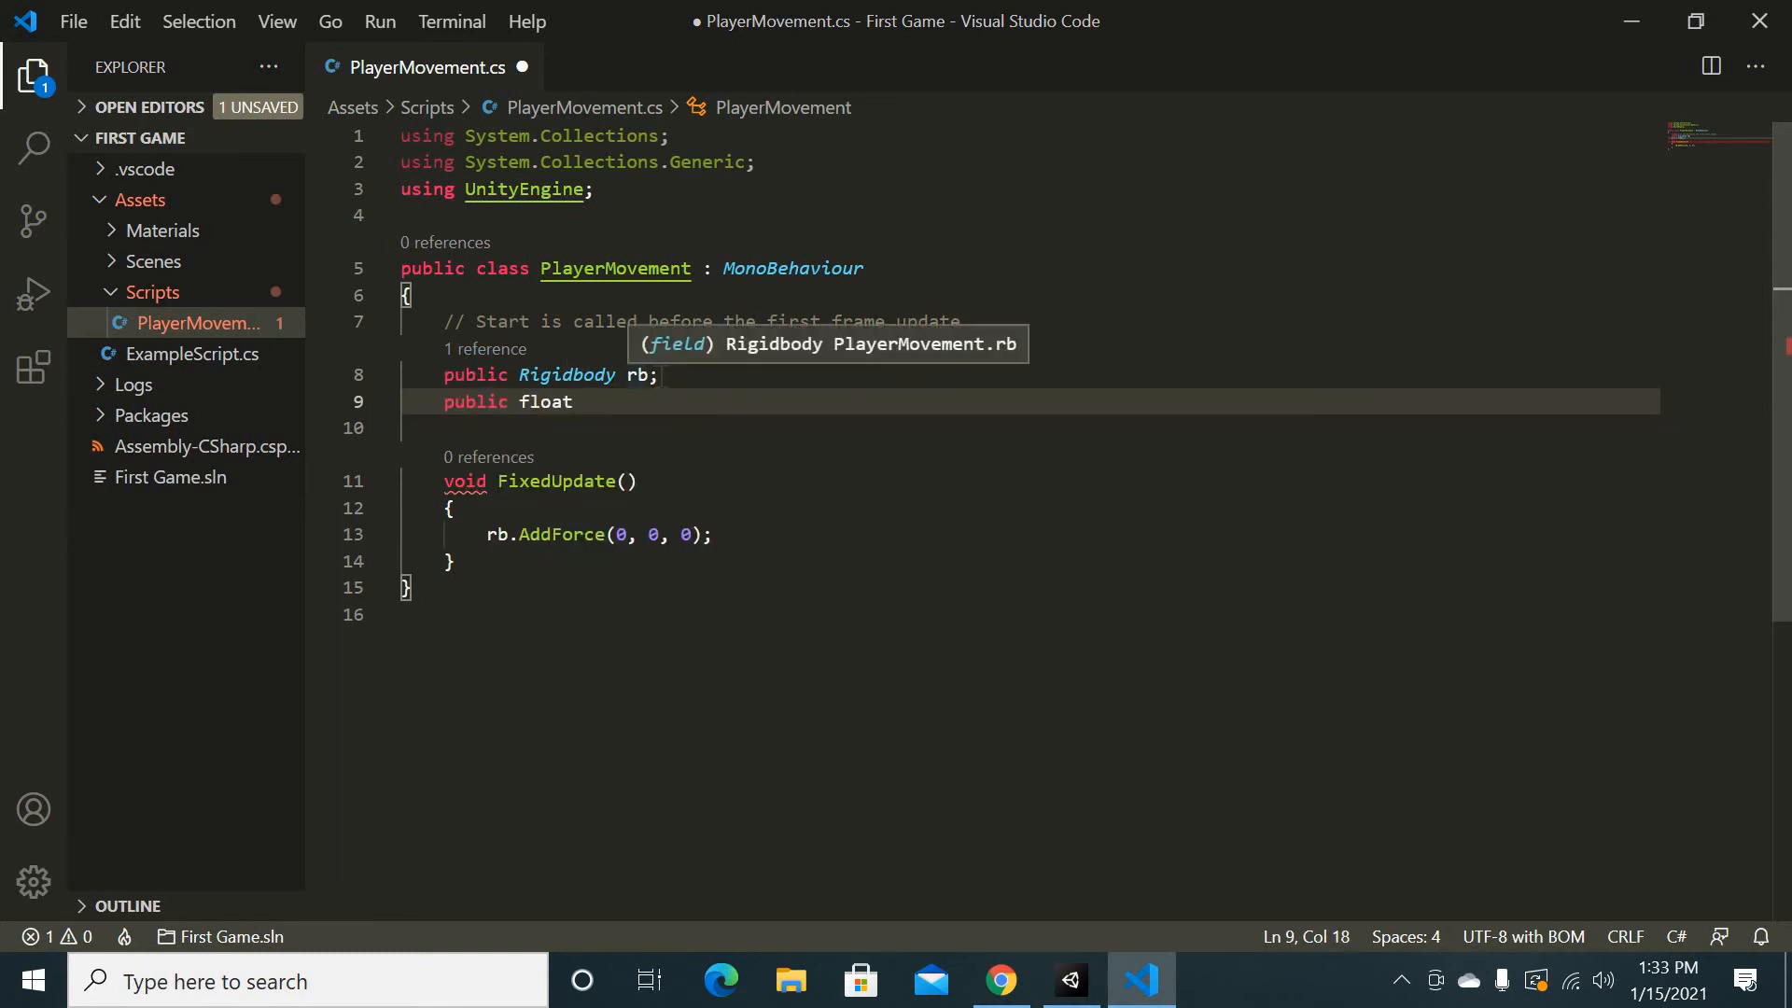
type("forward")
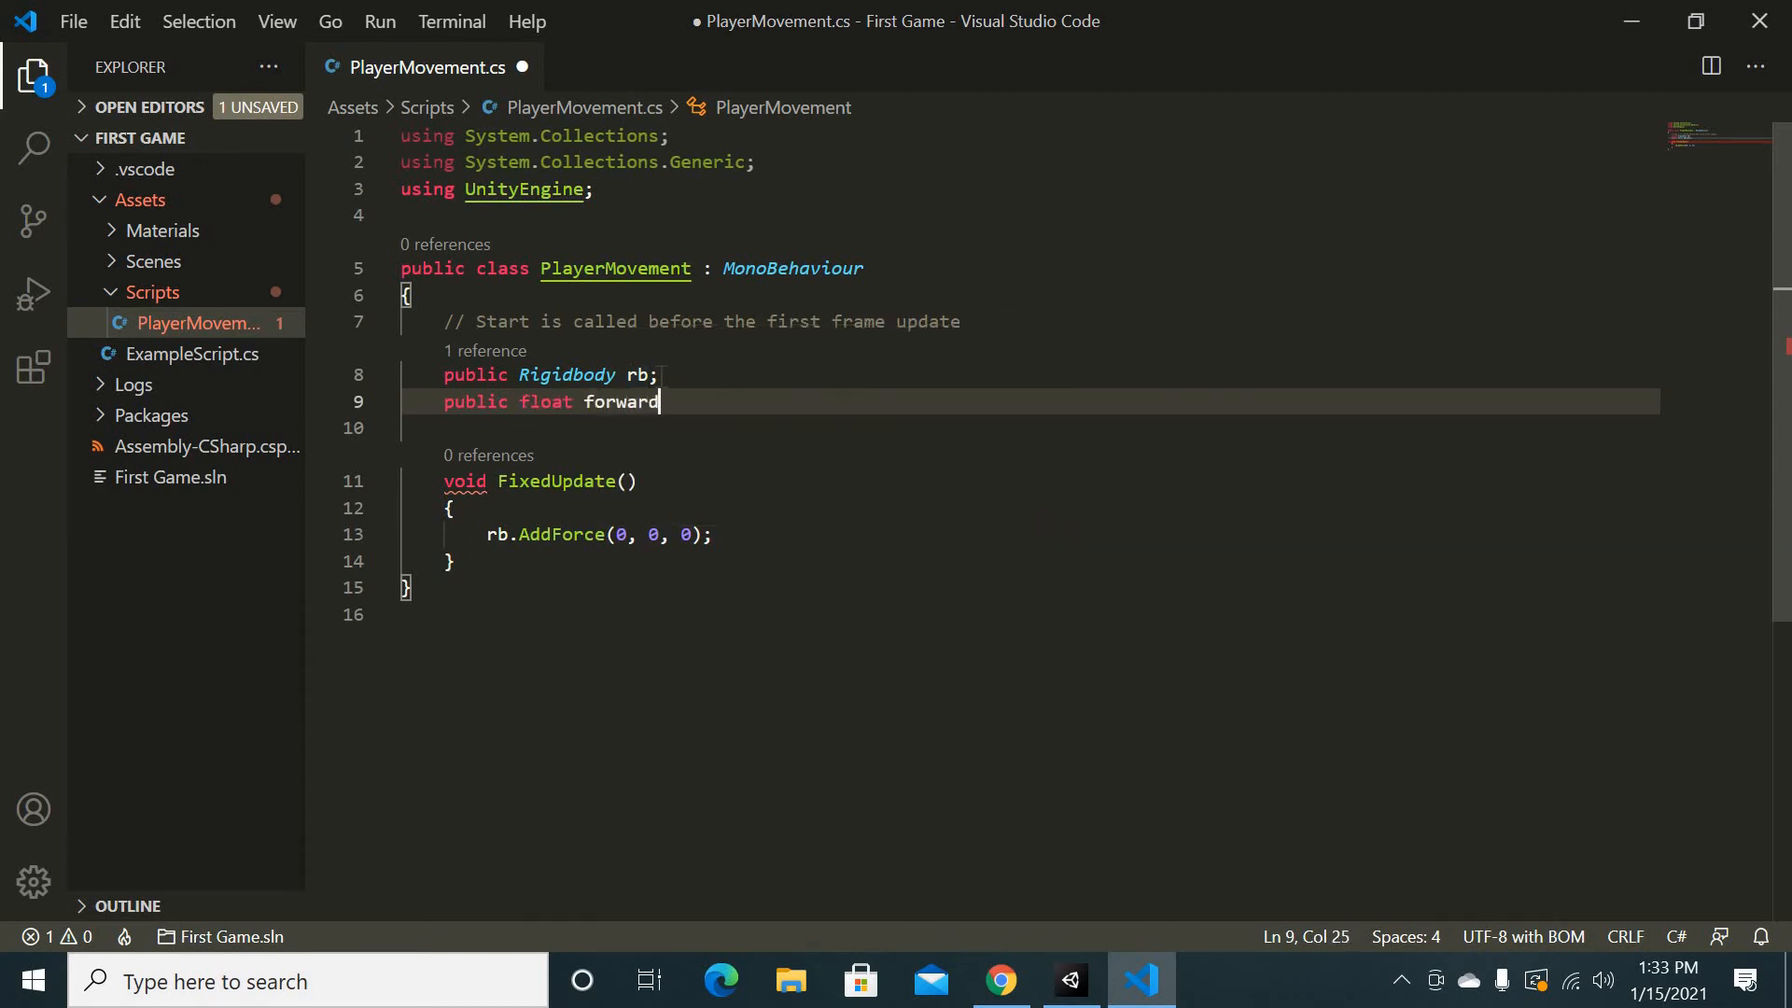
type("Movement;")
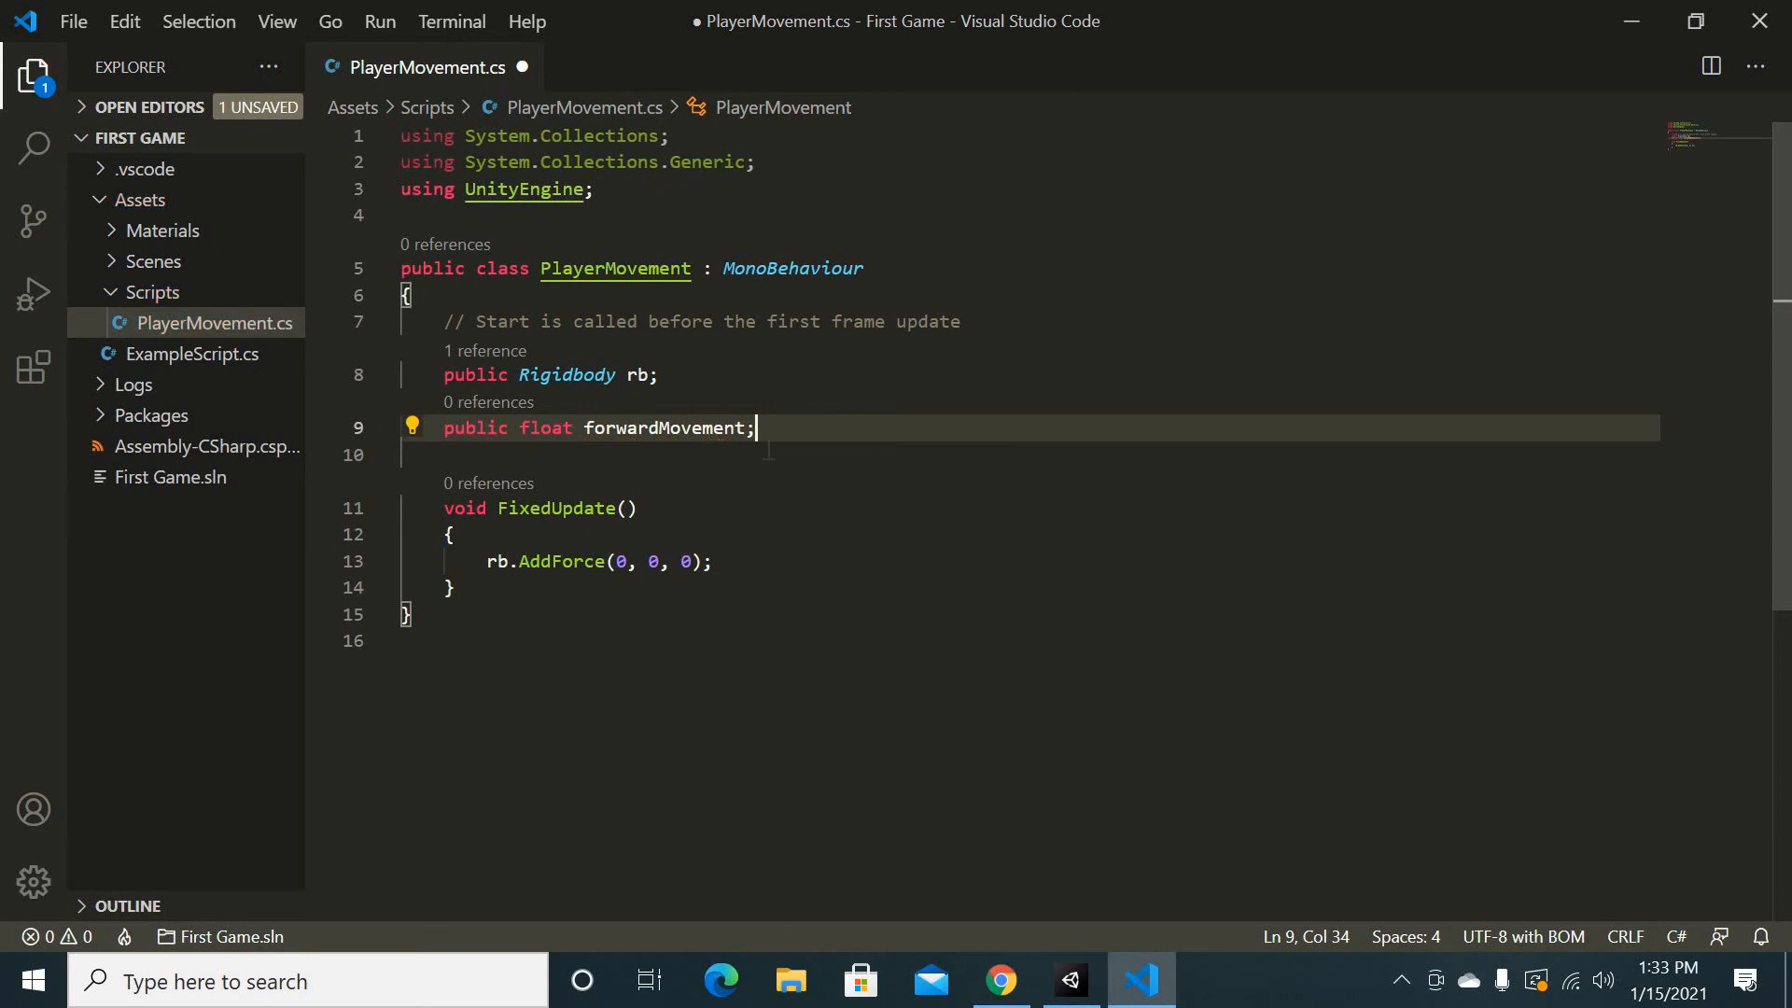
key("shift+Left")
key("Left")
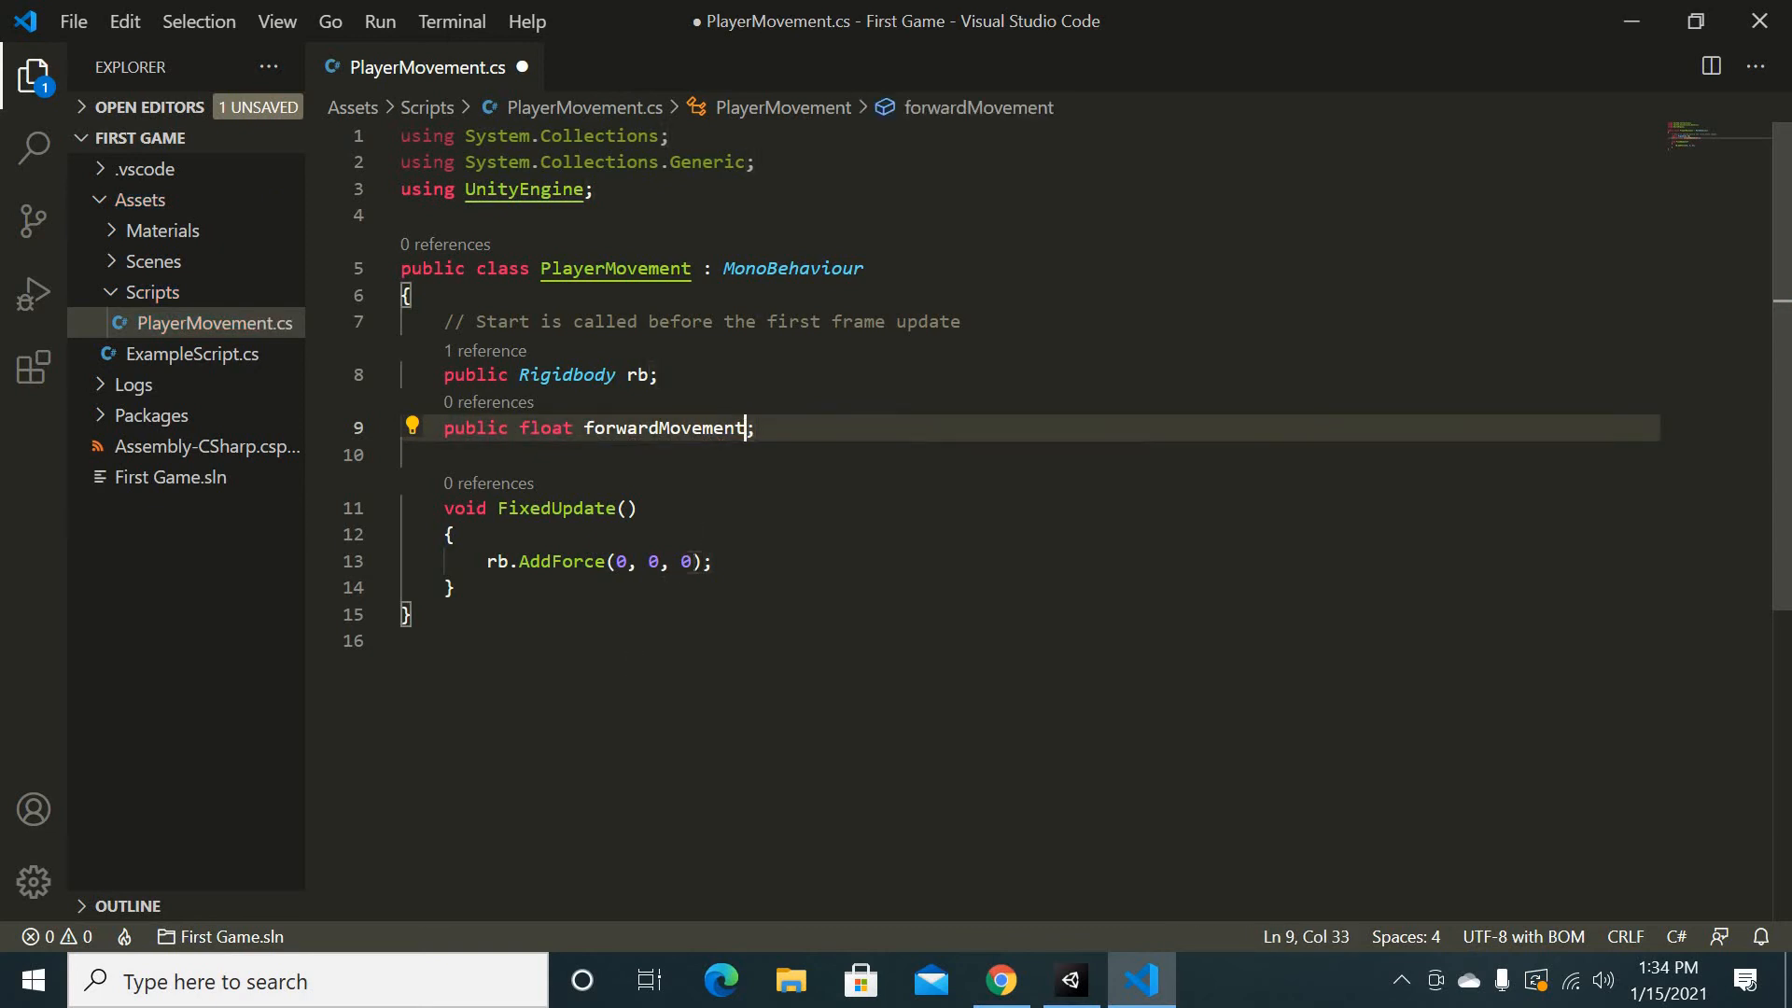
Replace the third argument of the AddForce call with "forwardMovement * Time.deltaTime"
left_click(692, 561)
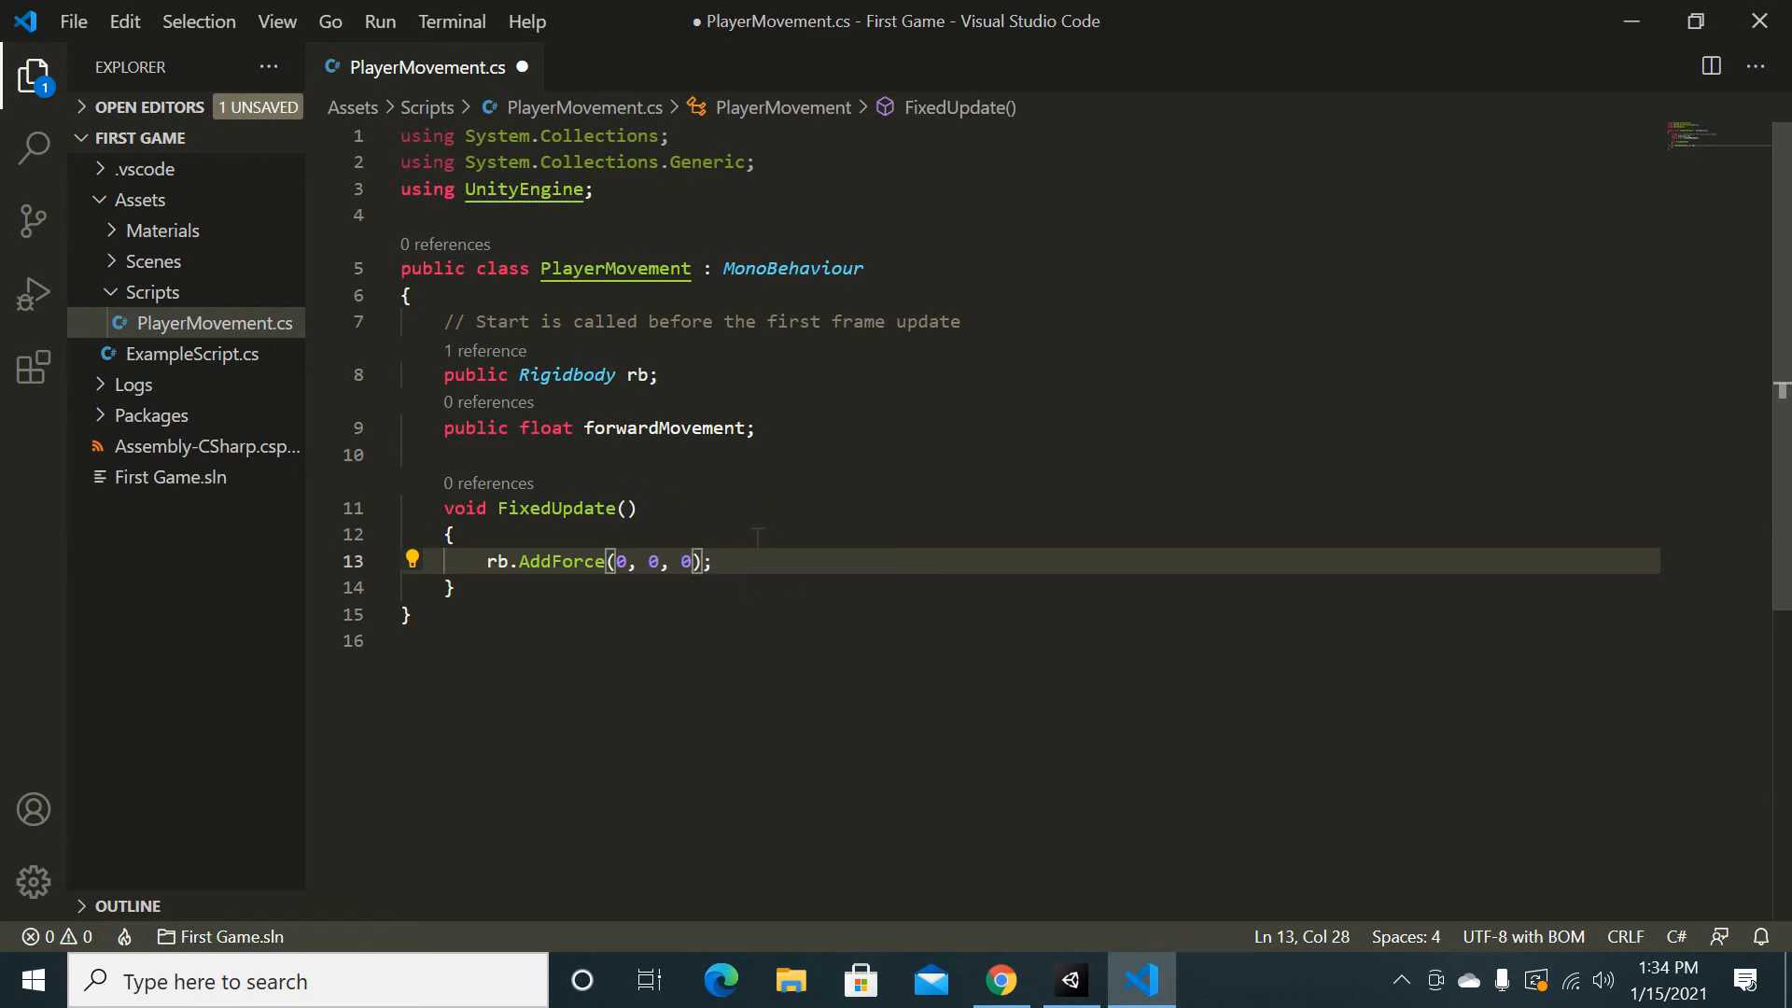
key("BackSpace")
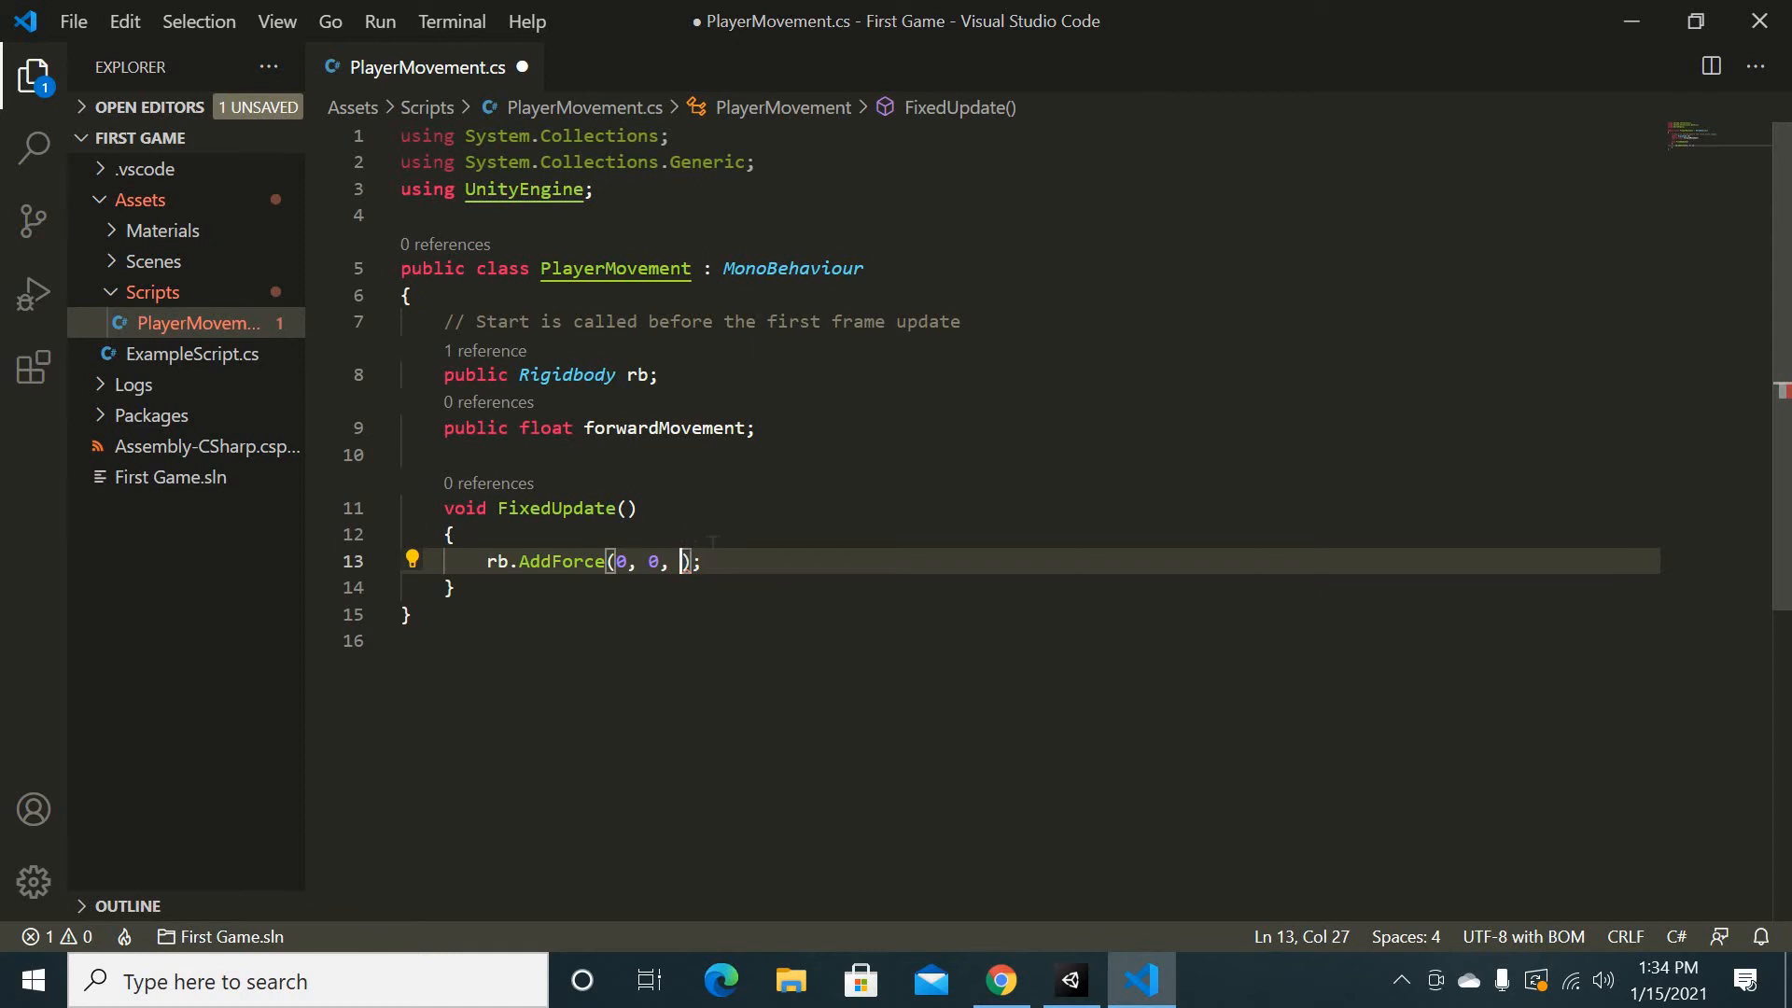
type("forwardMovement")
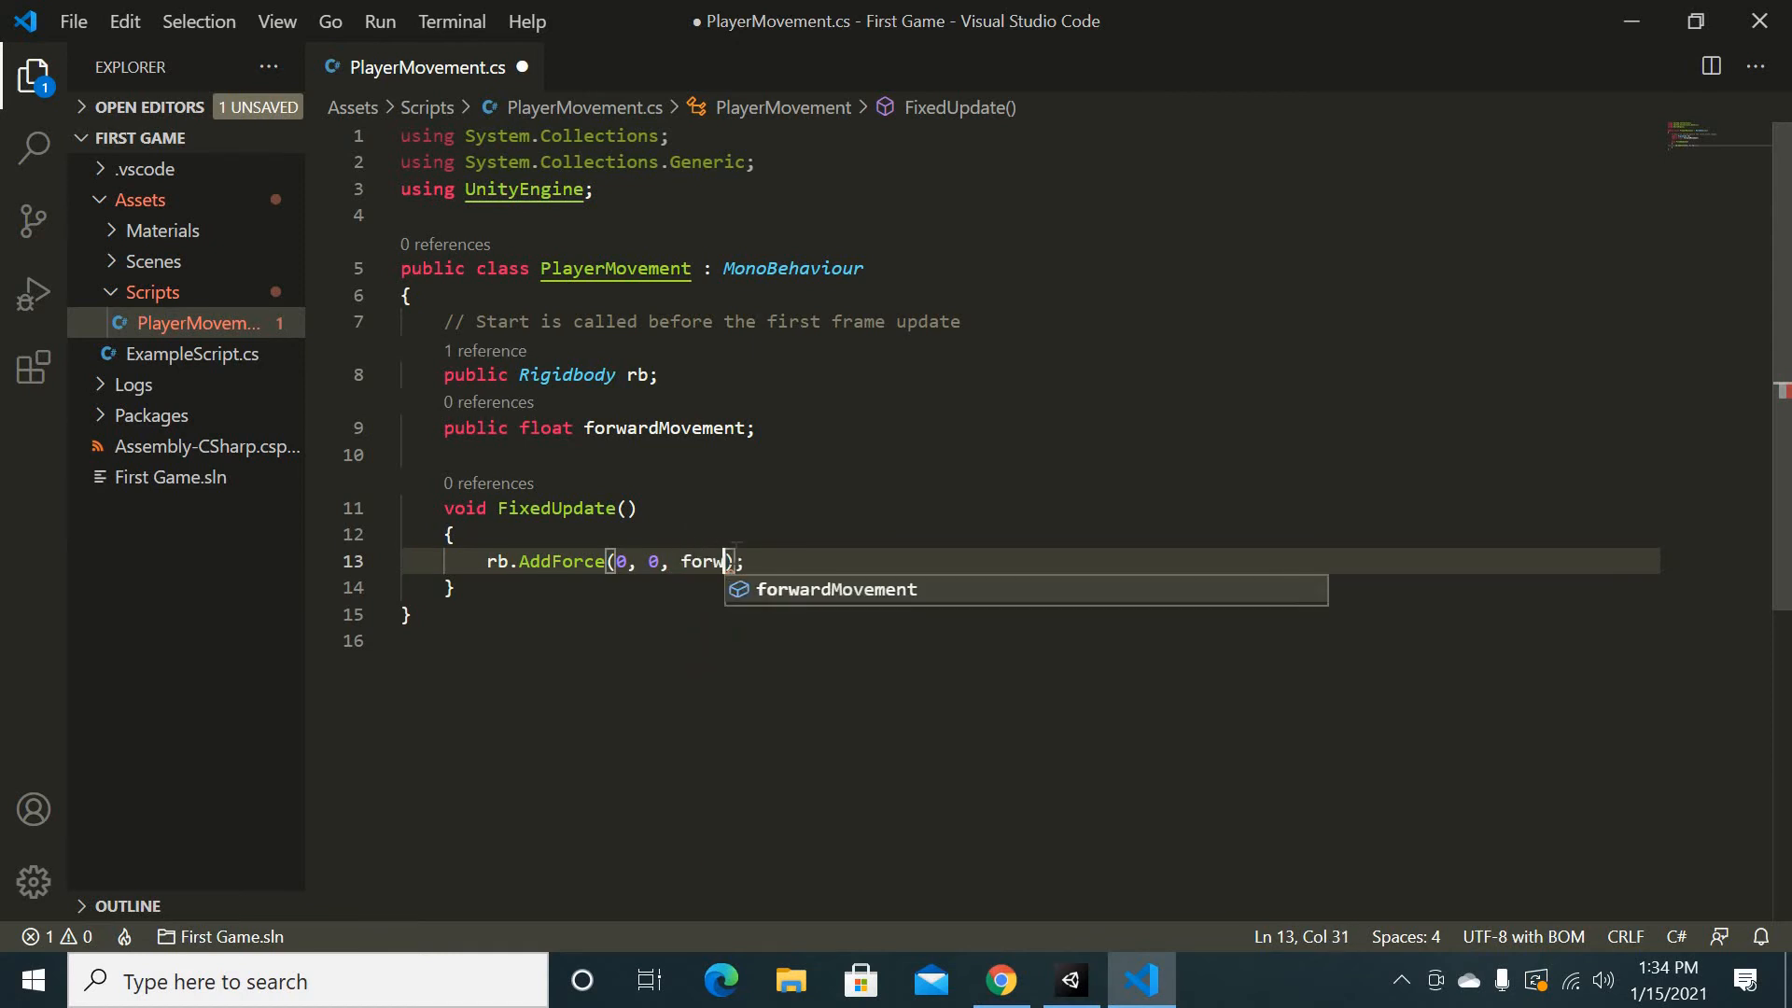
type(" * ")
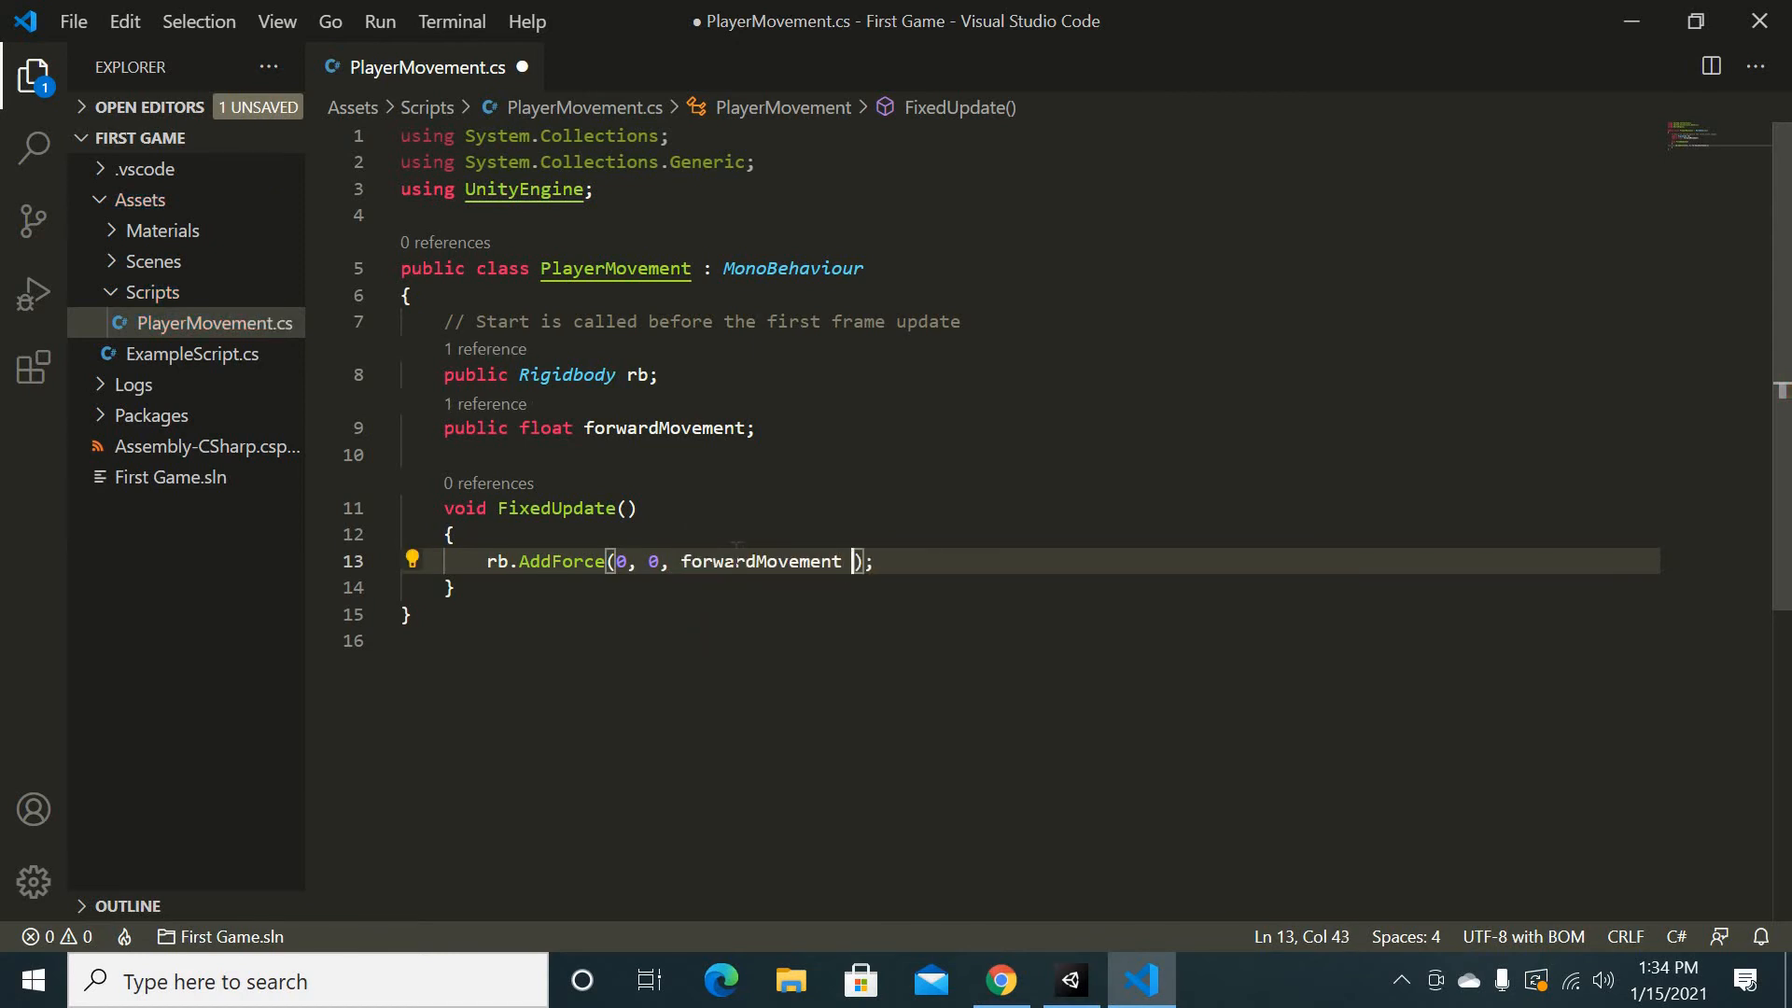
type("Time.deltaTime")
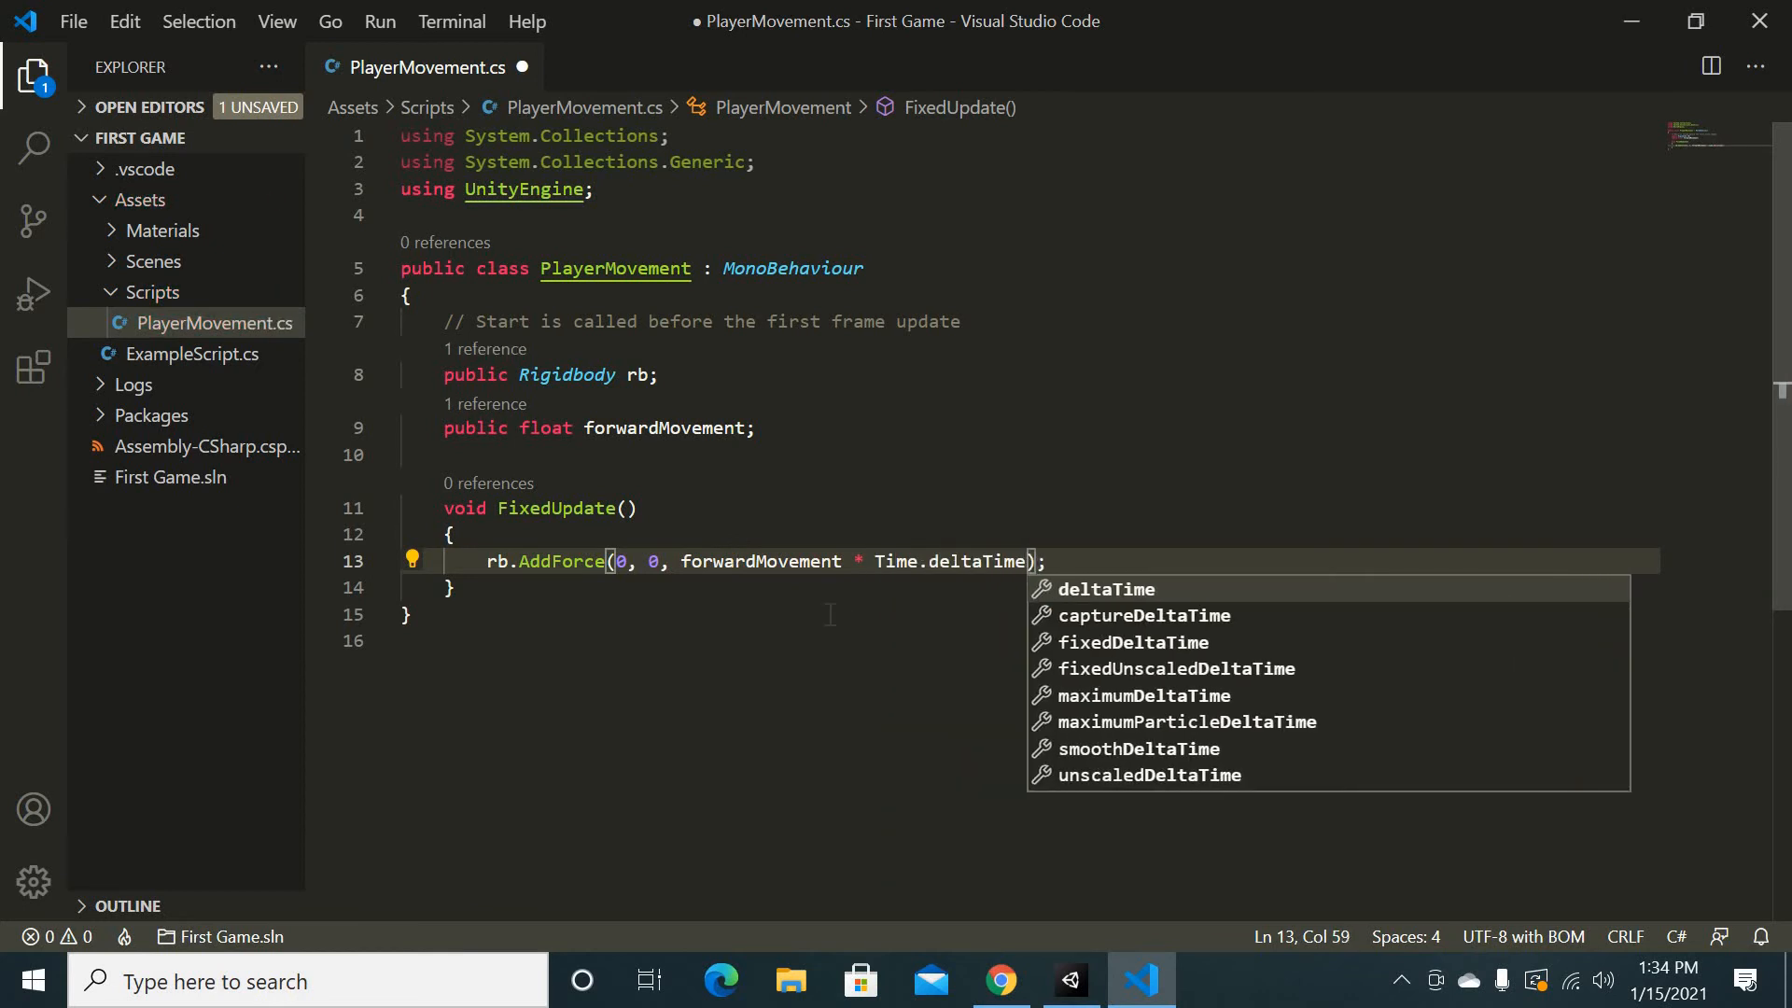
left_click(820, 561)
double_click(971, 561)
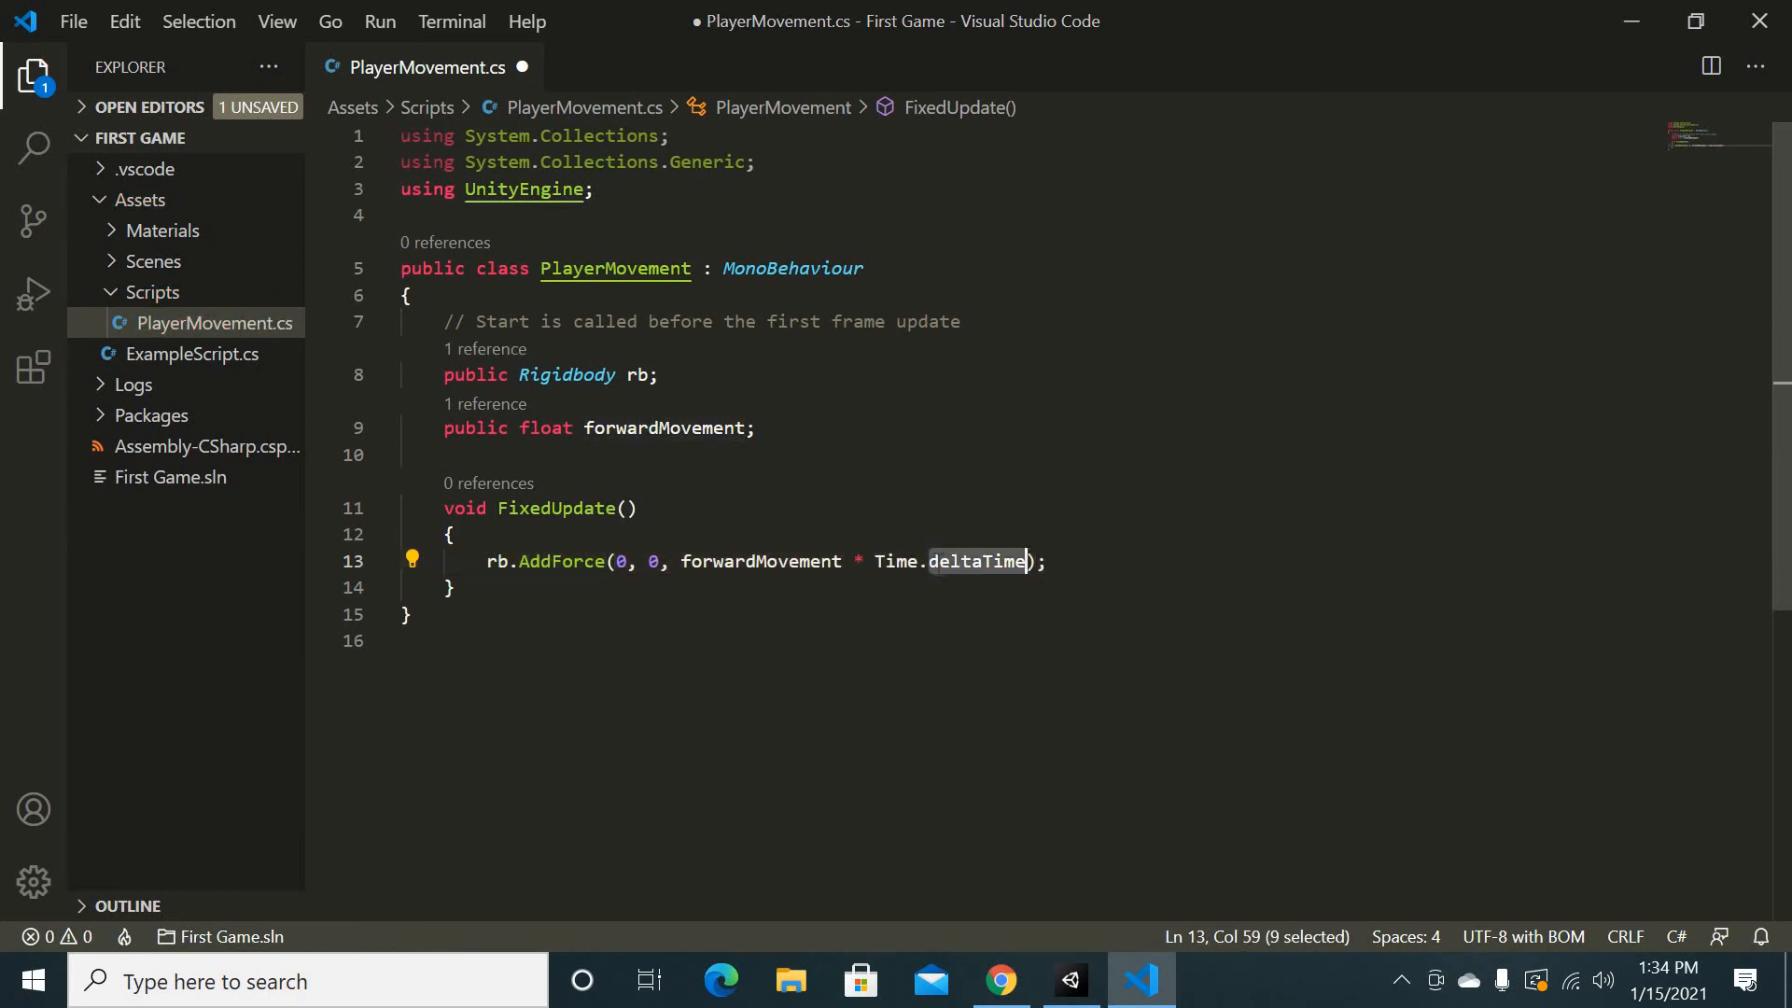
left_click(938, 561)
left_click_drag(875, 561, 1027, 561)
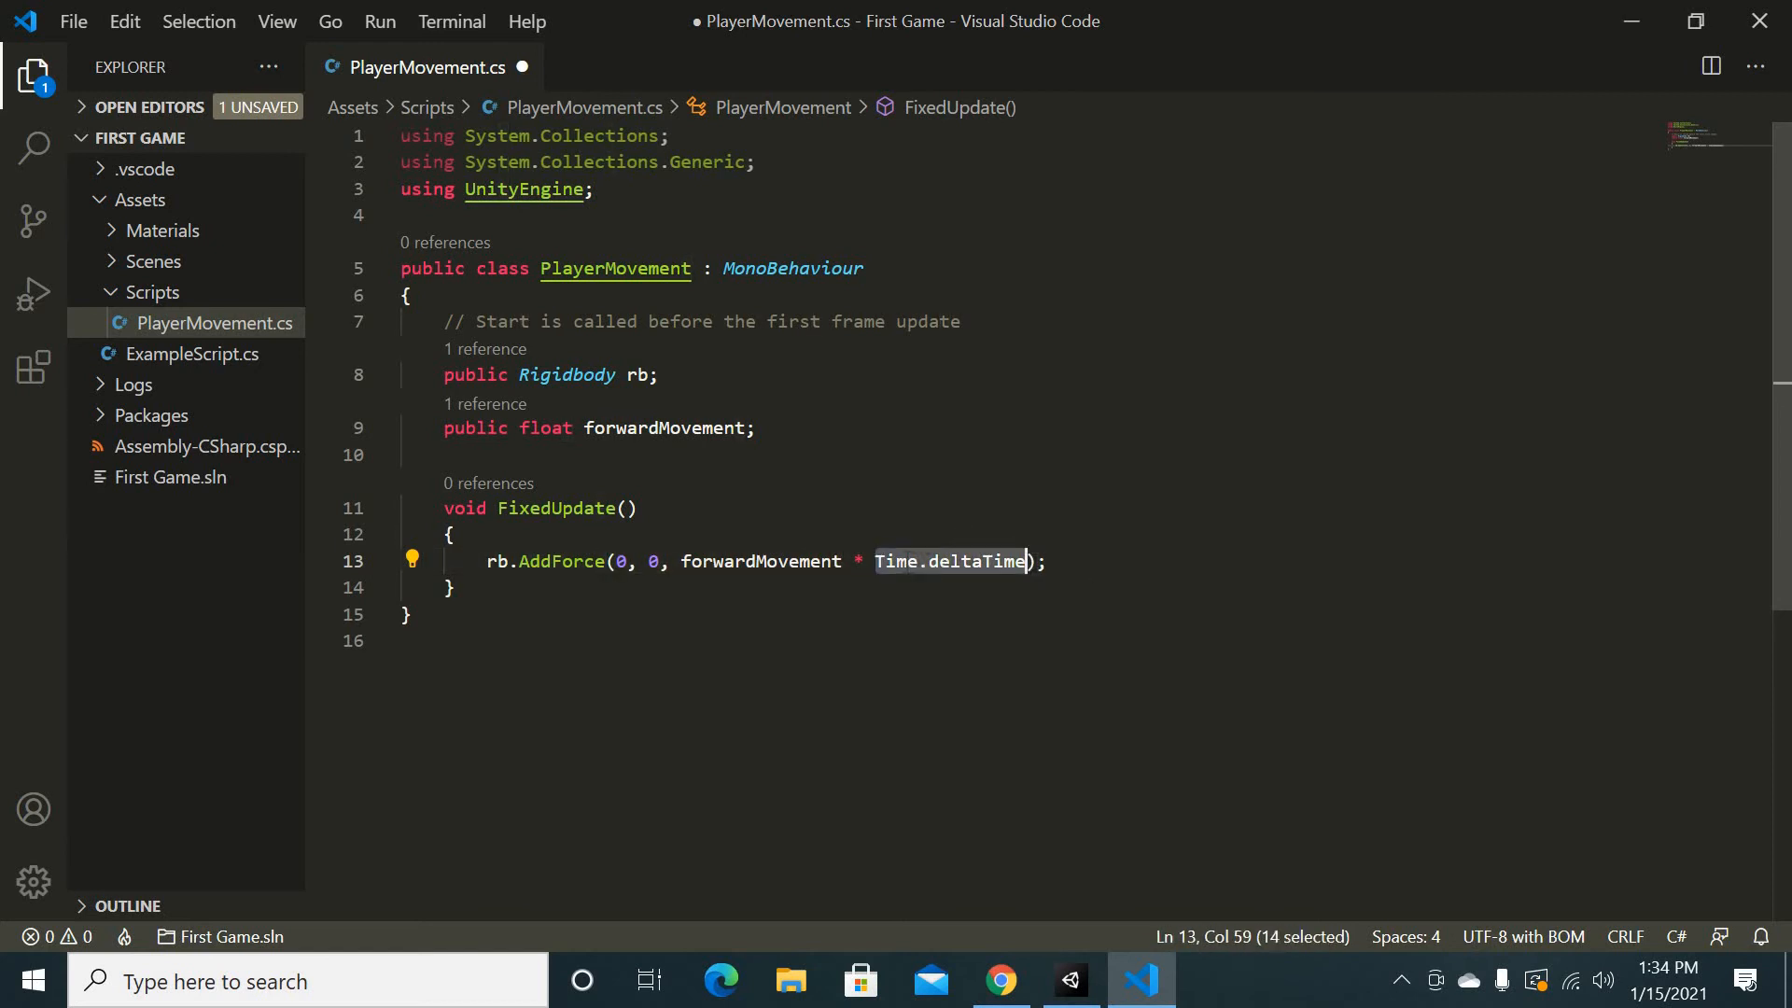
left_click(908, 561)
double_click(915, 561)
double_click(951, 560)
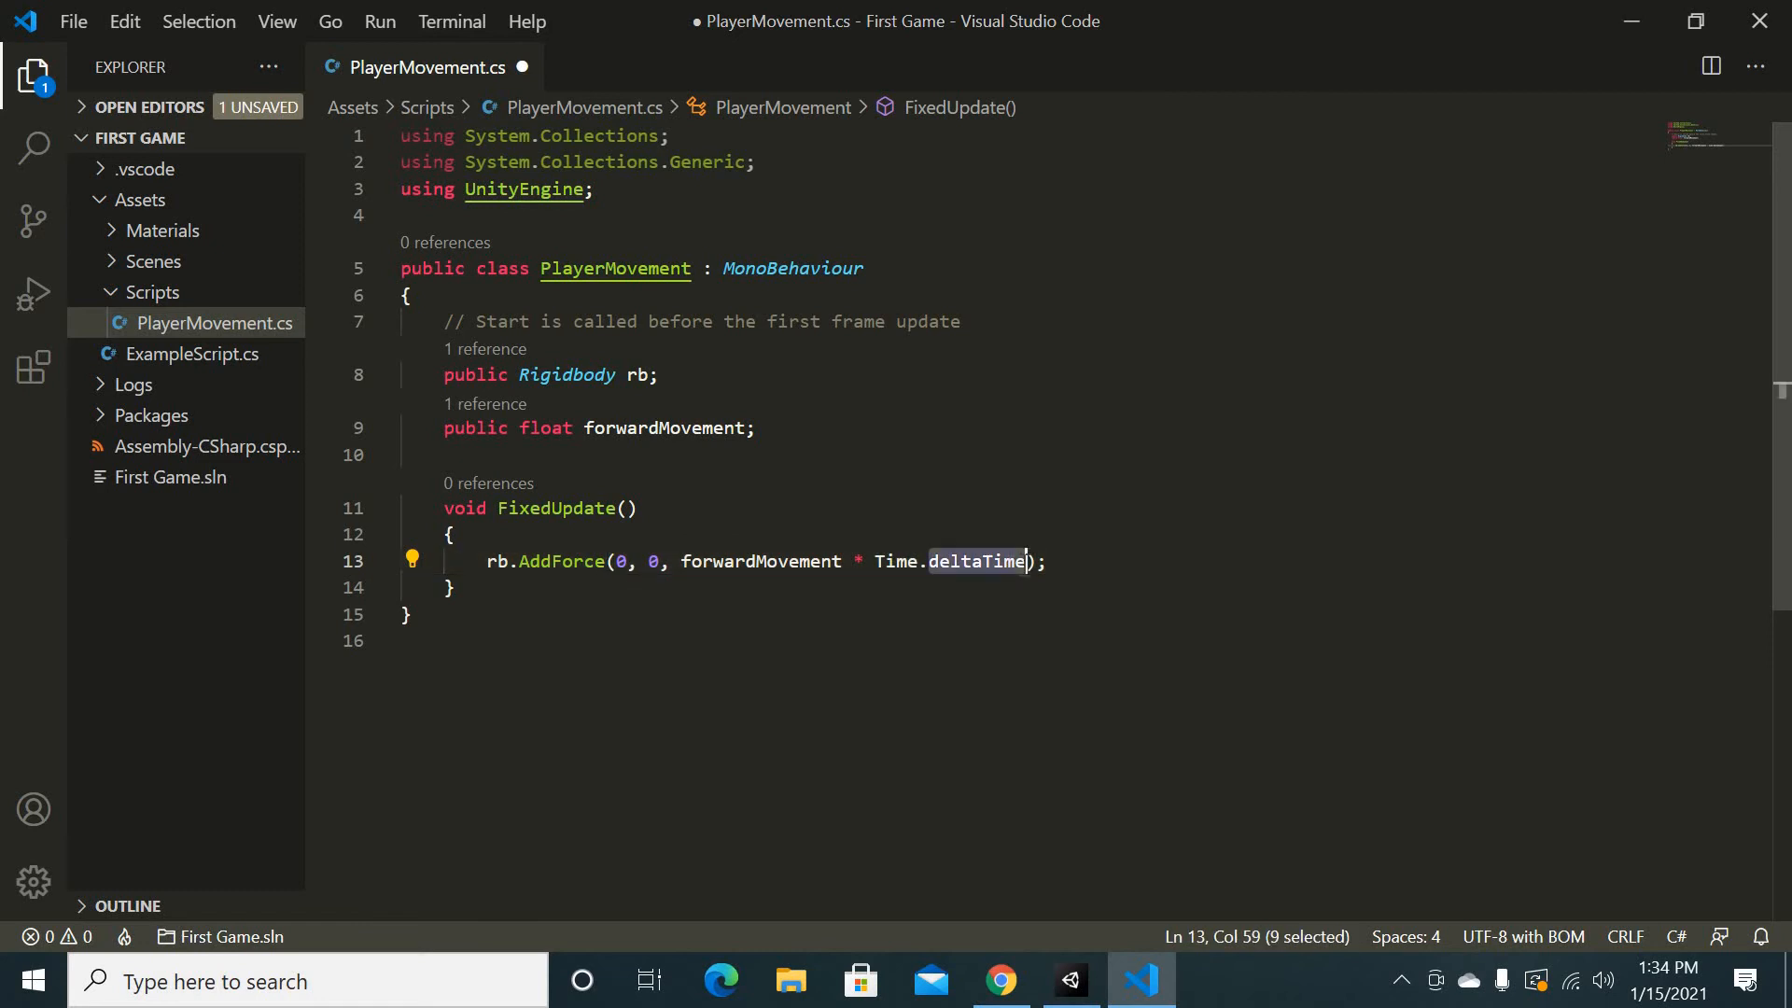
left_click(1026, 561)
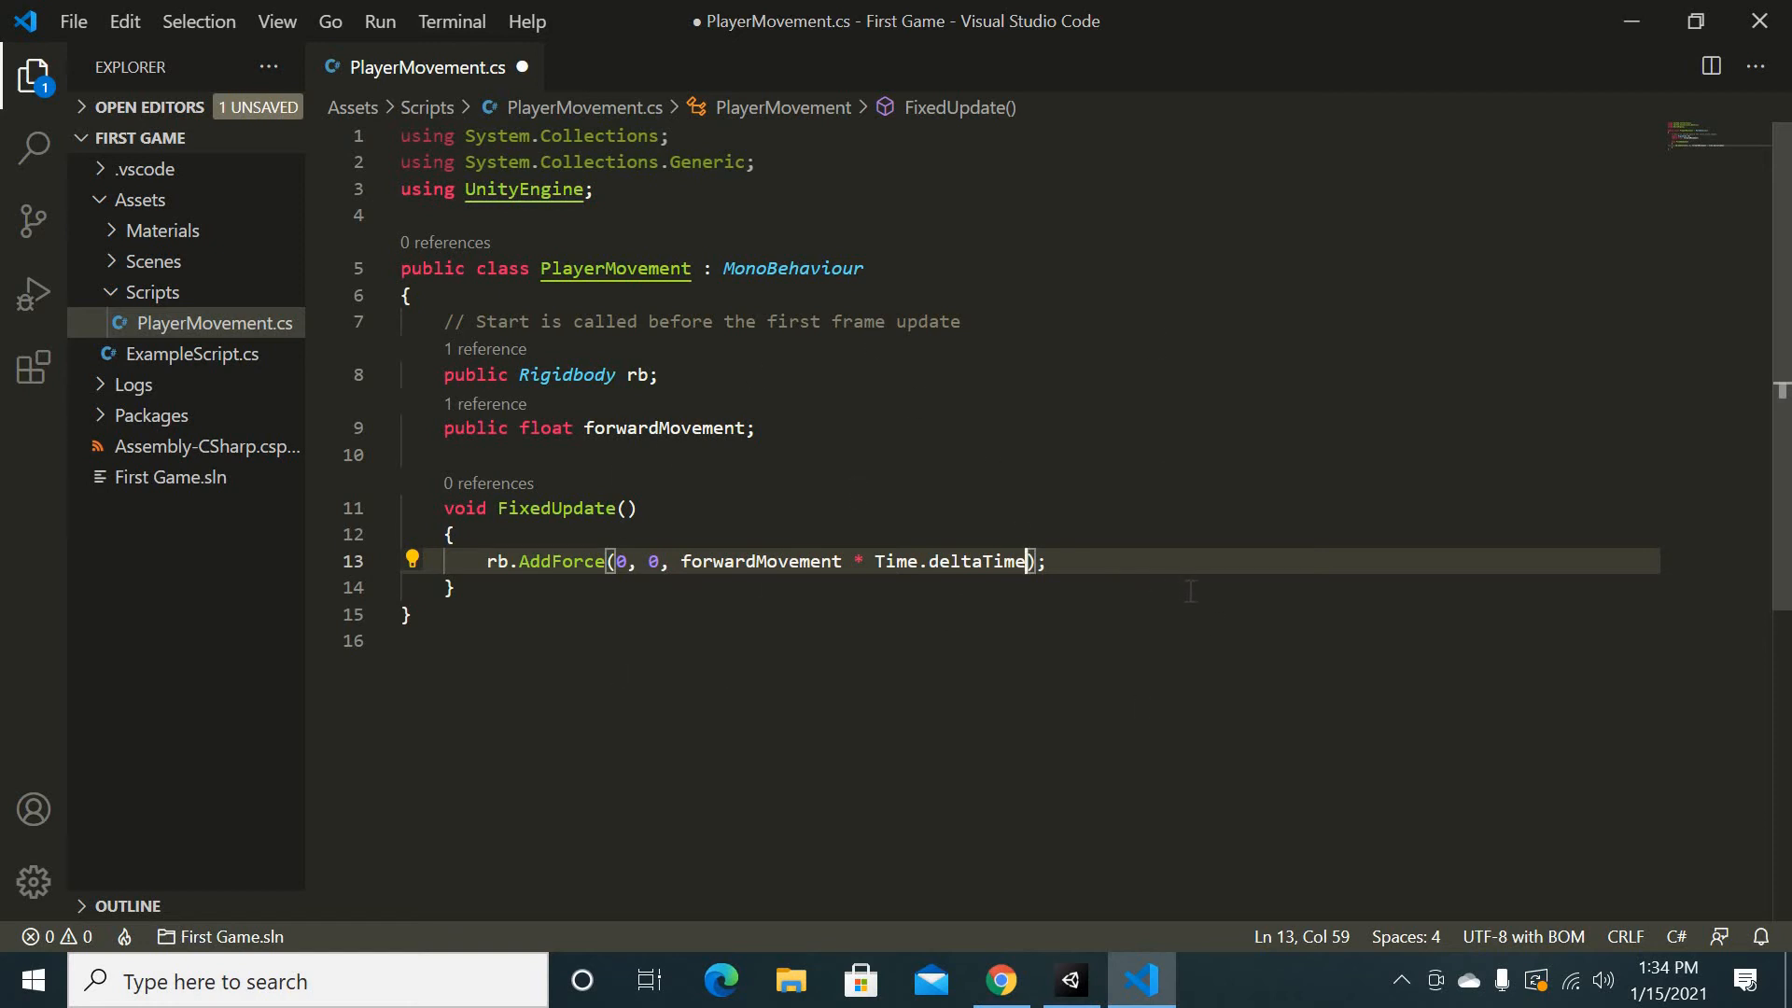
Save the PlayerMovement script and switch to Unity
key("ctrl+s")
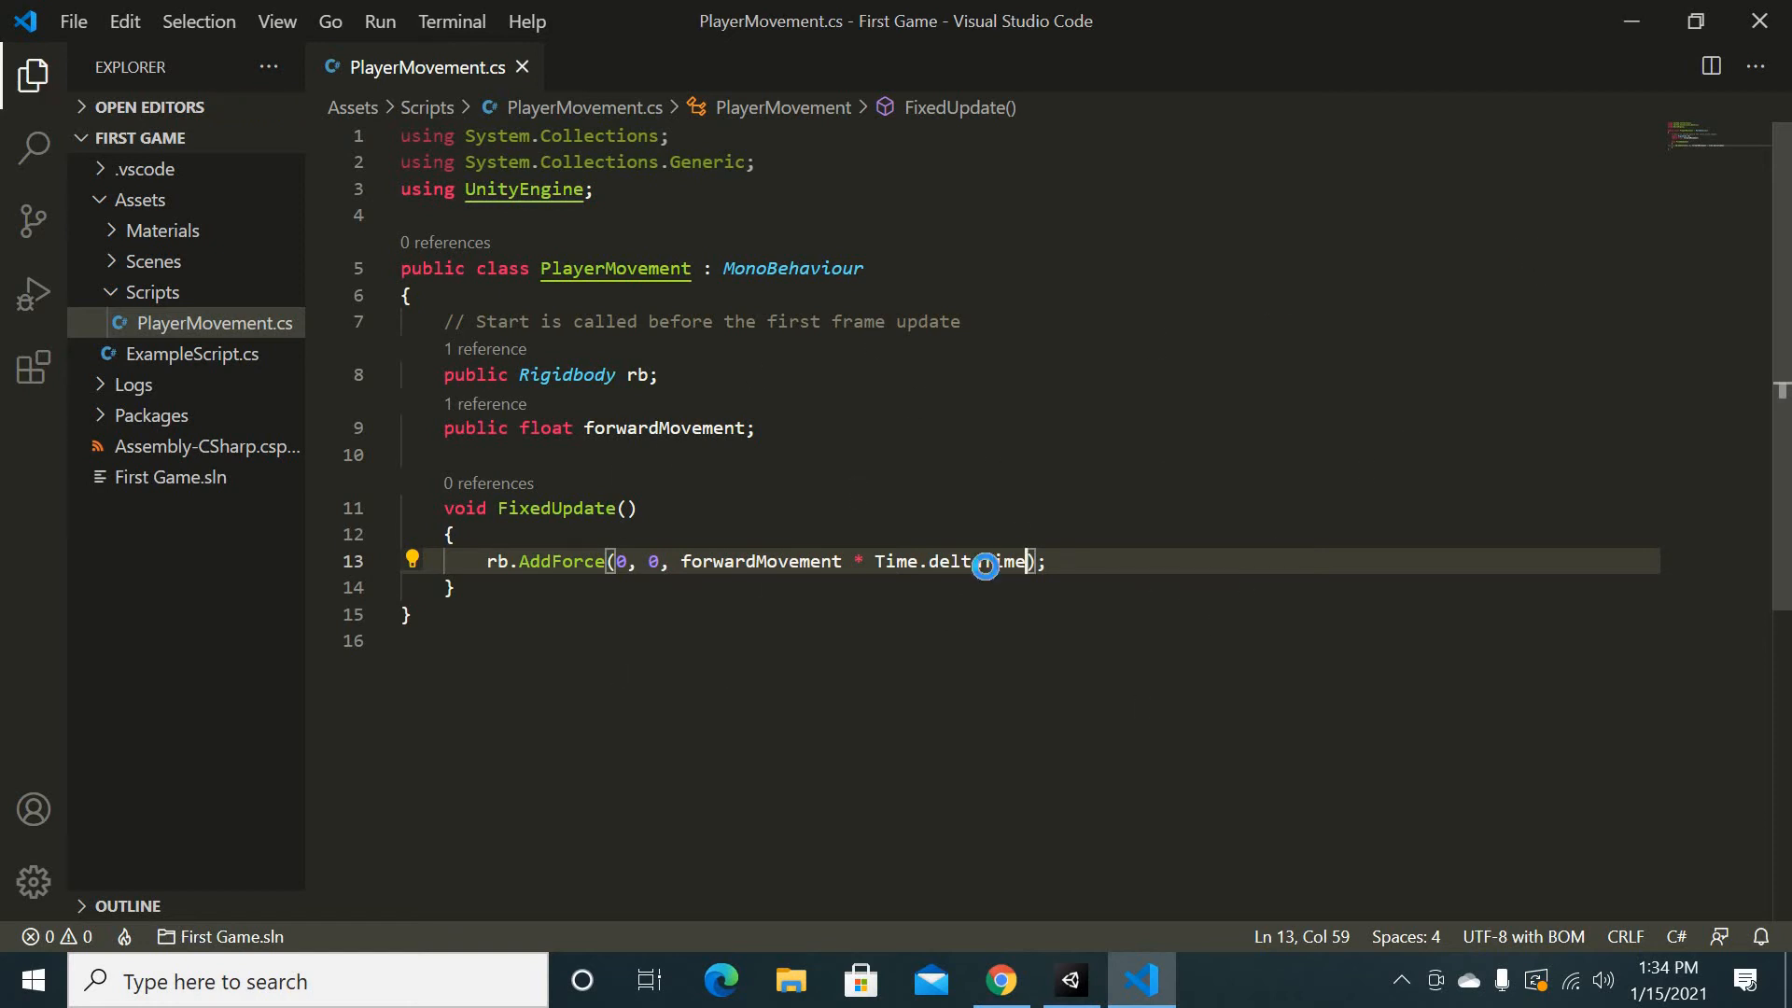
key("alt+Tab")
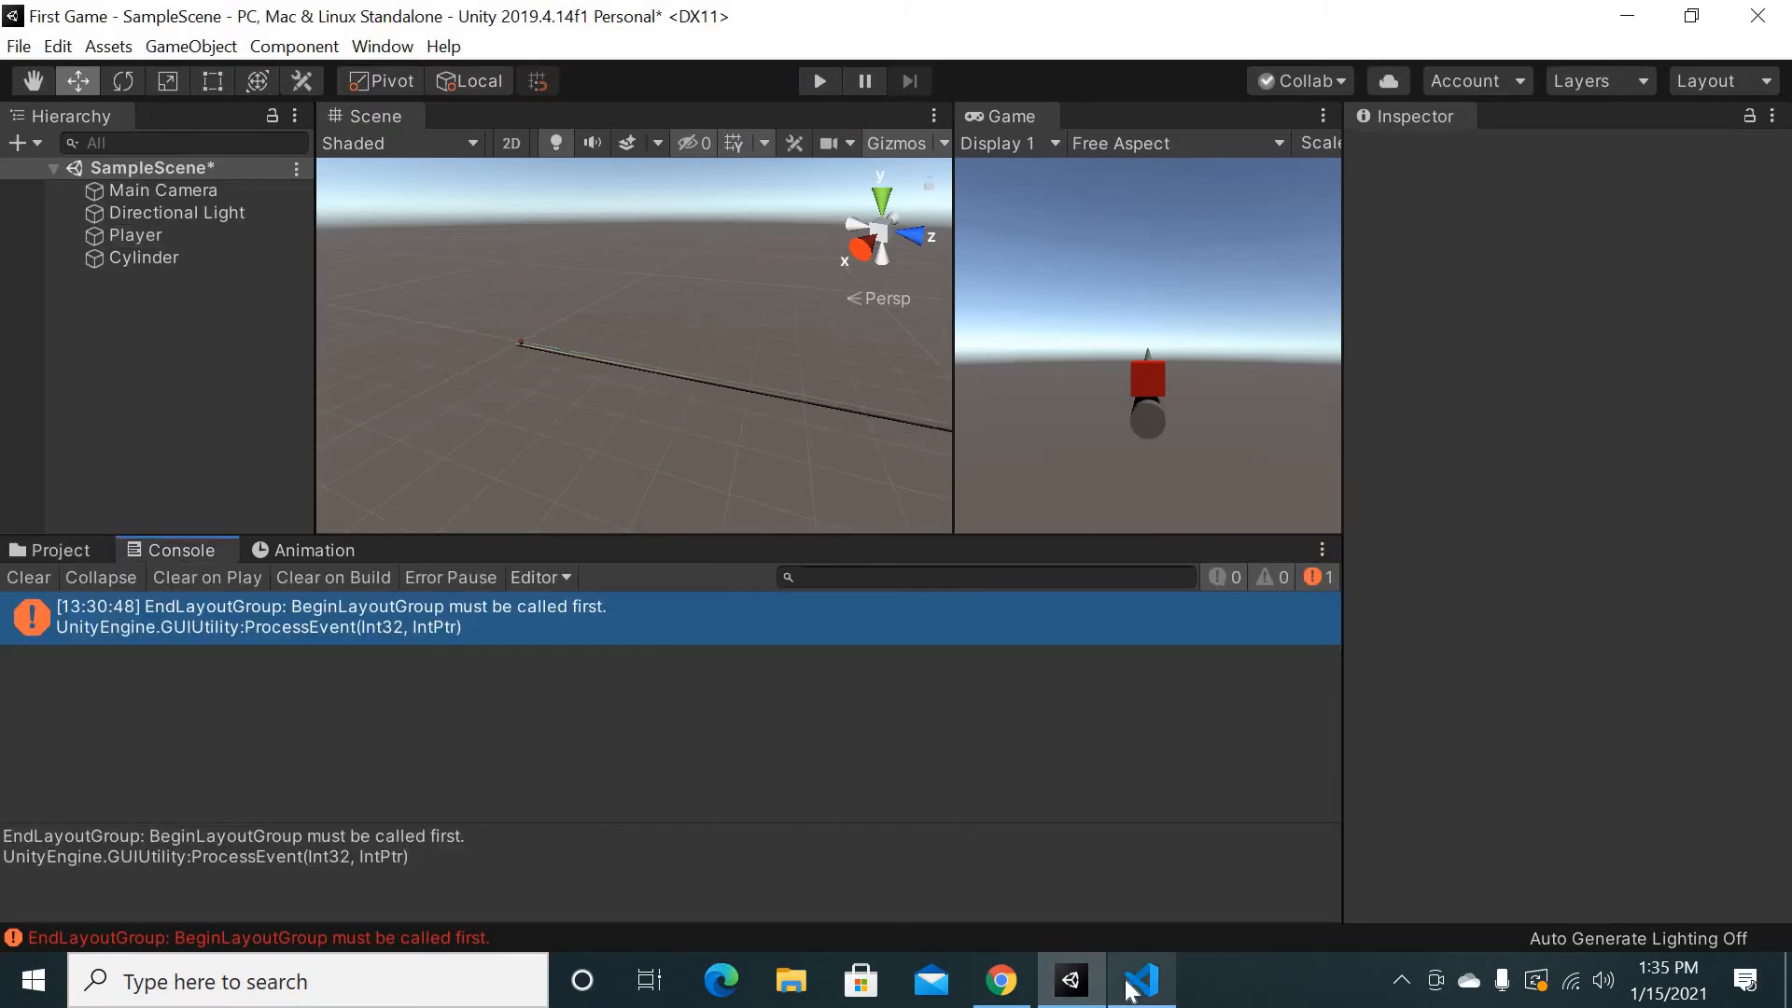
Back in Visual Studio Code, initialize the forwardMovement field to 1000f and save the script
left_click(1131, 987)
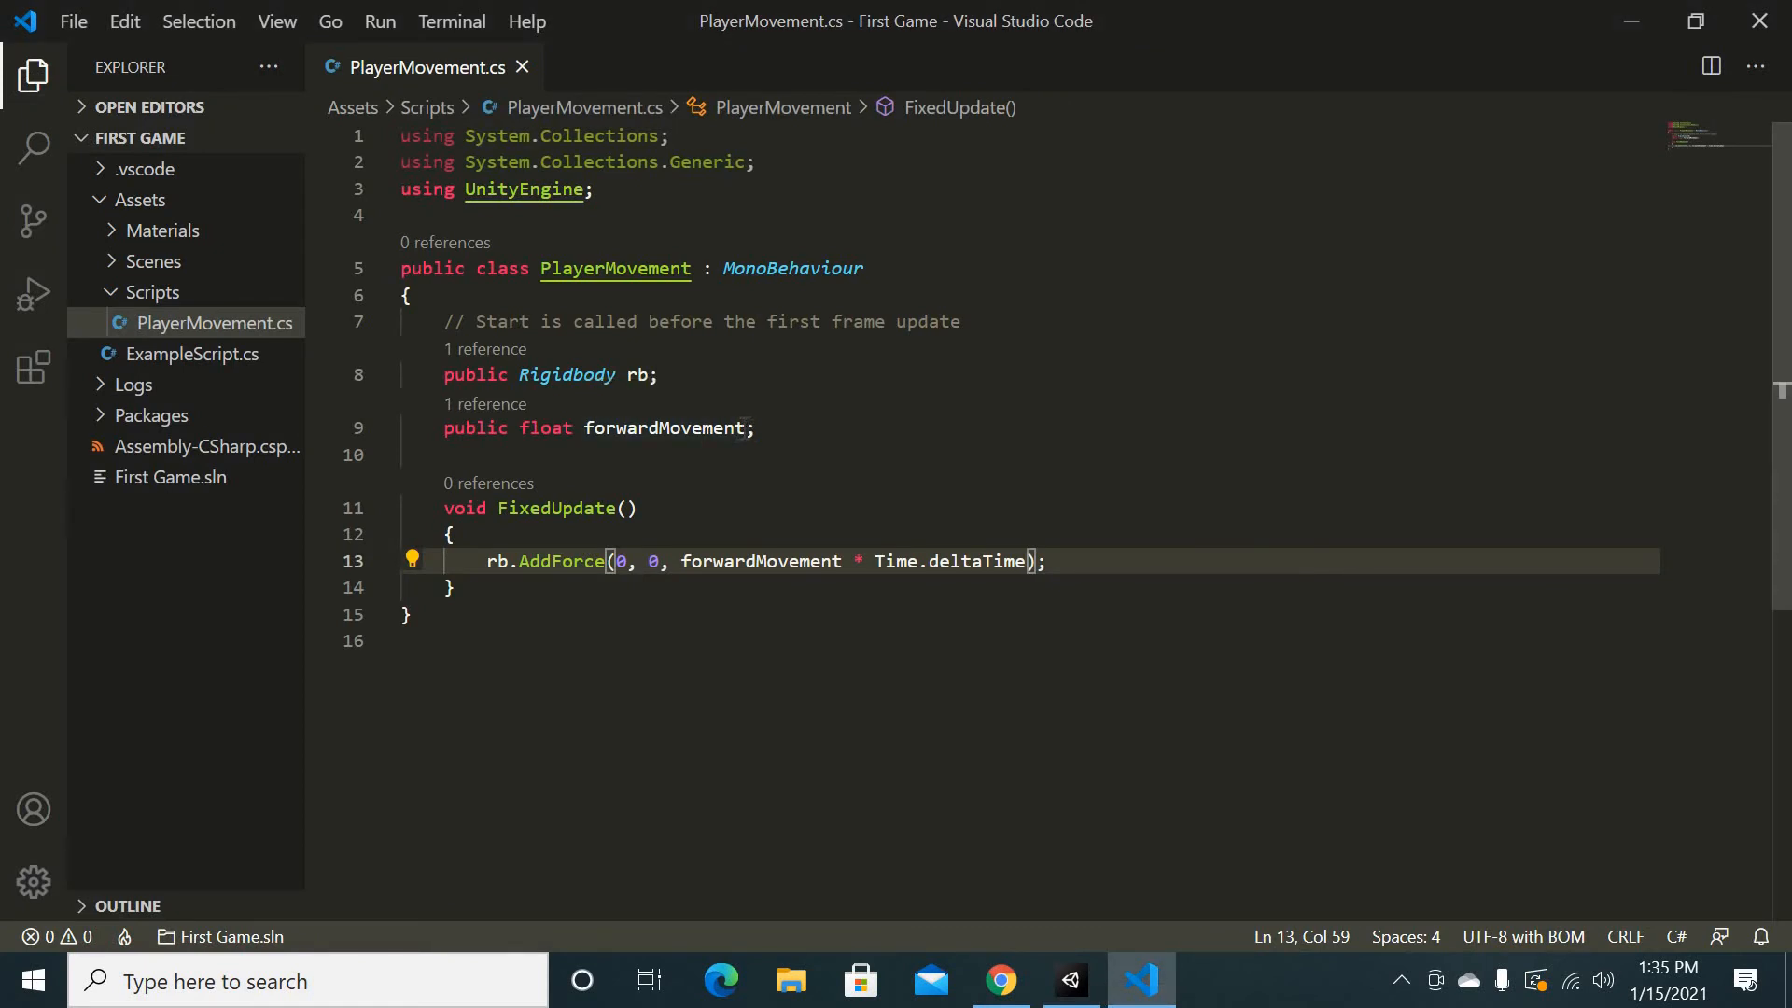
left_click(745, 428)
type("=")
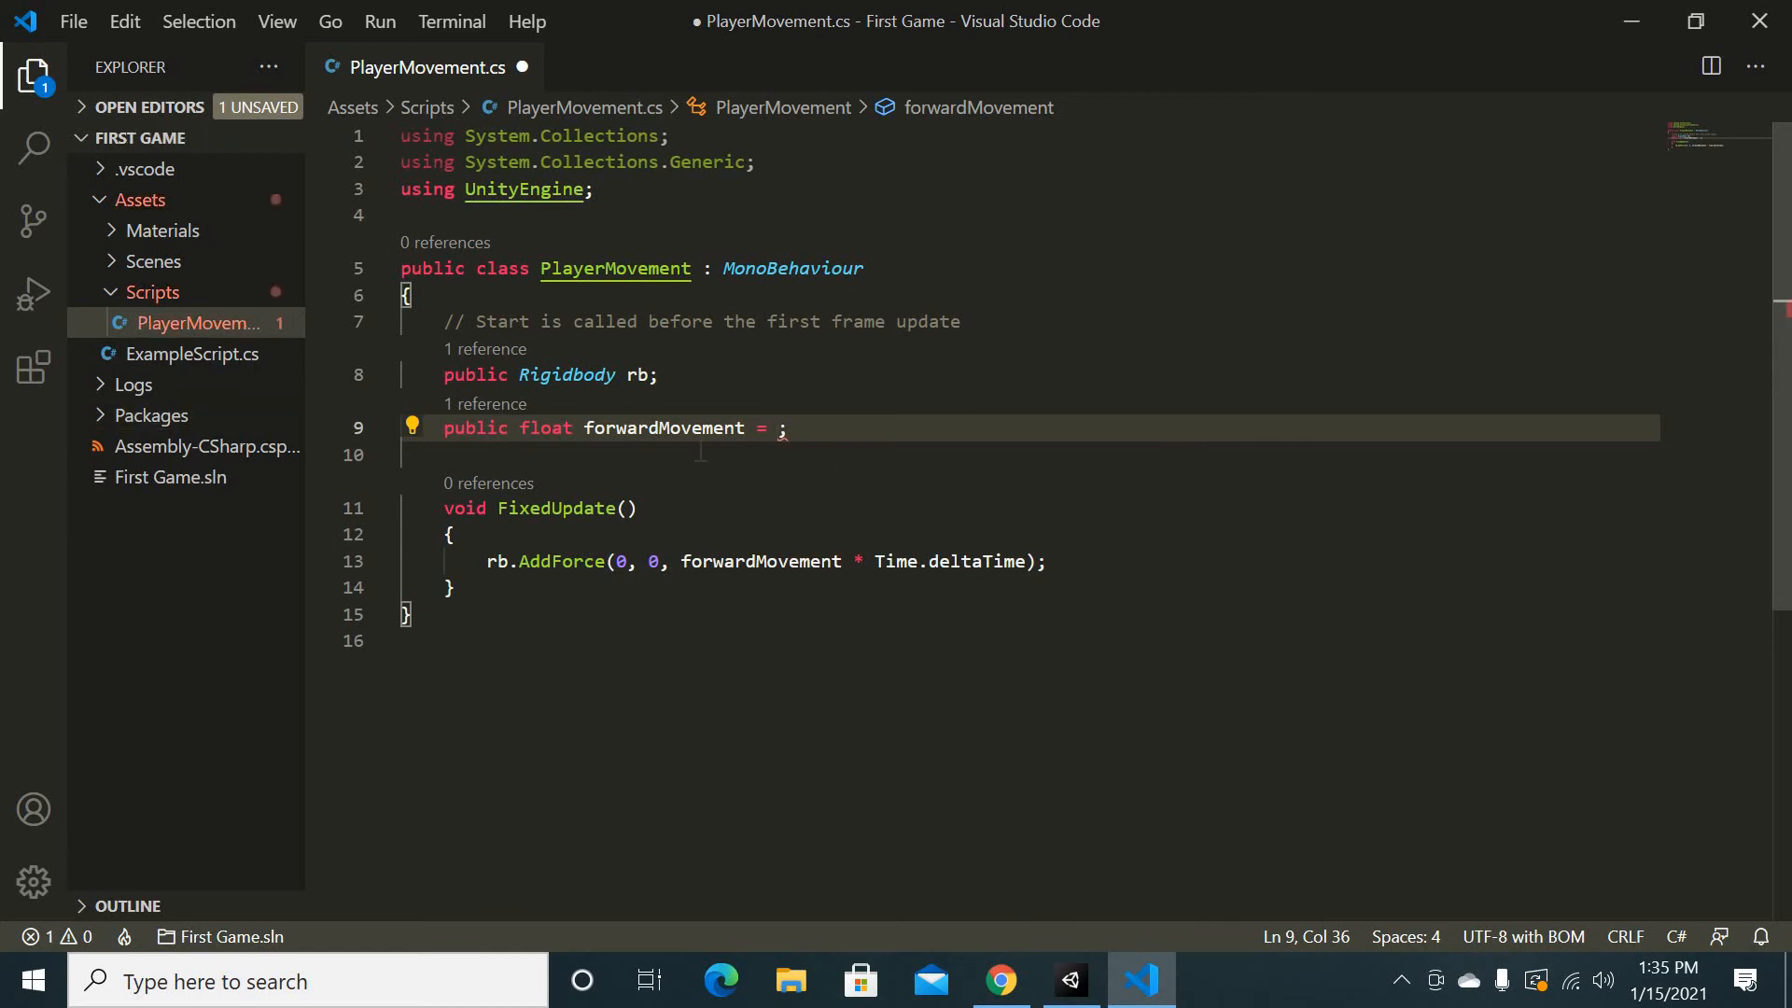
type("1000")
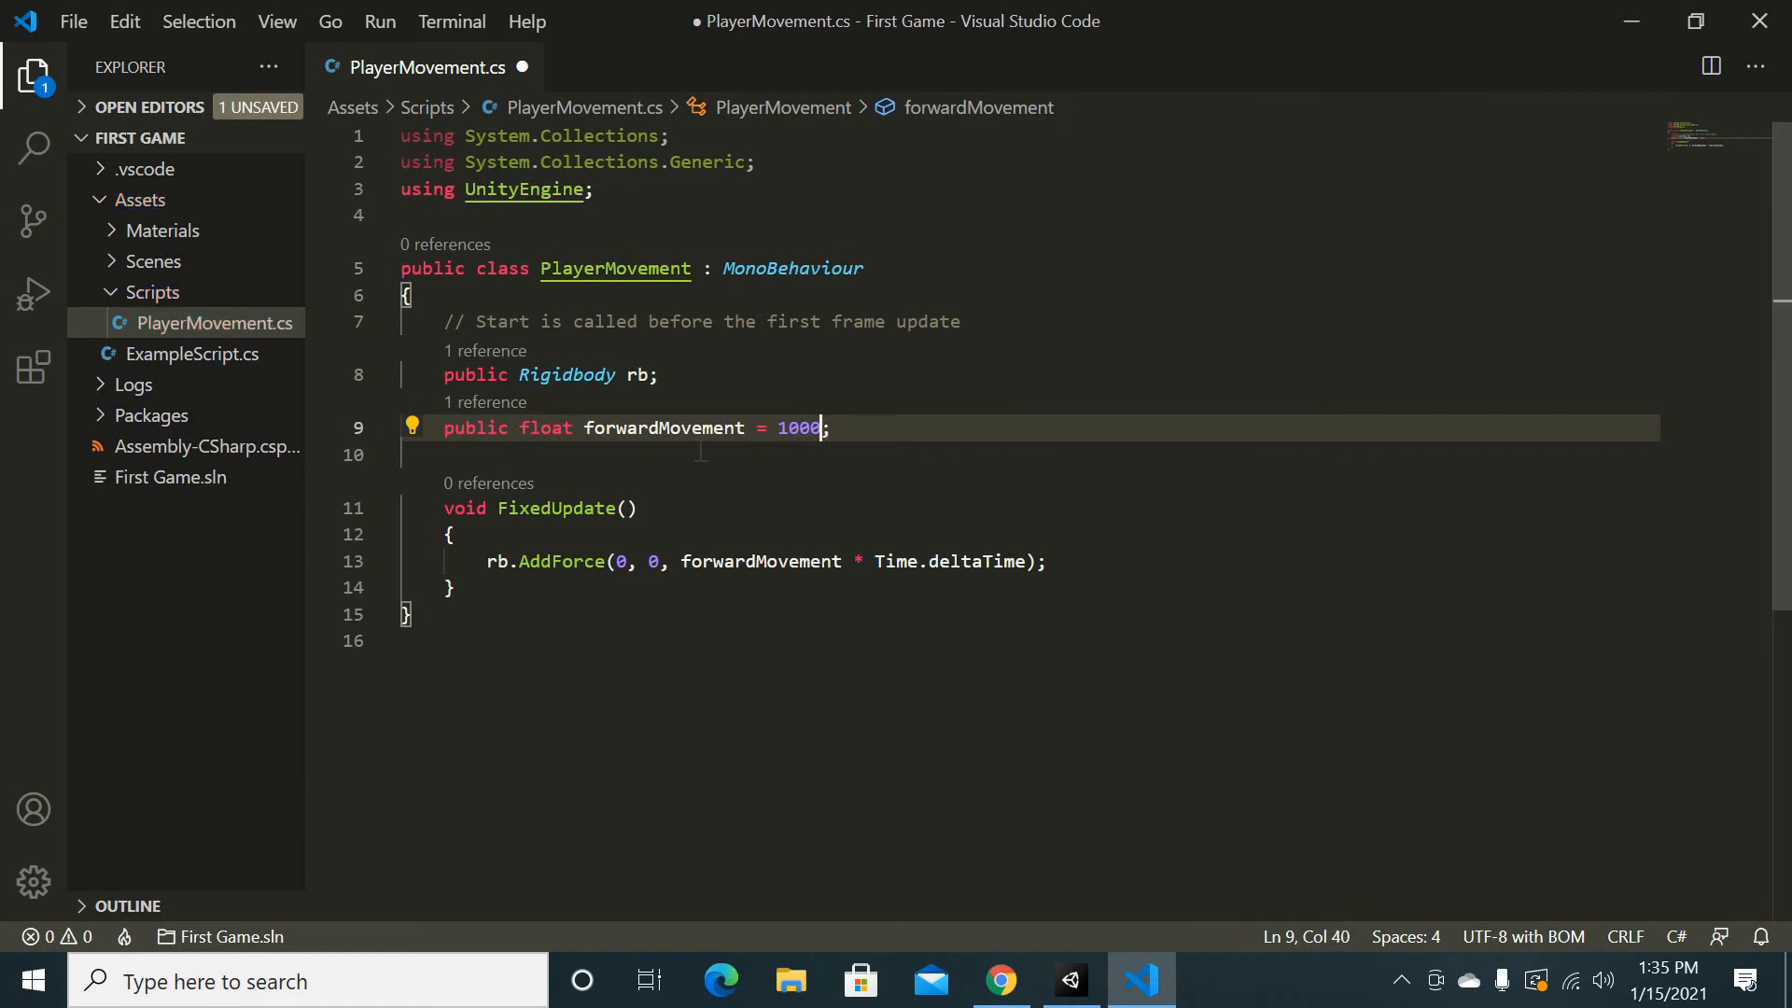
type("f")
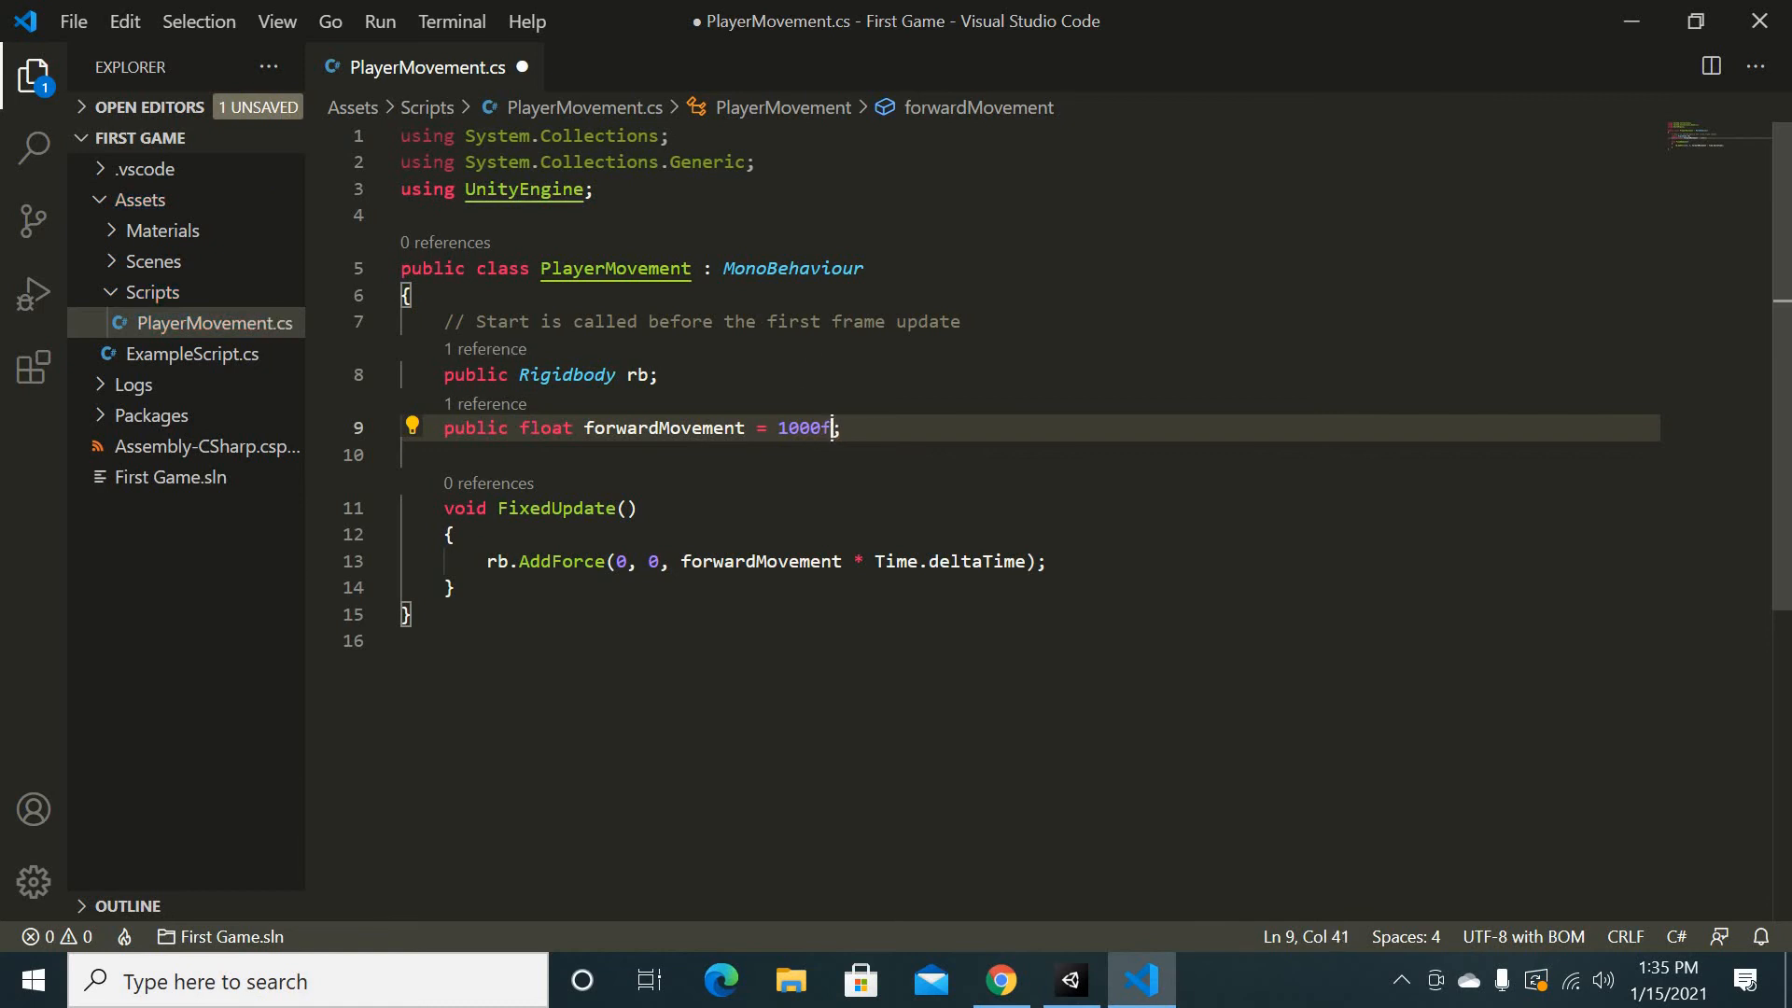
key("shift+Left")
key("Left")
key("shift+Right")
key("End")
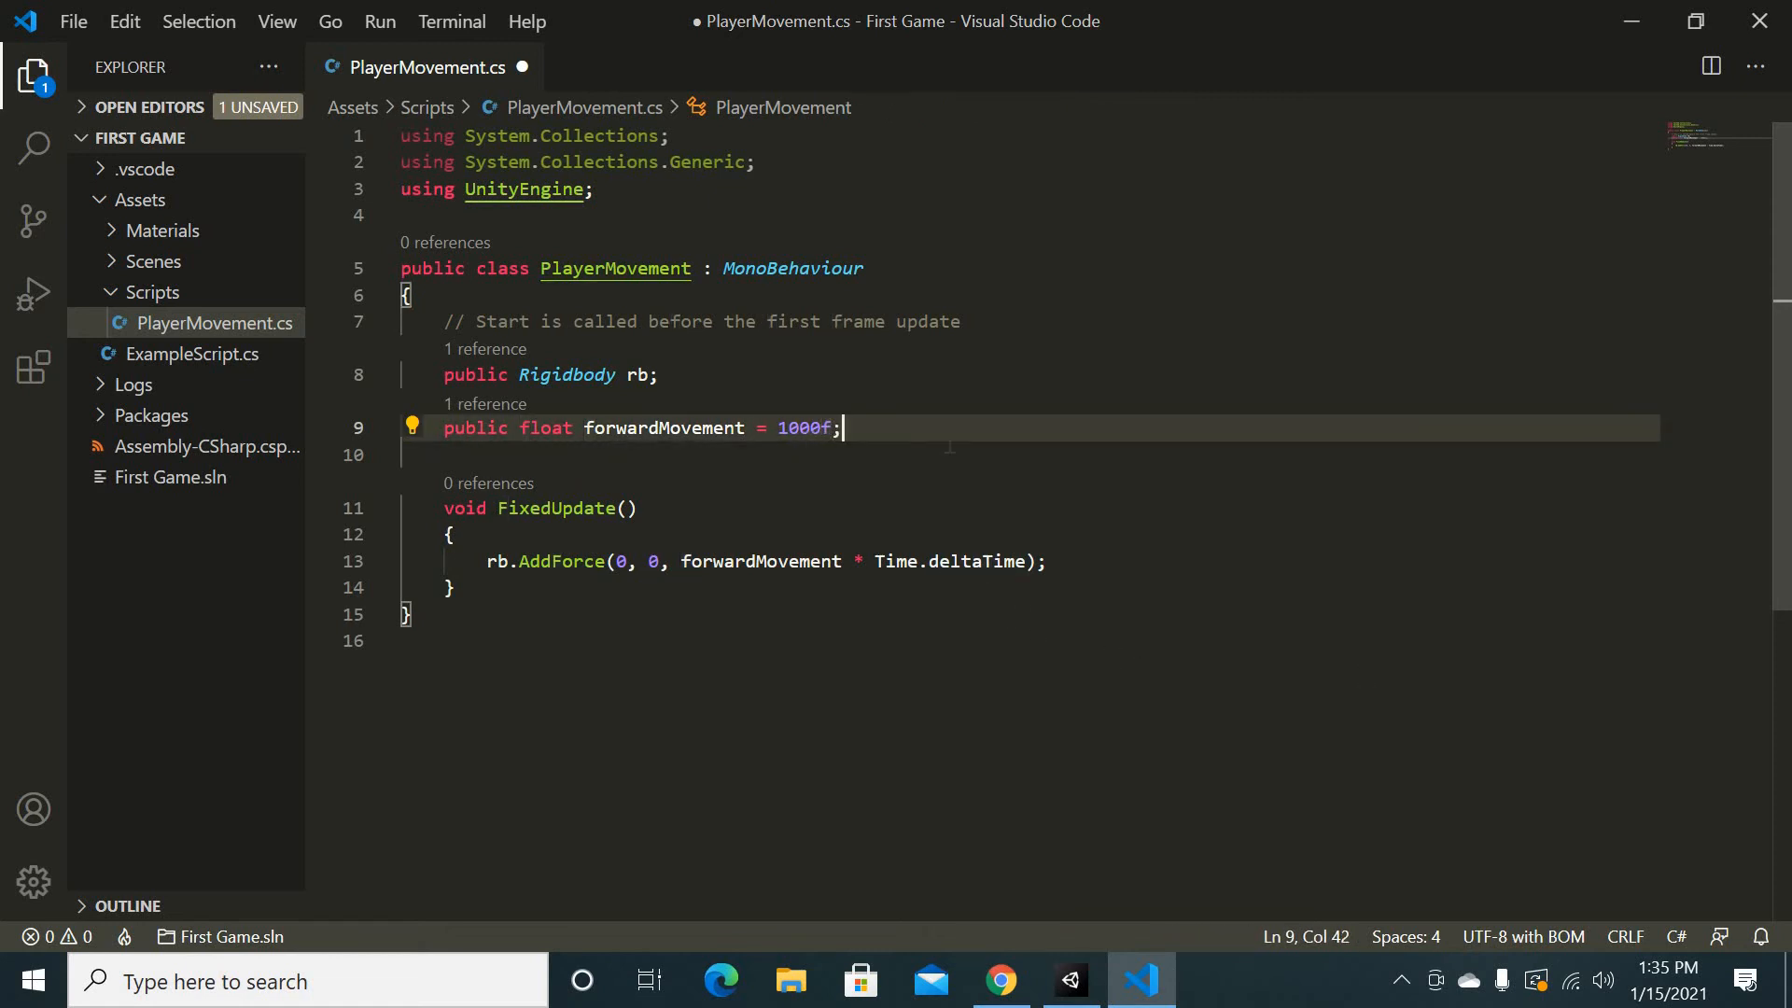
key("ctrl+s")
Switch to Unity and inspect the Forward Movement field of the Player Movement script on Player
key("alt+Tab")
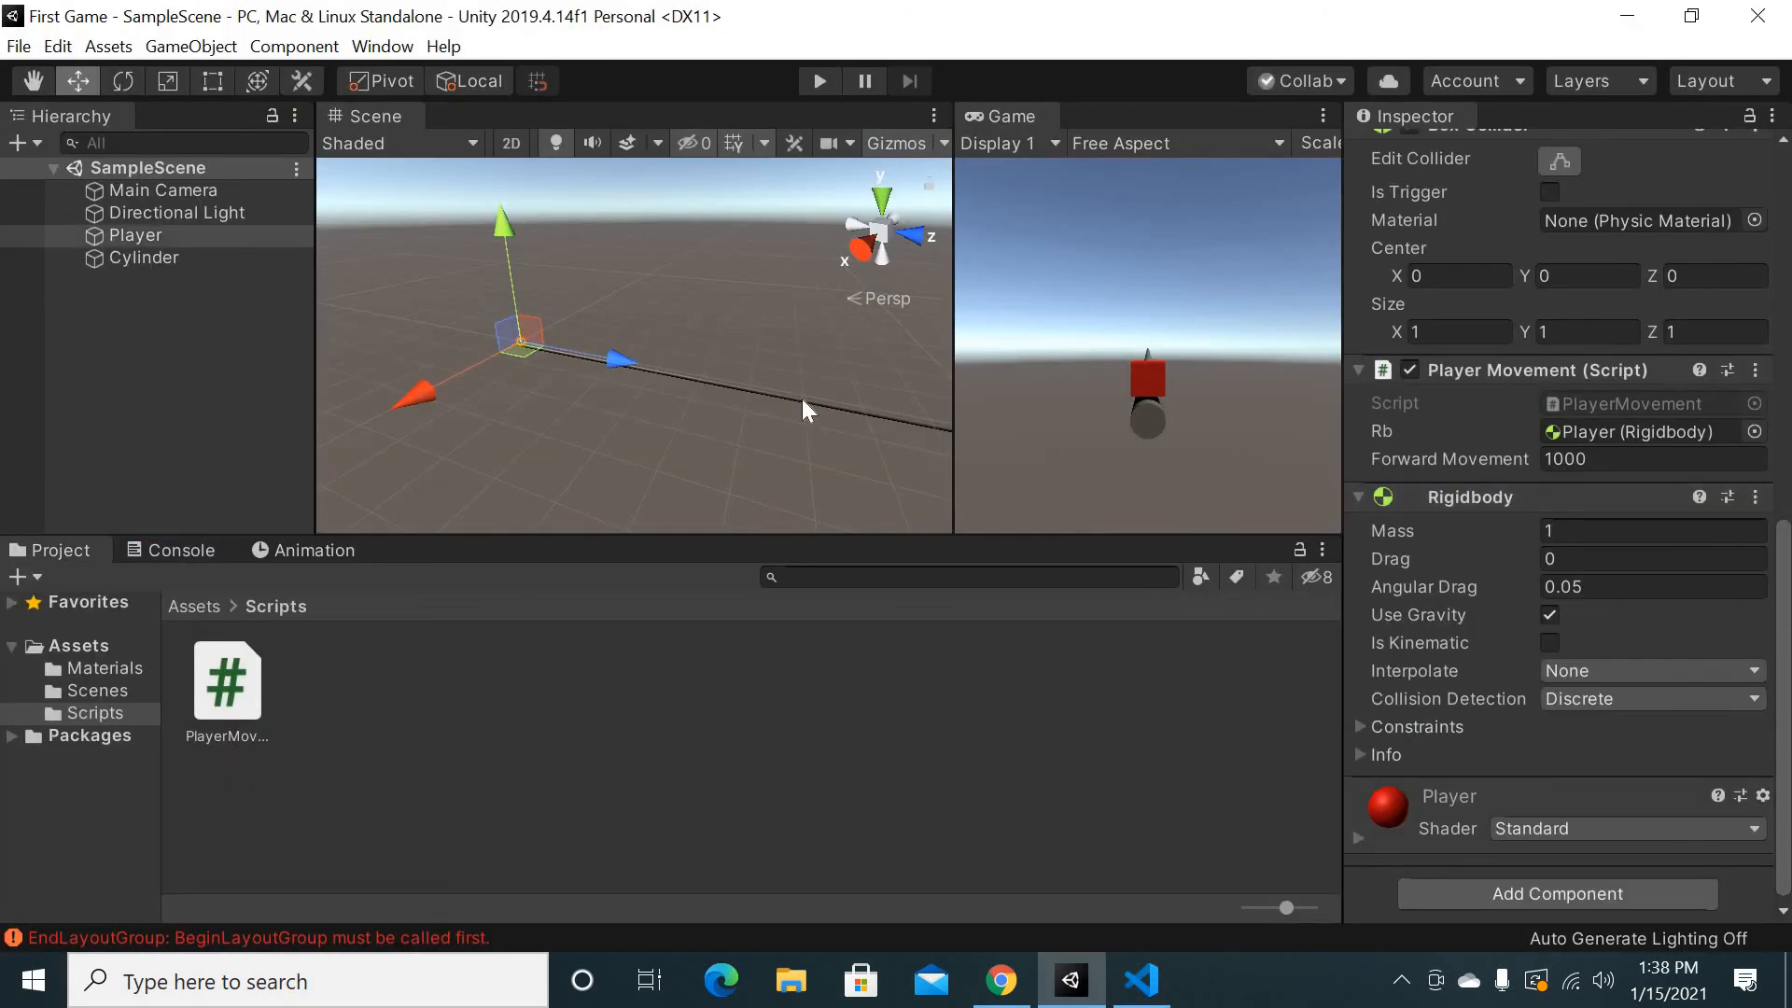
scroll(683, 373, "down", 2)
scroll(690, 374, "up", 4)
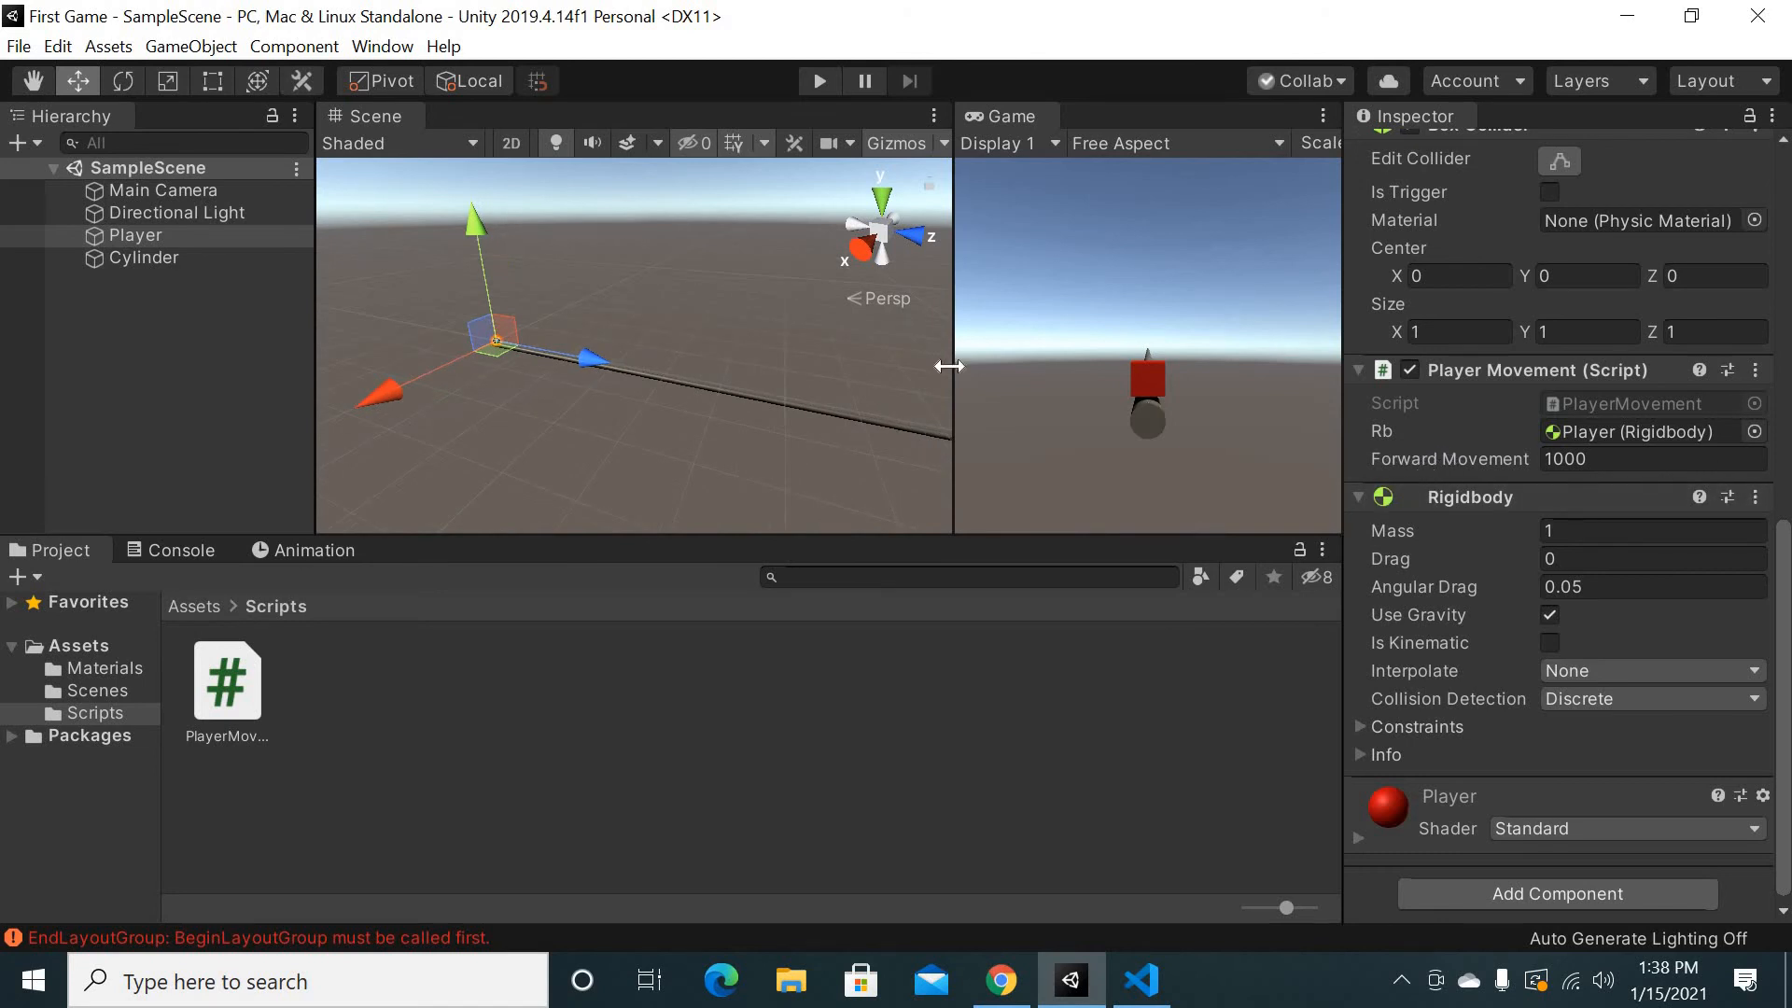
left_click(209, 239)
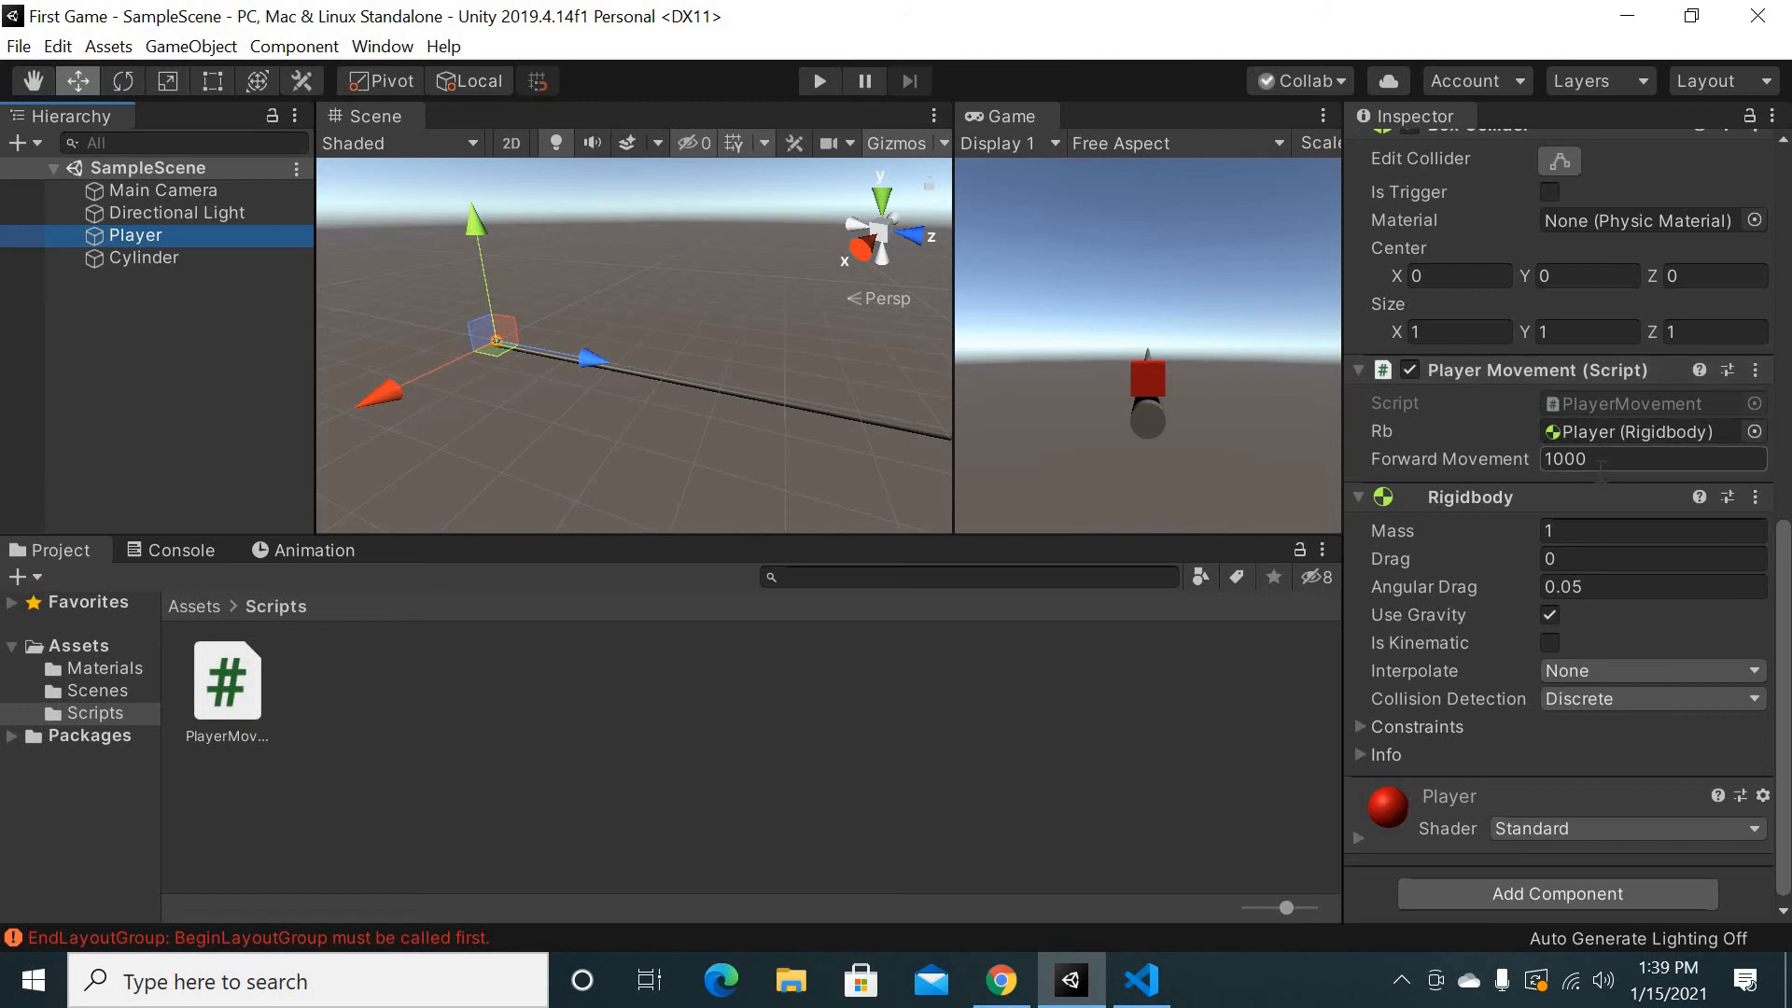
left_click(1600, 459)
Run the game to test the player's forward motion along the cylinder, and stop it
left_click(763, 254)
left_click(821, 81)
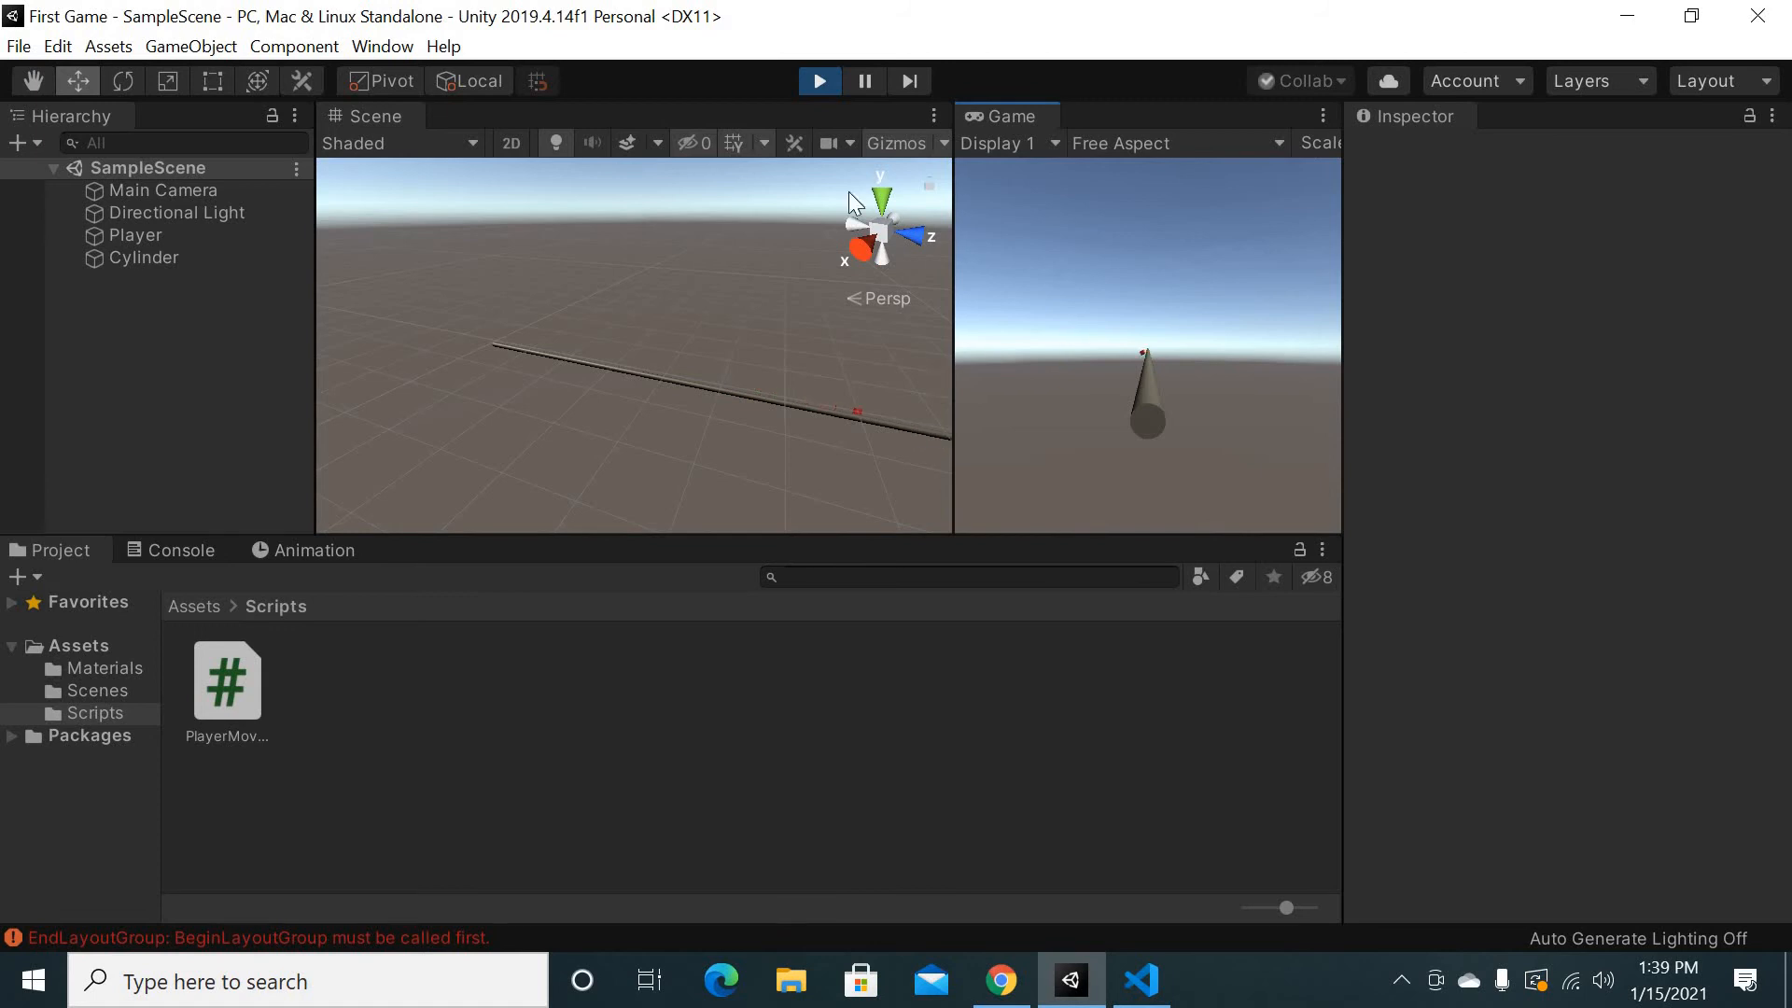
left_click(805, 78)
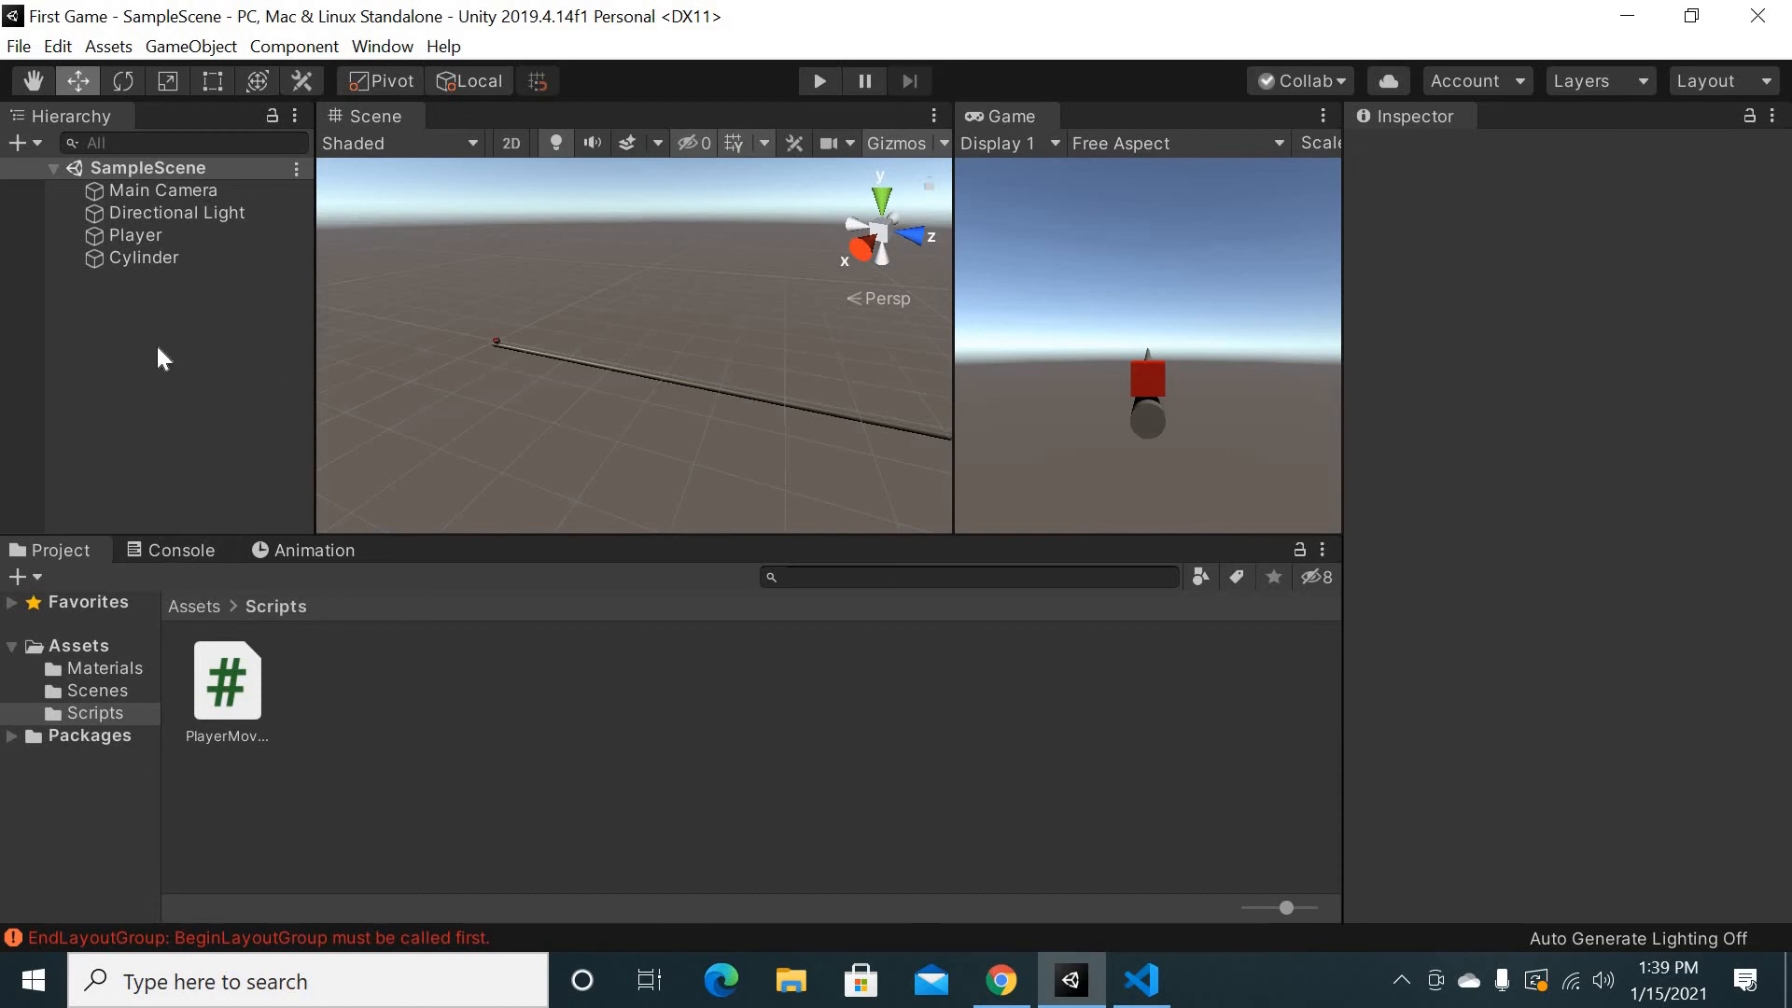
Create a C# script named CameraFollow in the Scripts folder and open it in Visual Studio Code
right_click(322, 683)
mouse_move(607, 63)
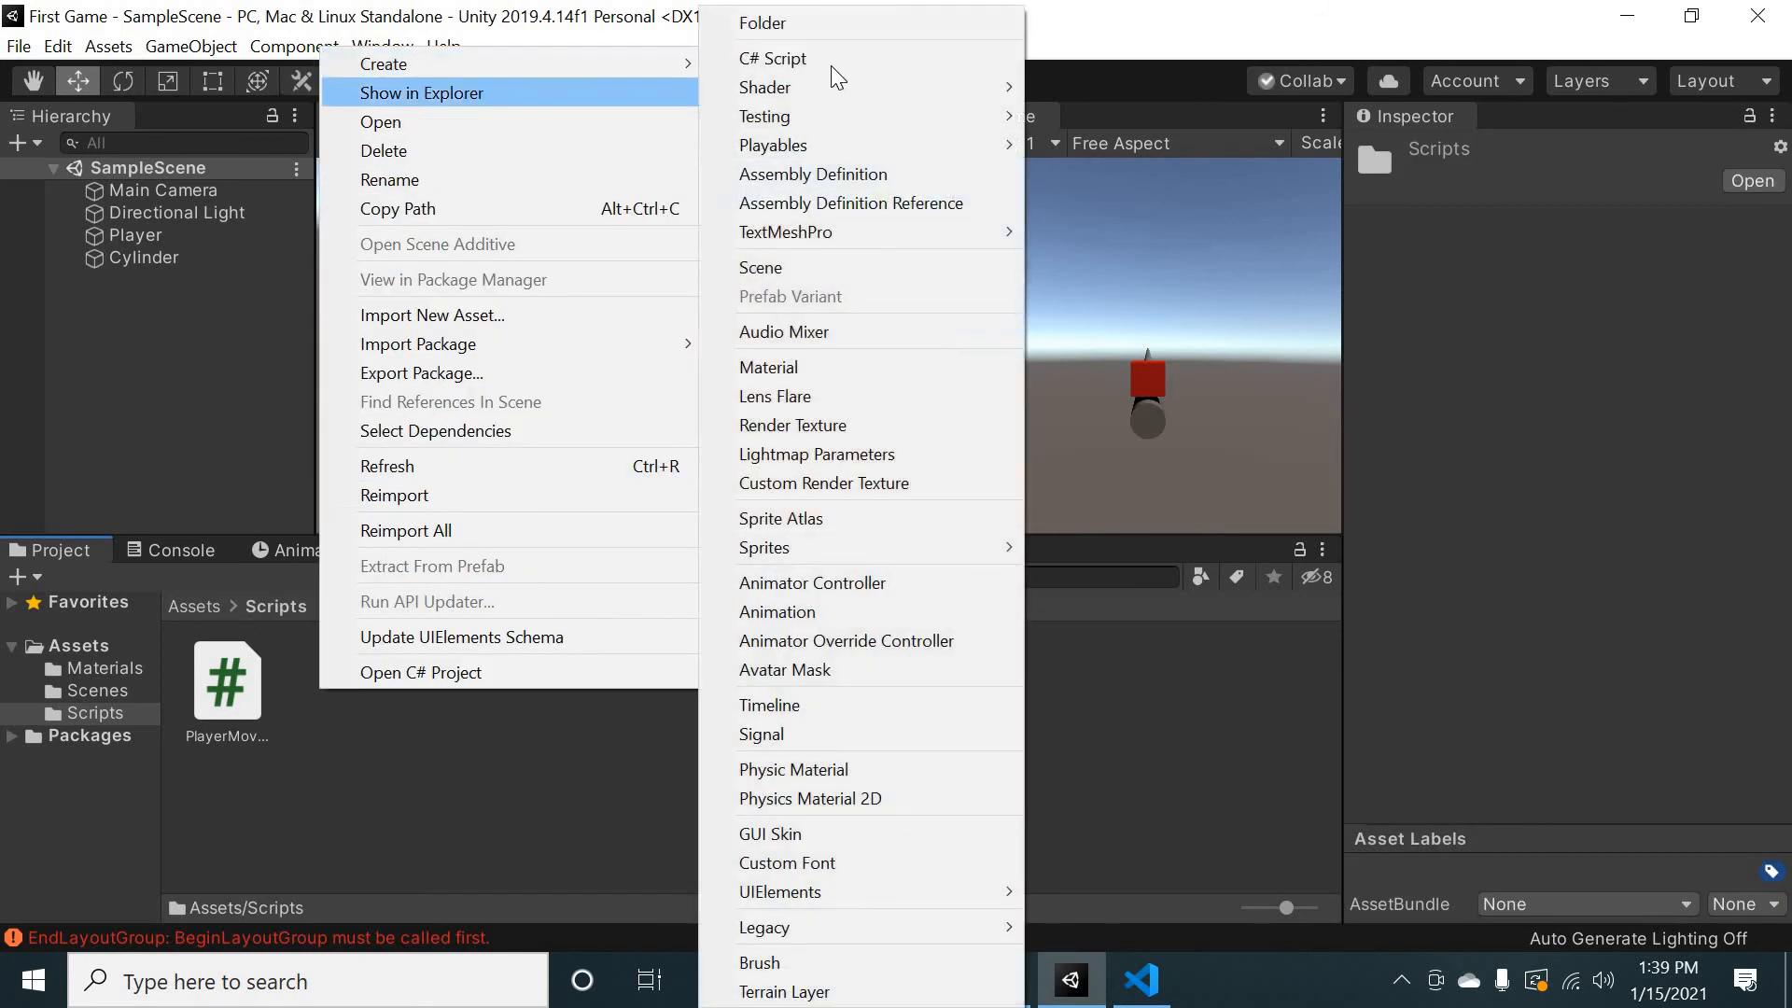
left_click(830, 64)
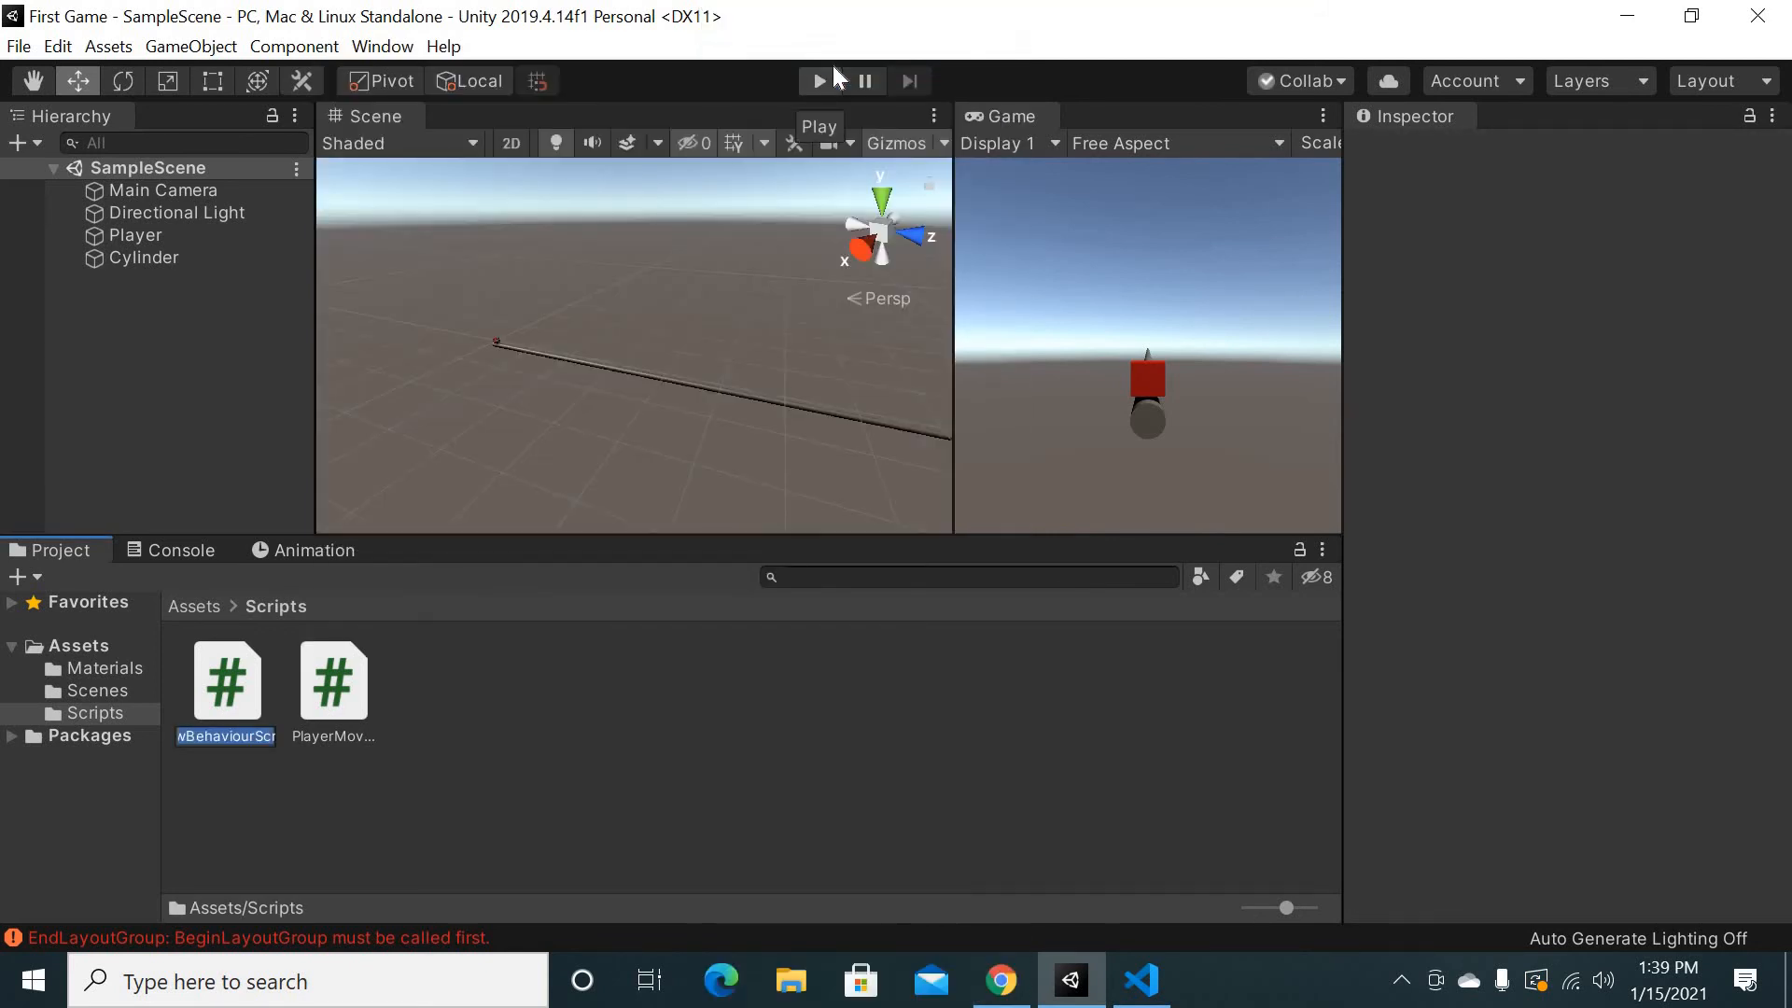
type("CameraFollo")
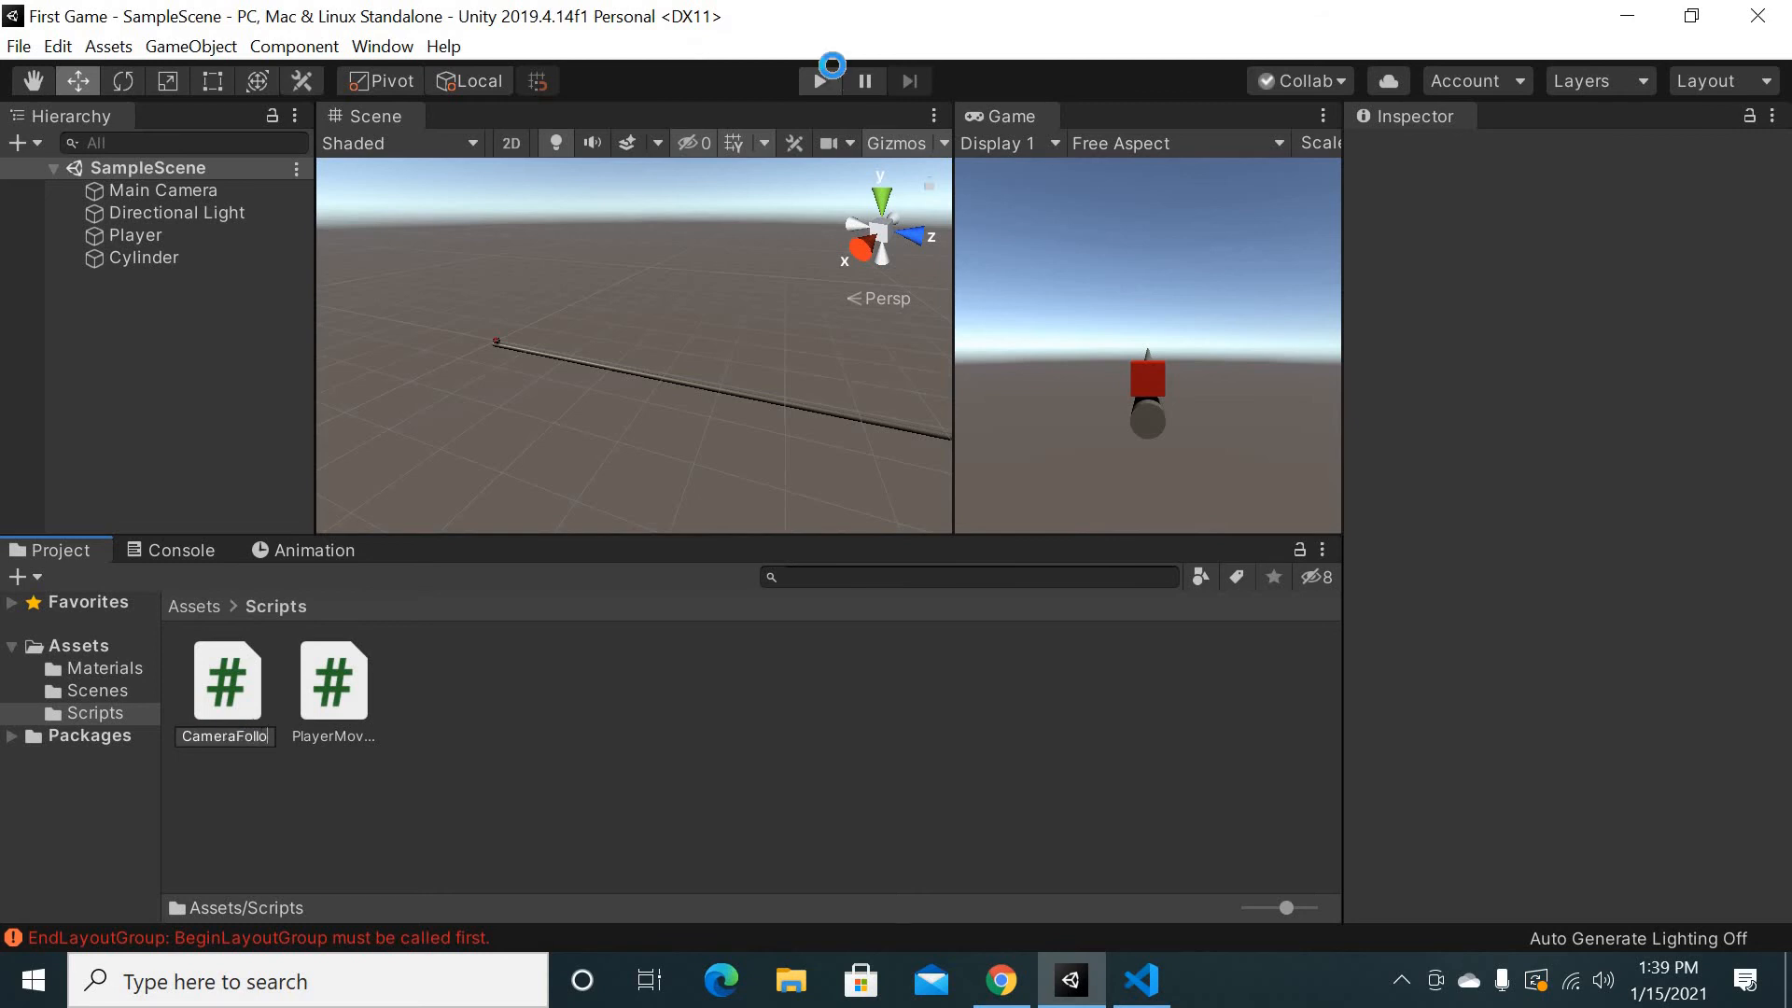
type("w")
key("Return")
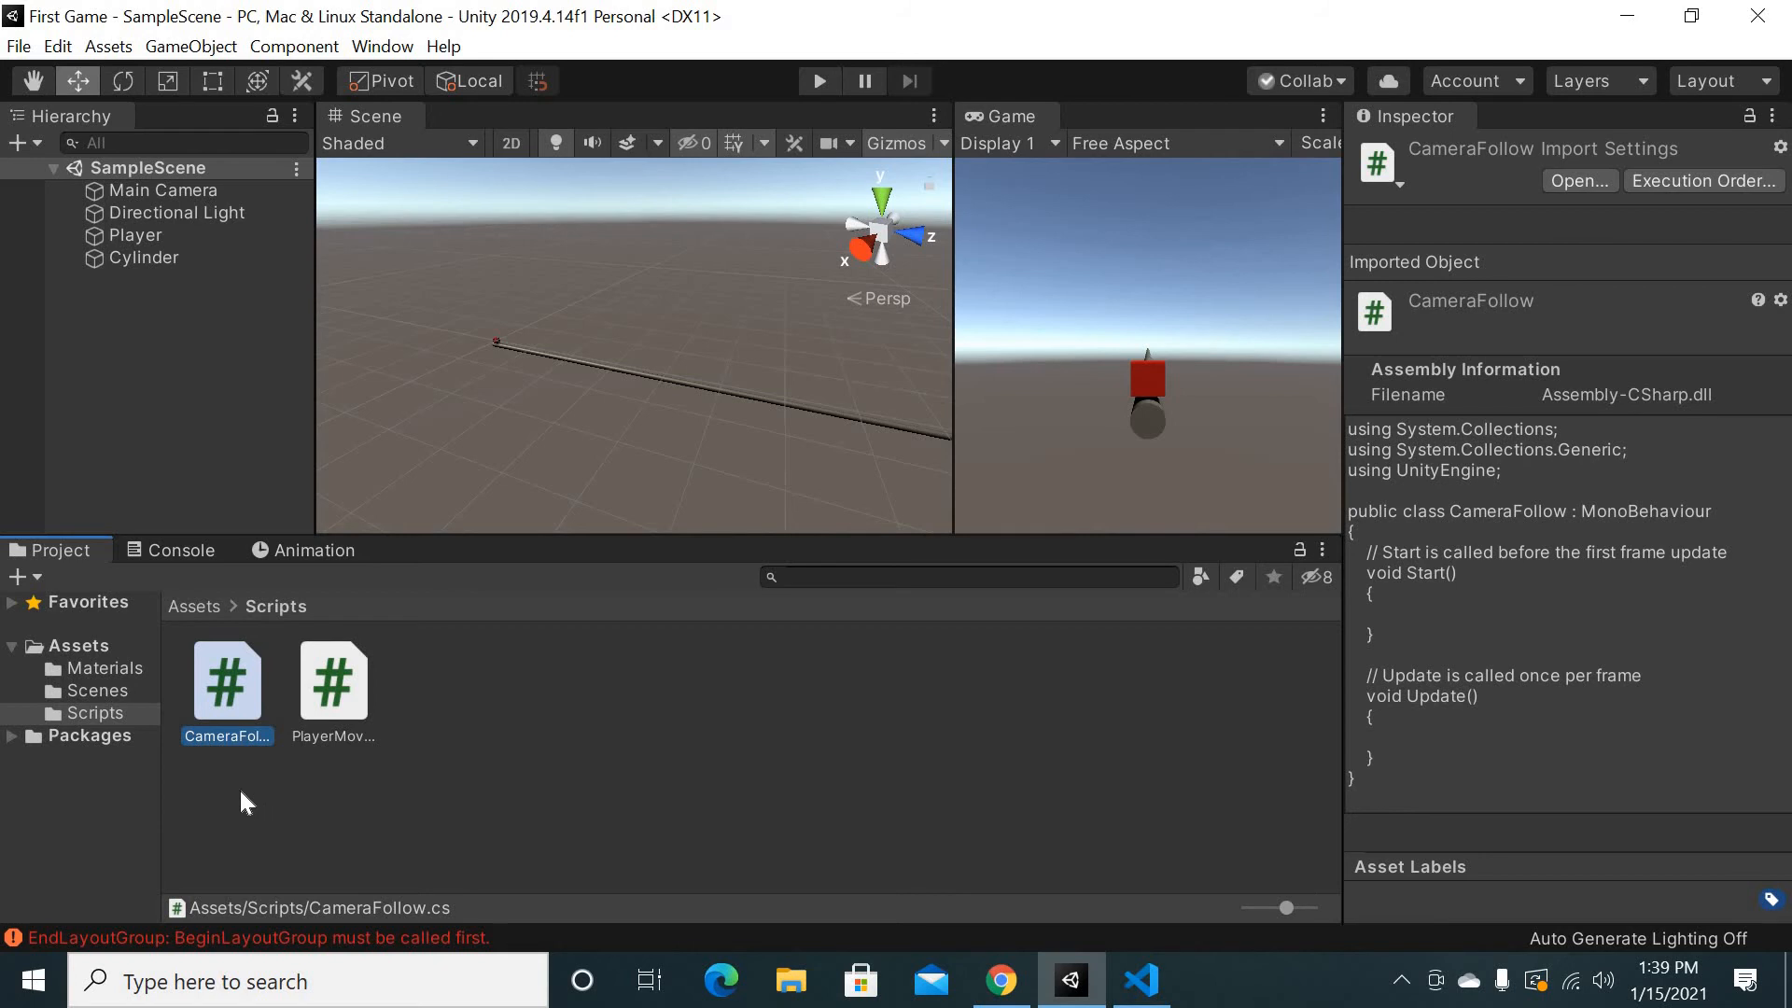
left_click(222, 763)
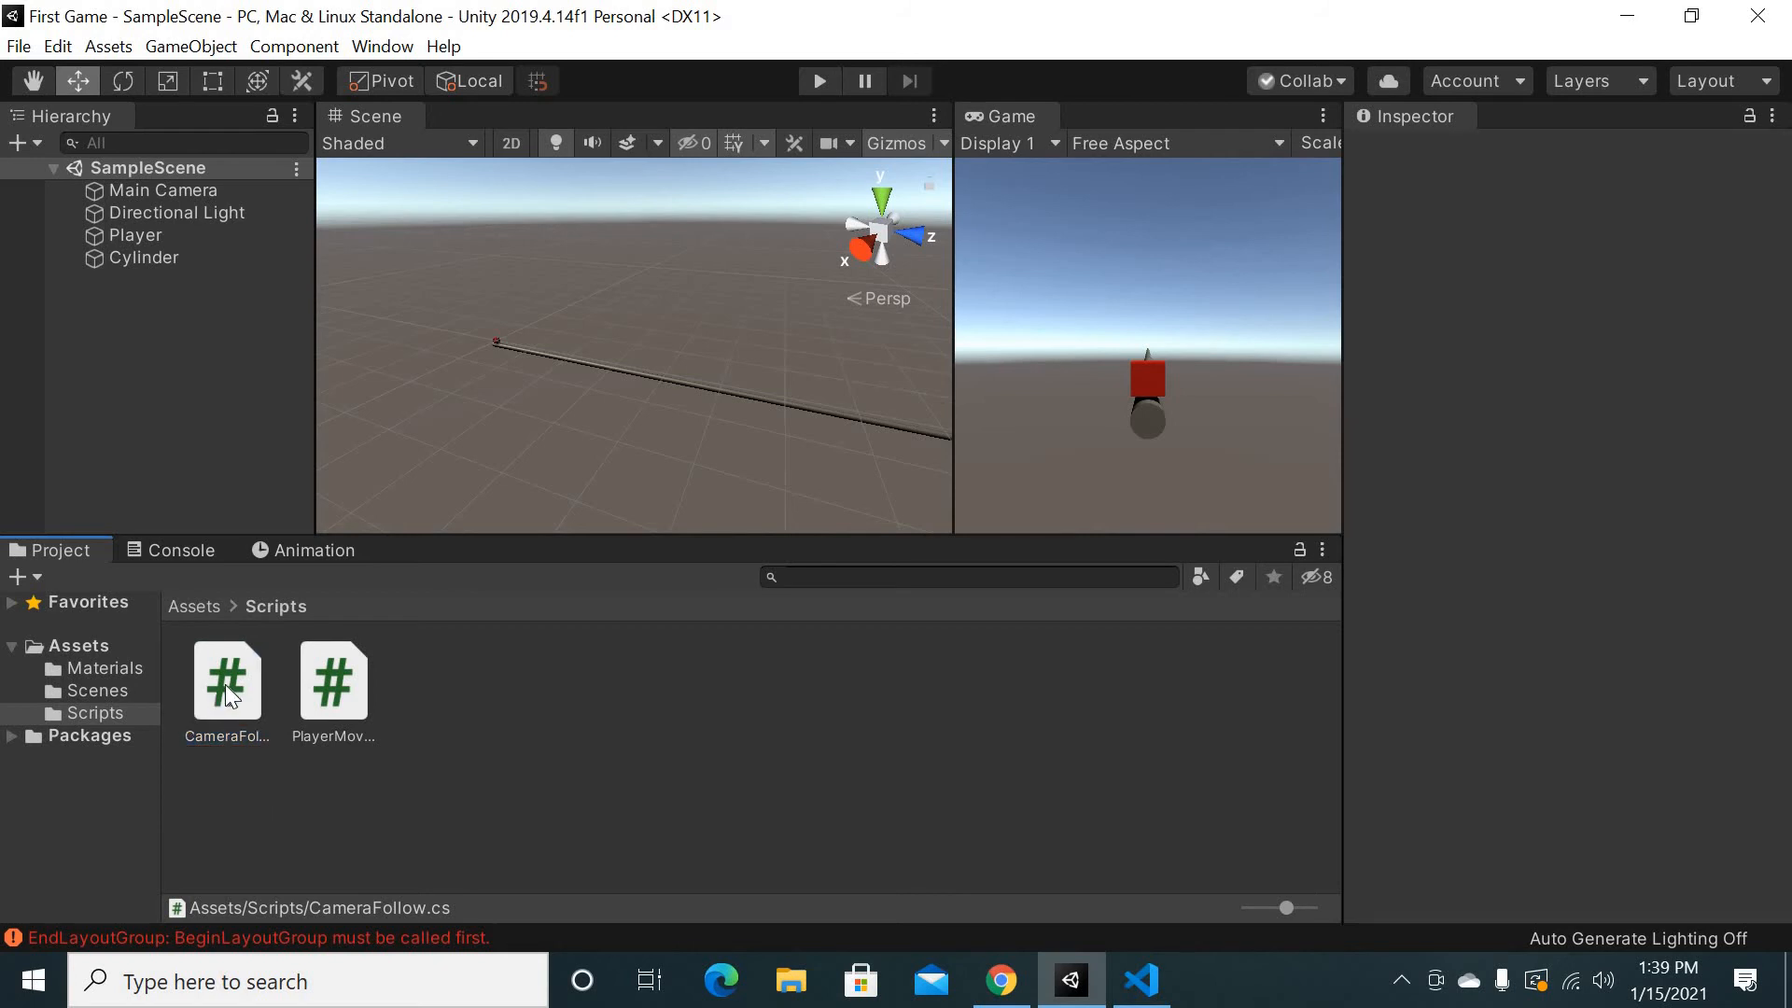
left_click(226, 683)
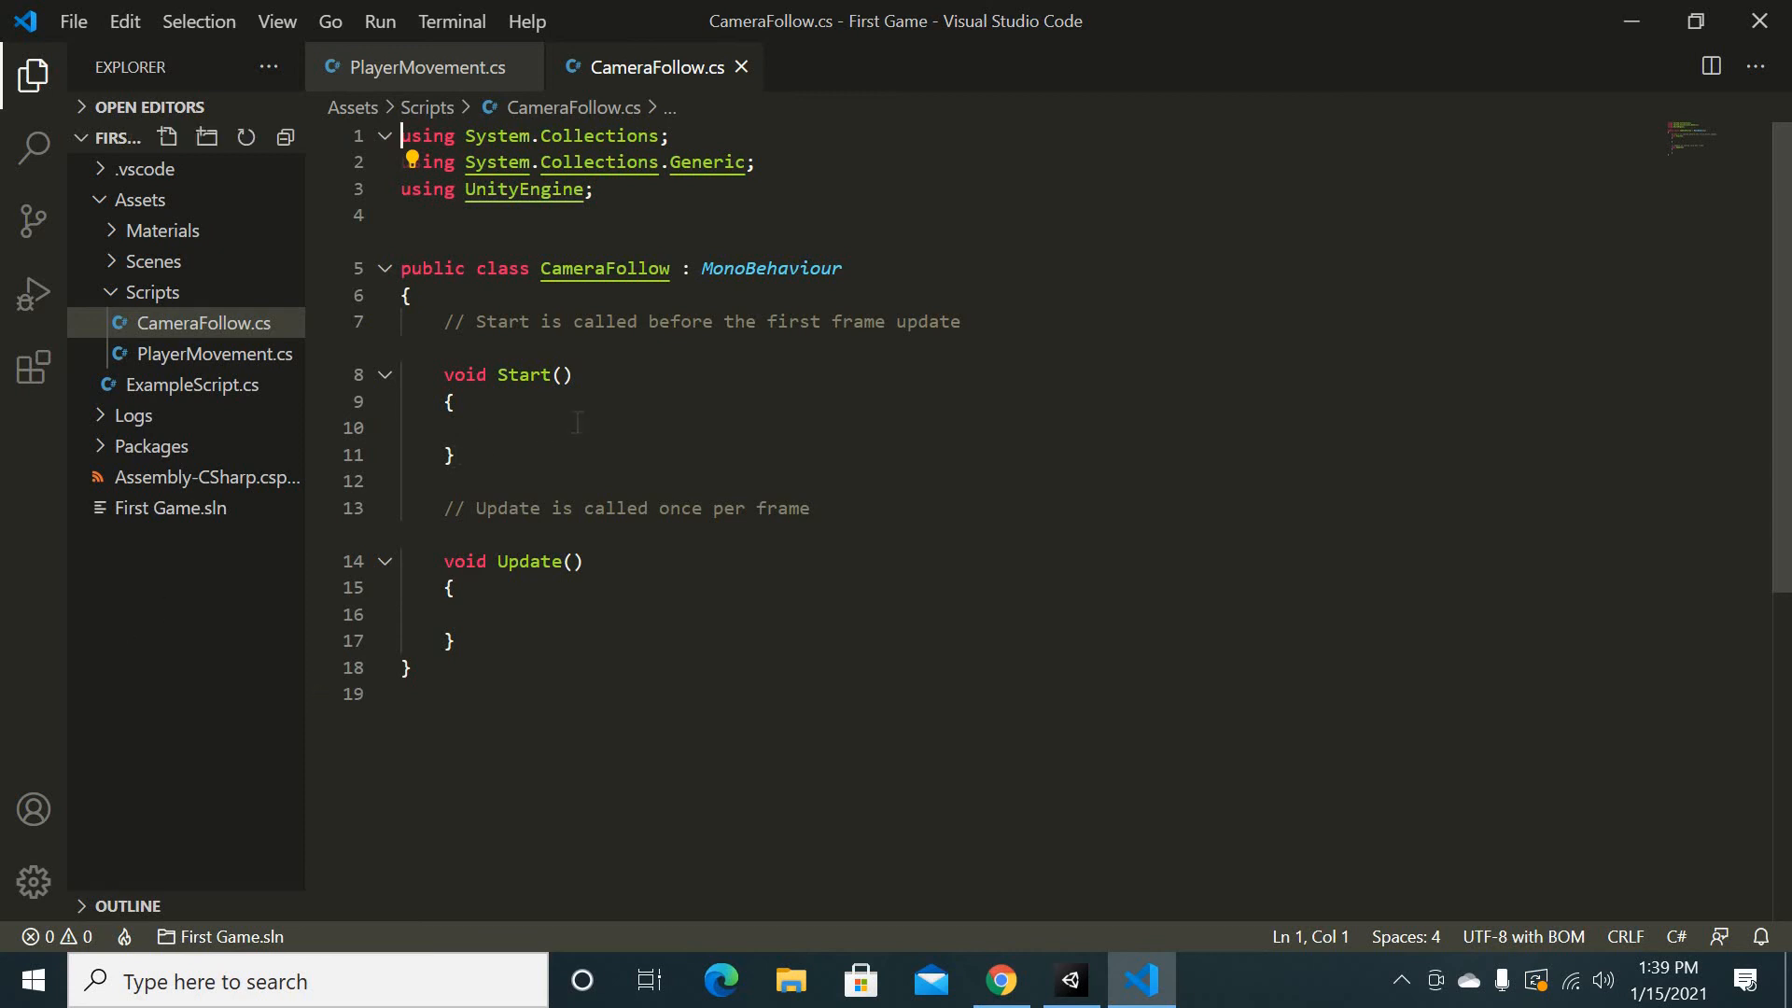
Declare a public Transform field named player at the start of the CameraFollow class
left_click(780, 353)
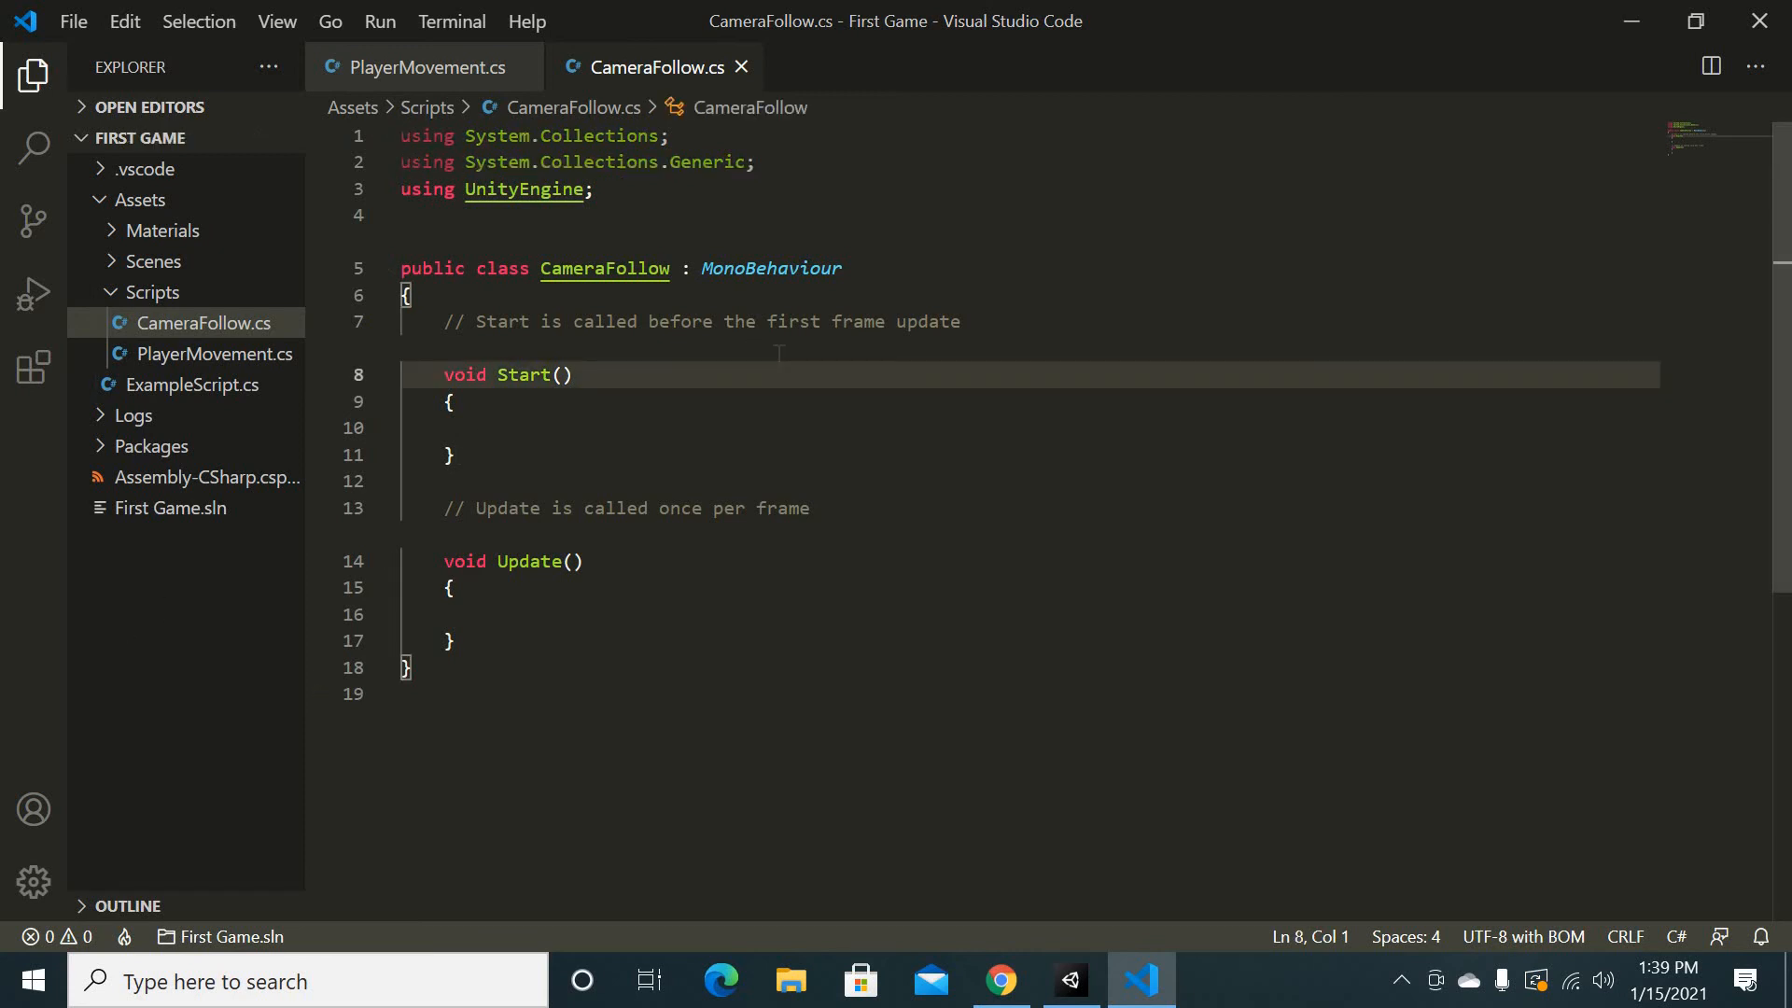
key("Up")
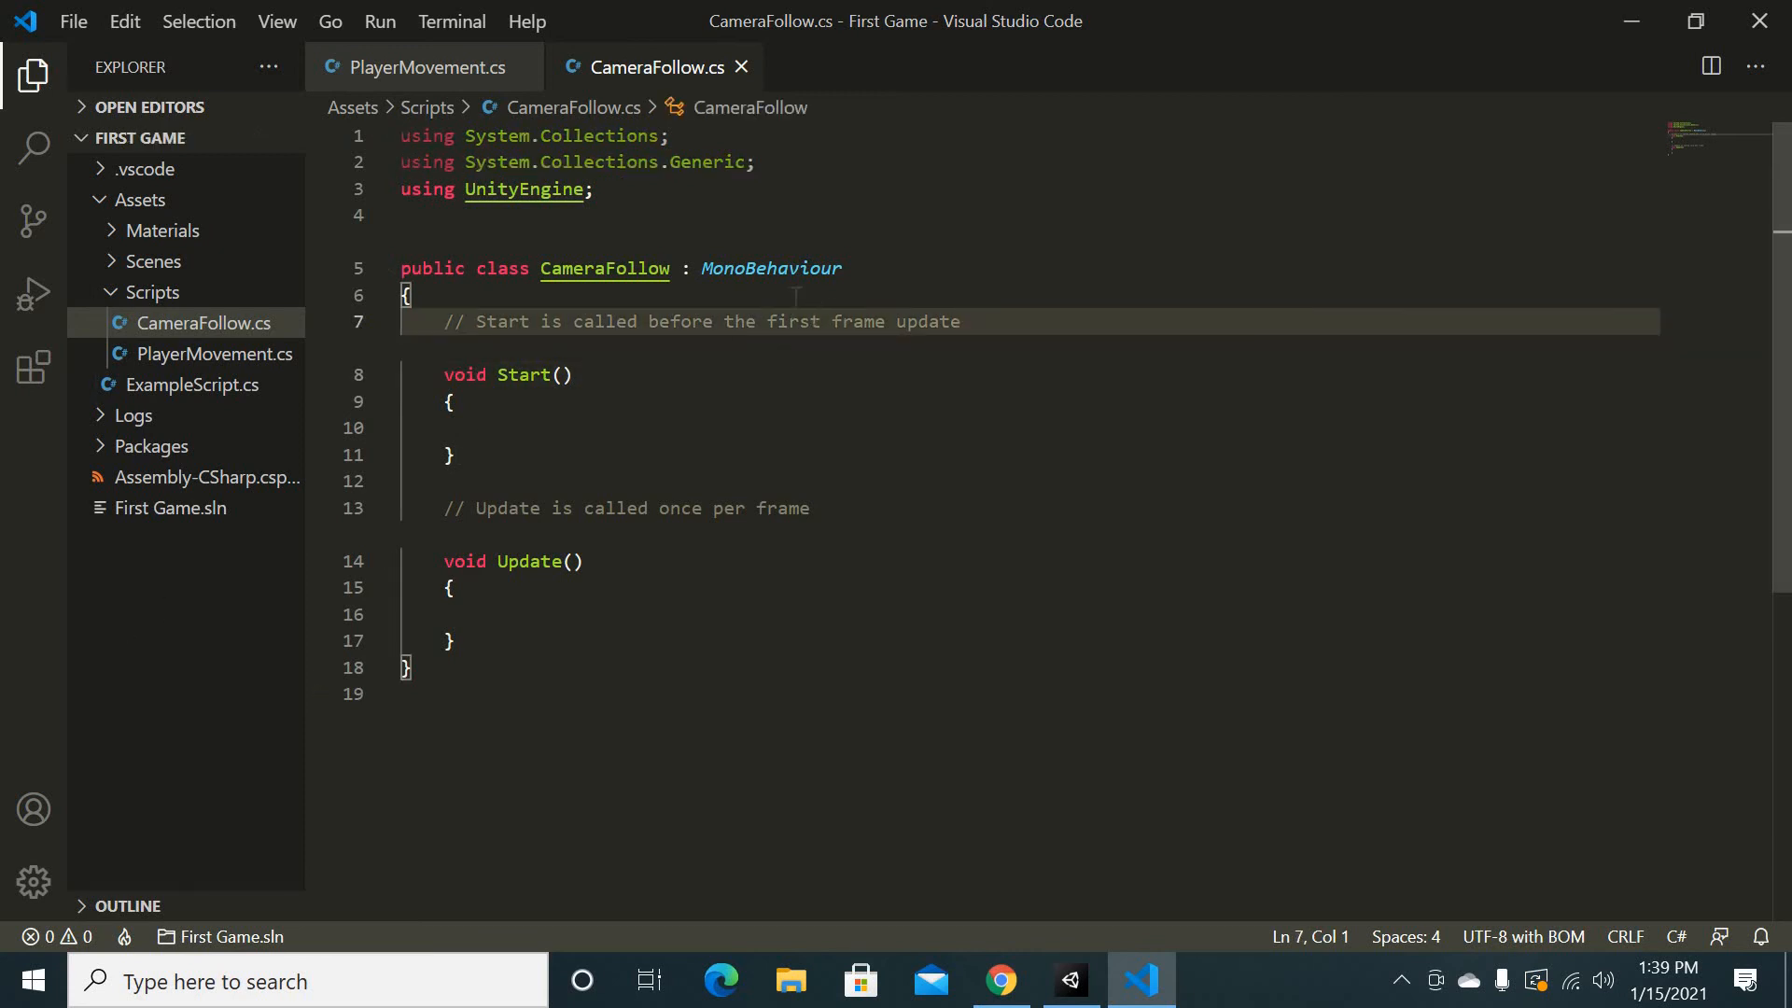
key("Left")
key("Return")
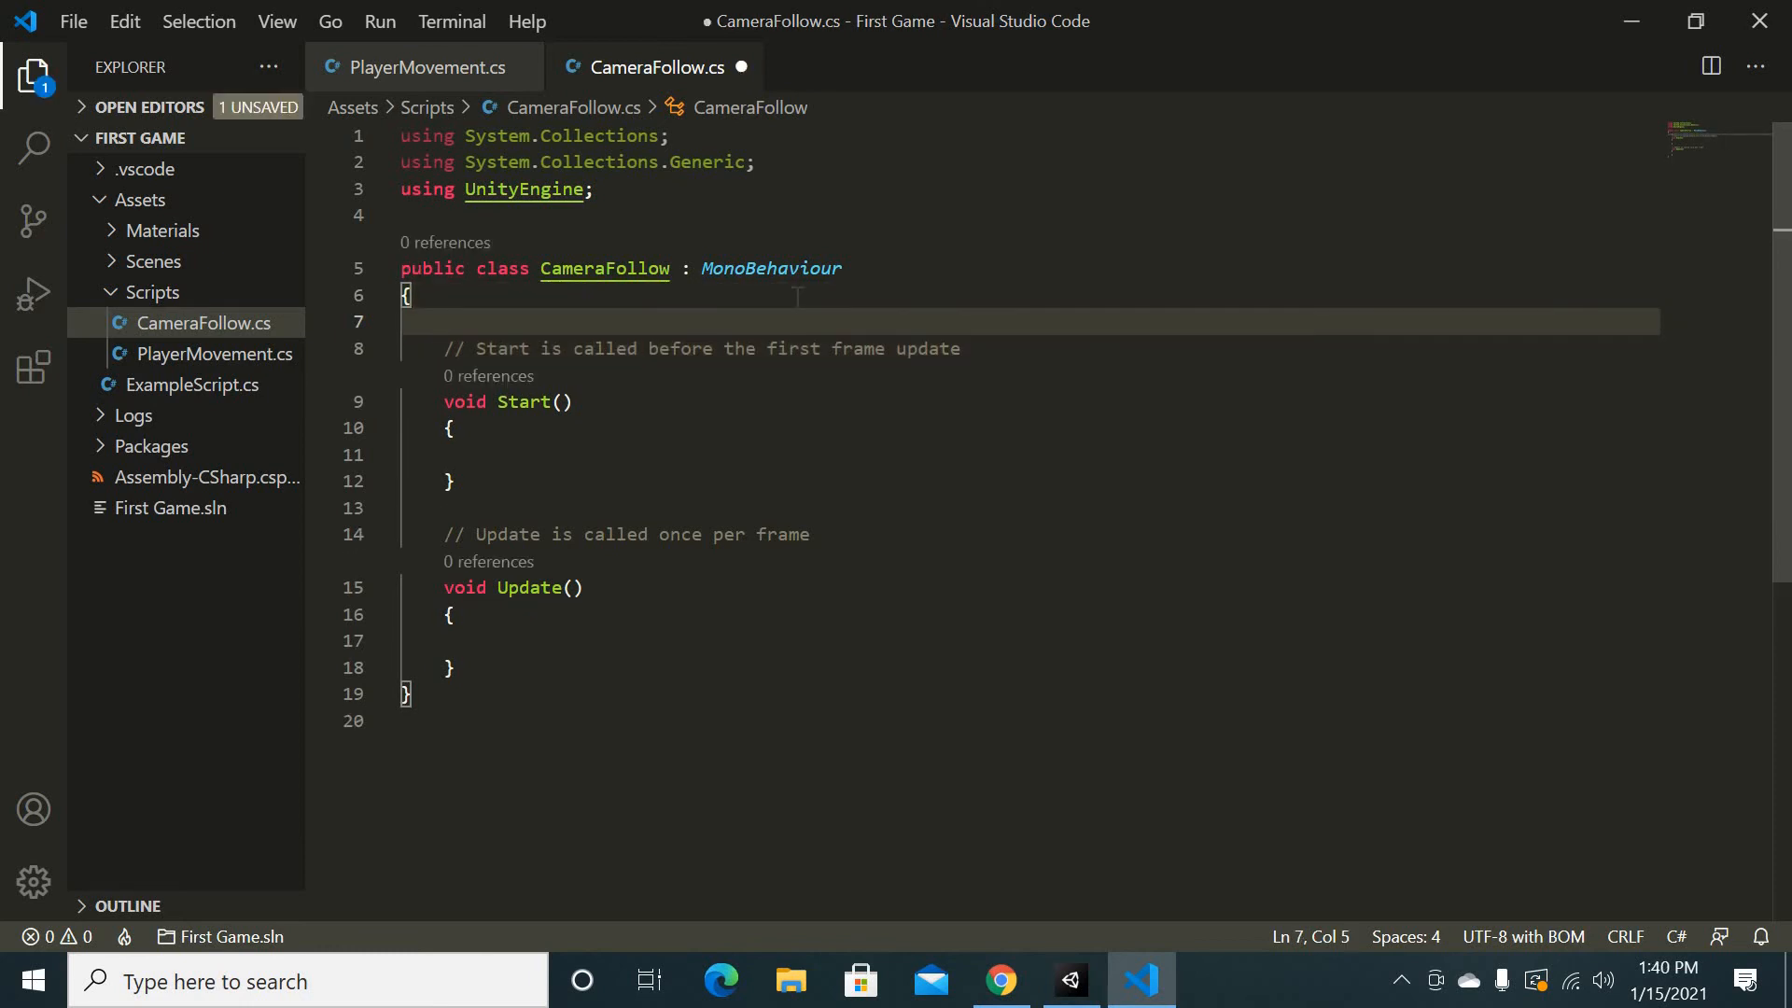
type("public Tra")
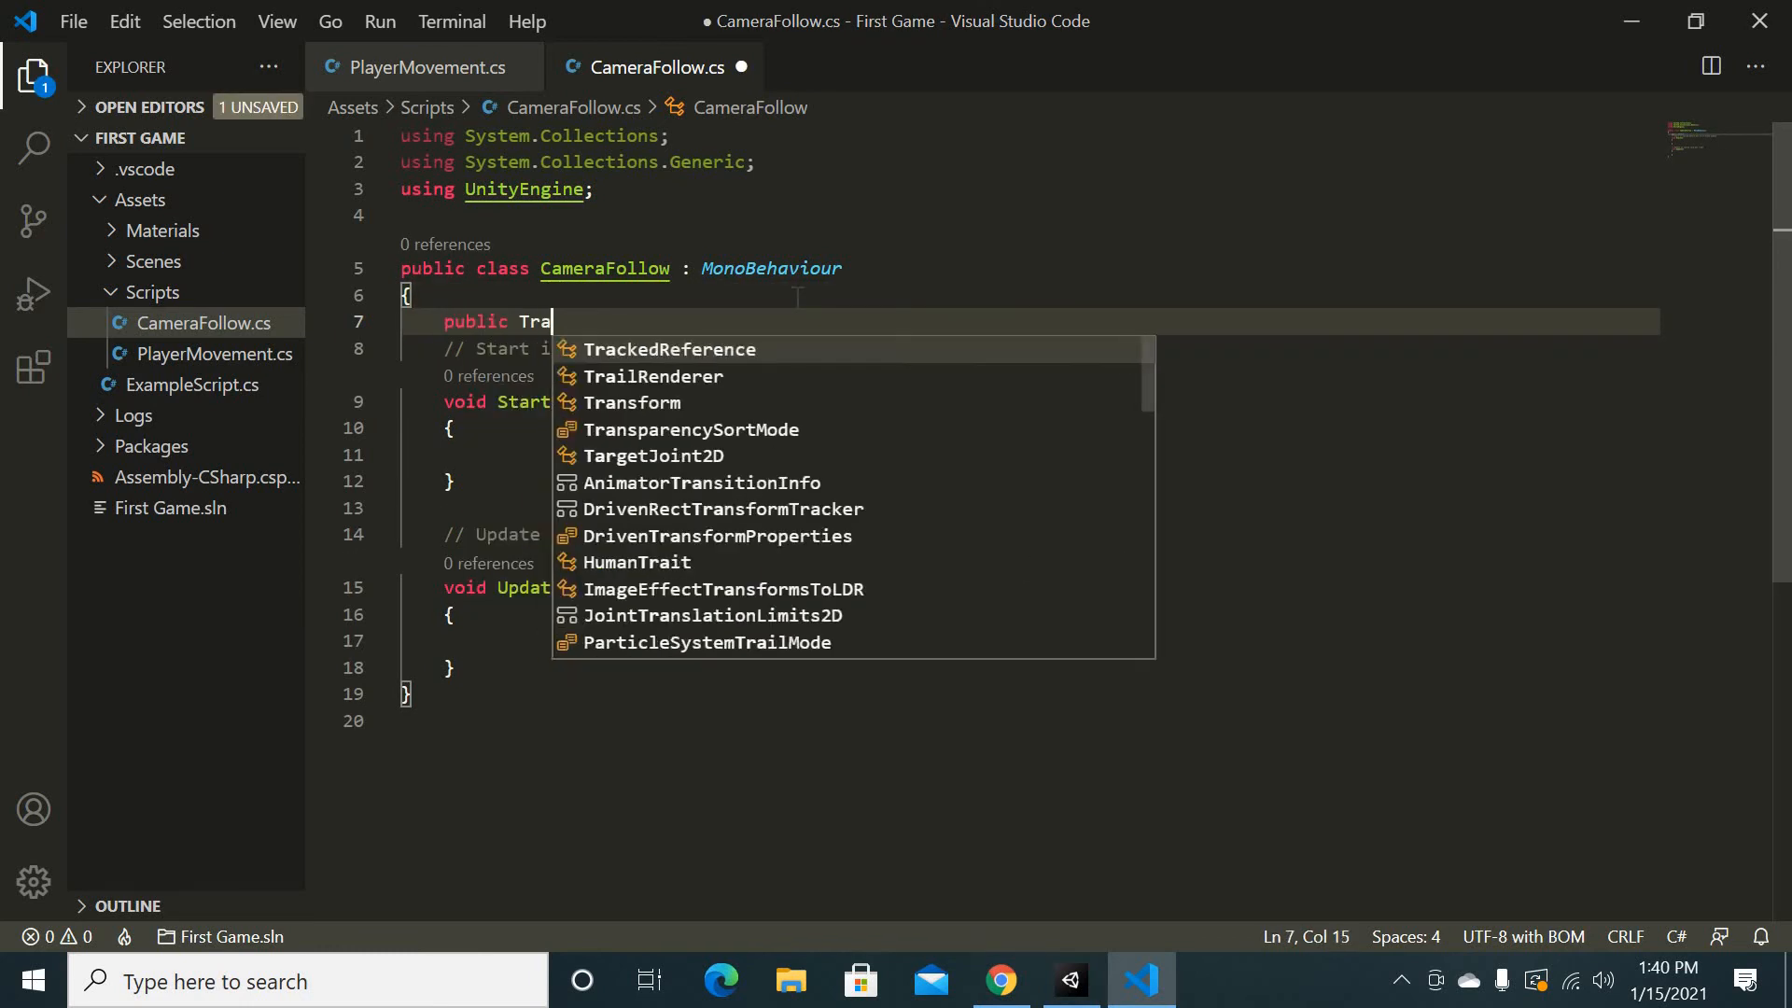
type("nsform ")
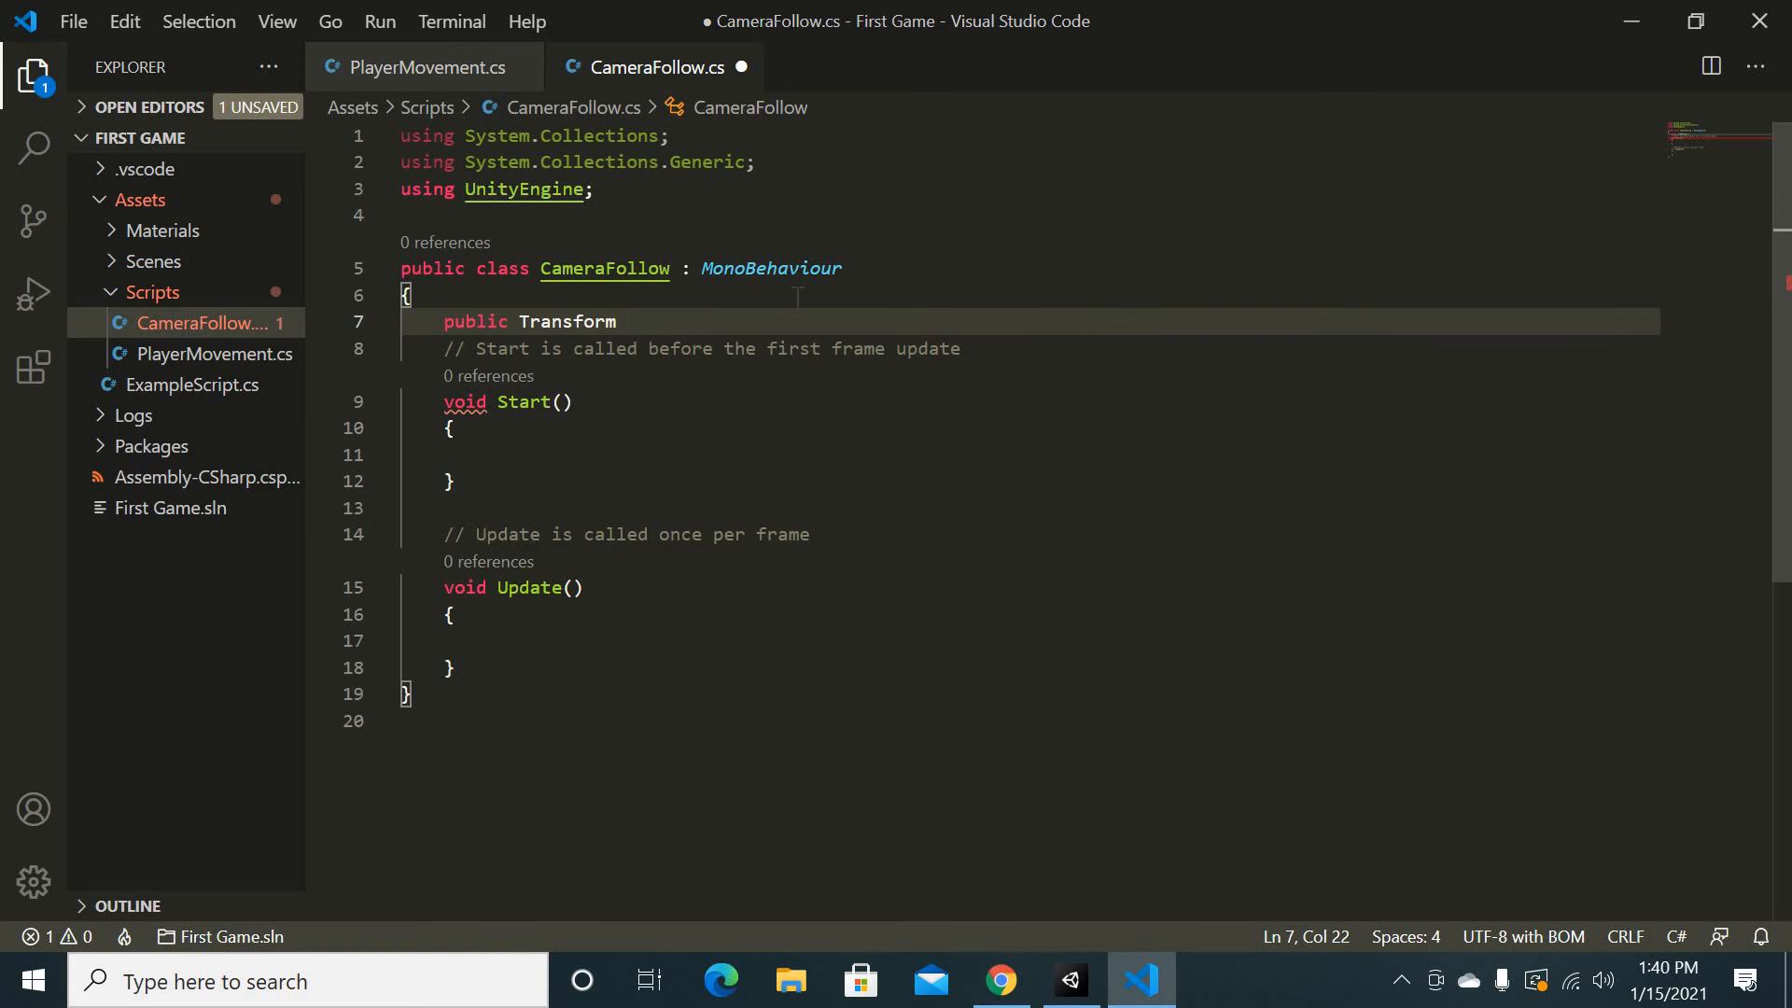
type("player;")
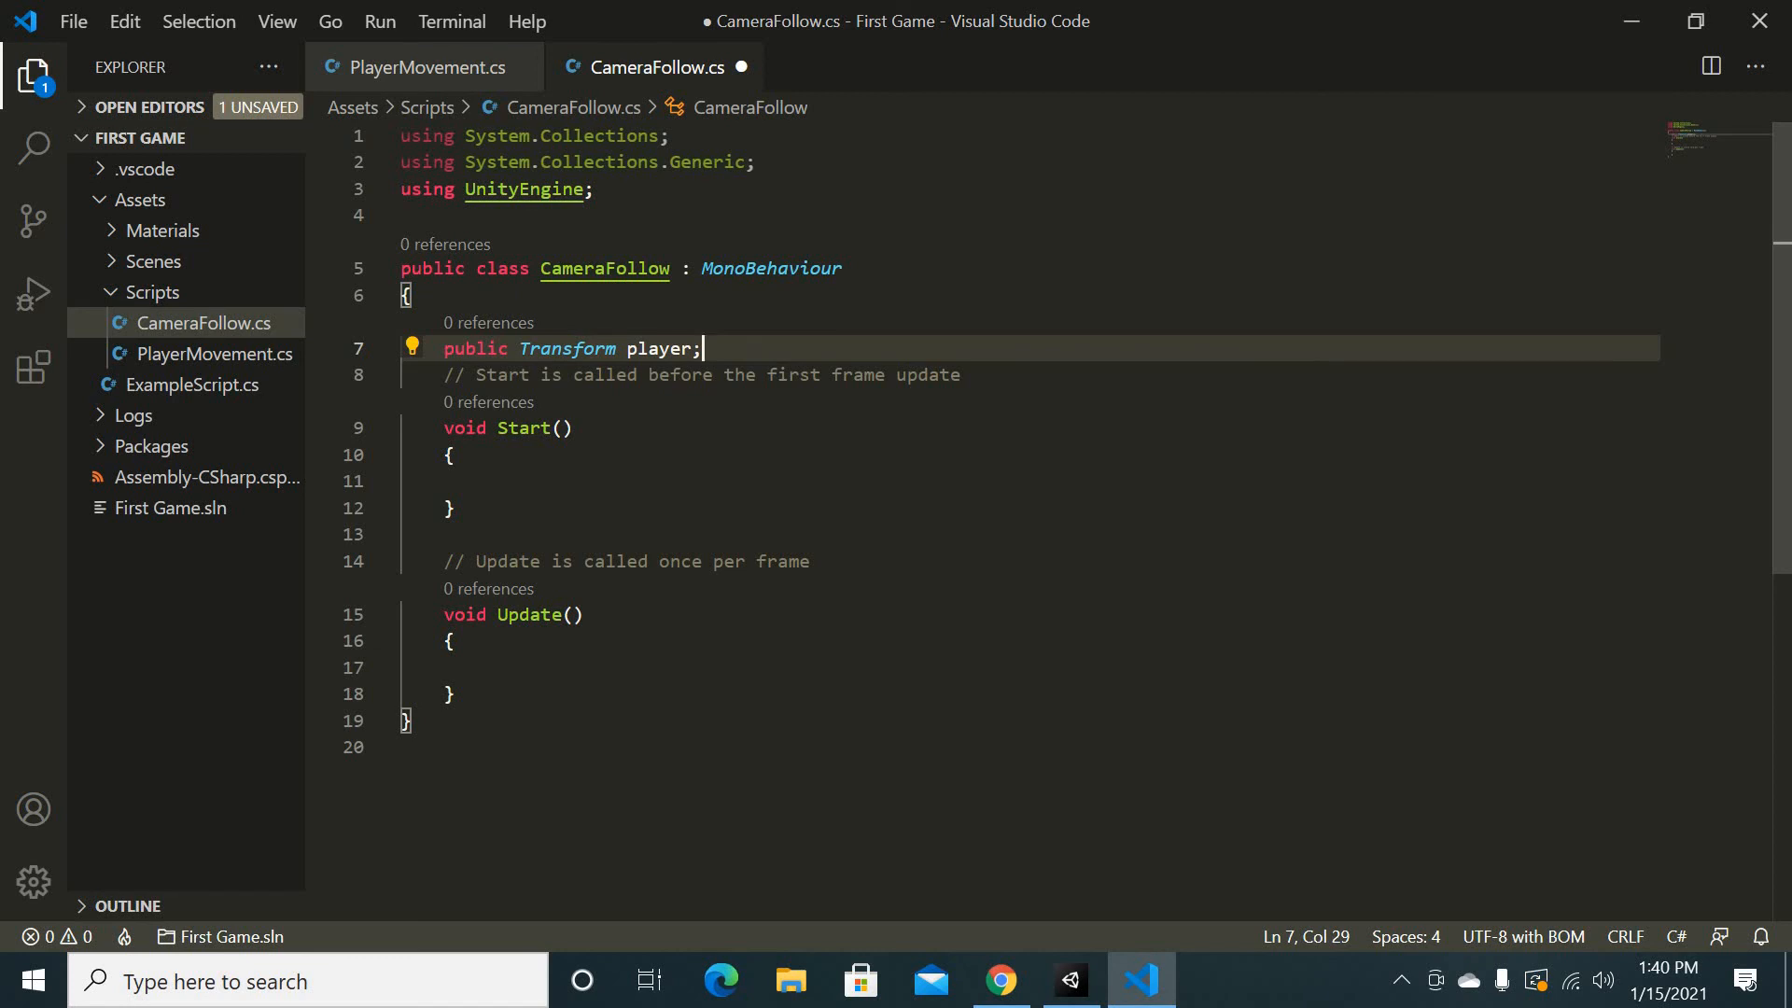
Declare a public Vector3 field named cameraOffset below the player field
key("Return")
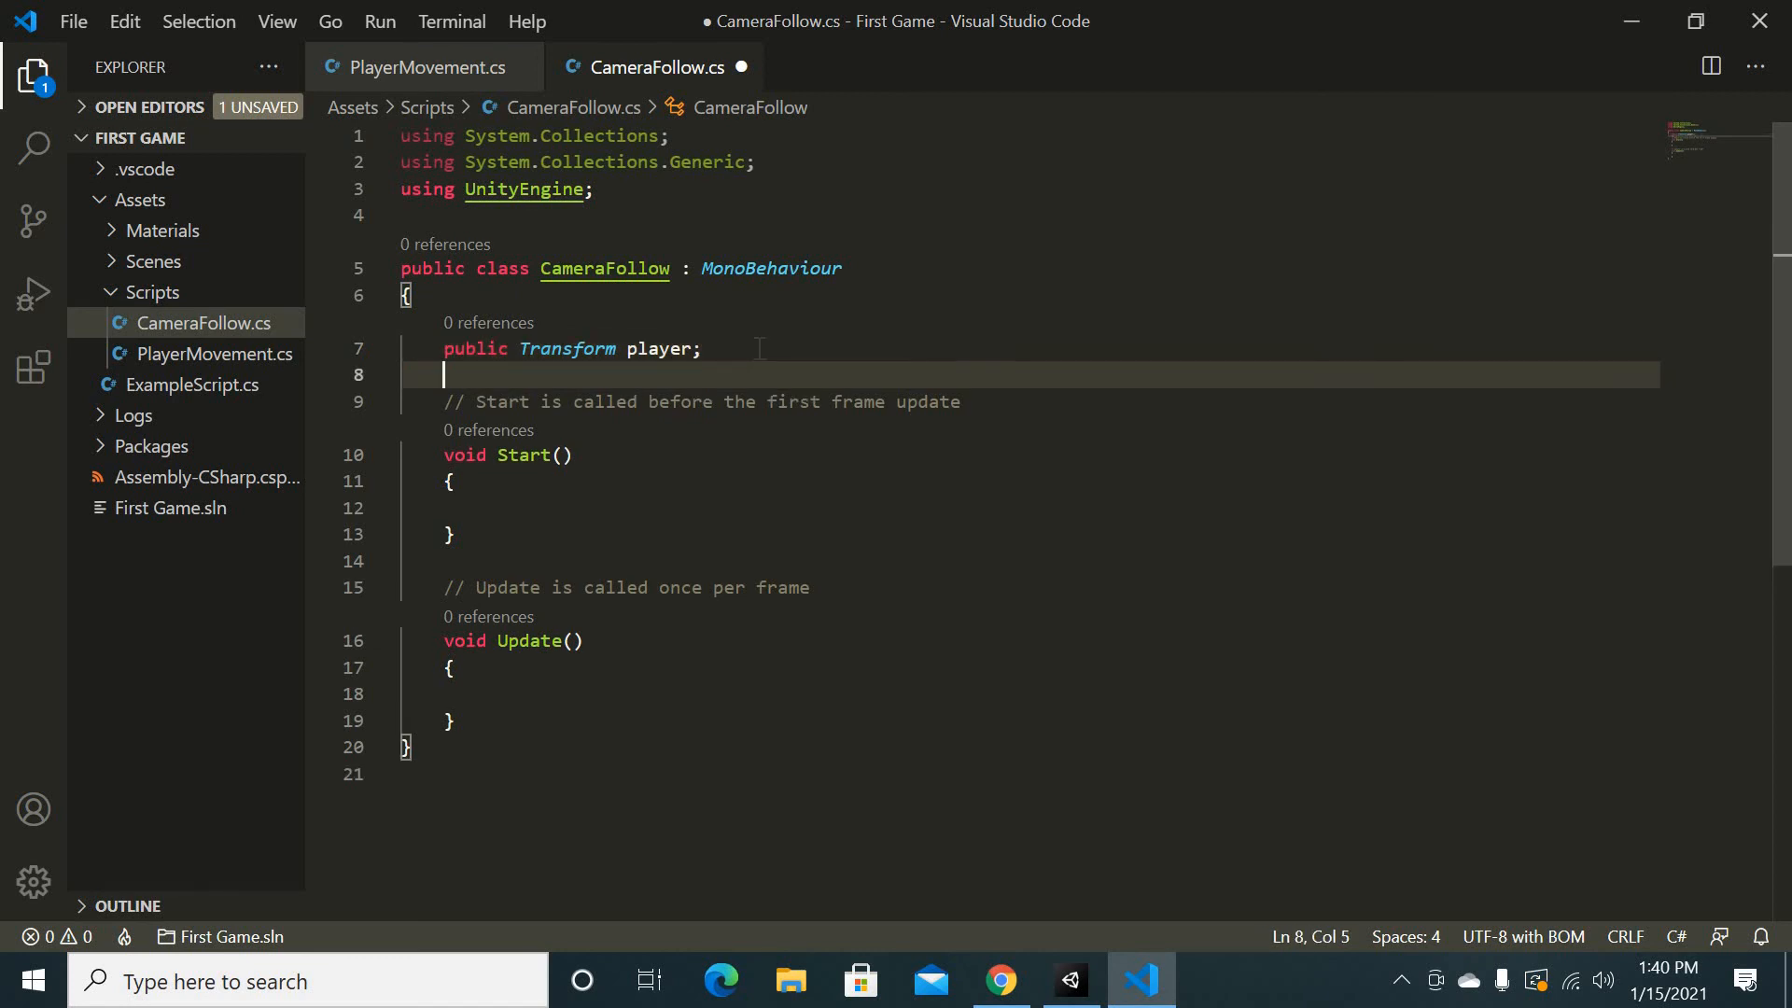
type("public")
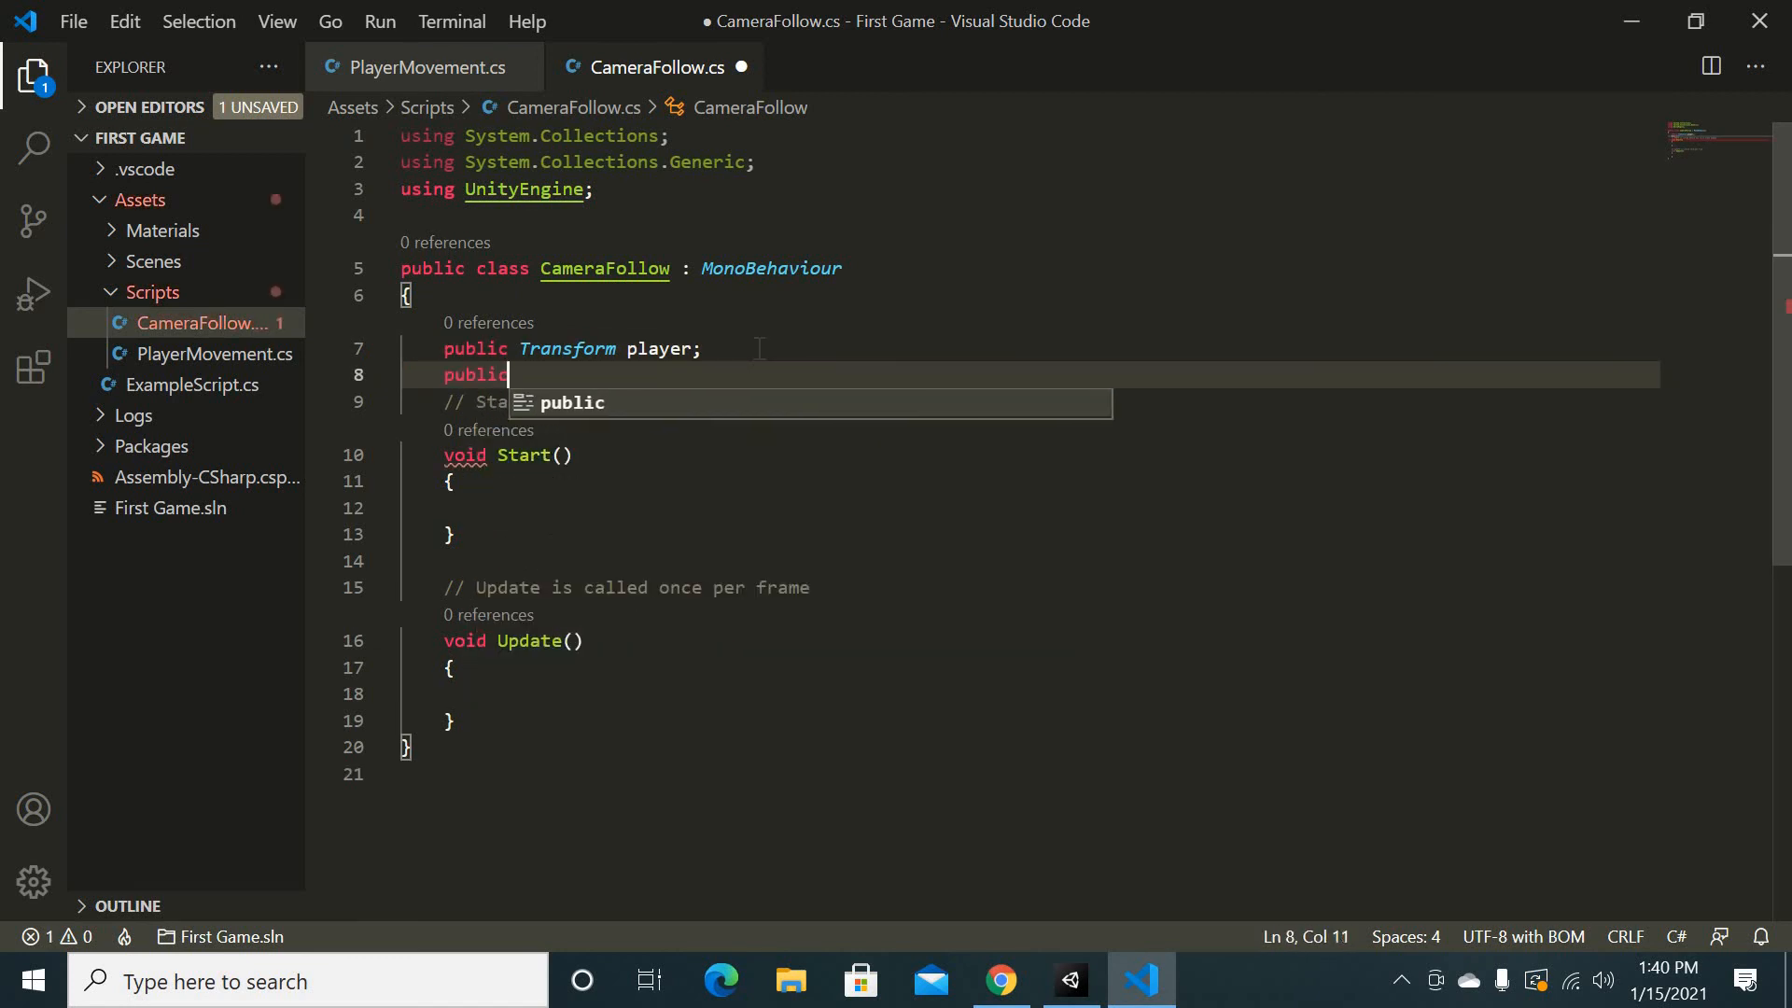
type(" Vector")
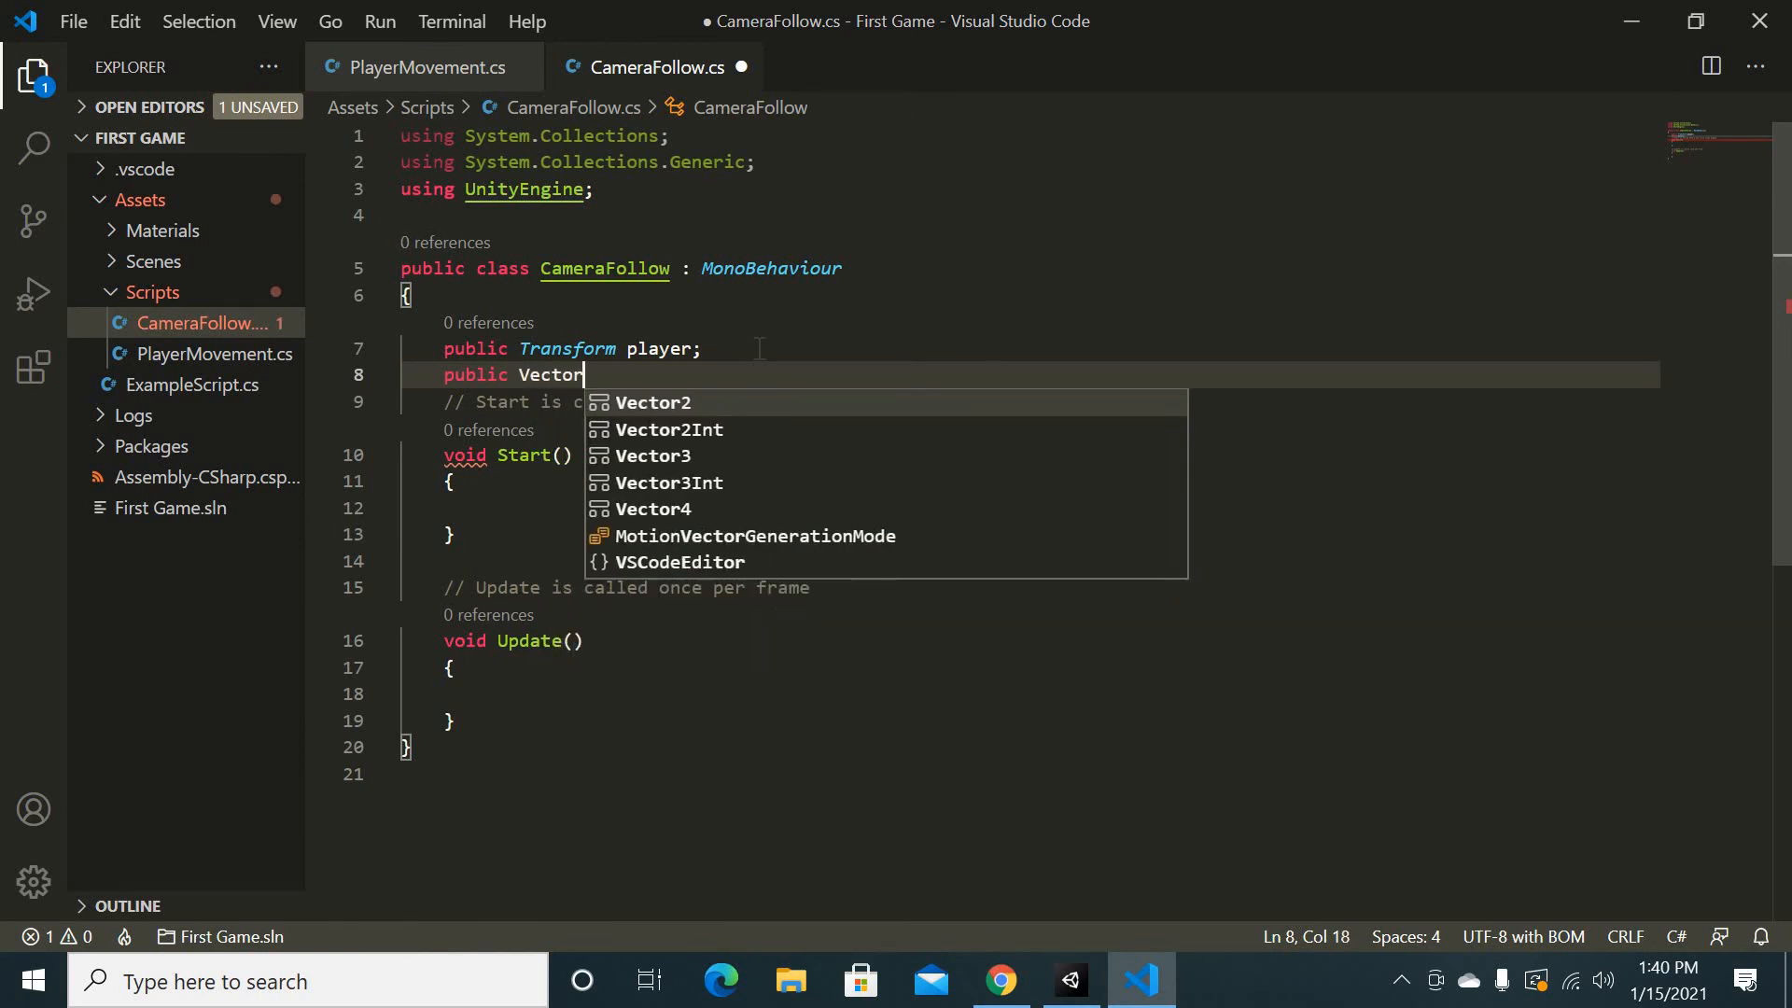
type("3")
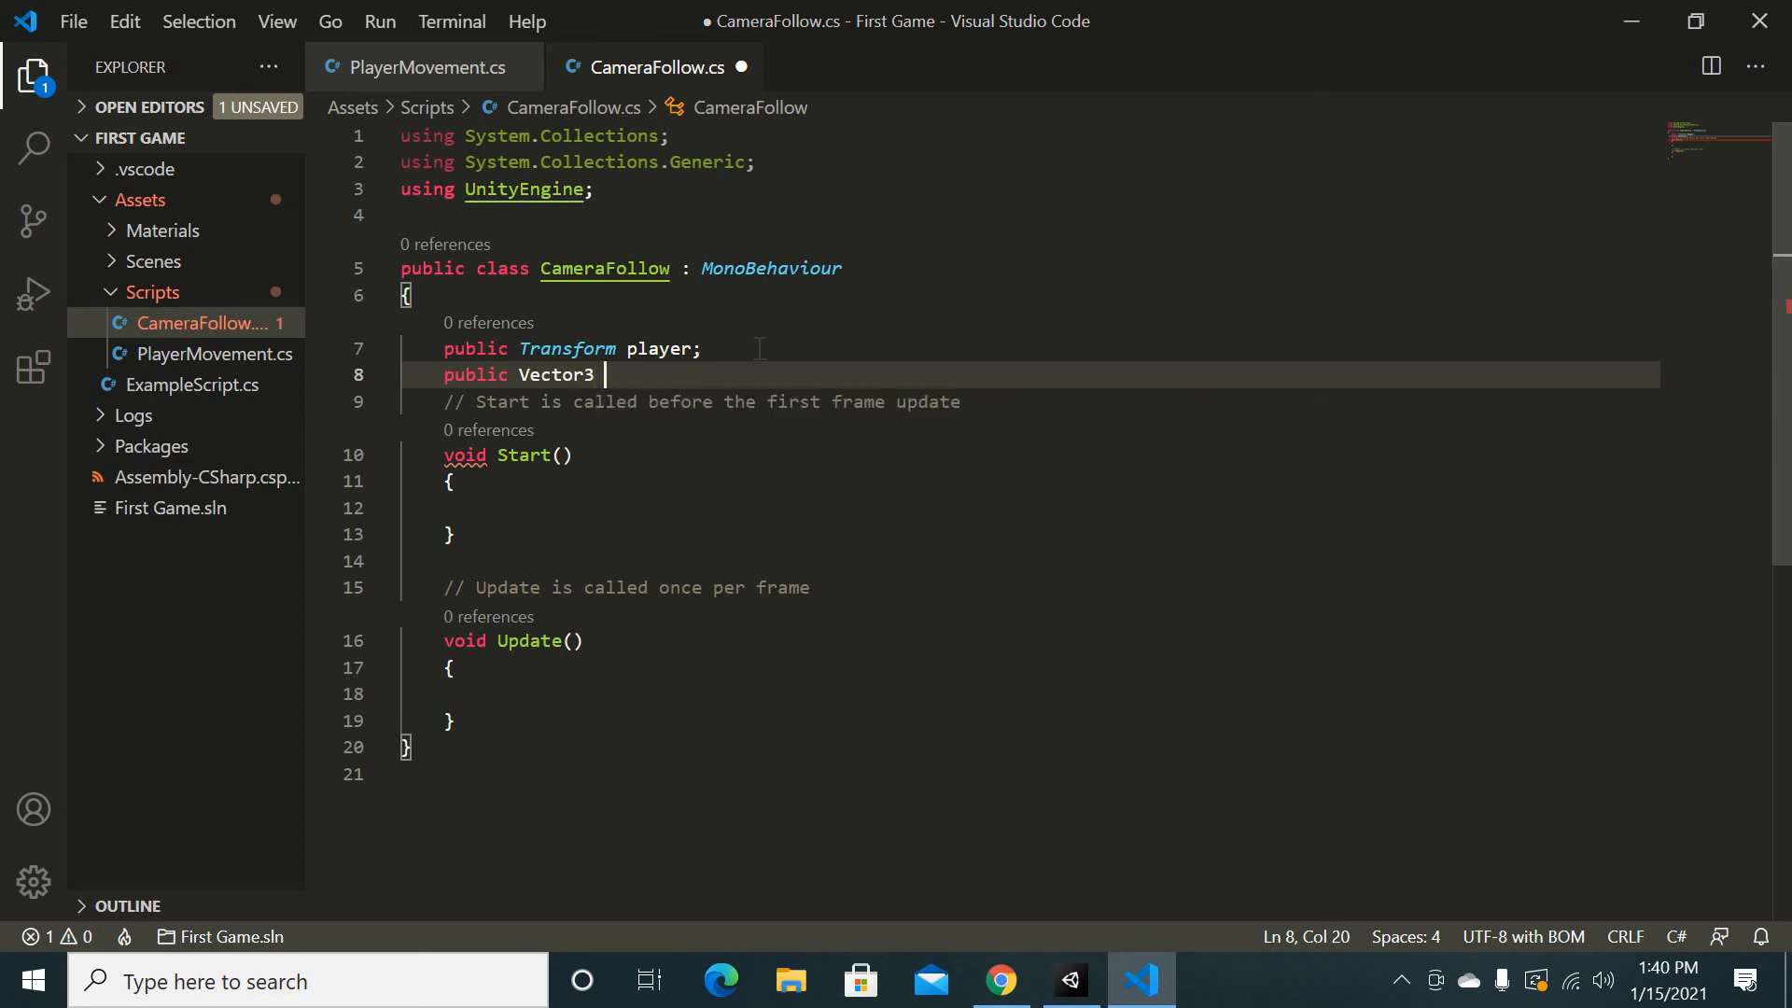
type(" camera")
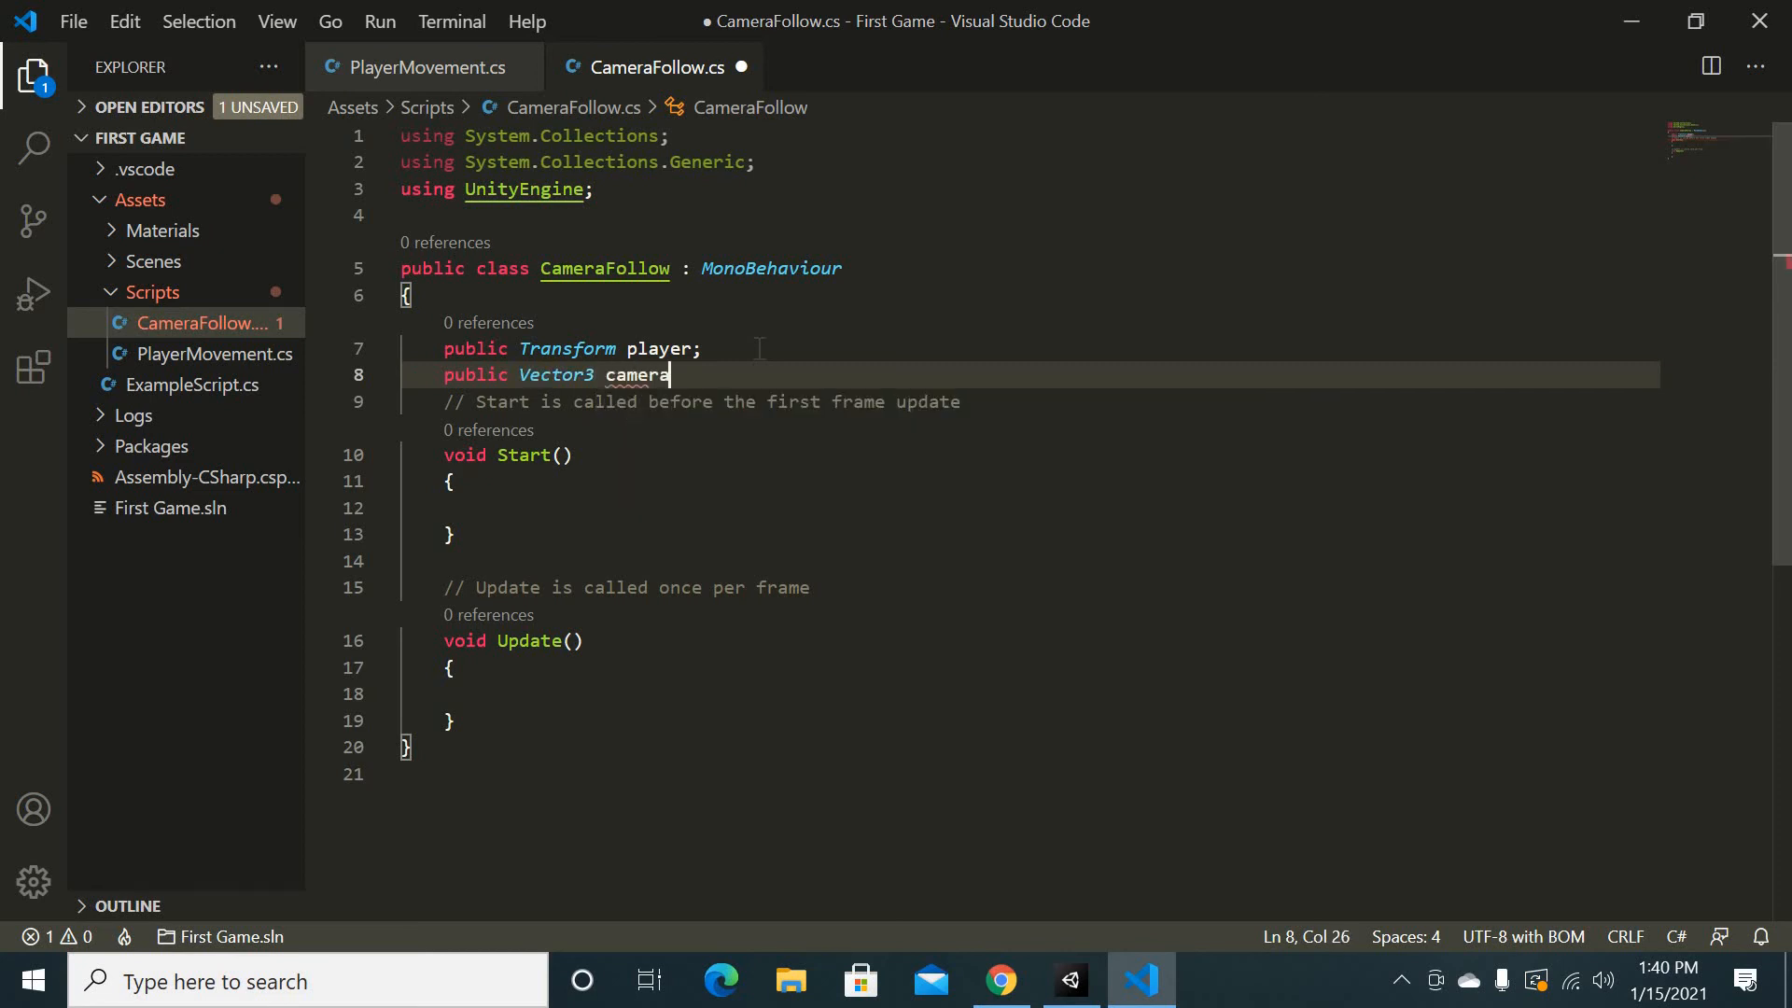
type("Offset;")
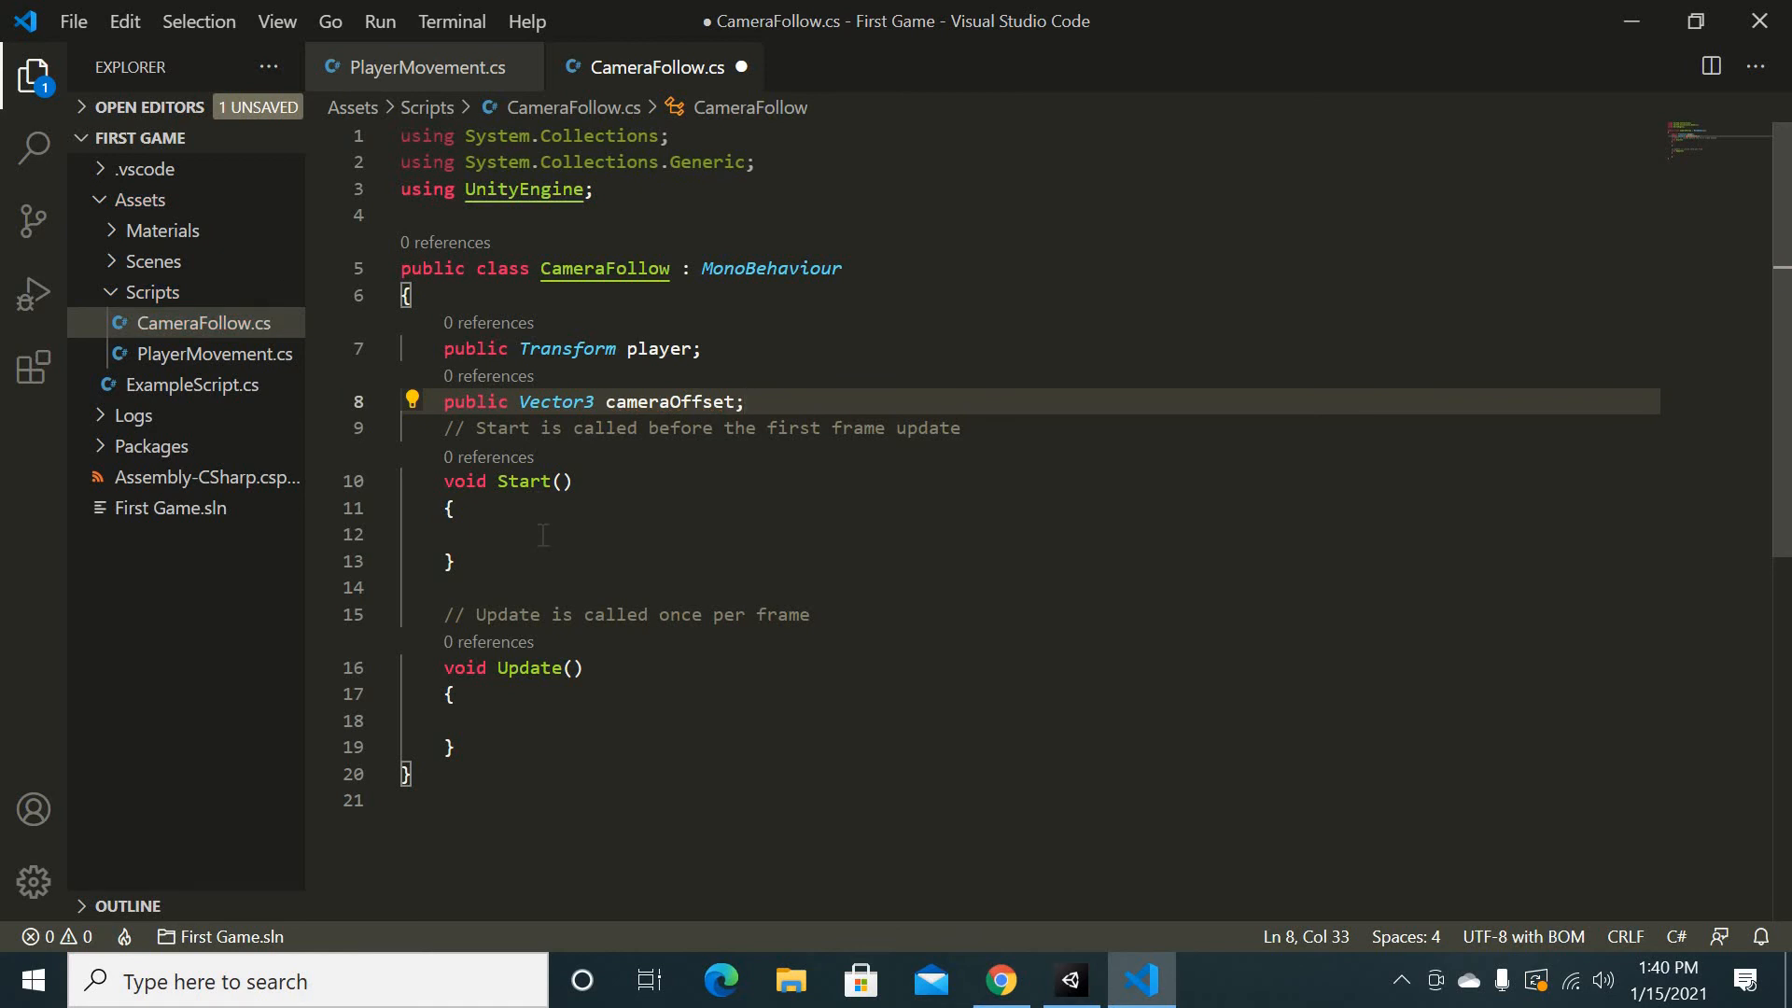
Delete the empty Start method from the CameraFollow class
left_click_drag(582, 560, 385, 490)
key("BackSpace")
key("BackSpace")
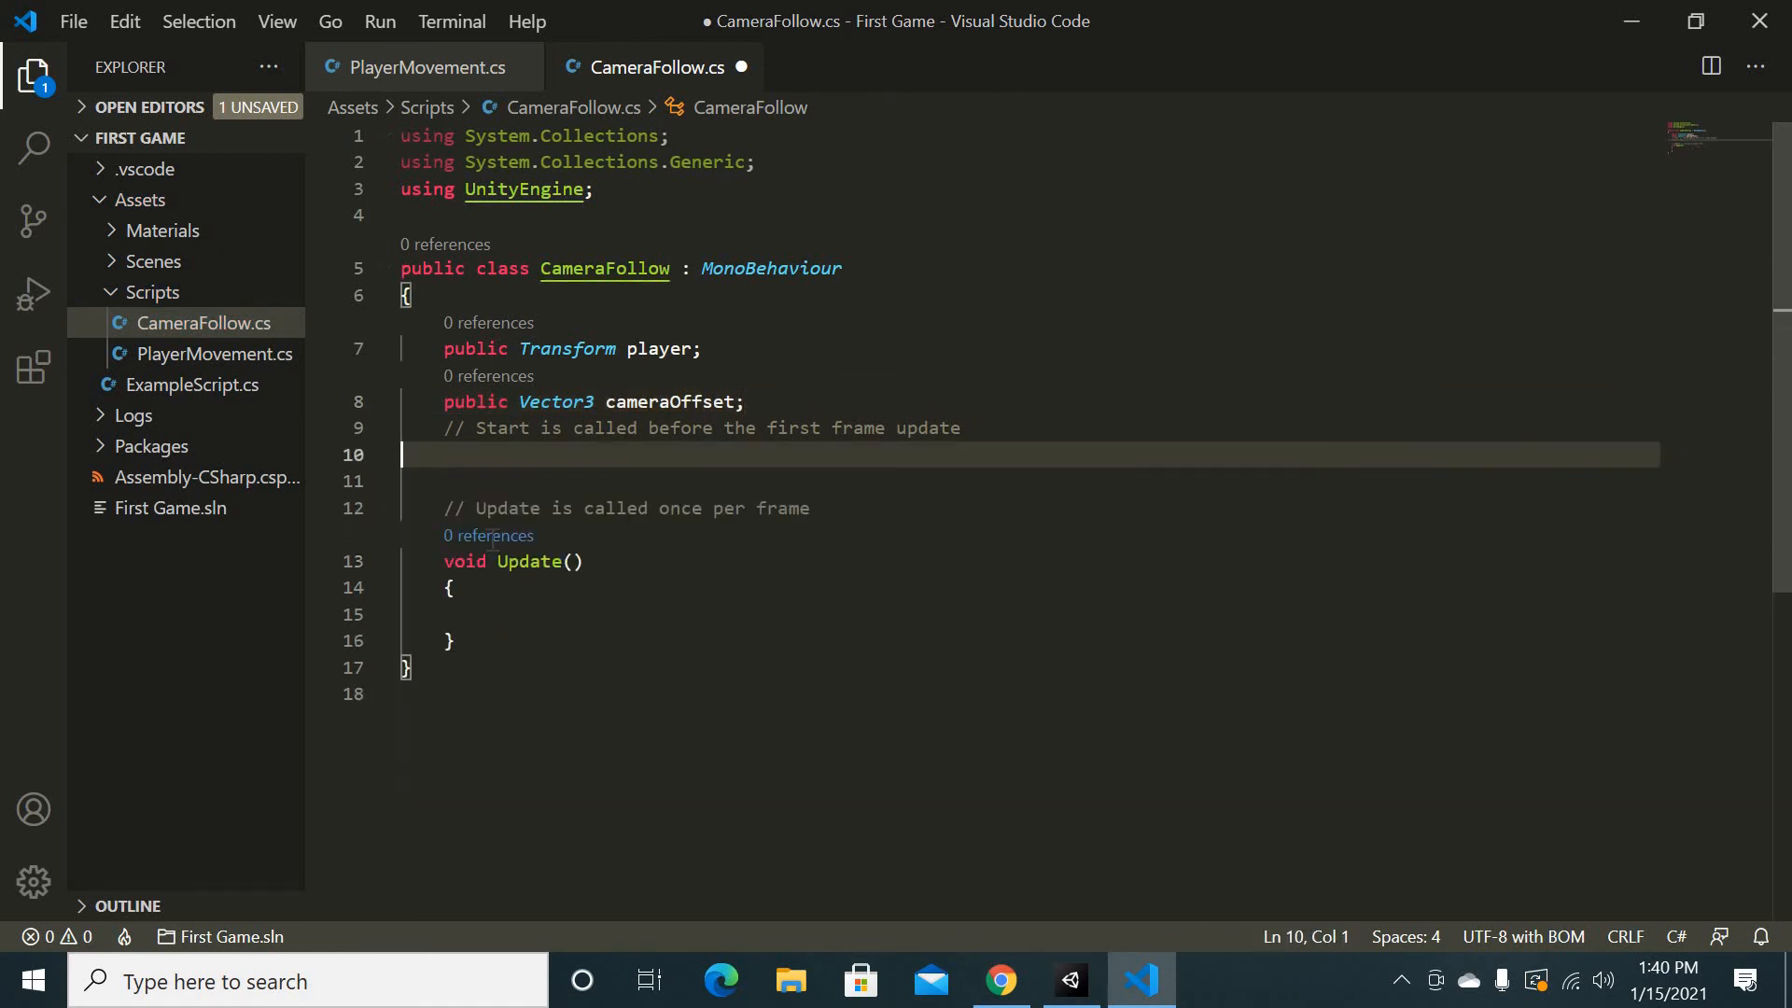
In Update, add "transform.position = player.position + cameraOffset;" and save the CameraFollow script
left_click(553, 590)
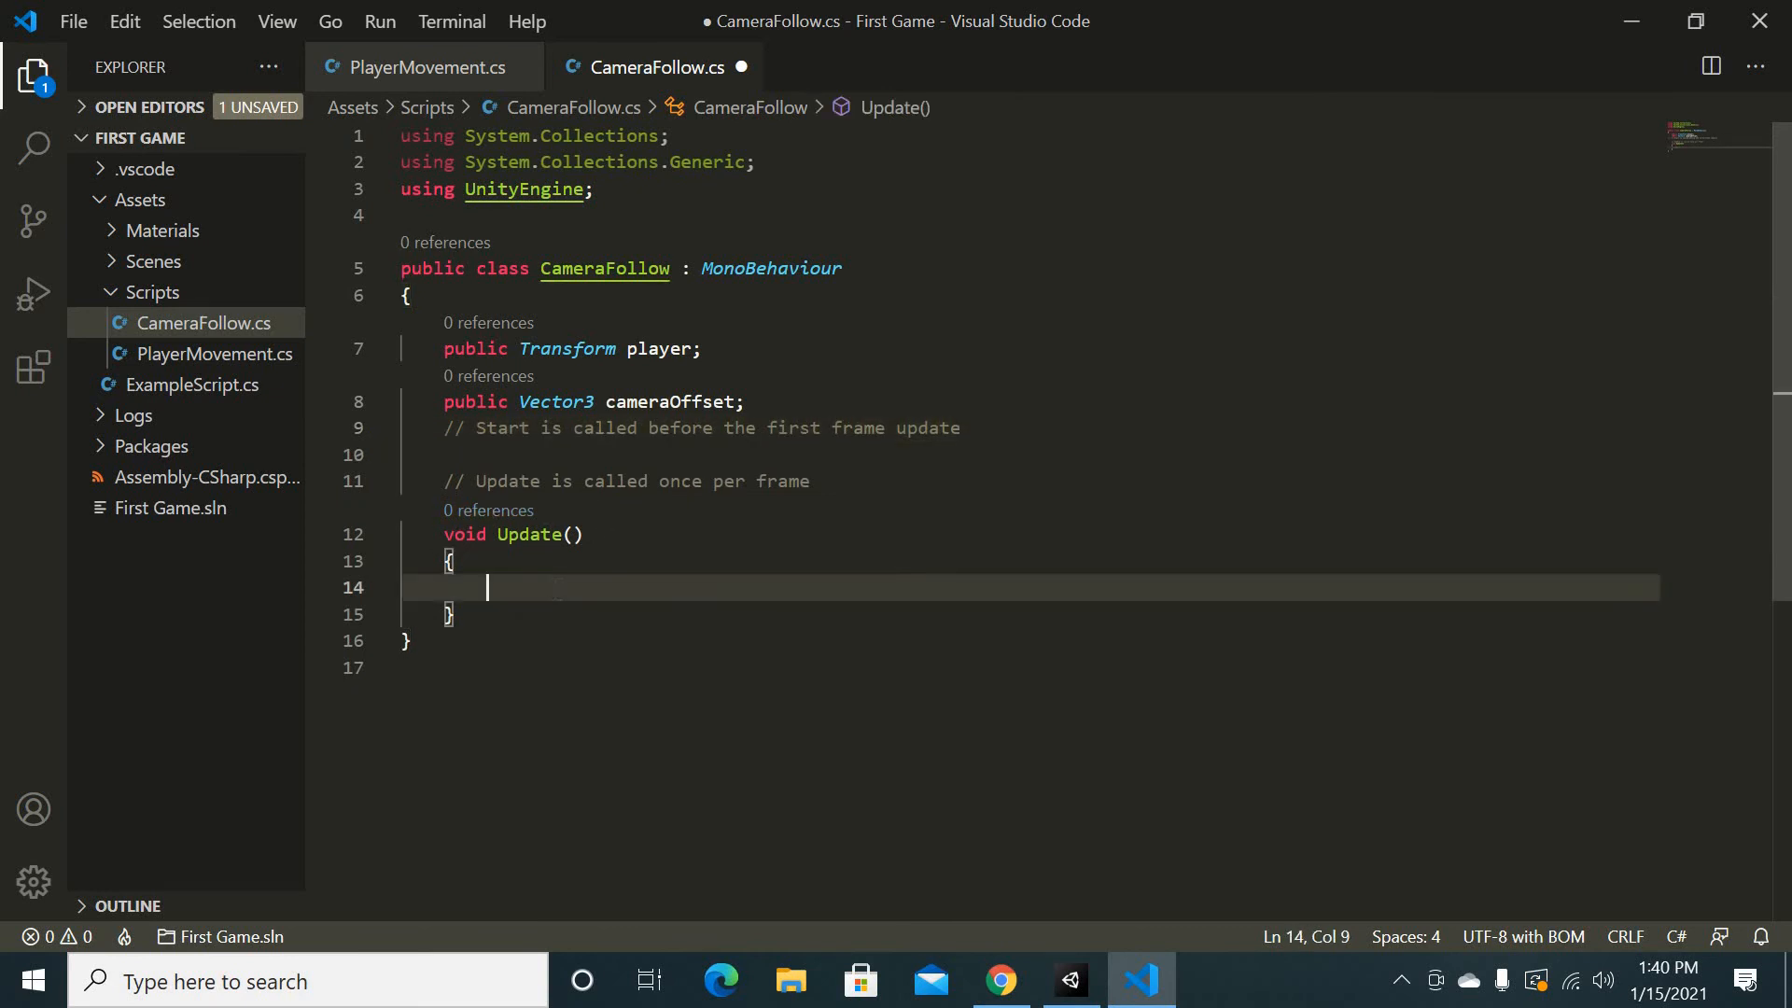
type("trasnform")
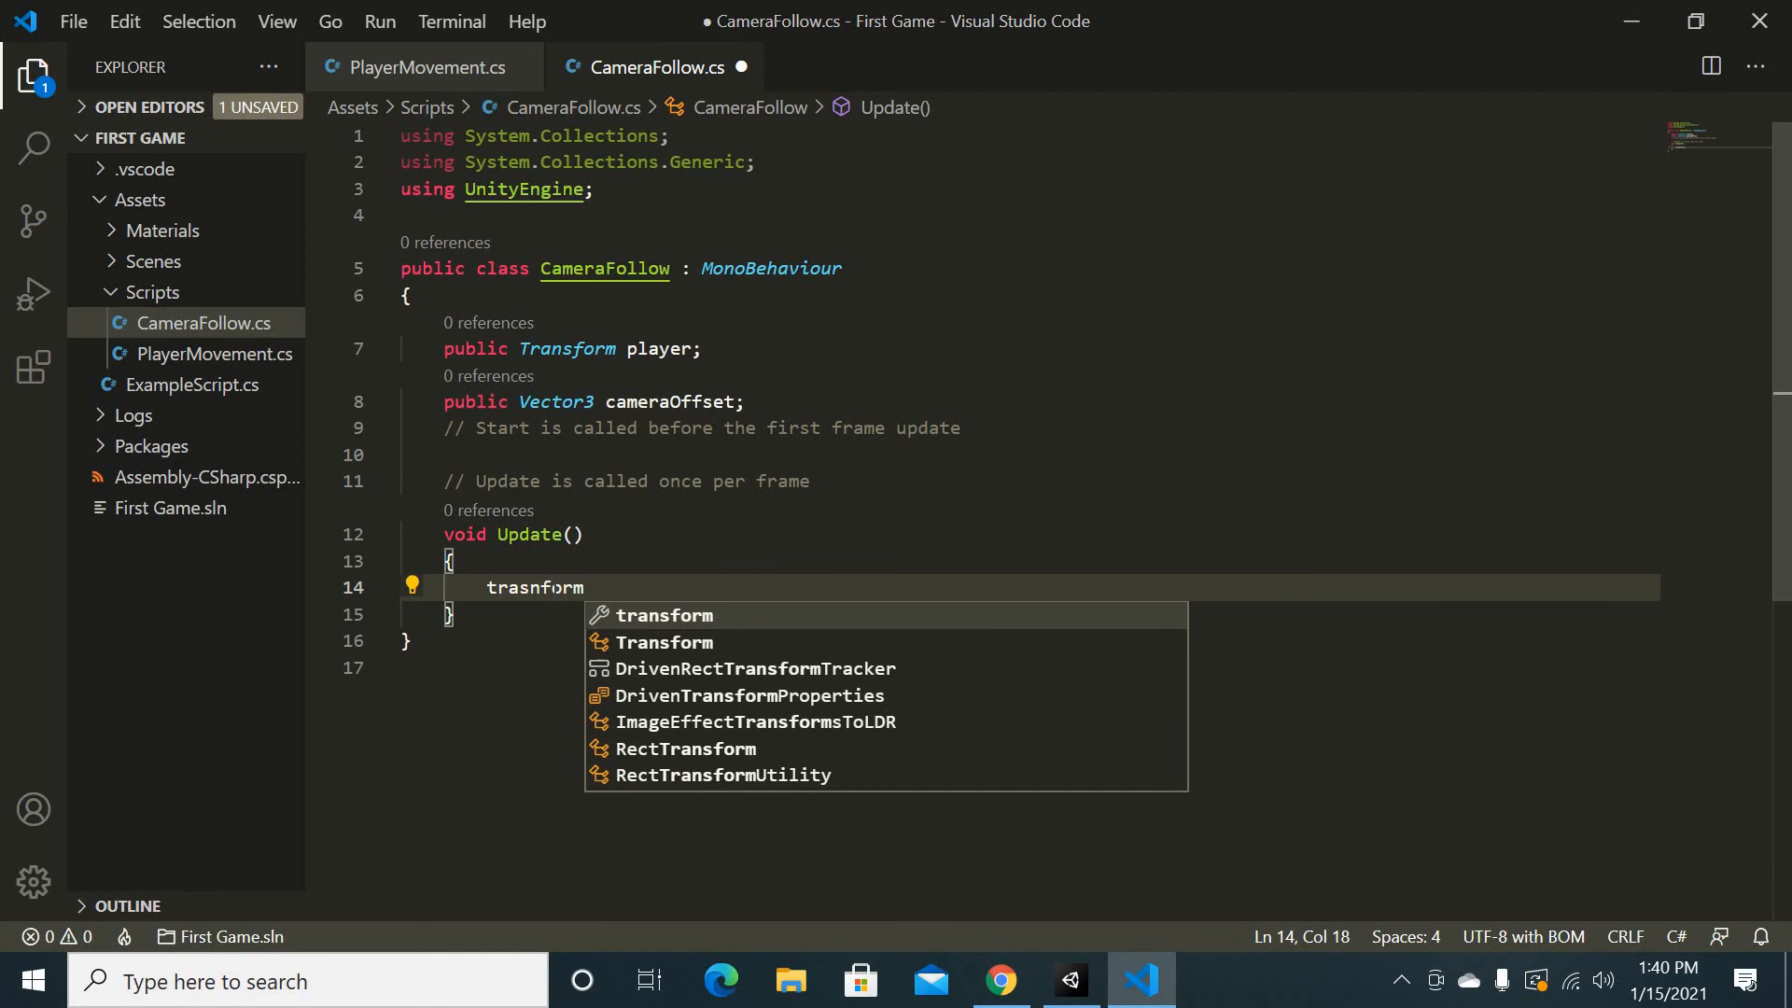
key("Return")
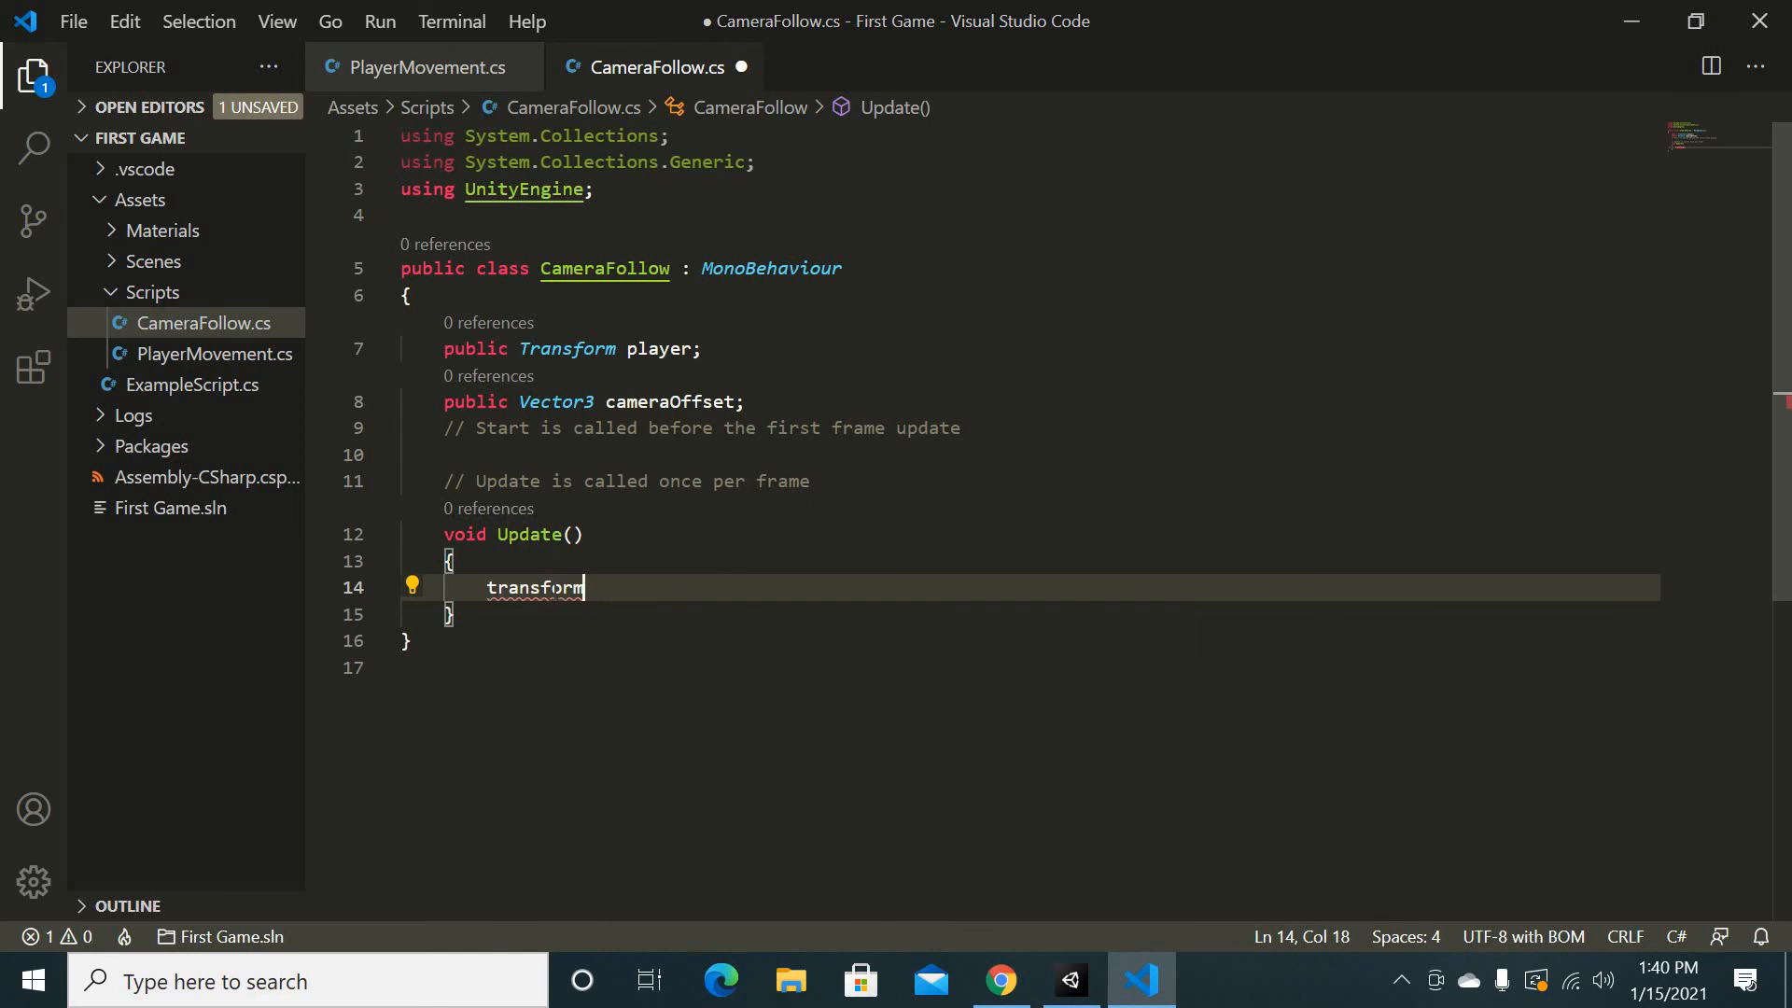
type(".position")
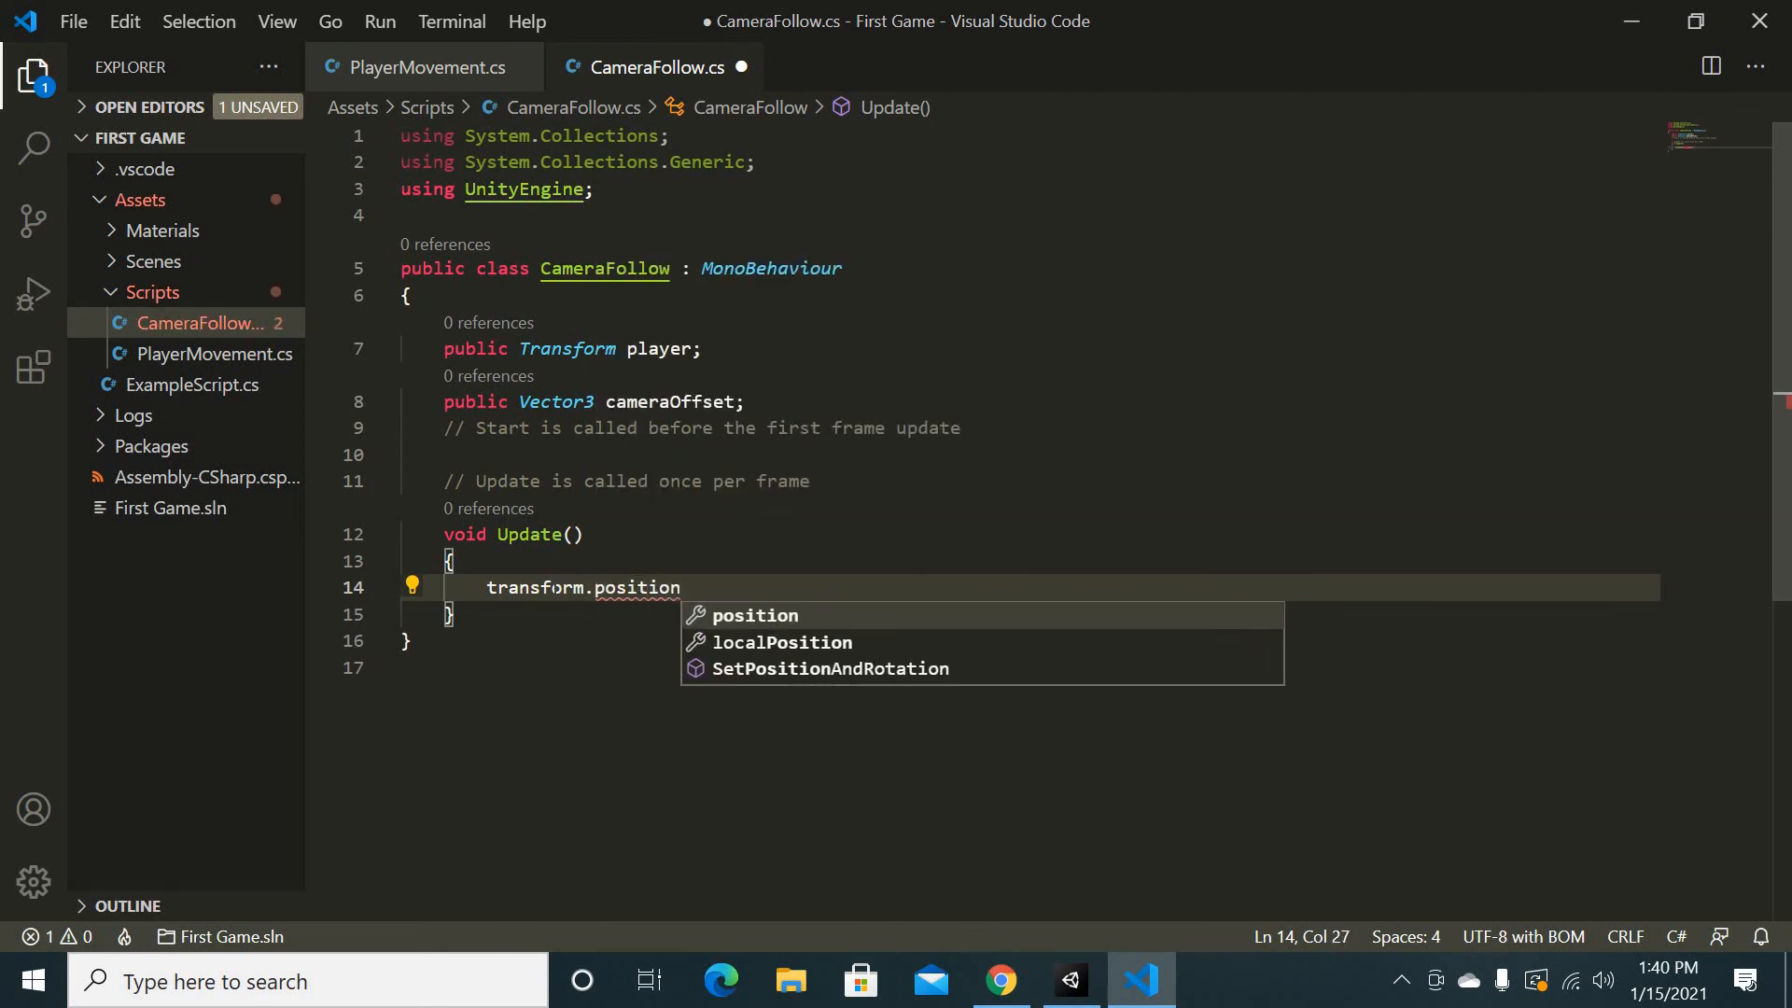
type(" = ")
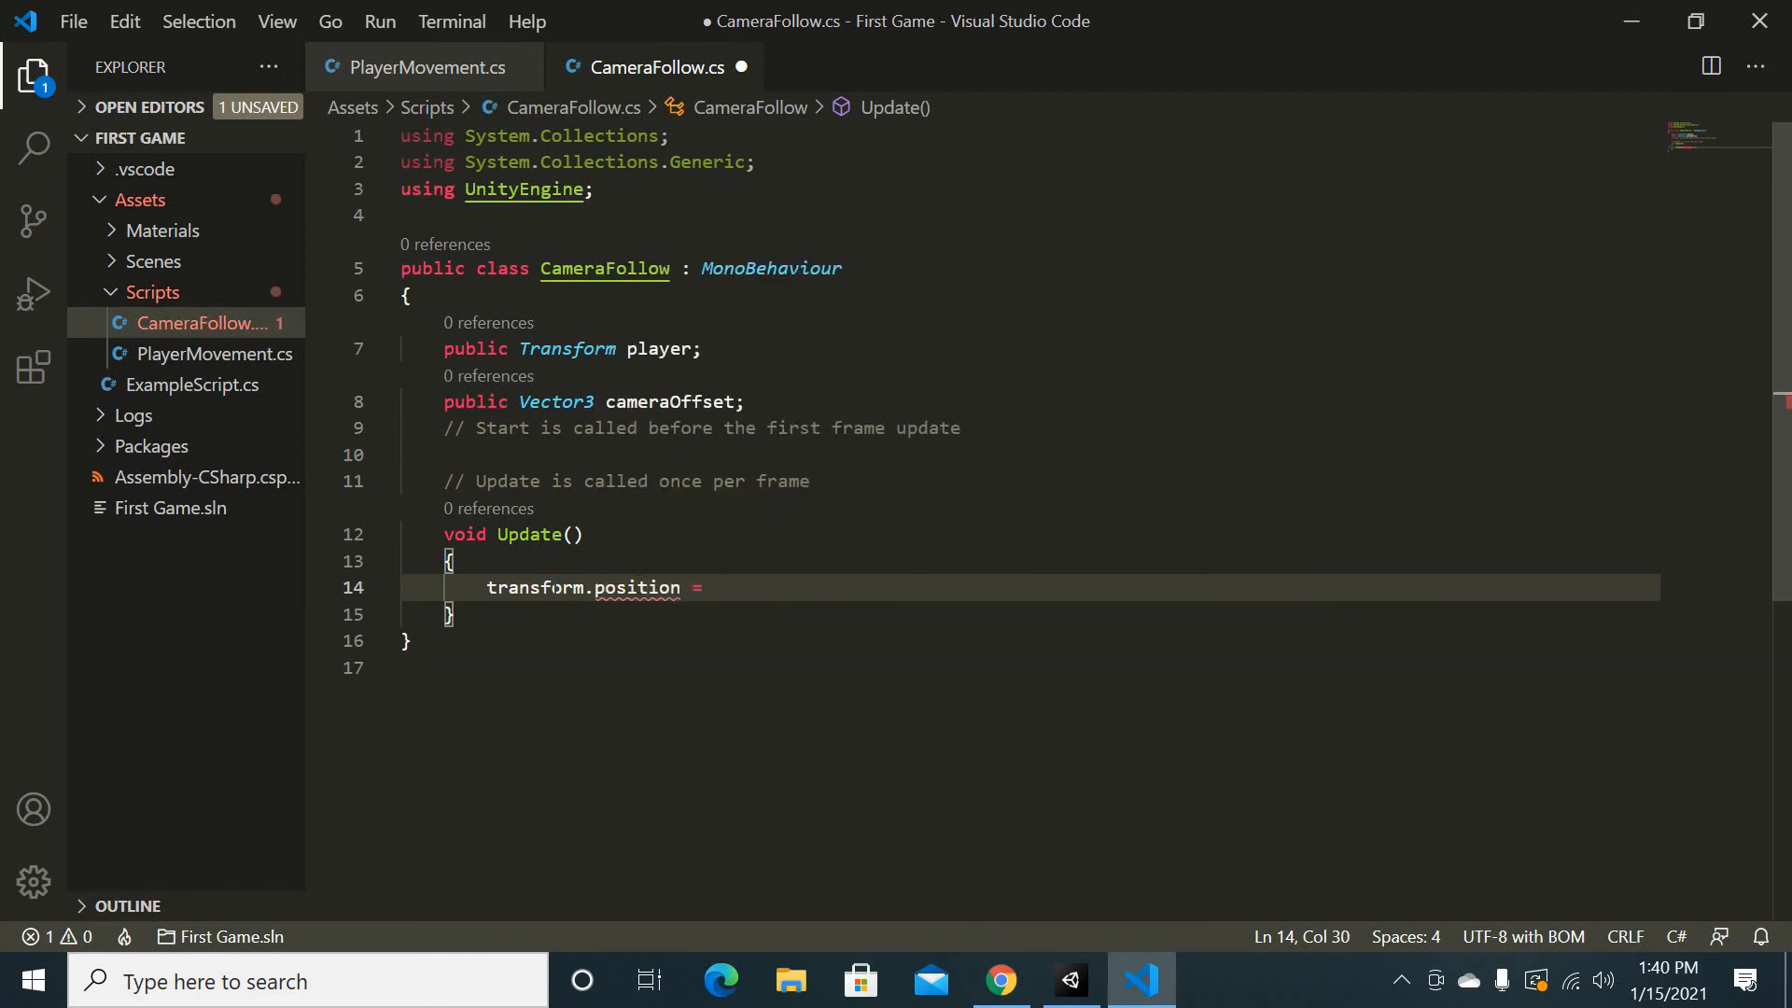
type("player.position ")
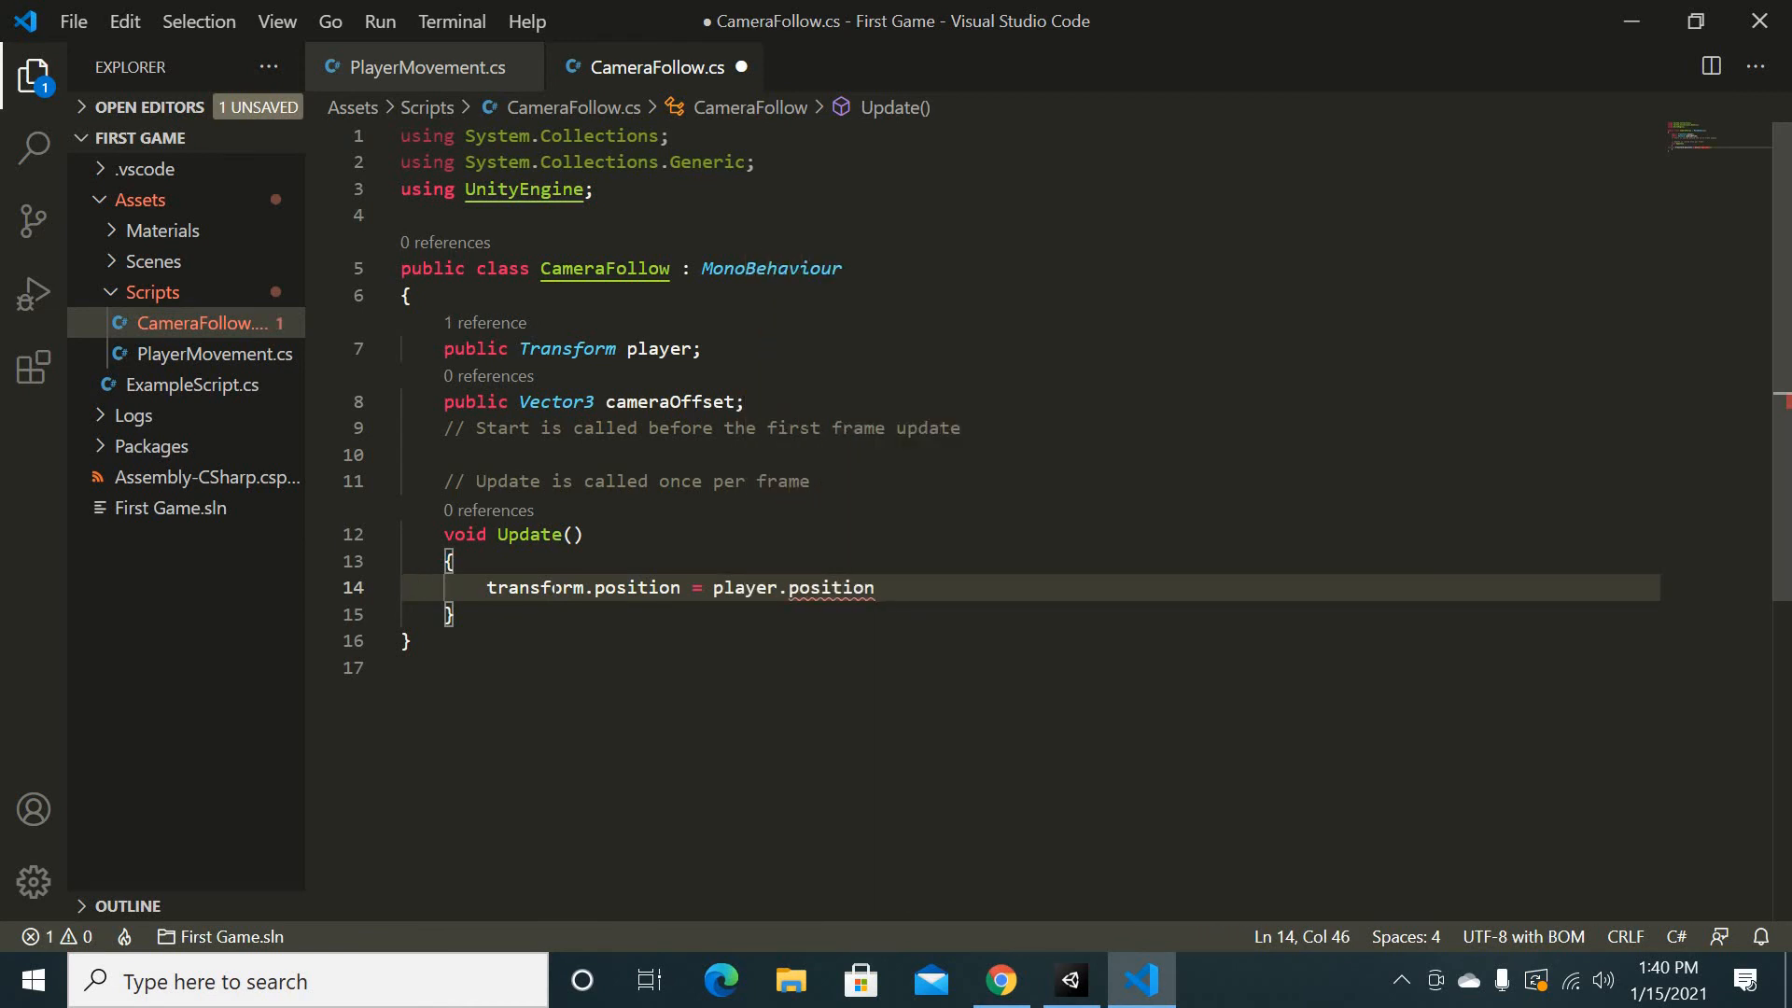
type("+ cameraOffset")
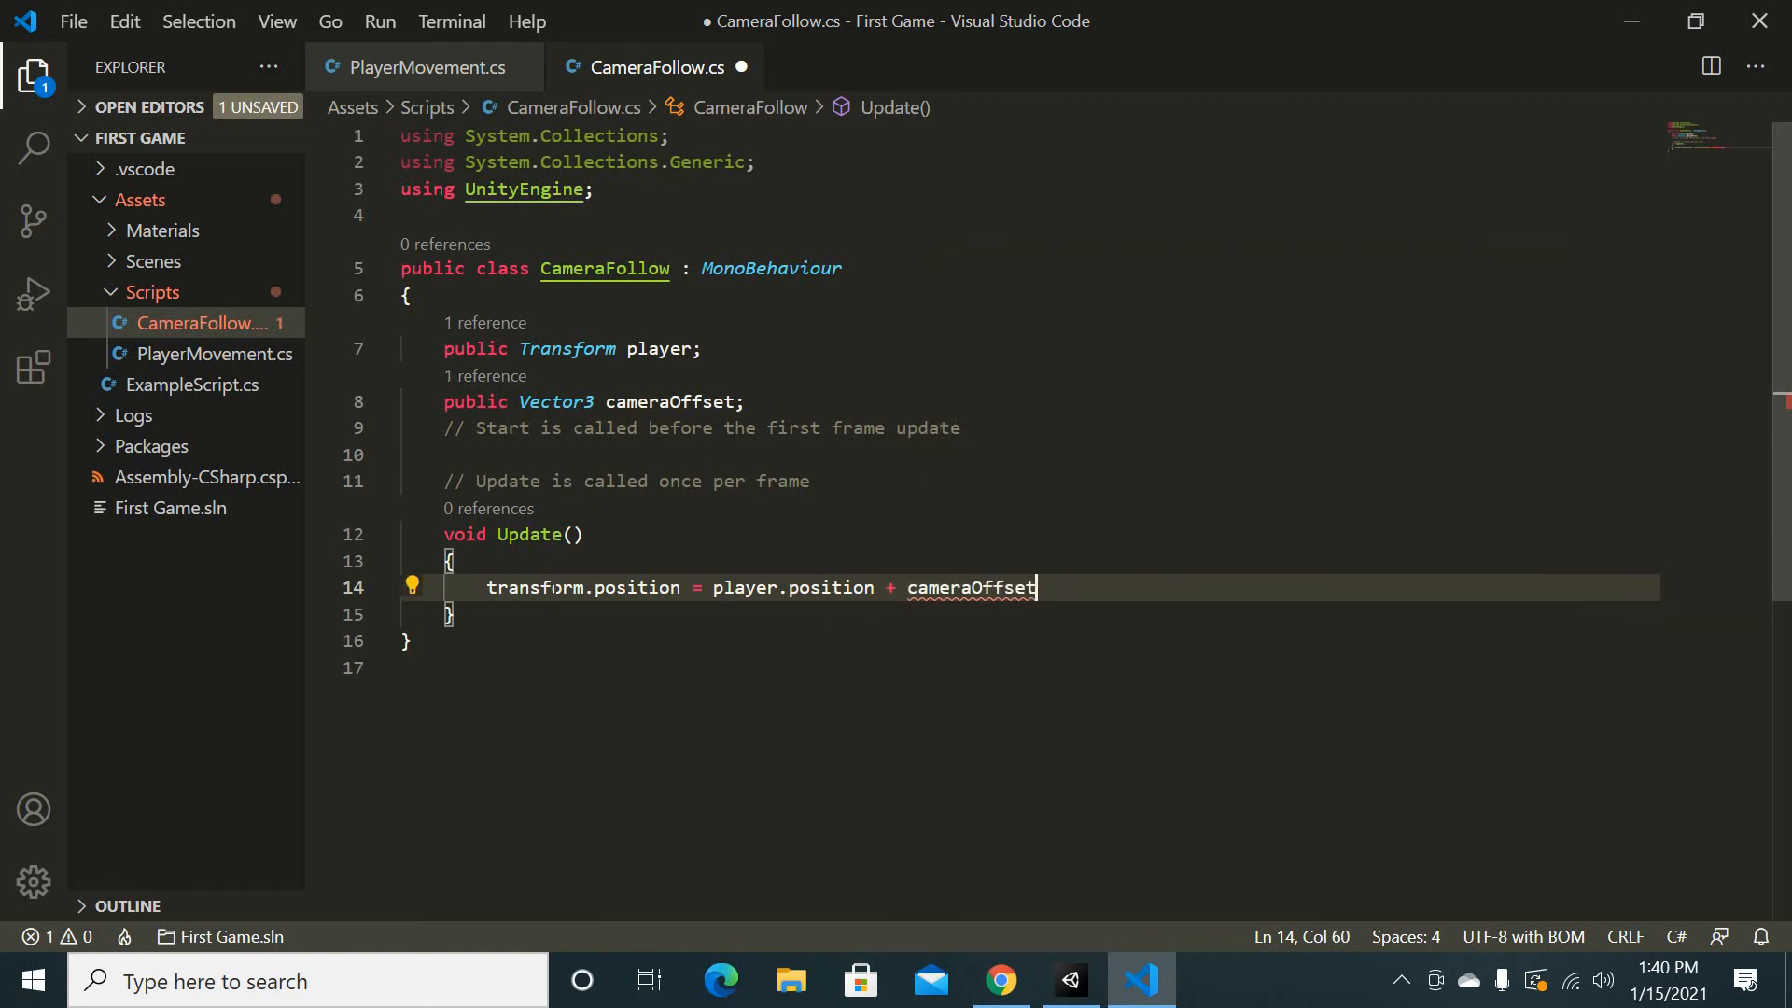
type(";")
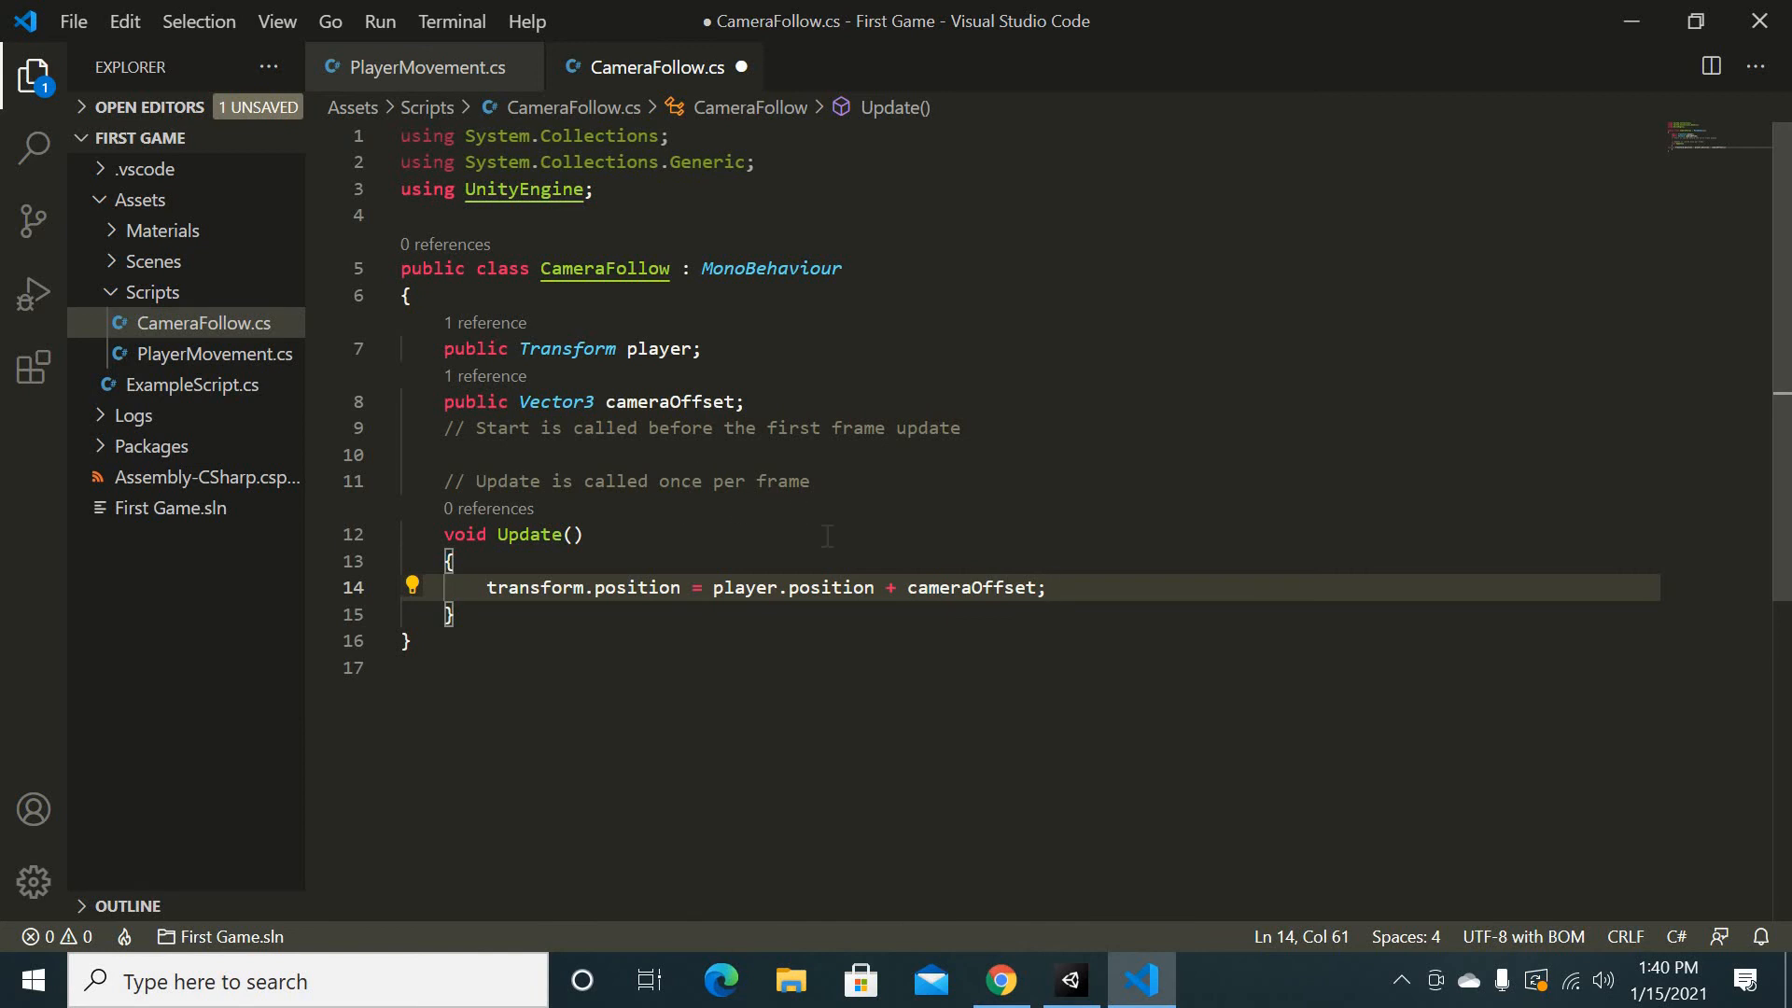
key("ctrl+s")
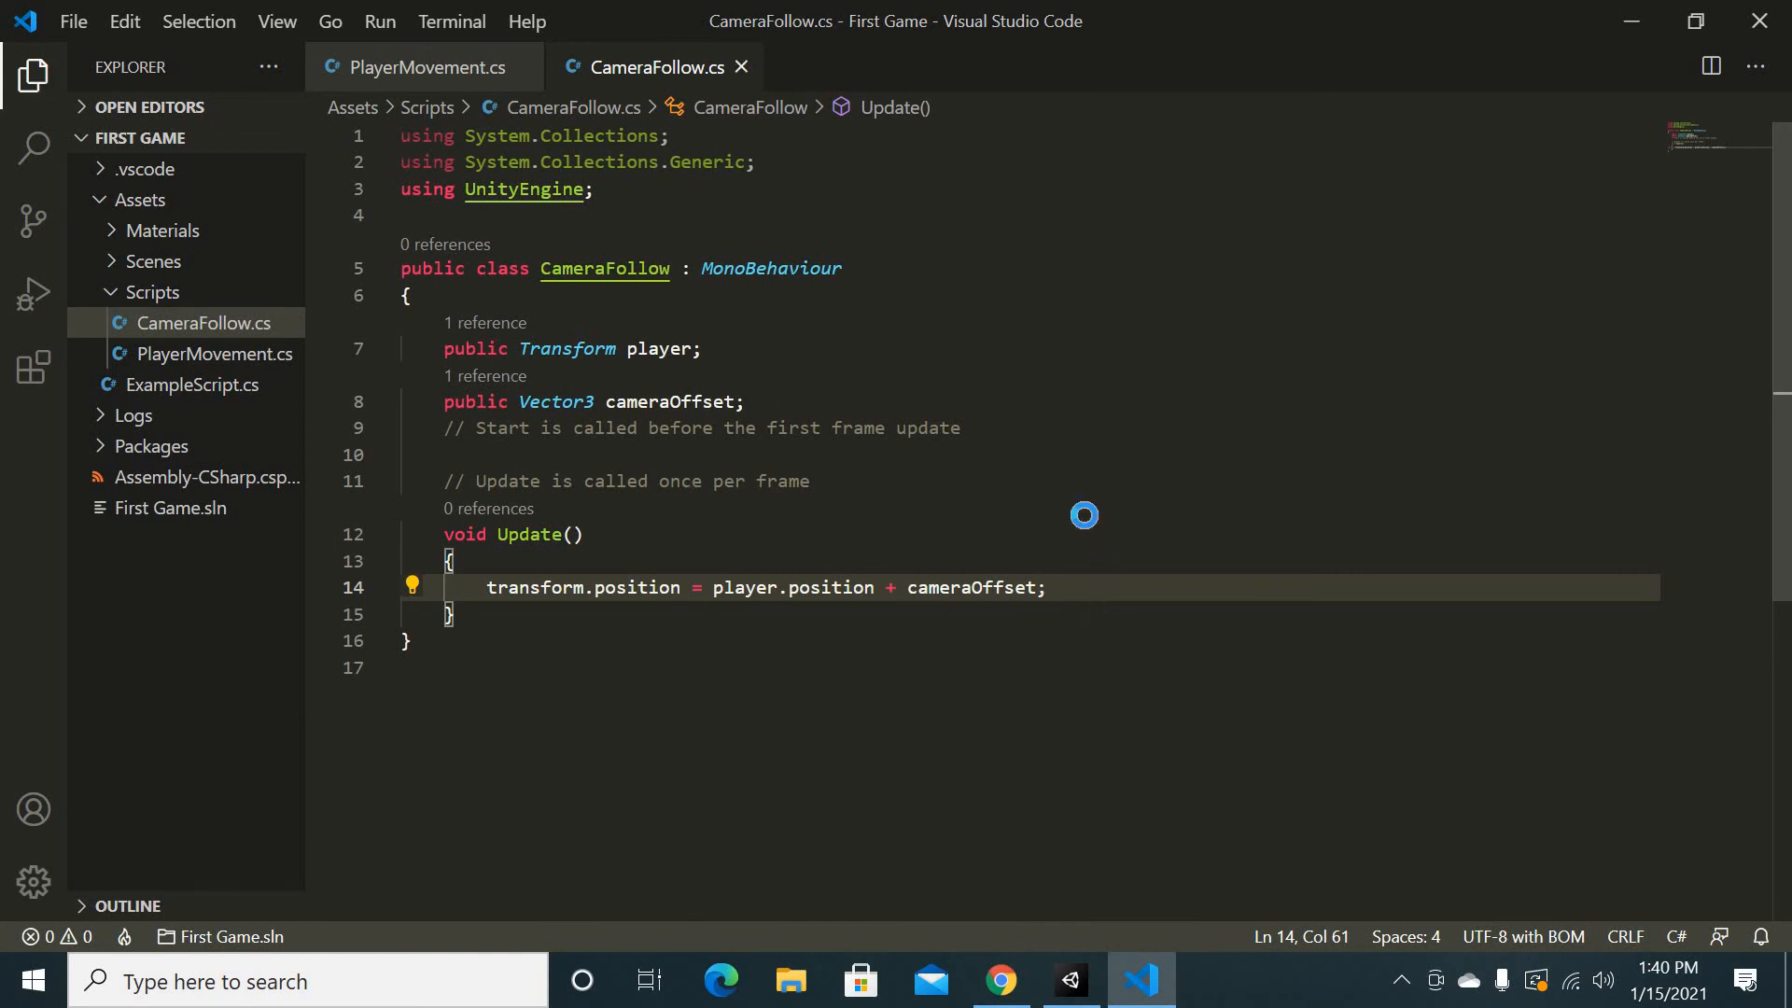
Switch to Unity, attach the CameraFollow script to Main Camera and show the script's settings
key("alt+Tab")
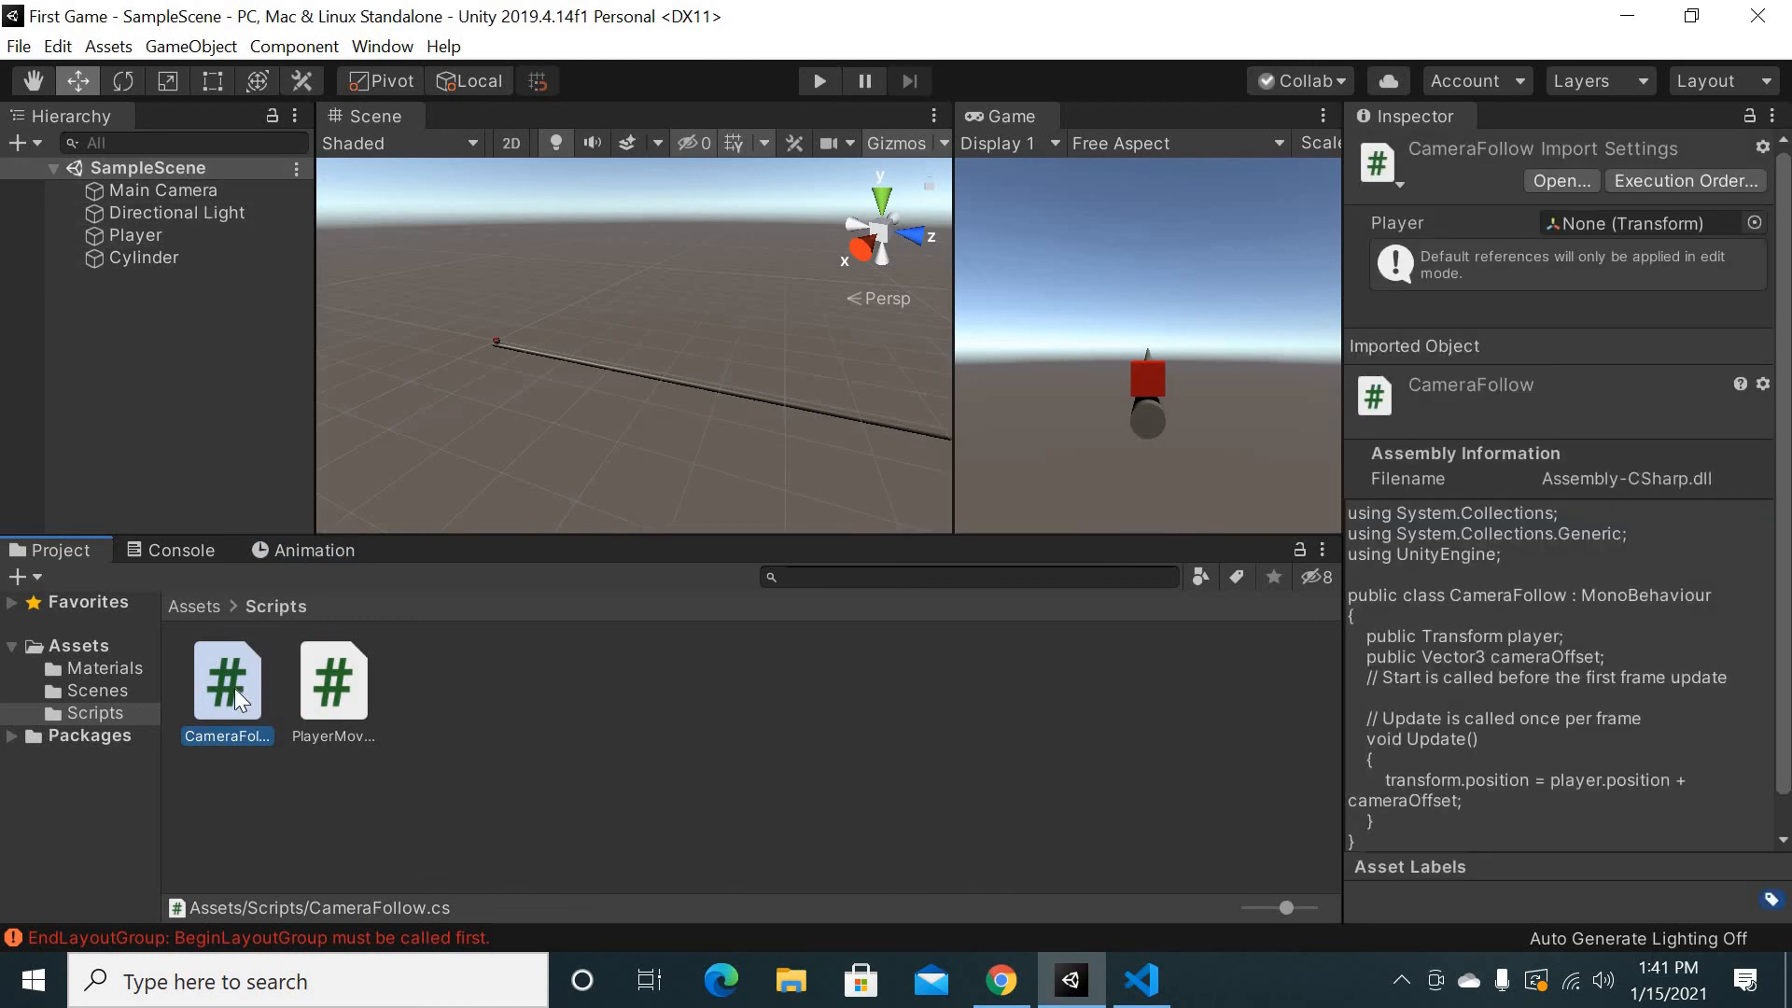
left_click_drag(231, 686, 189, 192)
left_click(189, 191)
scroll(1583, 595, "down", 5)
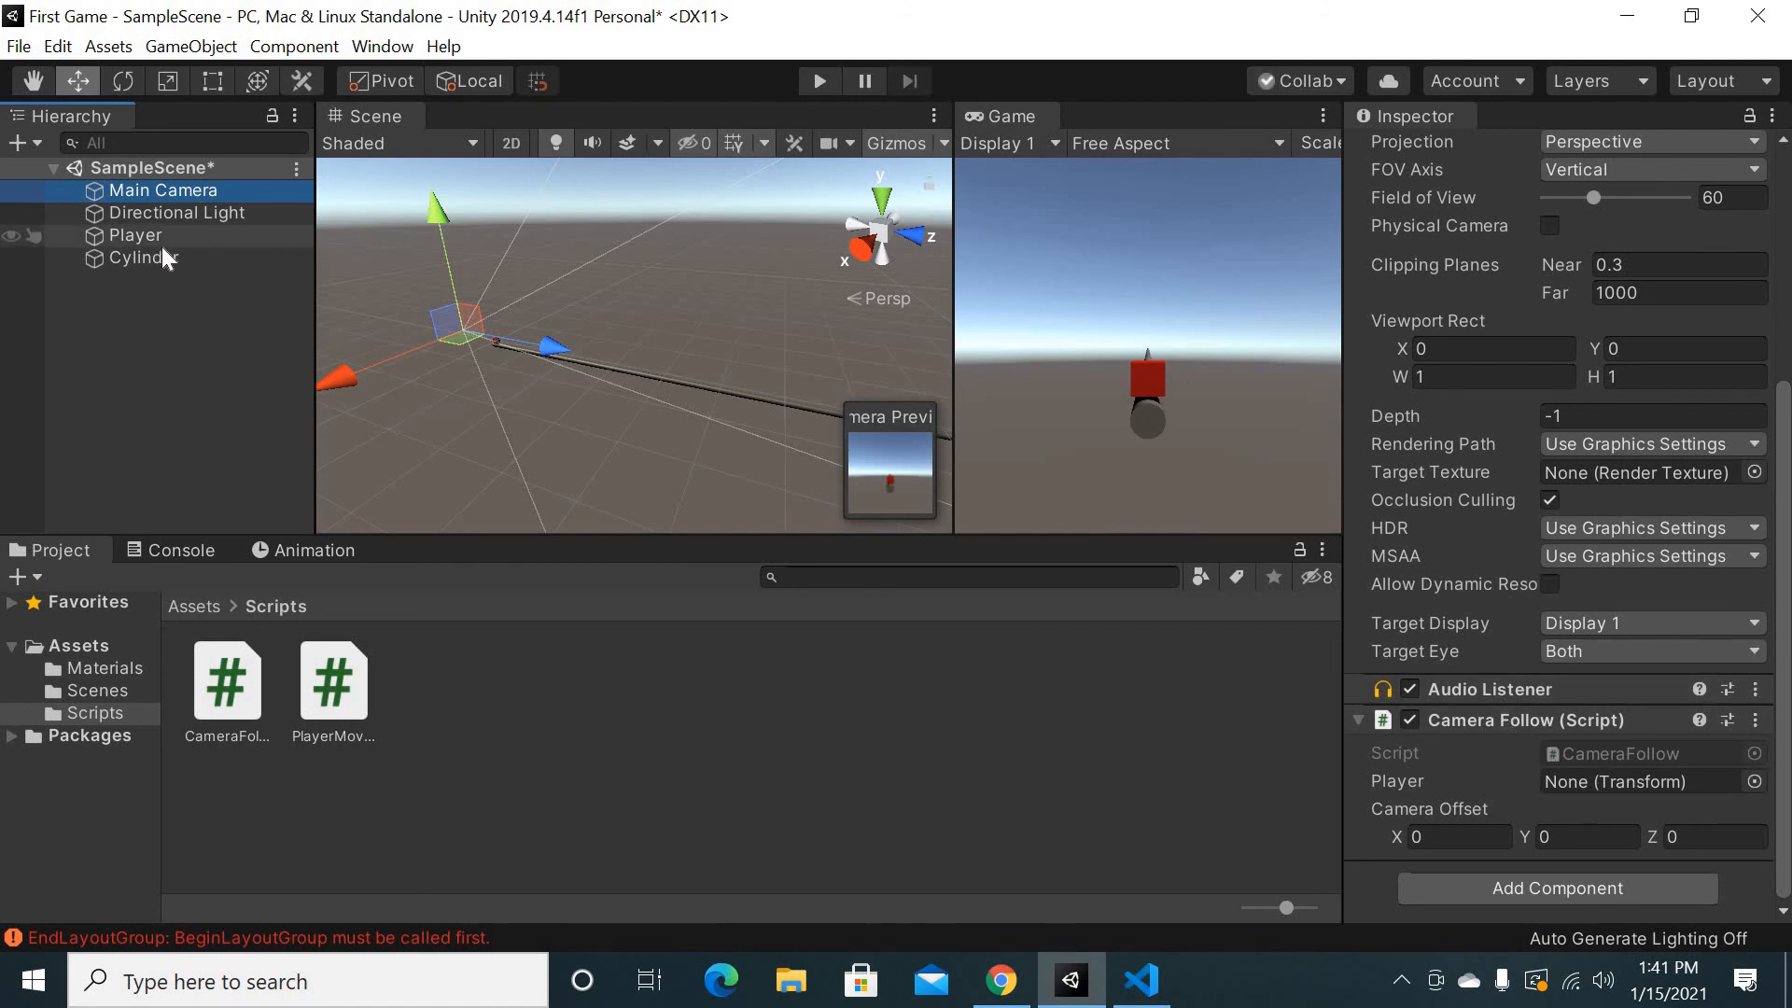
Assign the Player object to Camera Follow's Player field and set Camera Offset to Y 1 and Z -5
left_click_drag(162, 243, 1590, 780)
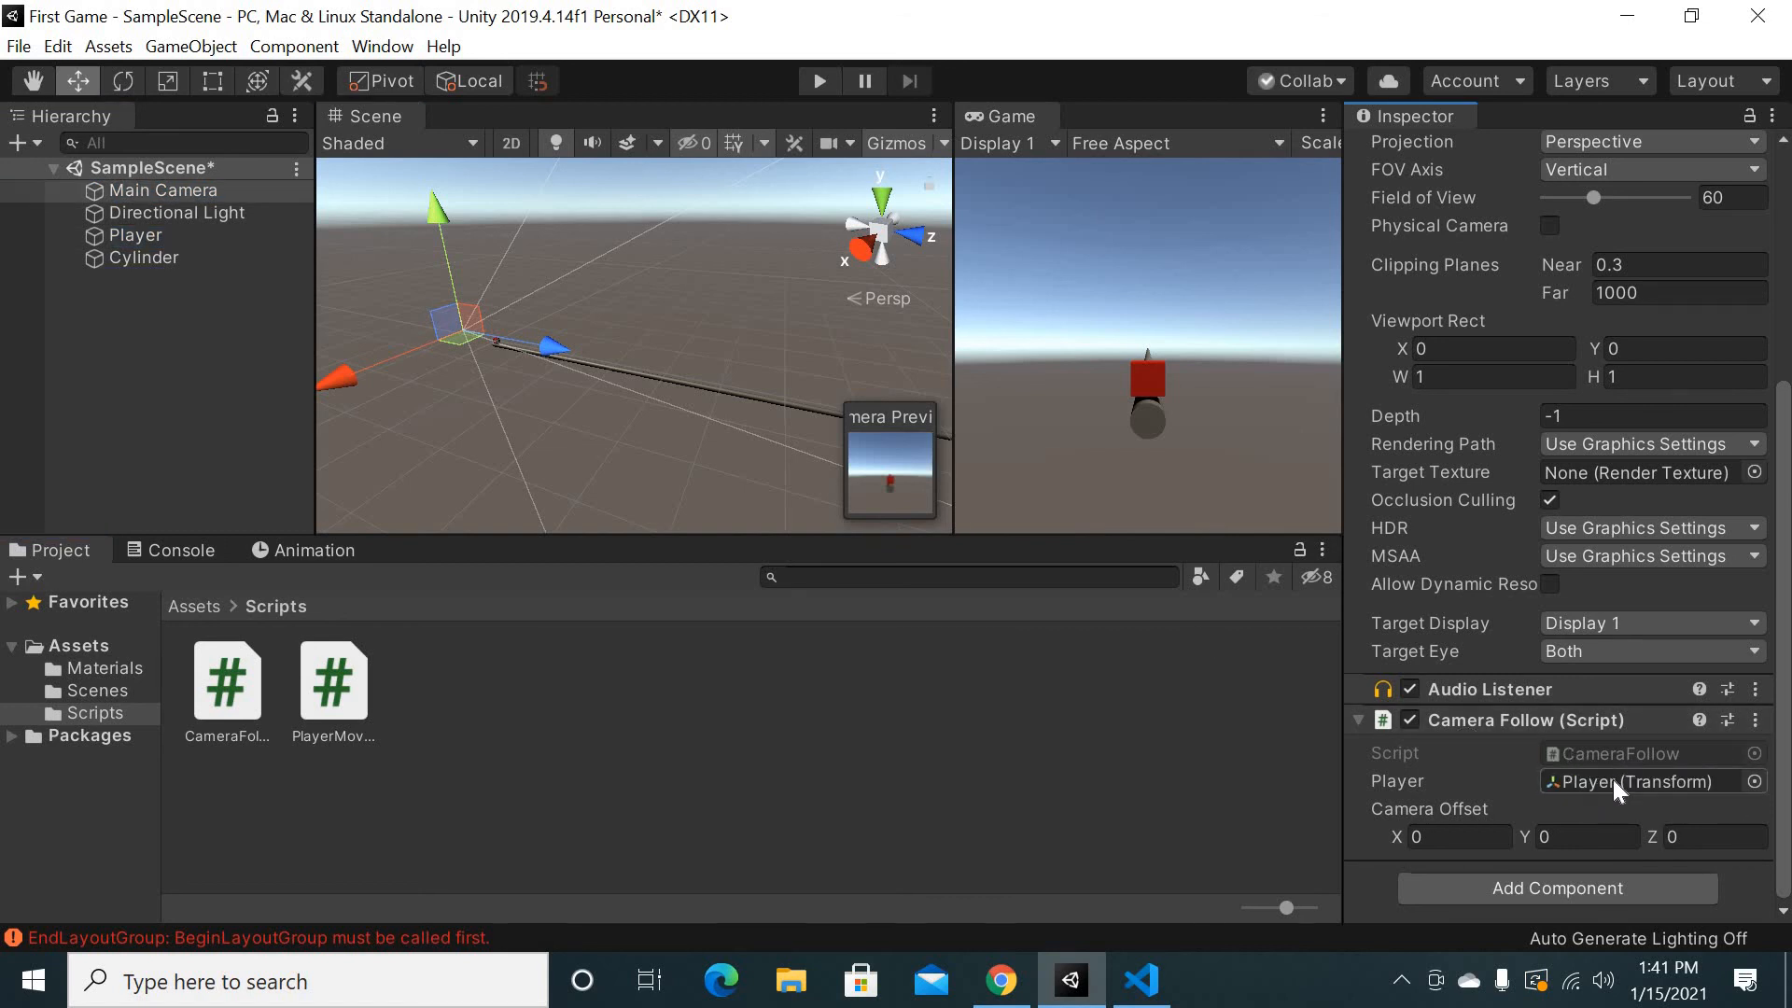
left_click(1578, 836)
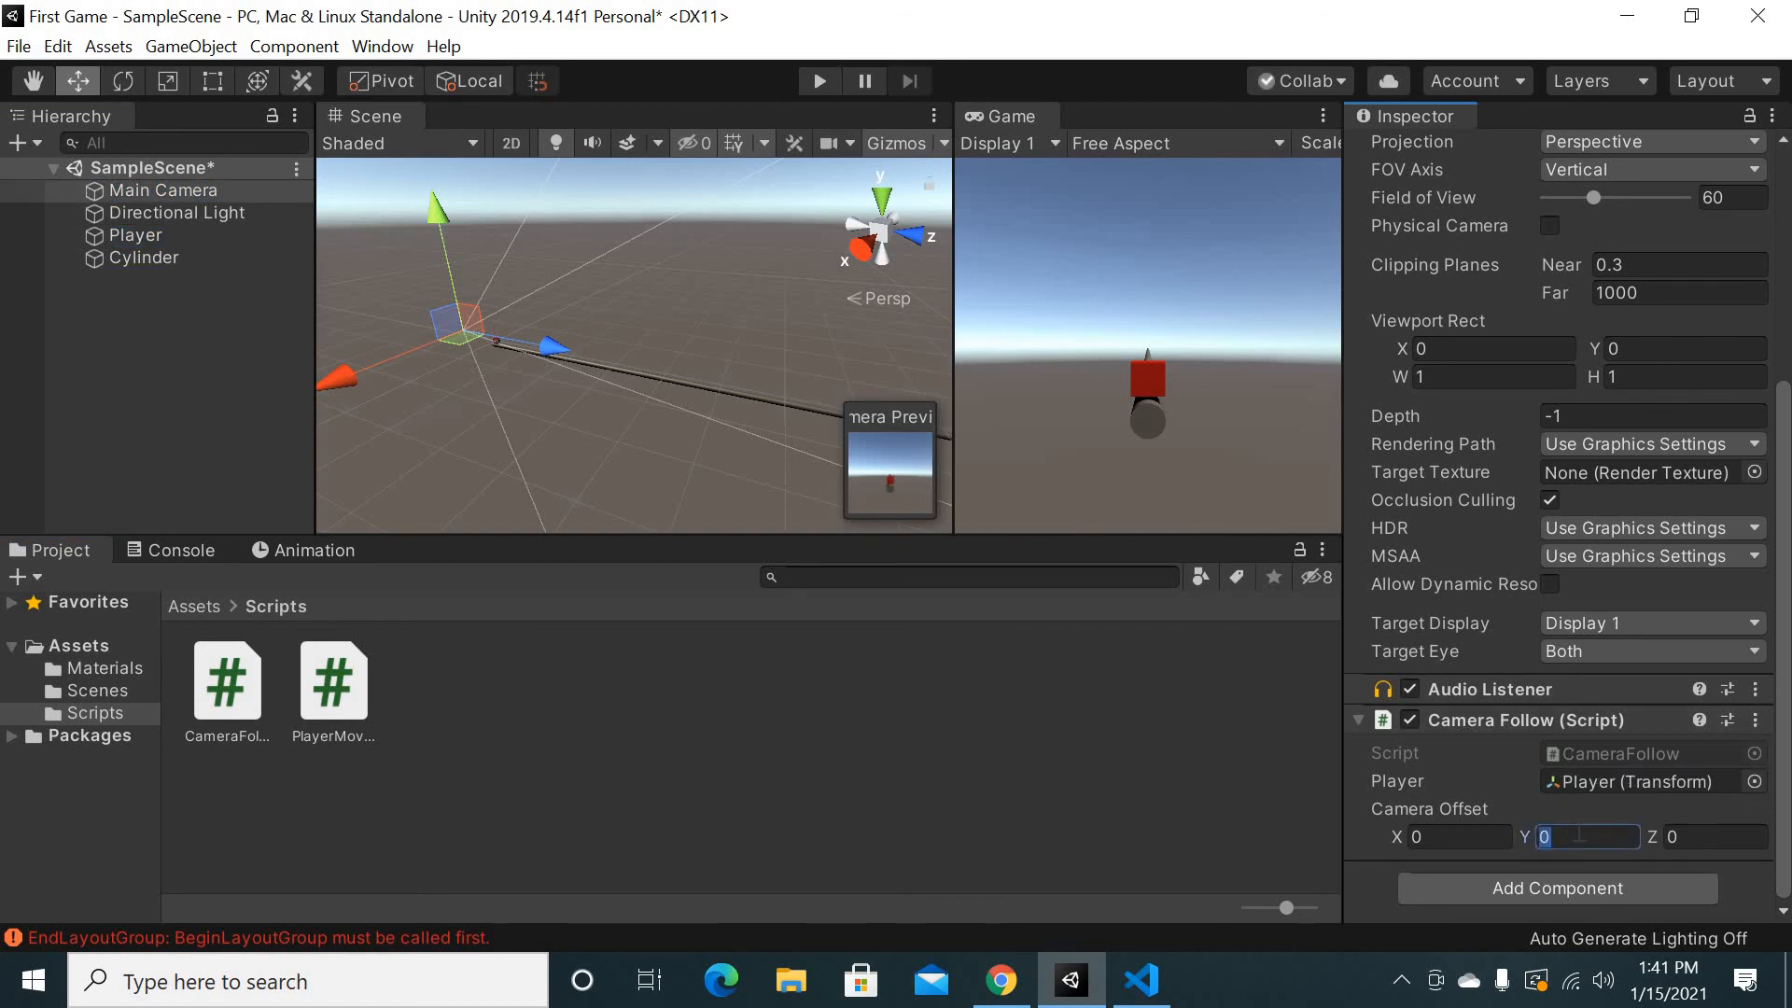
type("1")
key("Tab")
type("-5")
left_click(1587, 781)
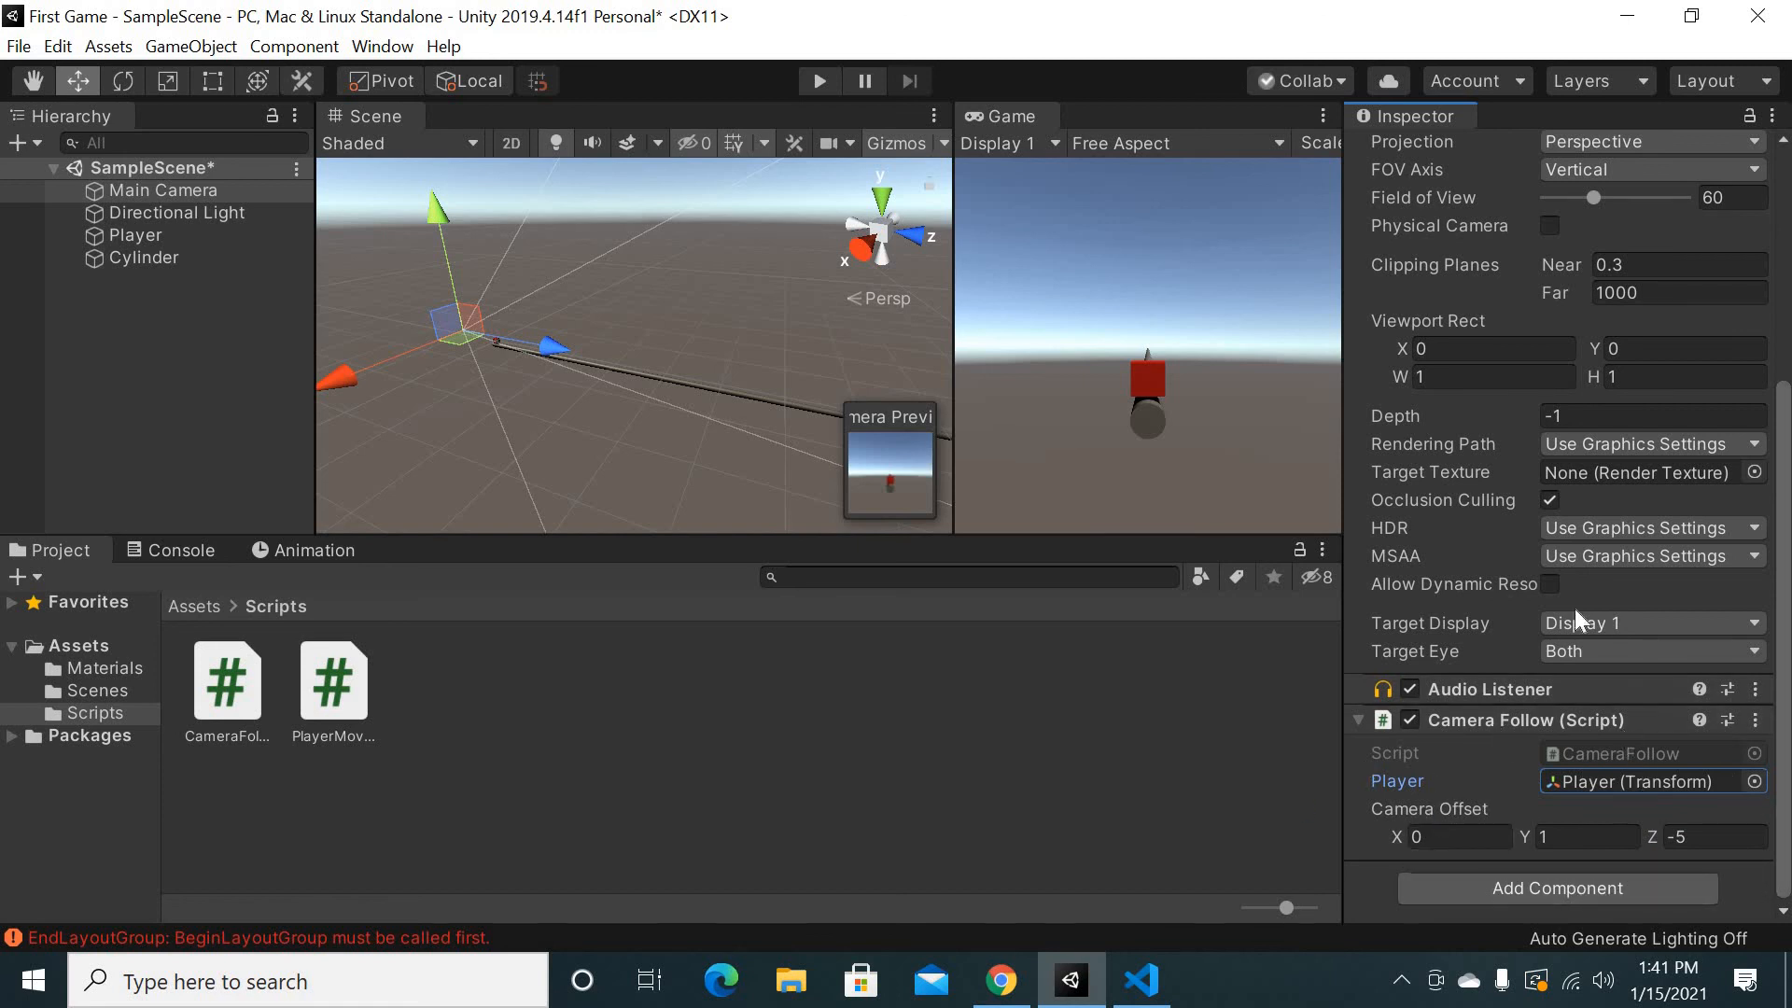
Run the game to test the camera following the player, and stop it
left_click(820, 81)
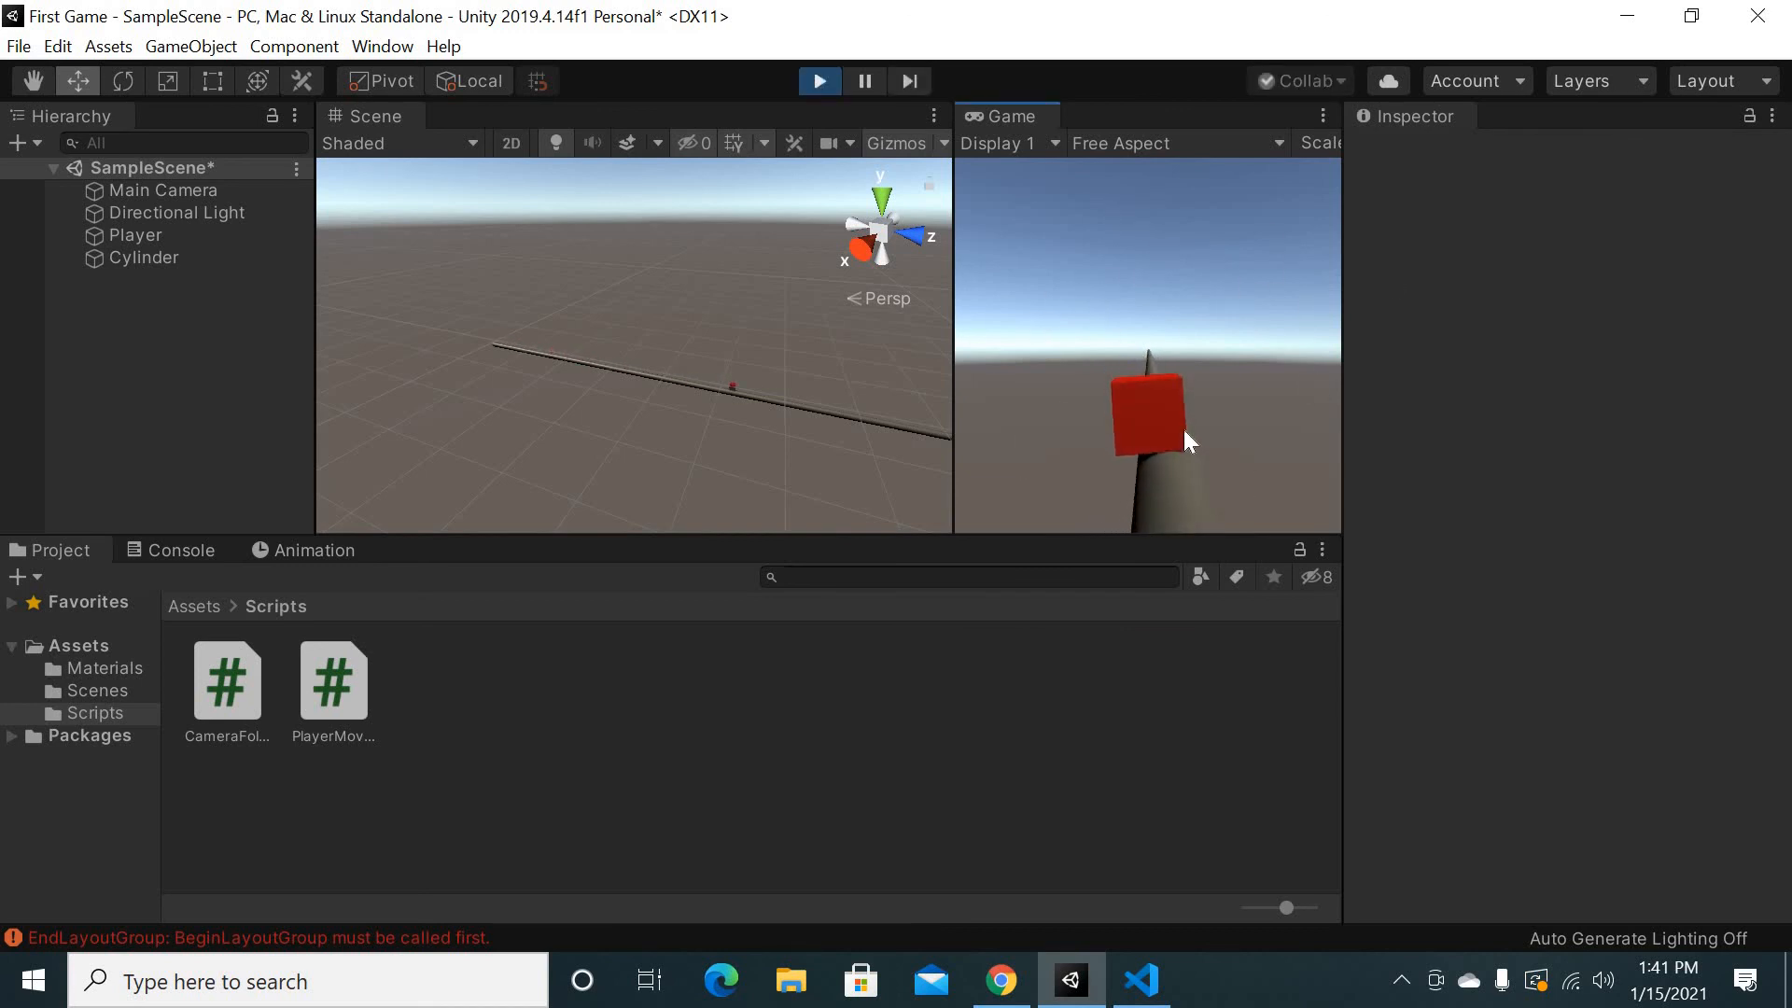
left_click(821, 80)
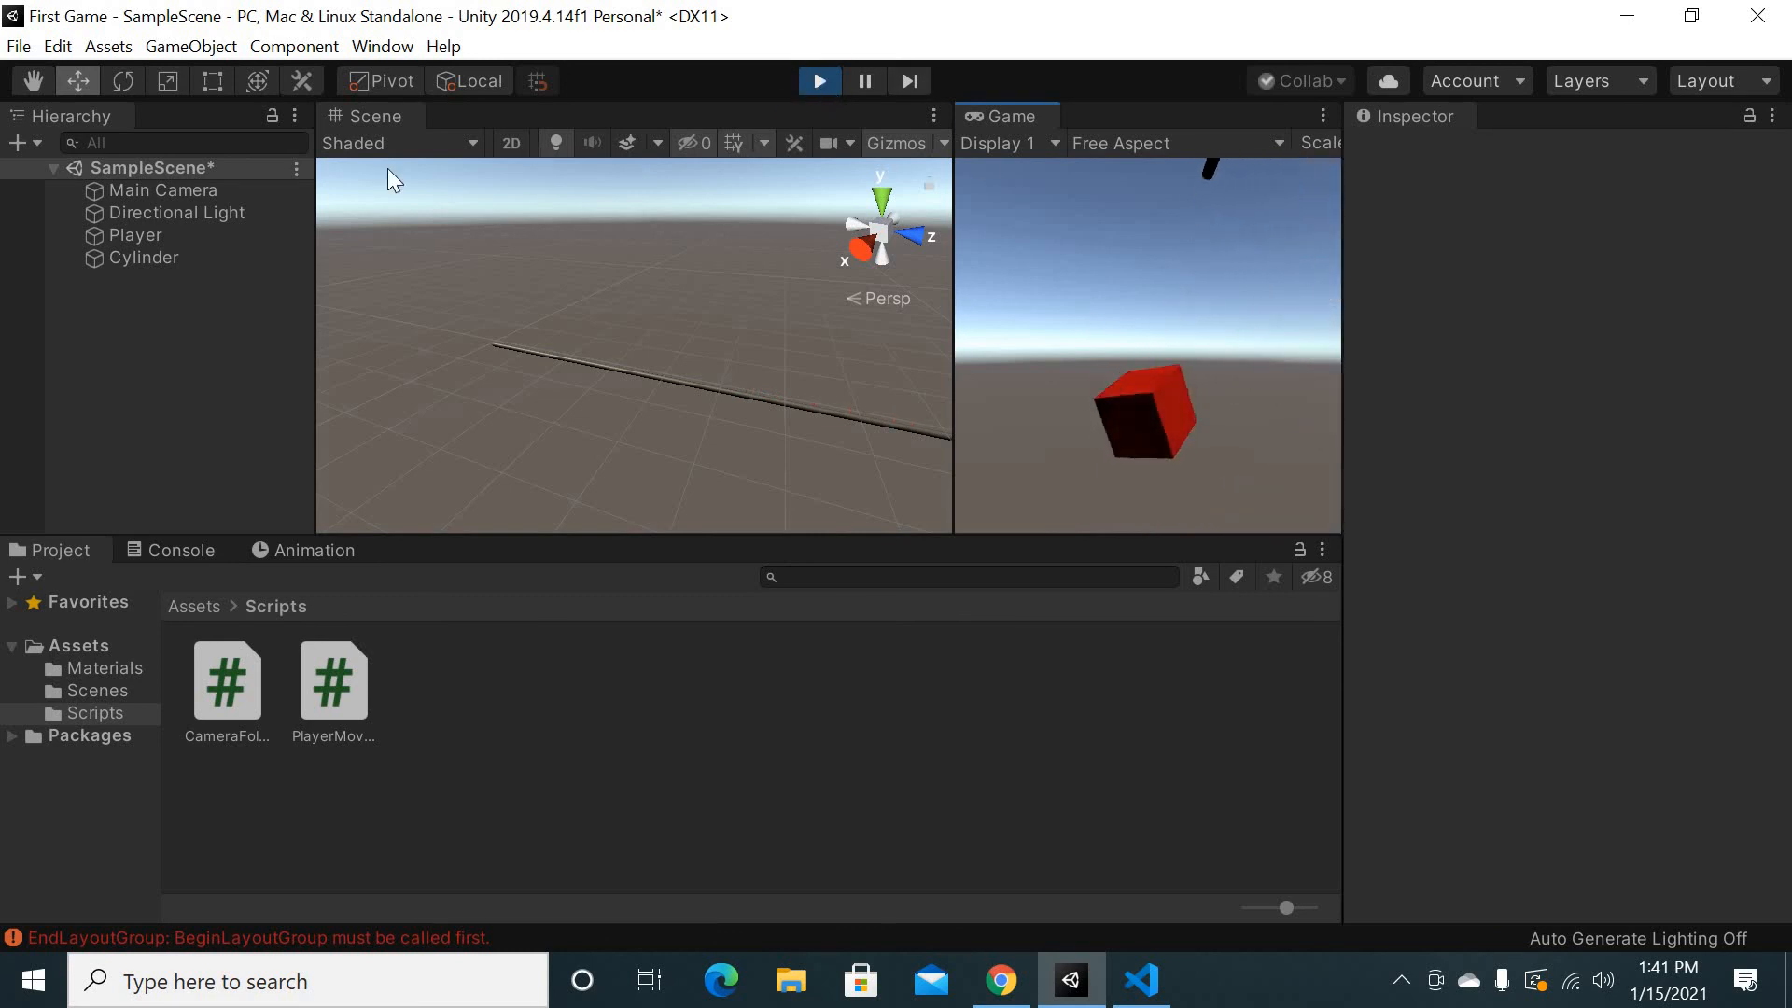
Freeze the Player's Rigidbody rotation on the X, Y and Z axes under Constraints and expand its Info section
left_click(196, 238)
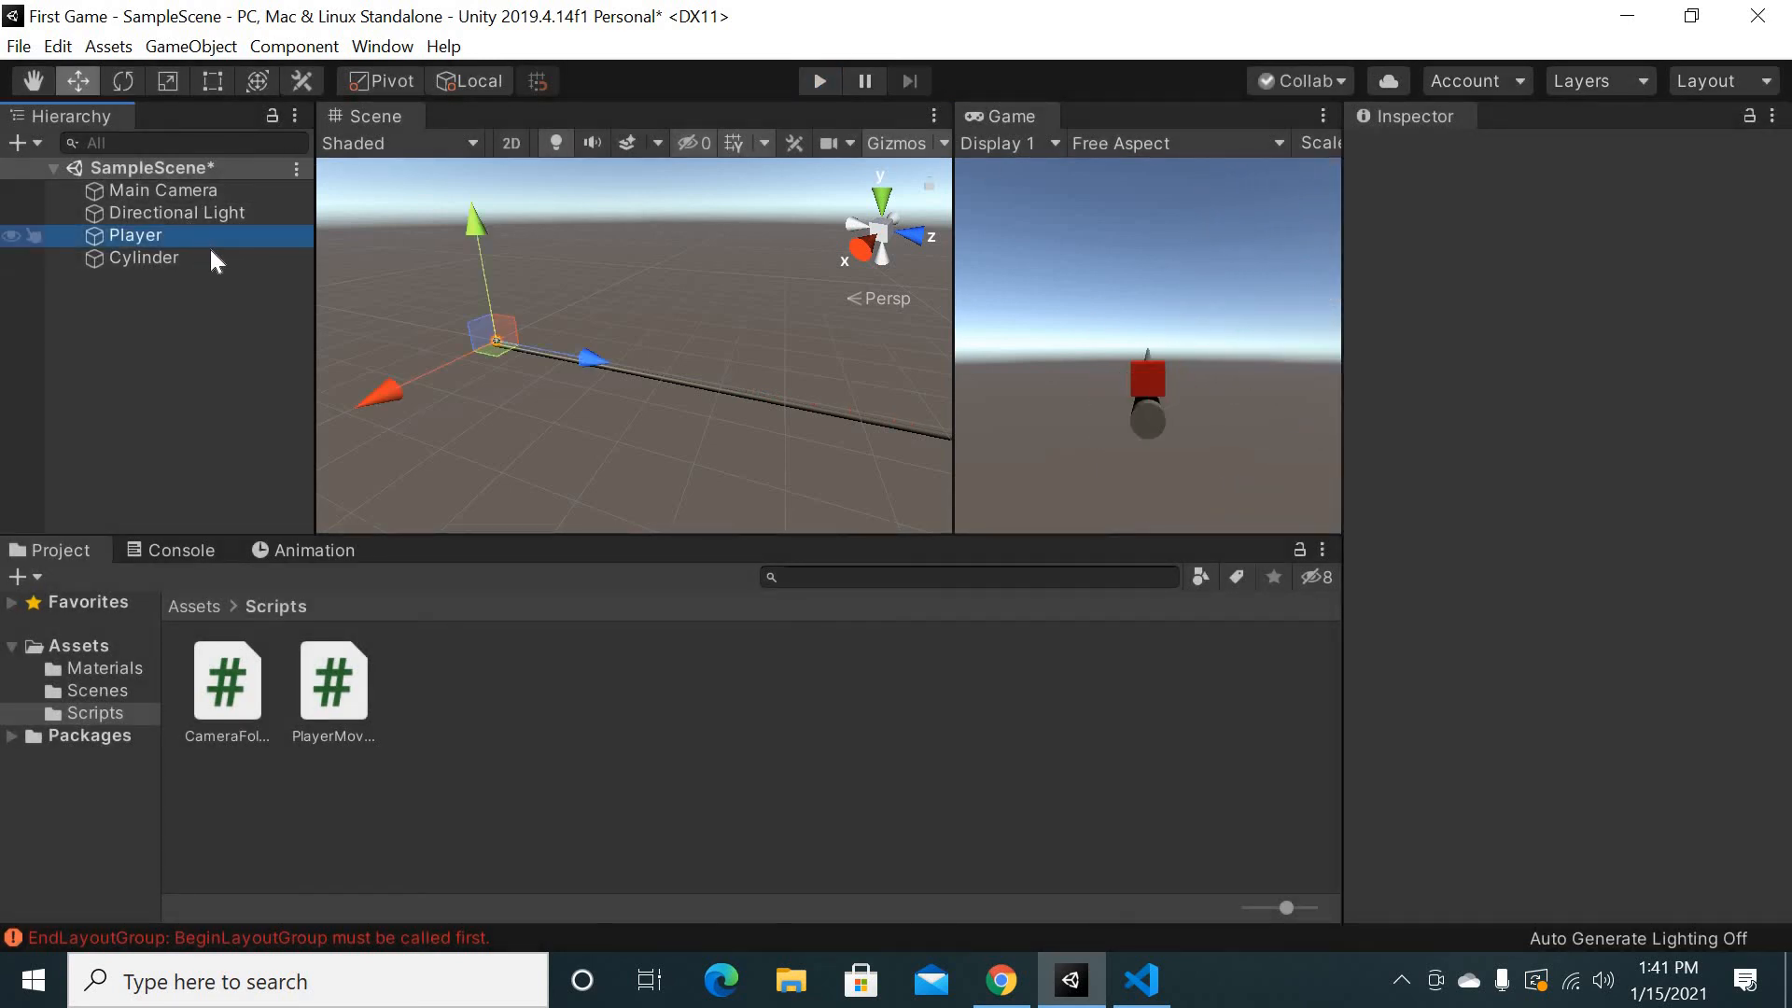
scroll(1540, 616, "down", 10)
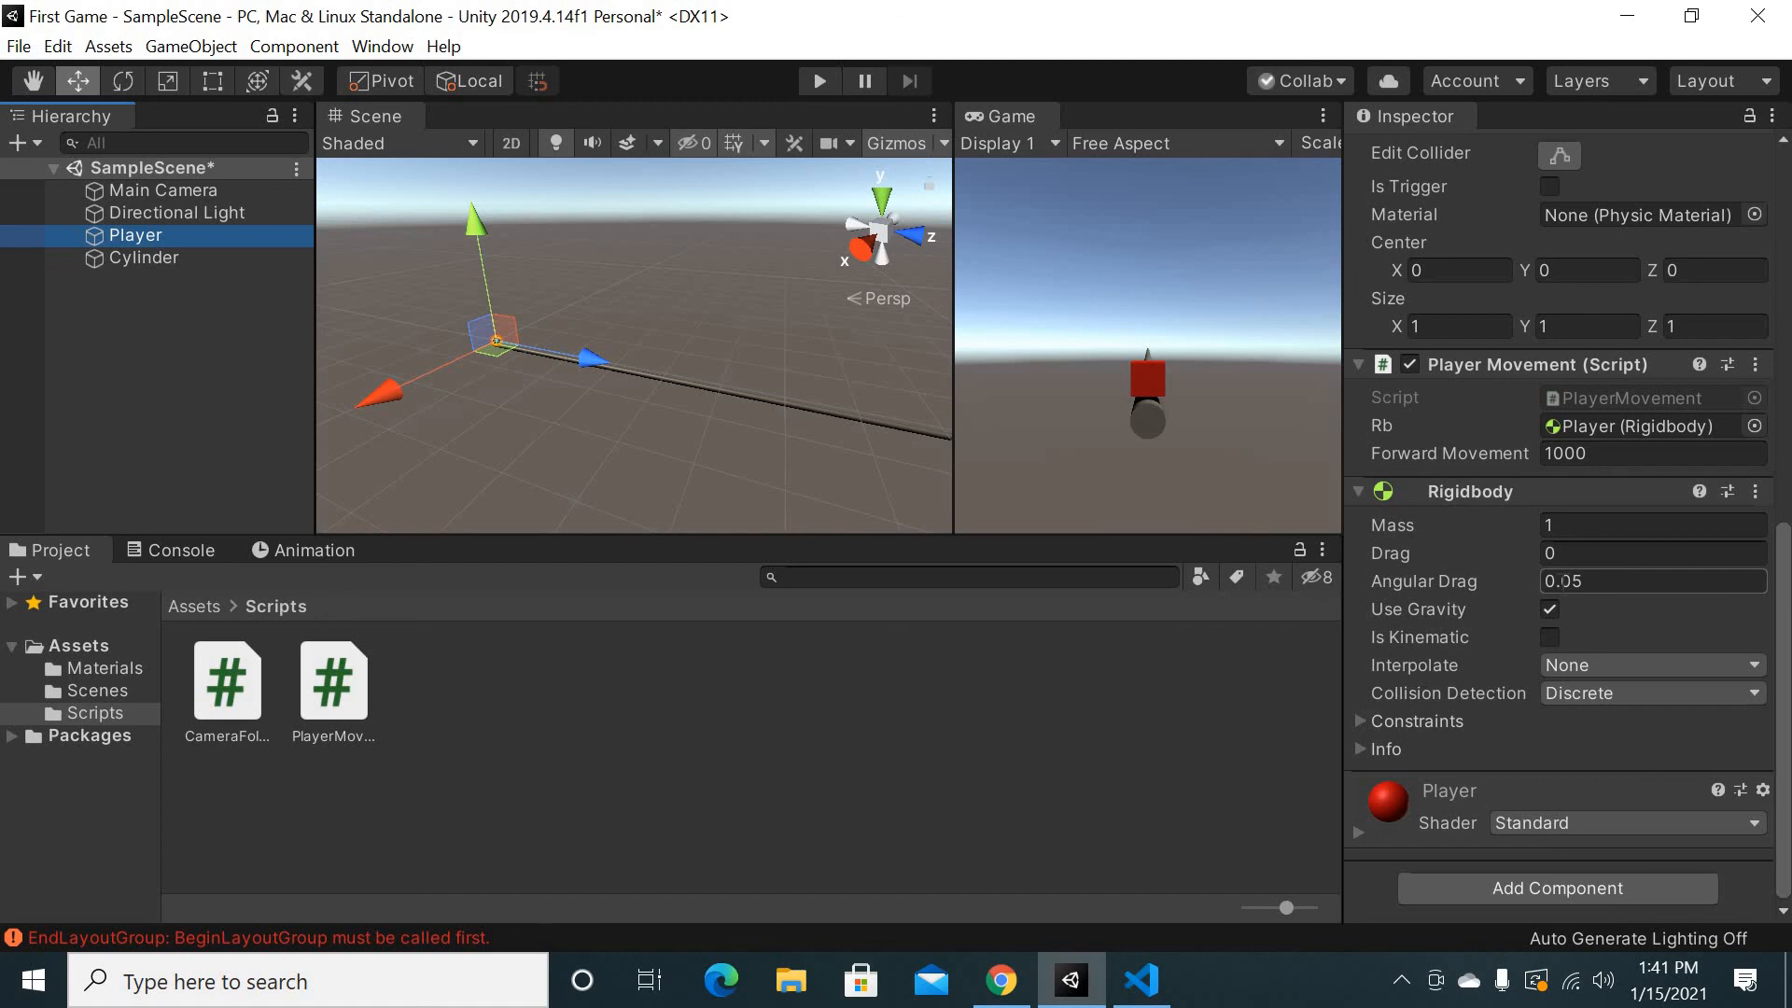
left_click(1548, 608)
left_click(1357, 721)
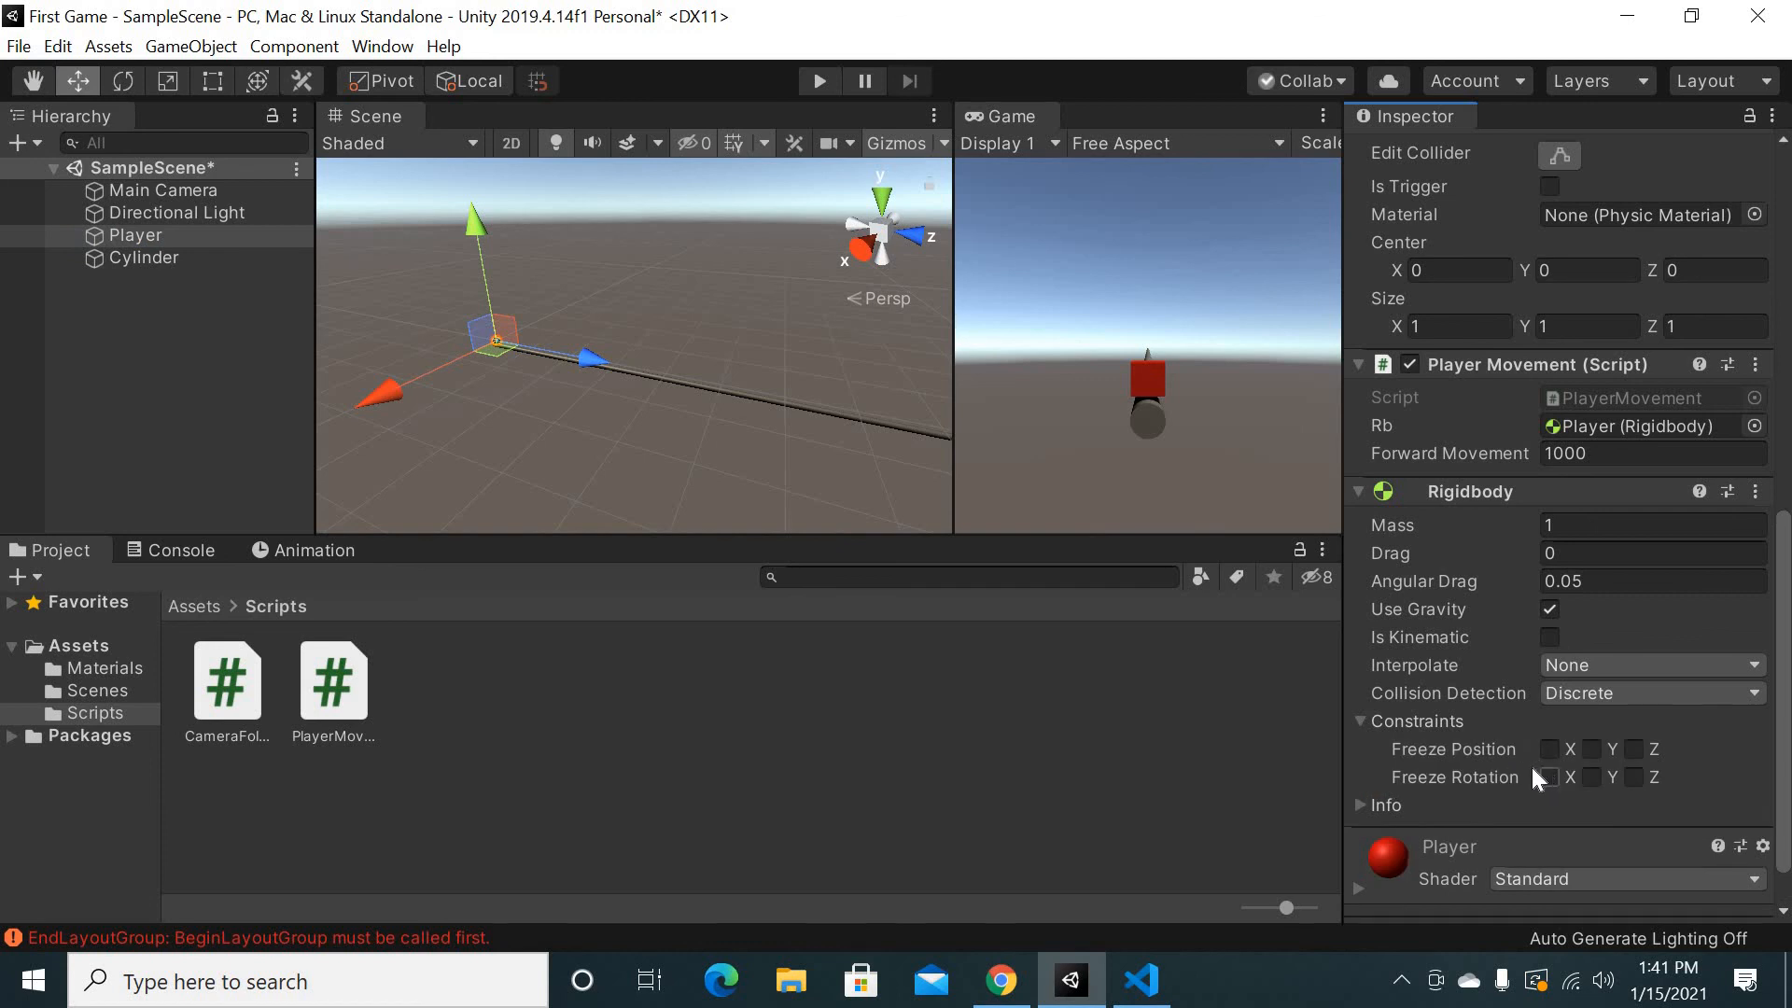
left_click(1591, 776)
left_click(1633, 777)
left_click(1550, 777)
left_click(1547, 809)
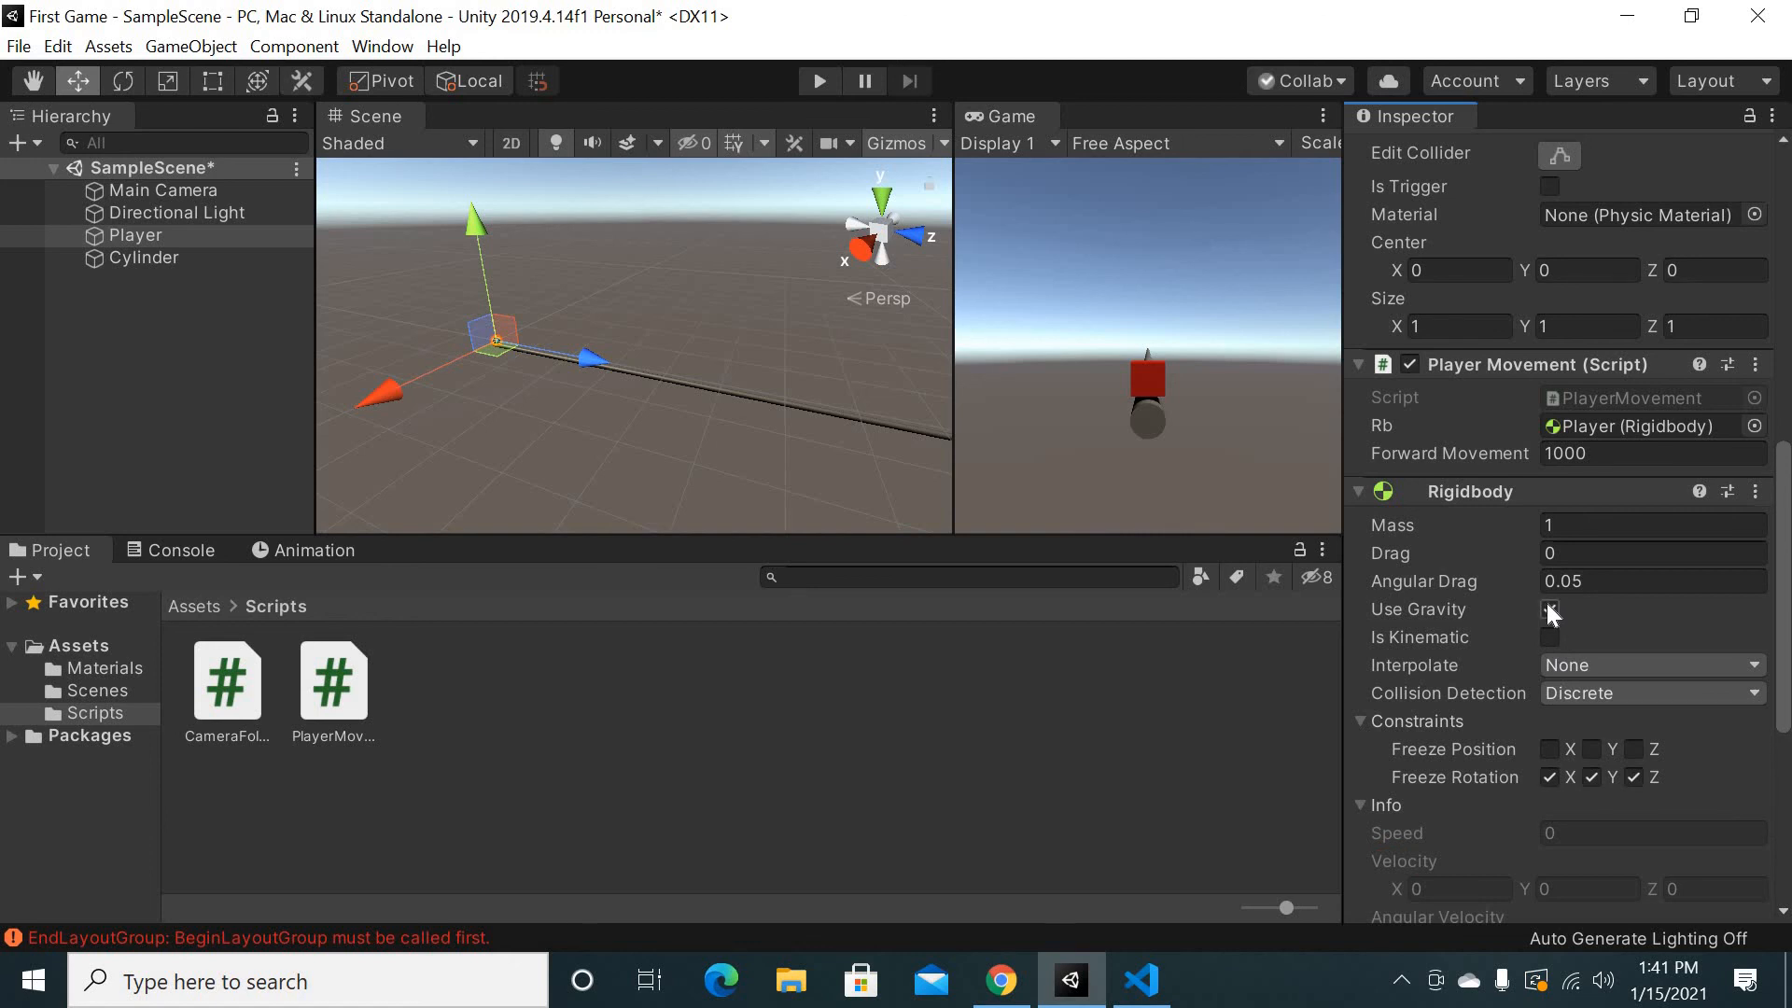
Run the game twice to test the cube's forward movement with its rotation frozen, stopping it after each run
left_click(820, 81)
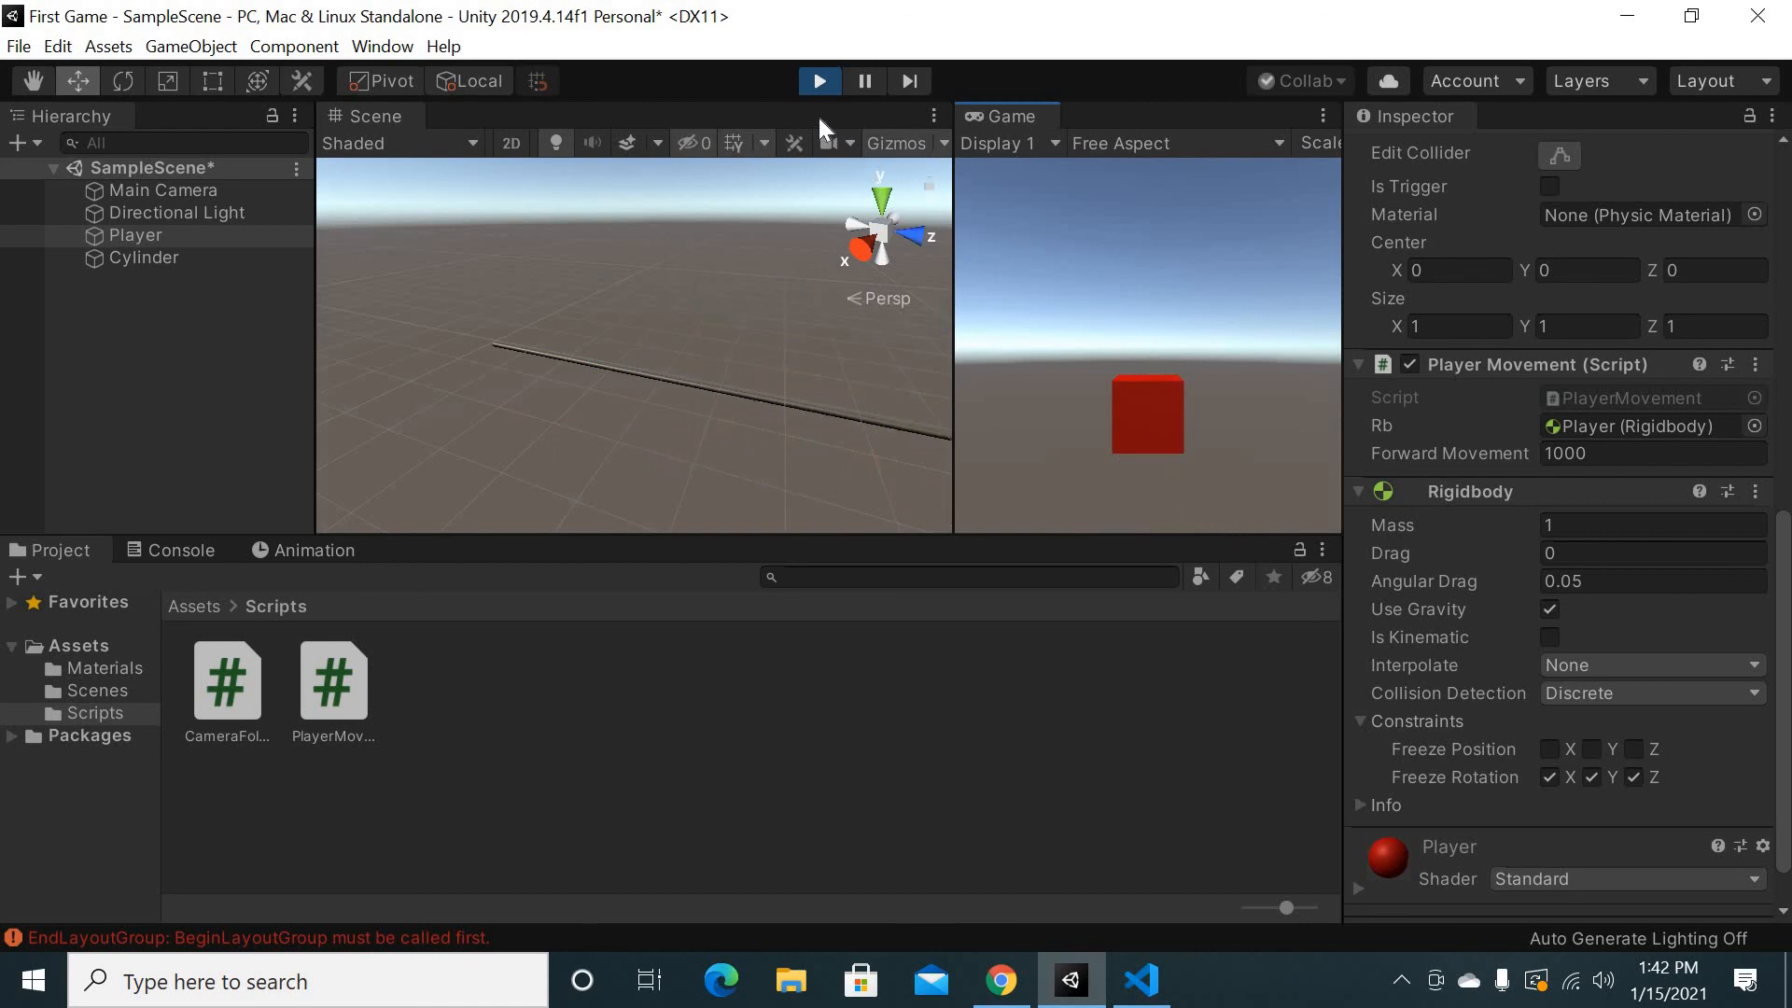
left_click(819, 80)
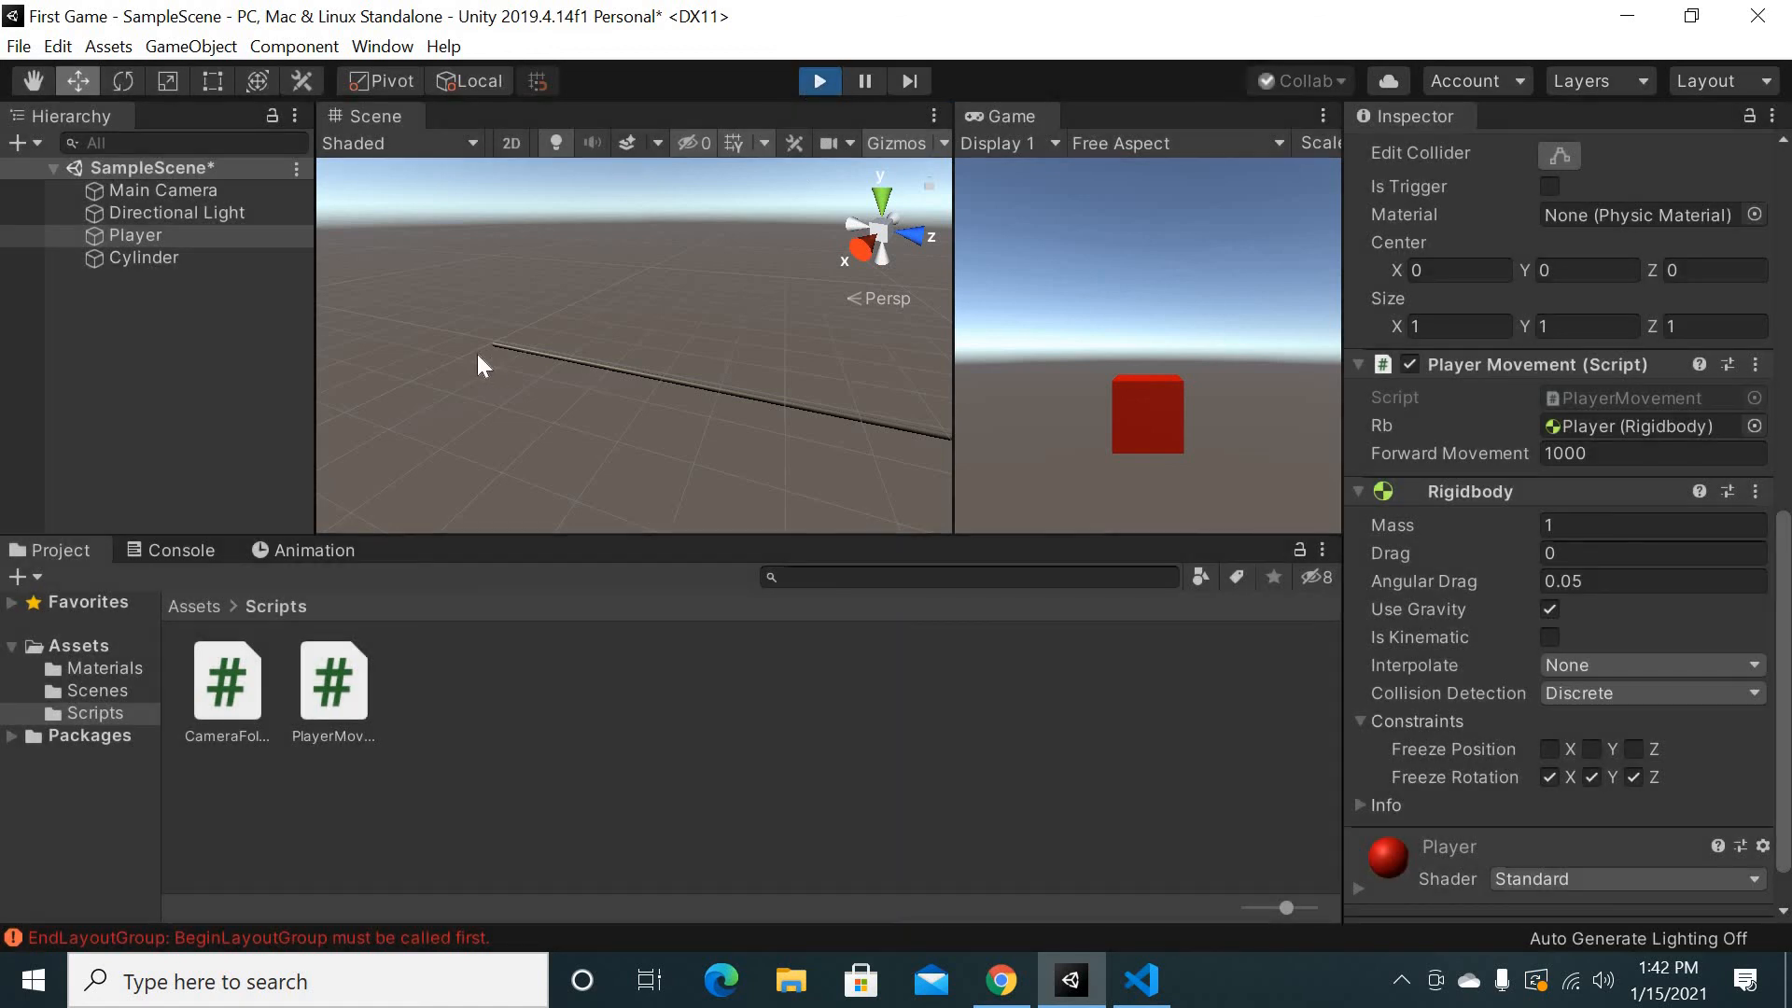
left_click(532, 407)
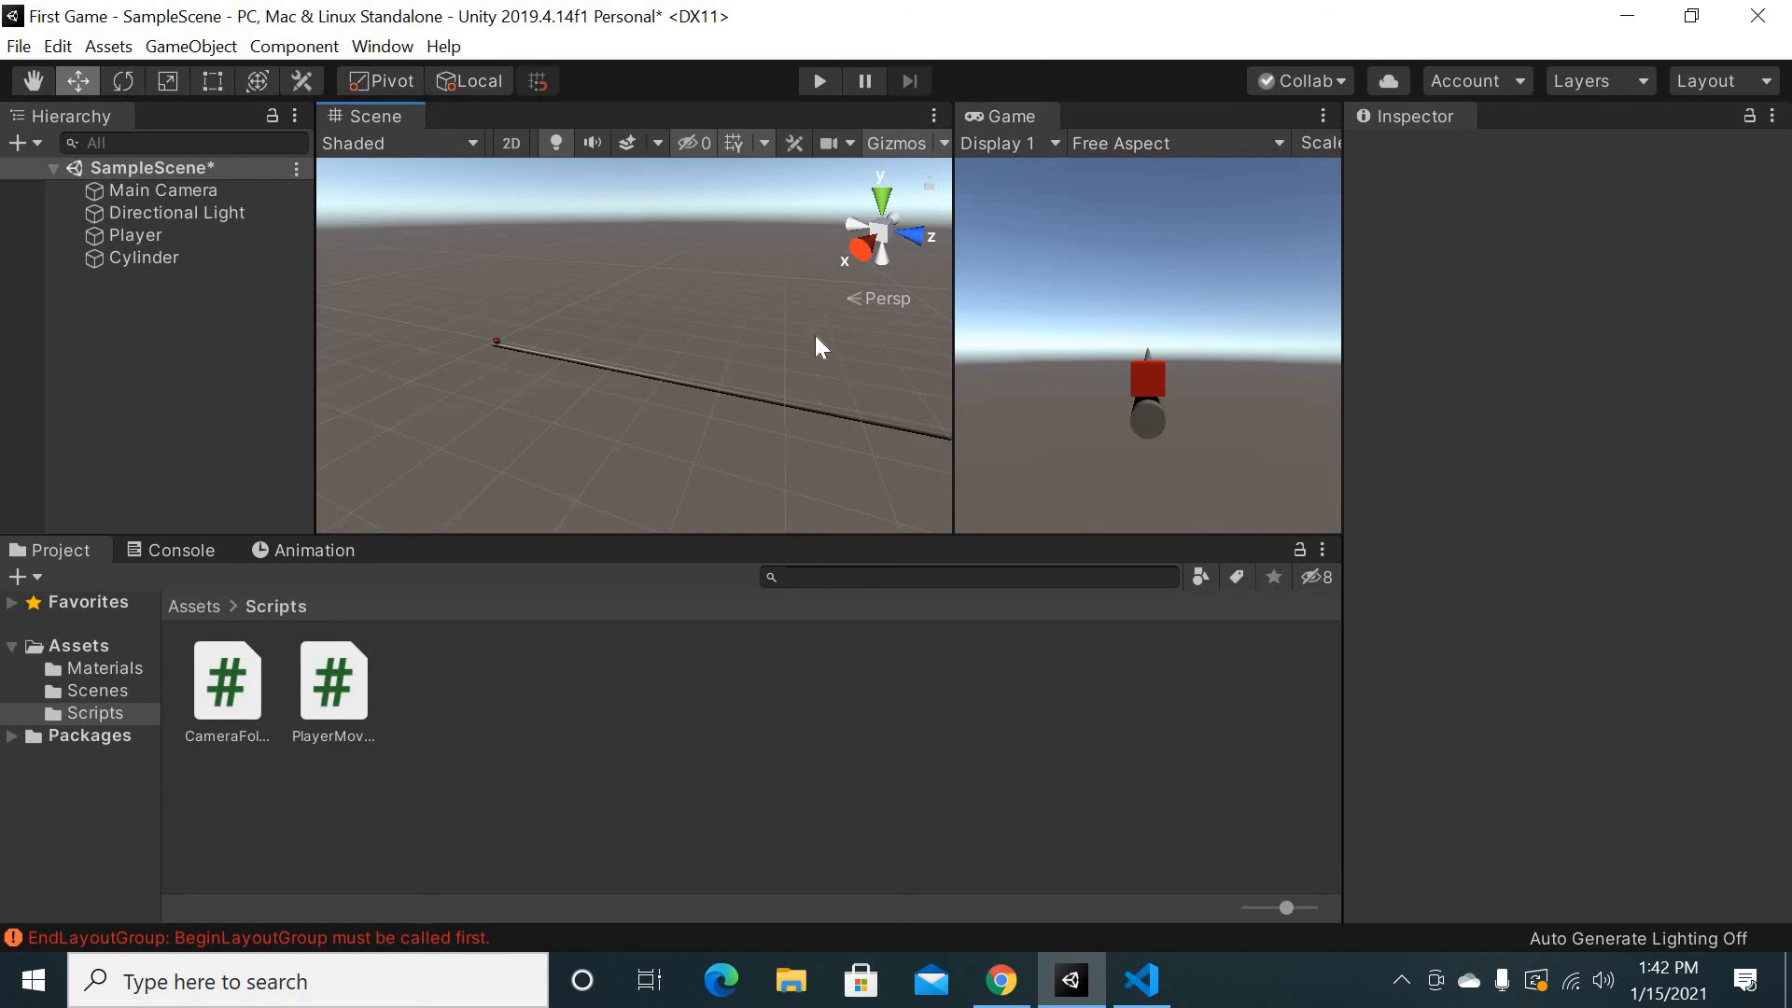
left_click(805, 83)
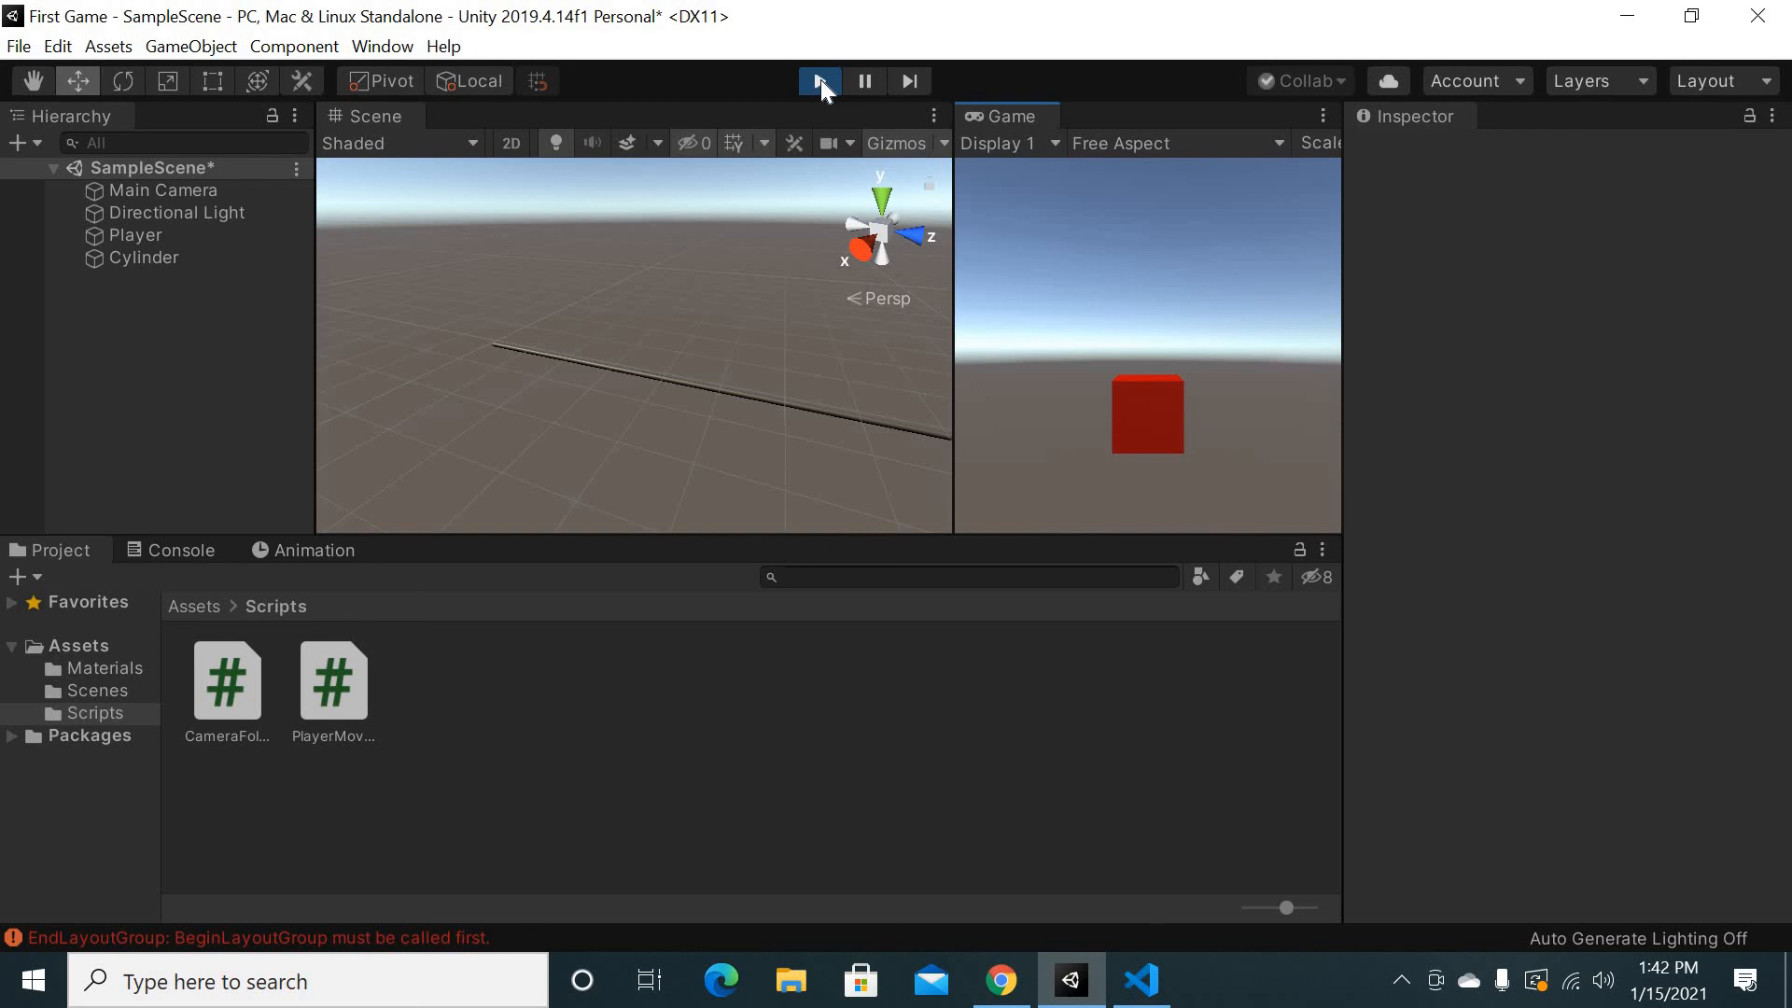
left_click(820, 81)
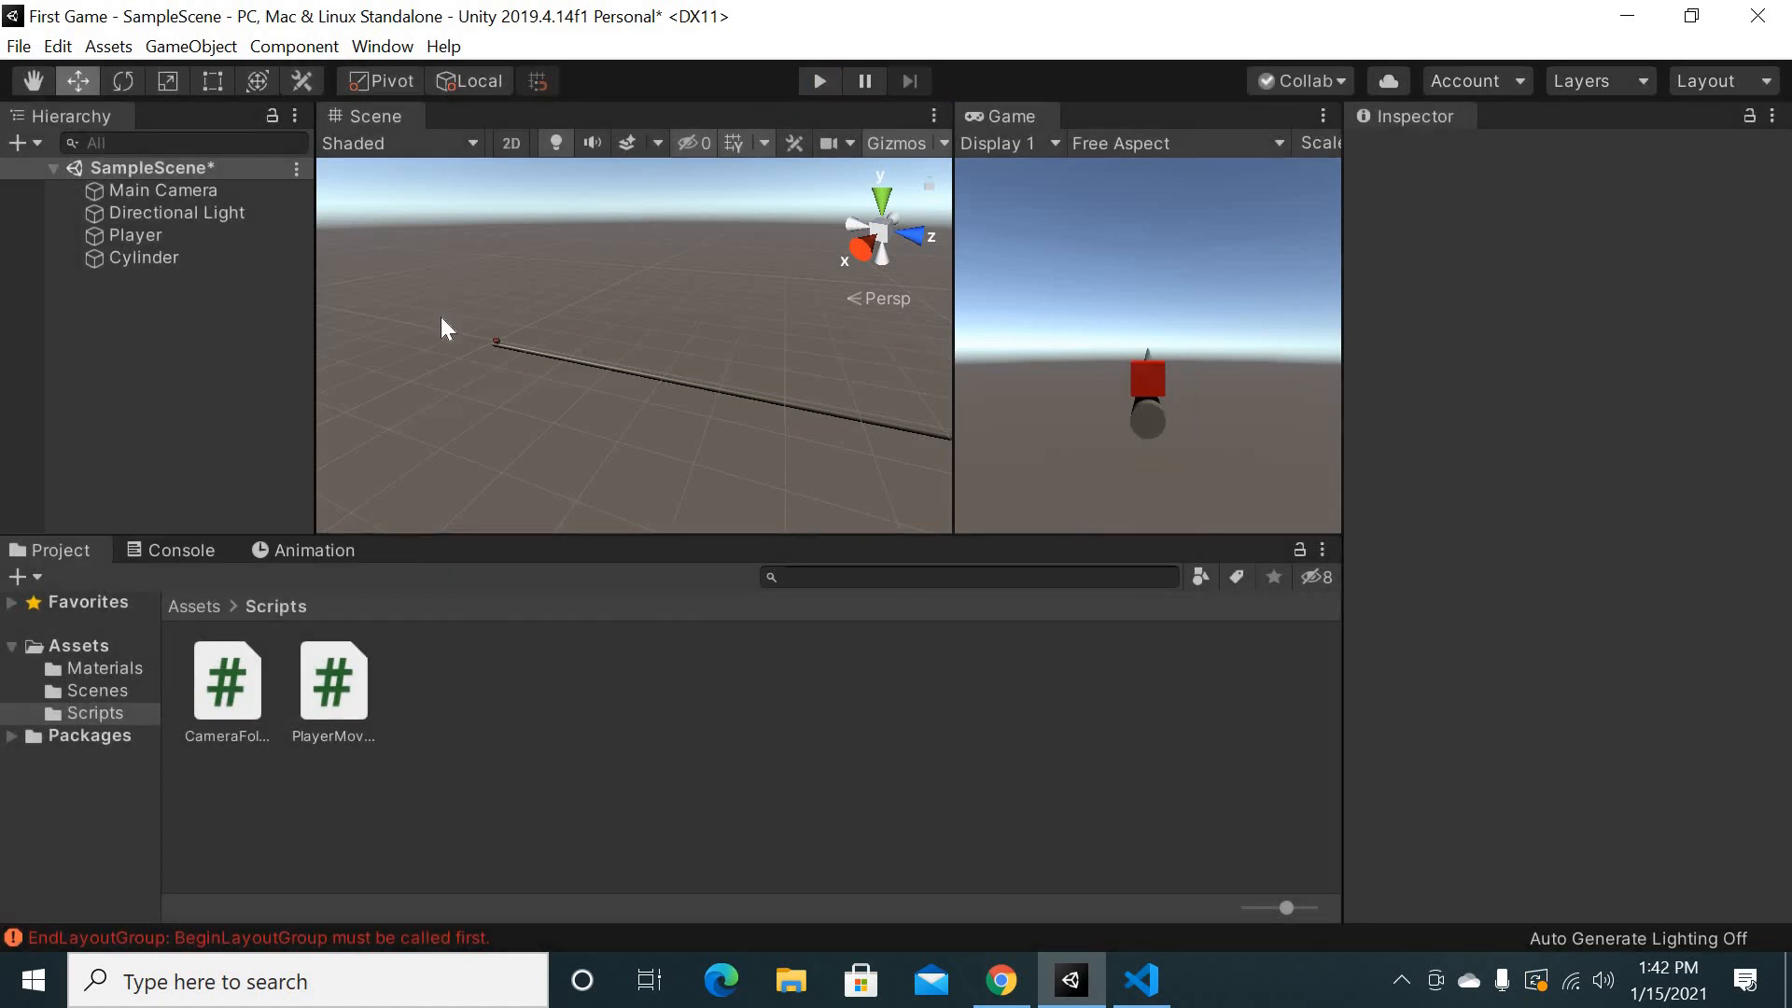